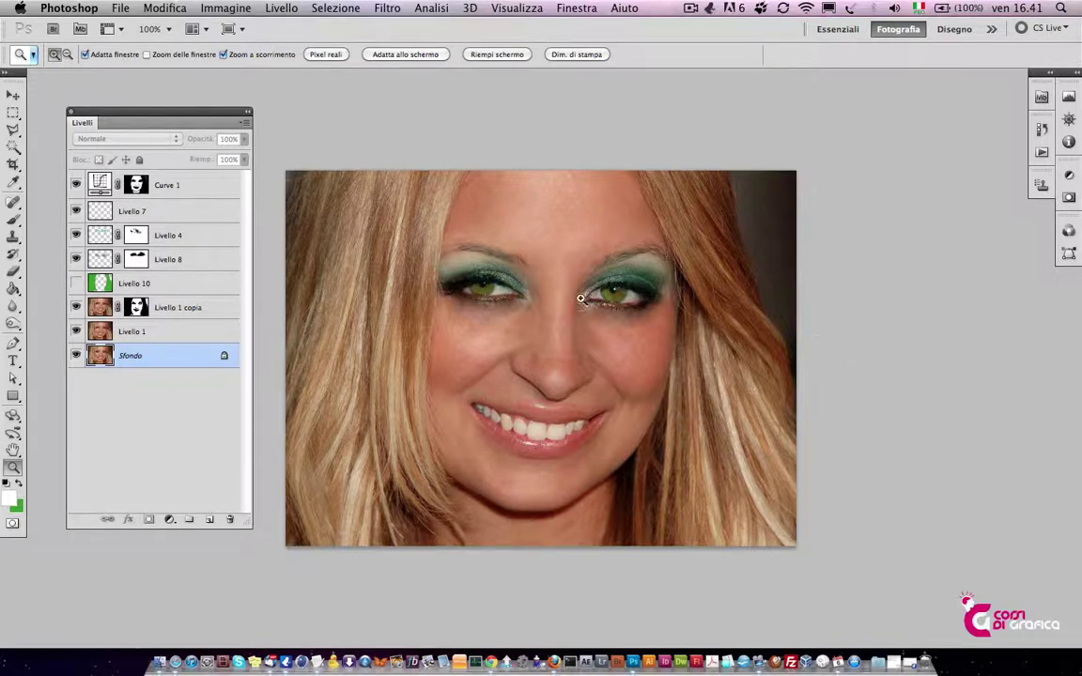
Select the Spot Healing Brush (Pennello correttivo al volo) from the healing tools flyout
click(17, 206)
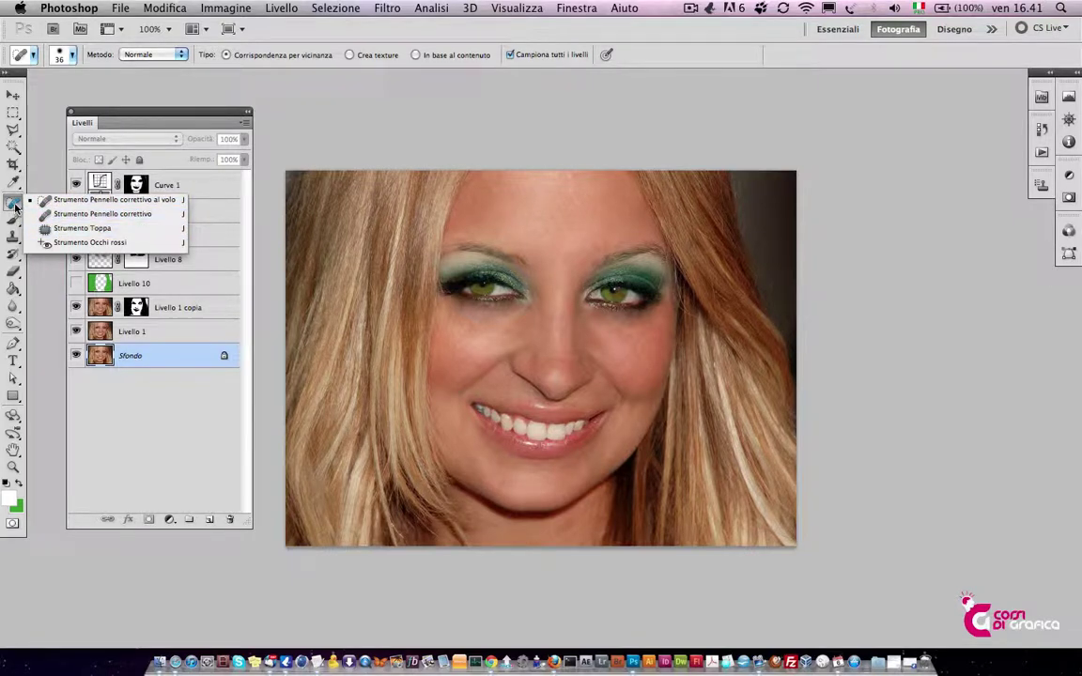
click(18, 222)
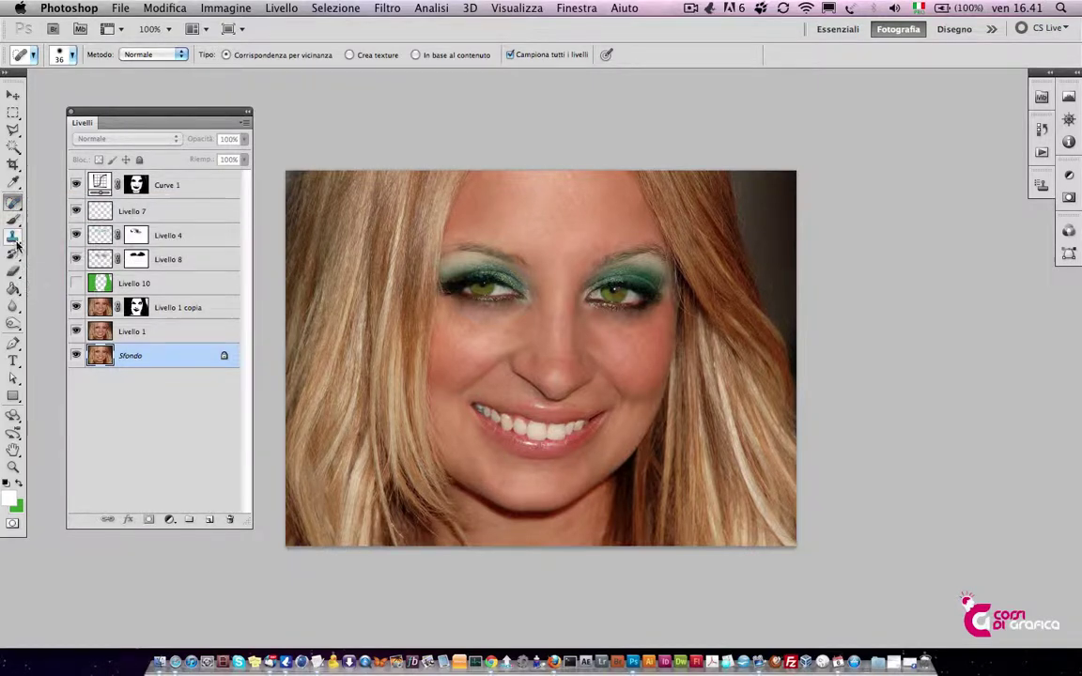
click(15, 237)
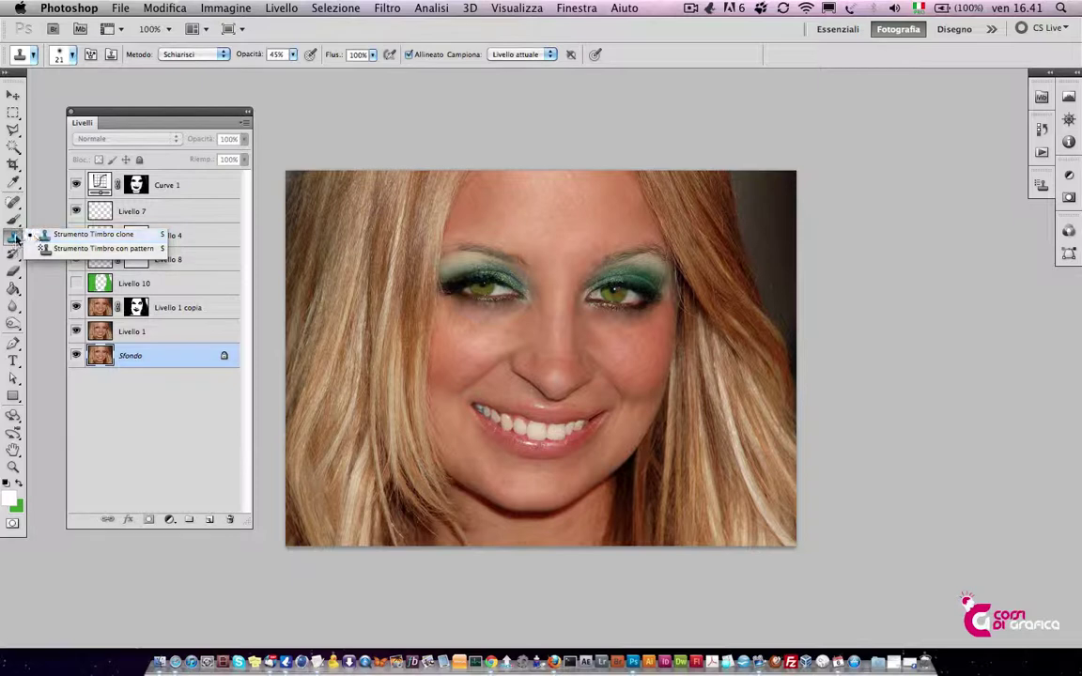
click(13, 201)
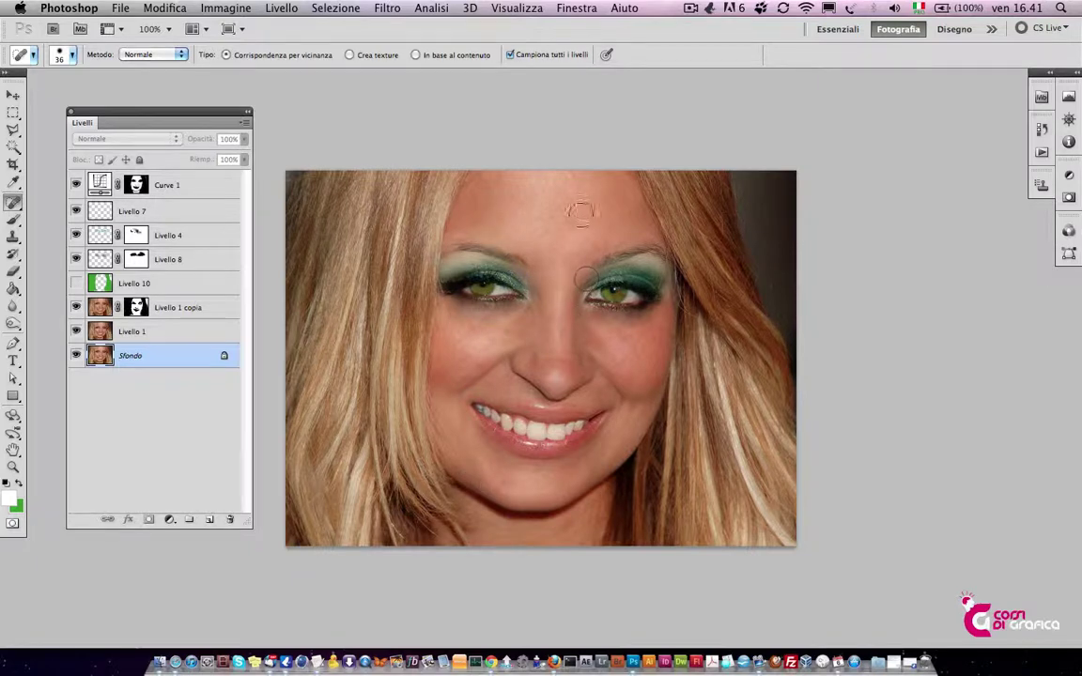
Hide every layer except Sfondo and frame the face down to the chin
alt+click(76, 356)
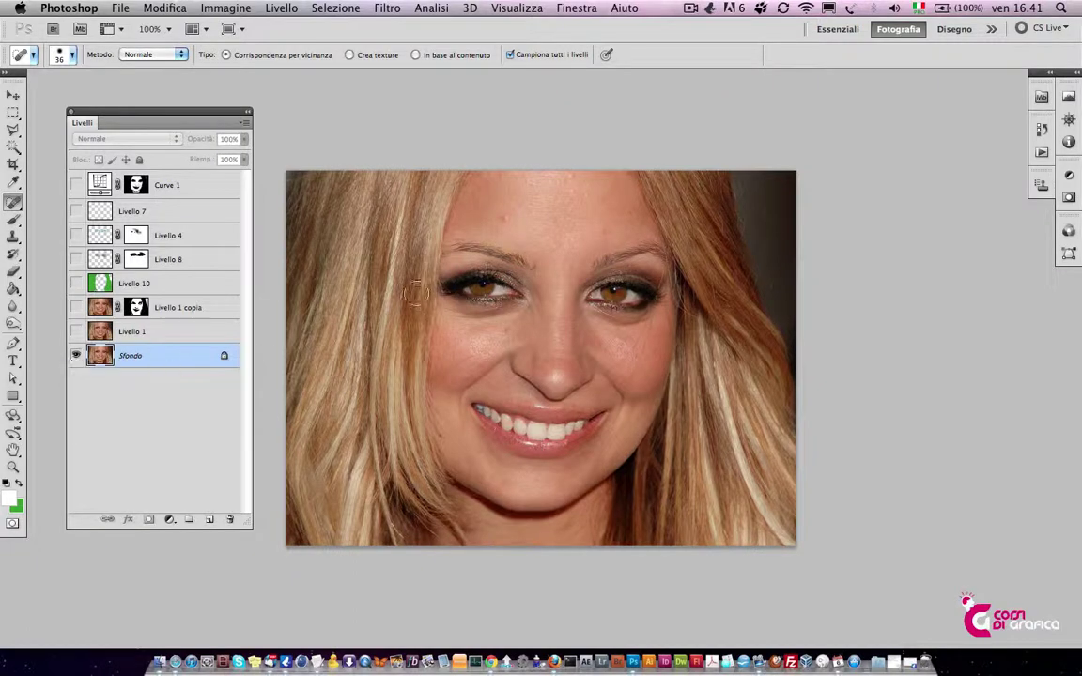
key(z)
click(526, 286)
click(526, 286)
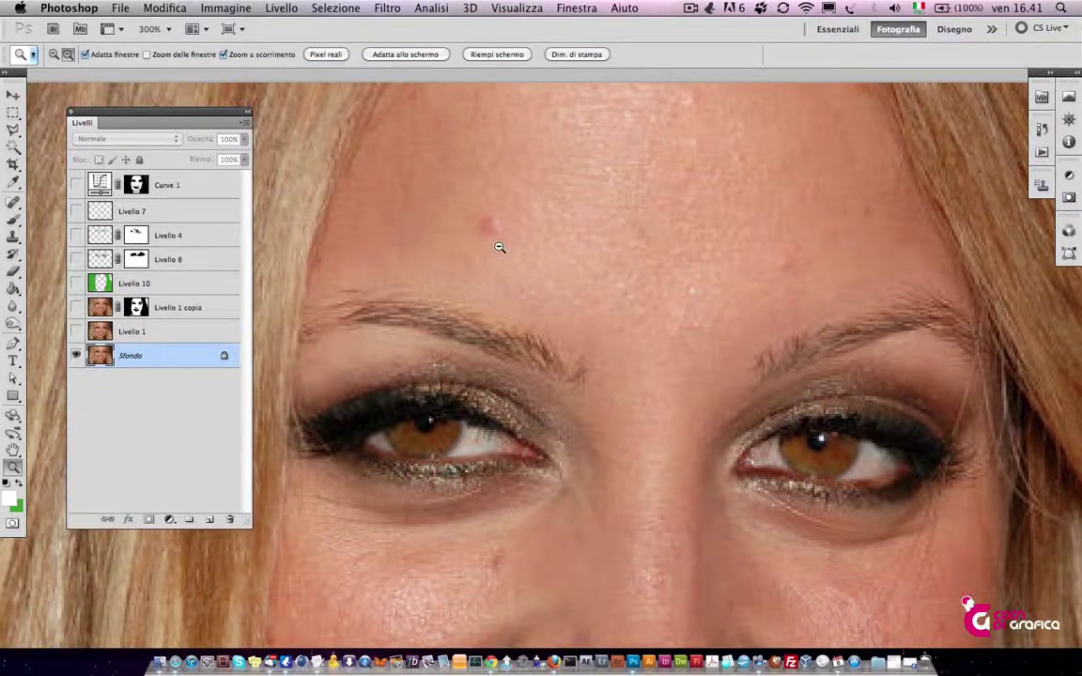
alt+click(499, 249)
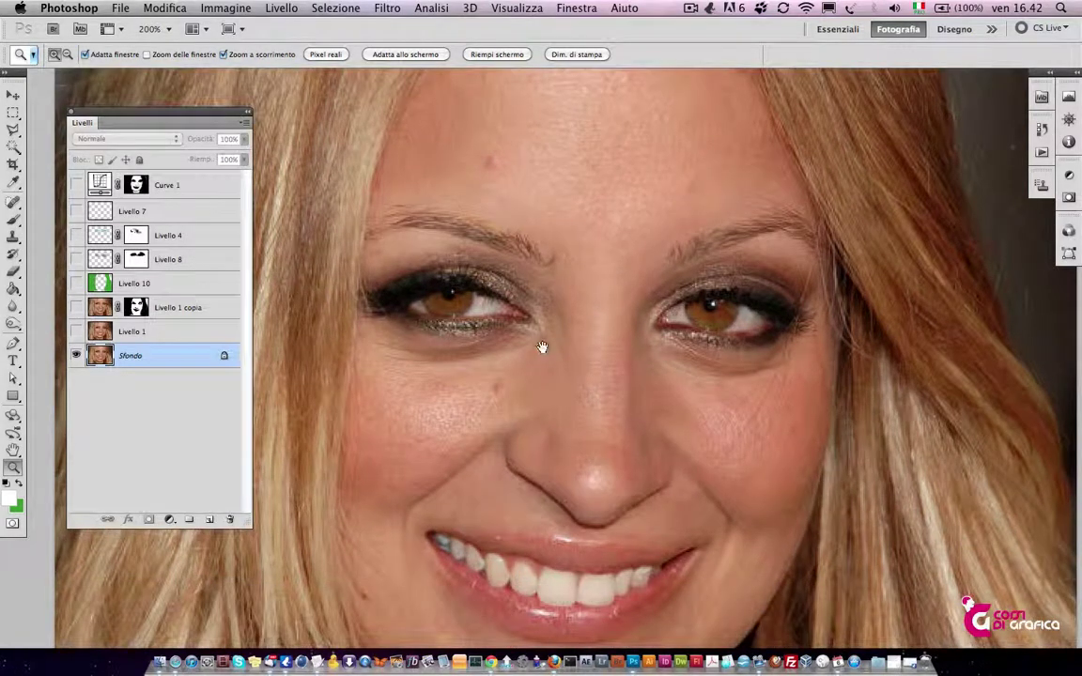
scroll(541, 345, down, 2)
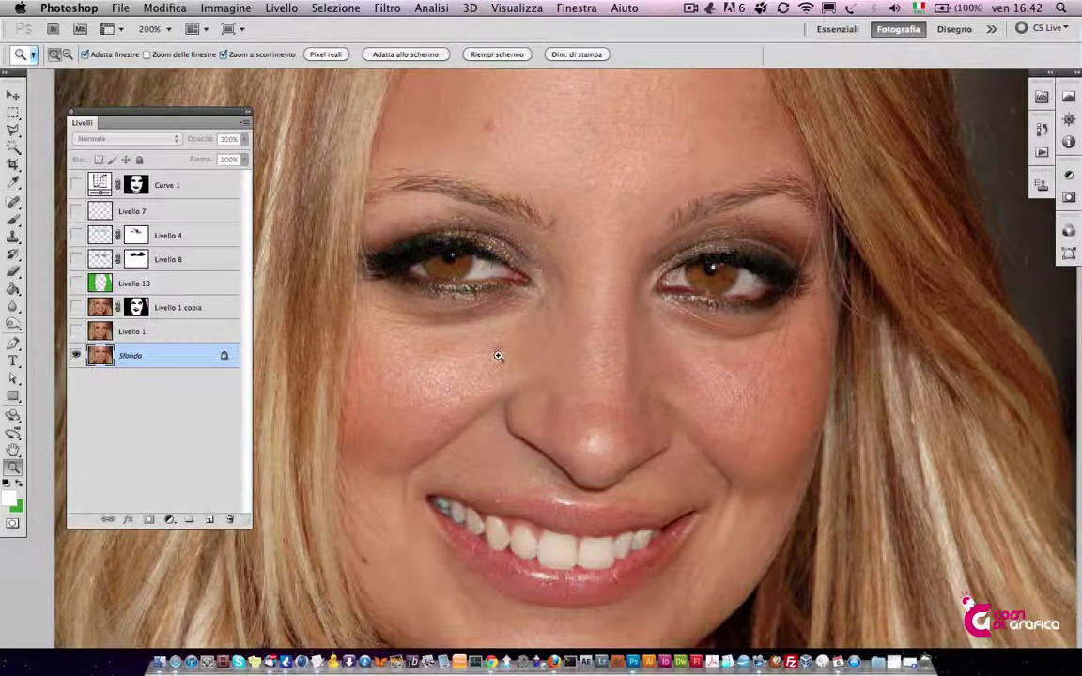
drag(415, 541, 423, 447)
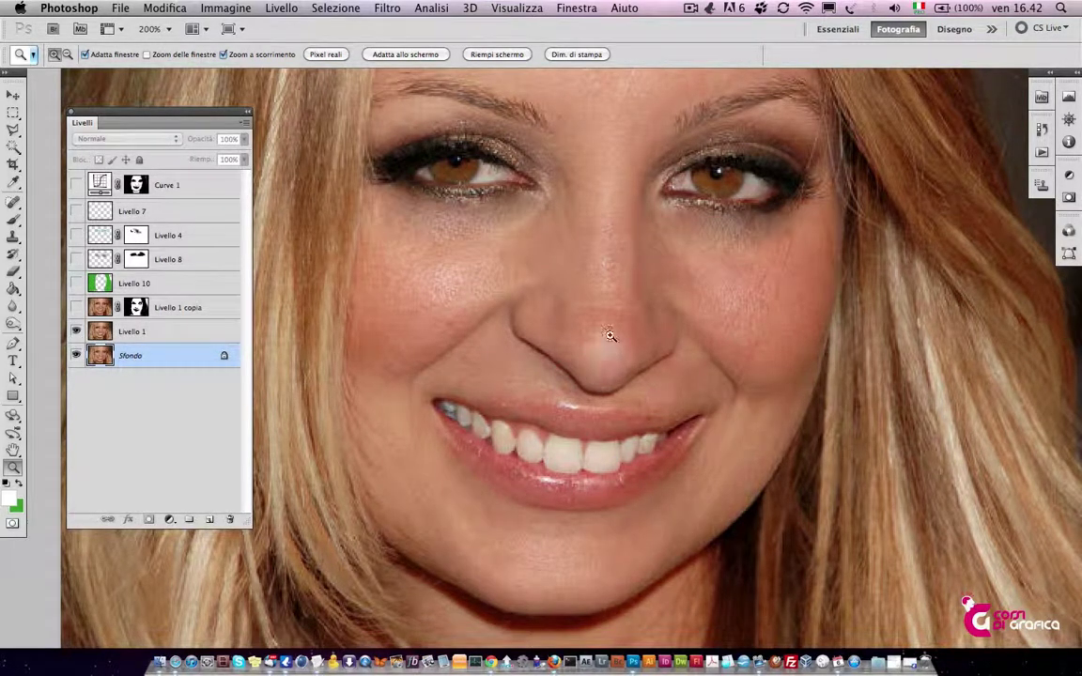
Turn Livello 1 on to compare the retouched skin, recentring the view on the face
click(76, 330)
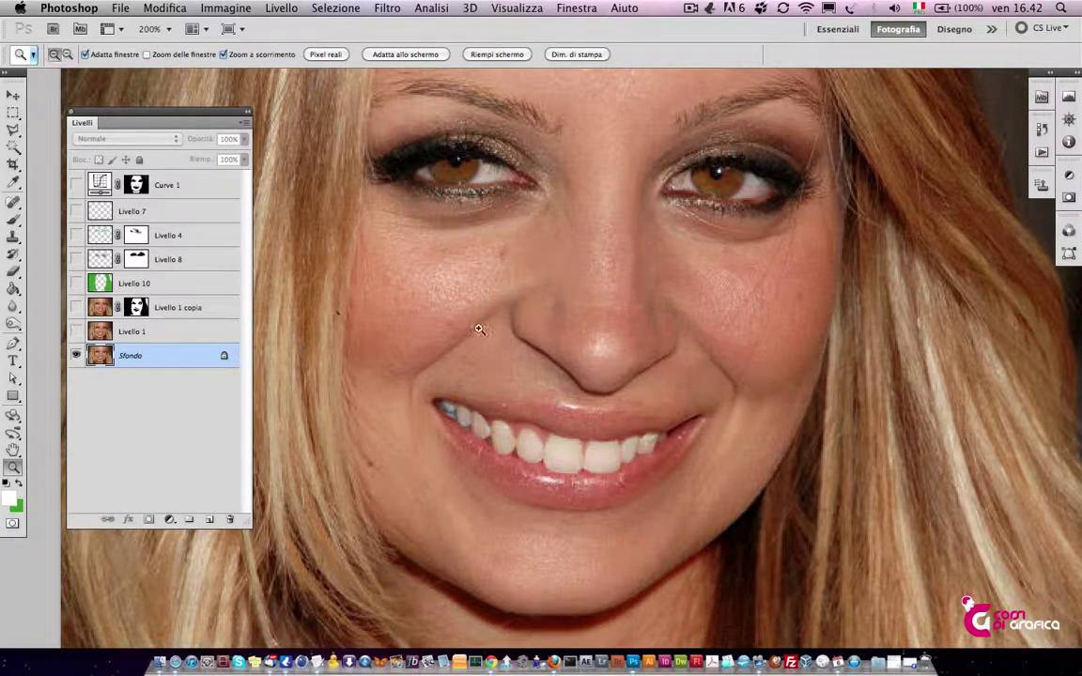
drag(679, 420, 562, 357)
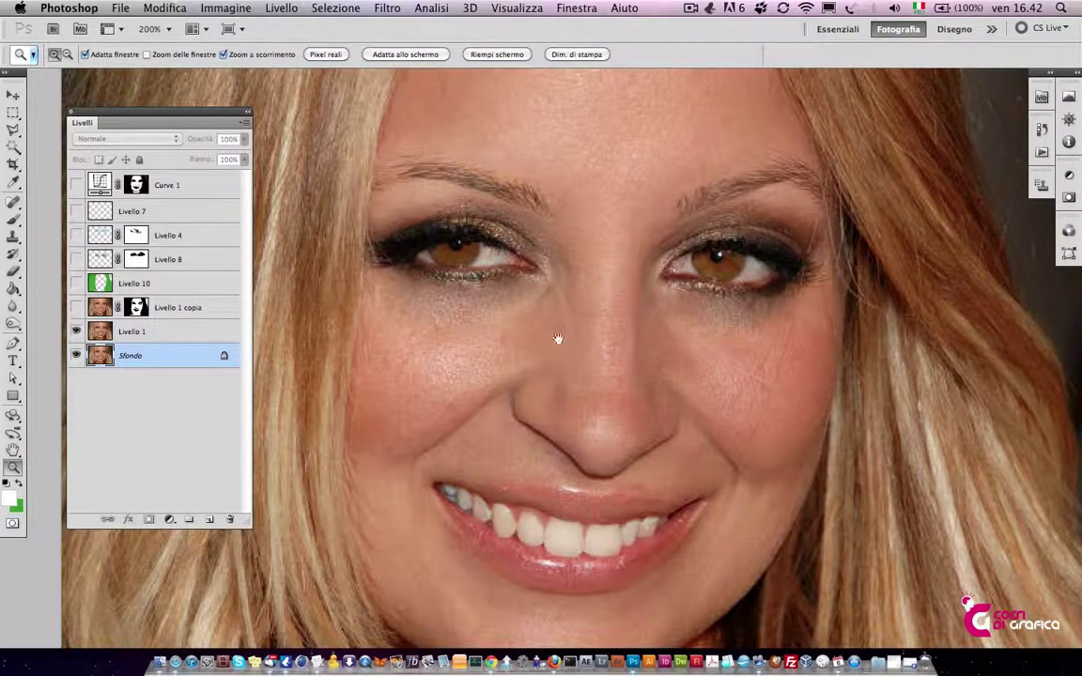
drag(558, 338, 550, 375)
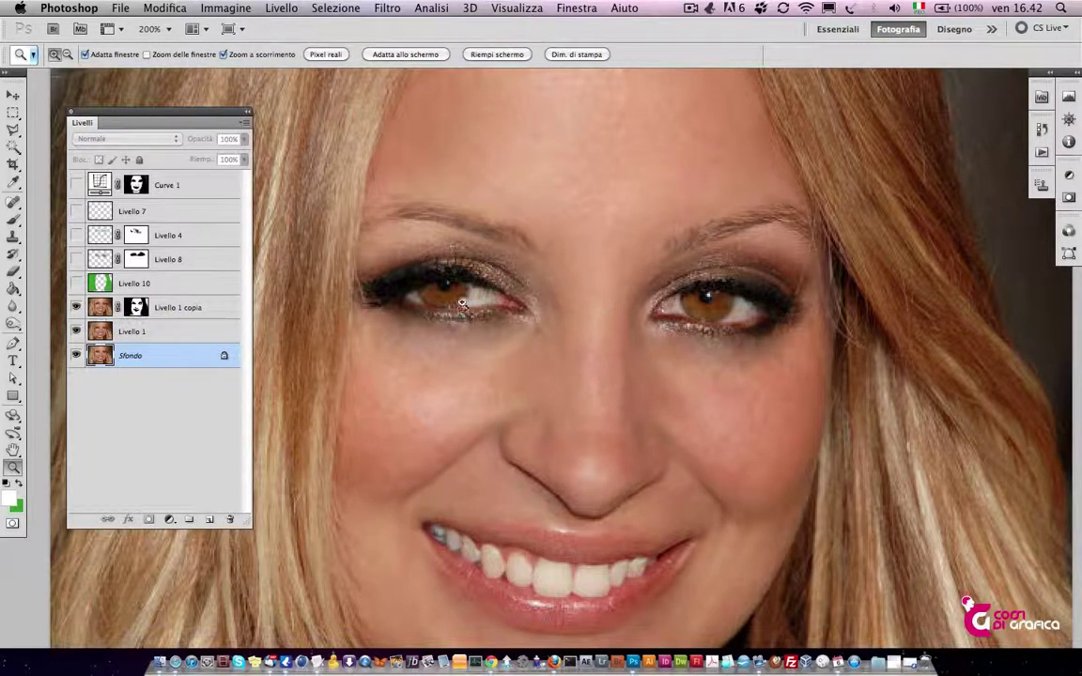
Preview Livello 8, Livello 4, Livello 7 and Curve 1, then hide them again
click(76, 259)
click(76, 234)
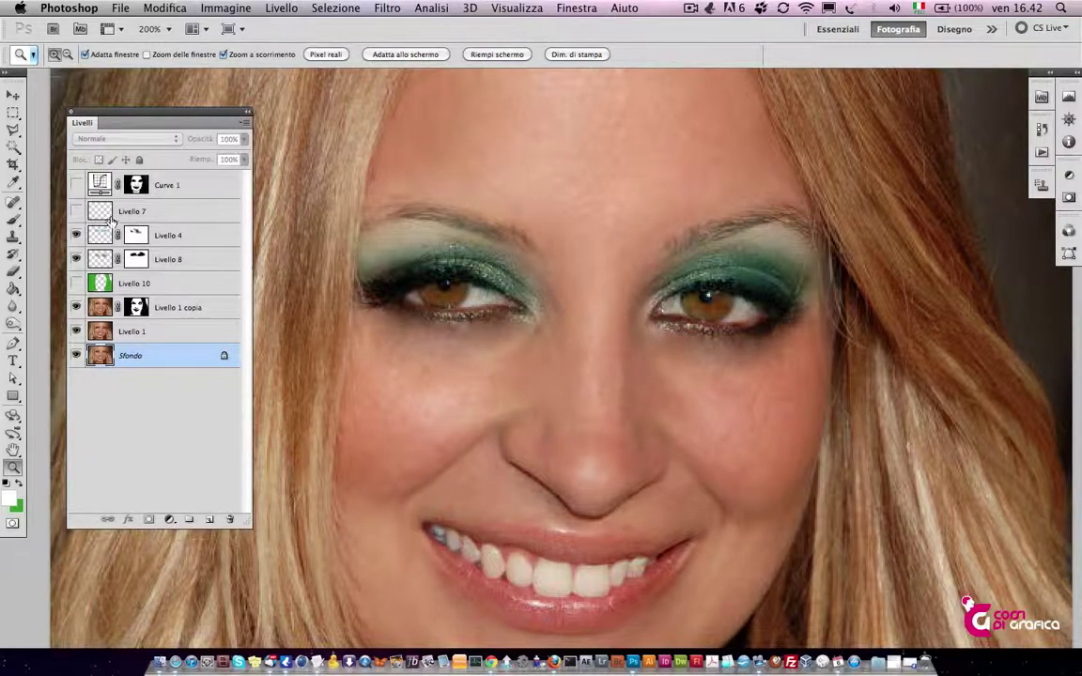
click(77, 211)
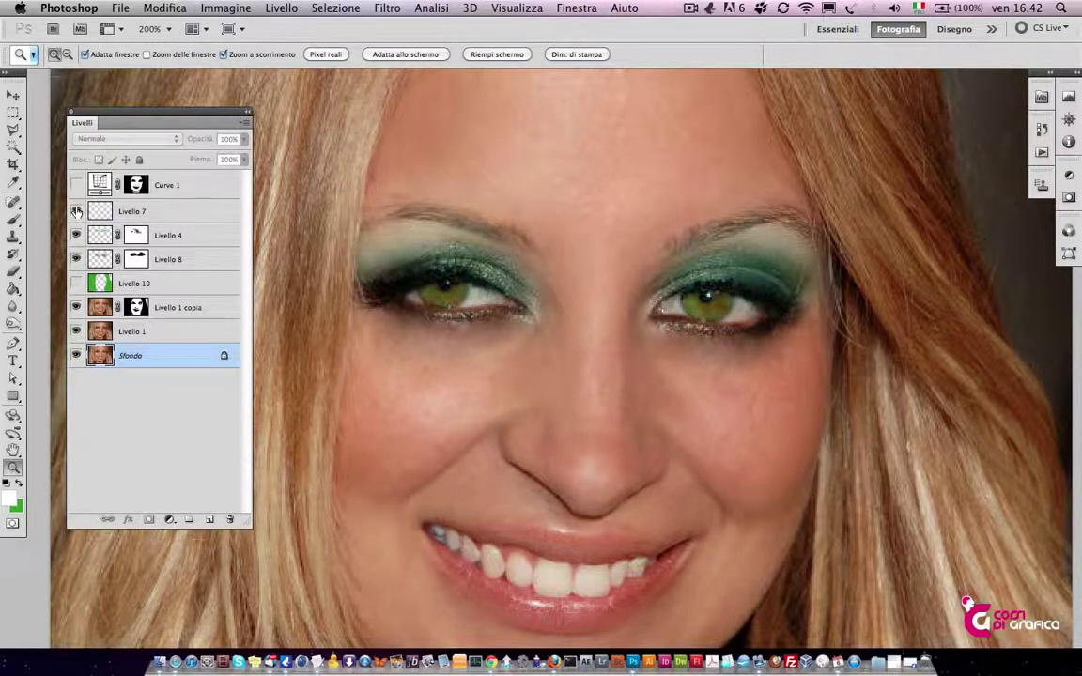
click(76, 185)
alt+click(435, 282)
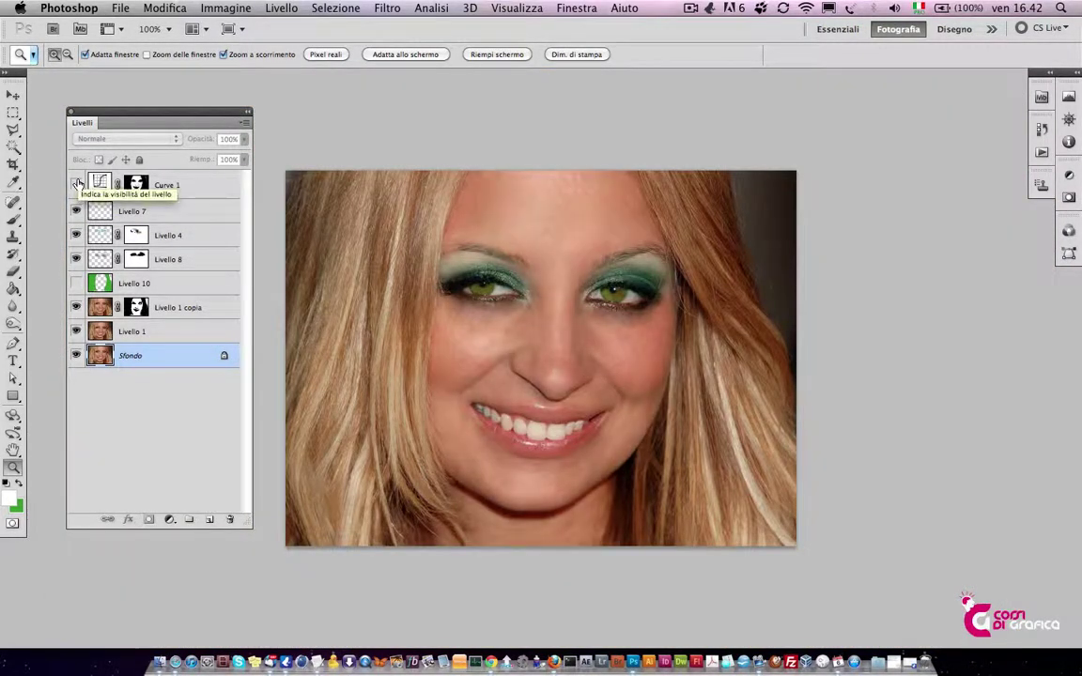
click(77, 184)
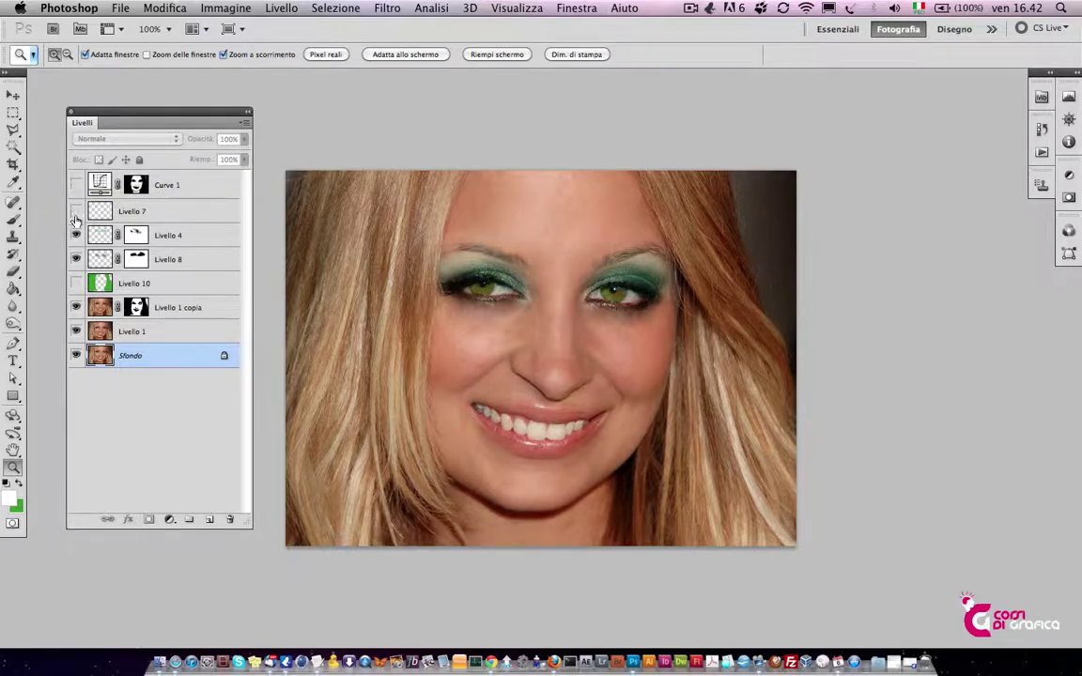
drag(75, 219, 72, 330)
Hide Livello 1, duplicate Sfondo as Sfondo copia, and zoom to 200% on the face
click(76, 331)
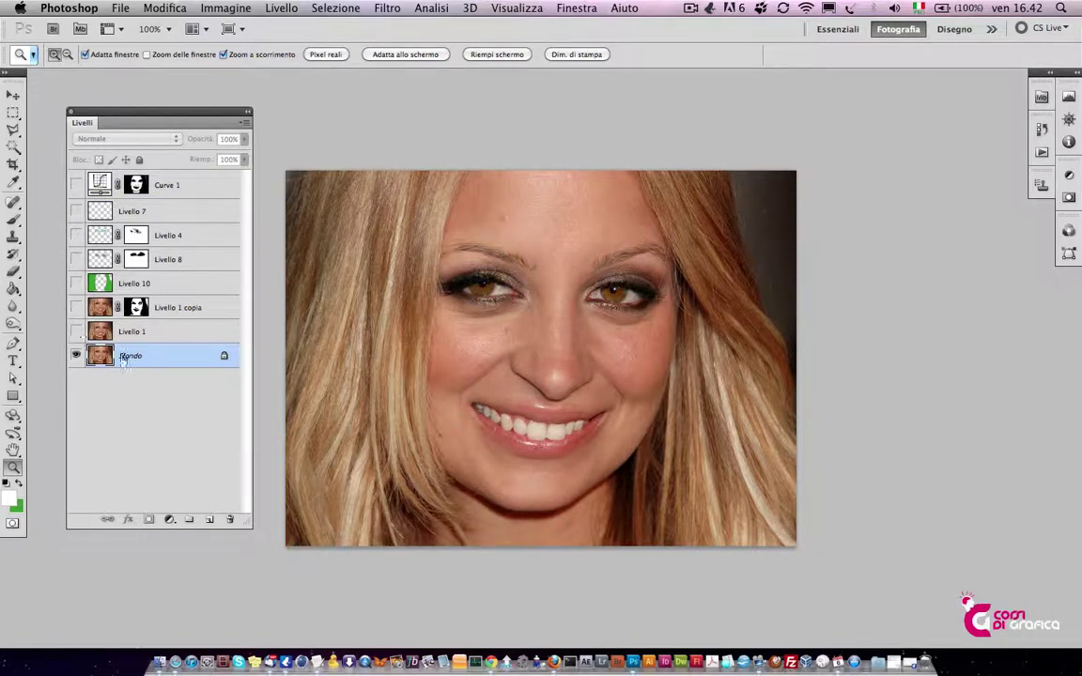
drag(160, 368, 209, 519)
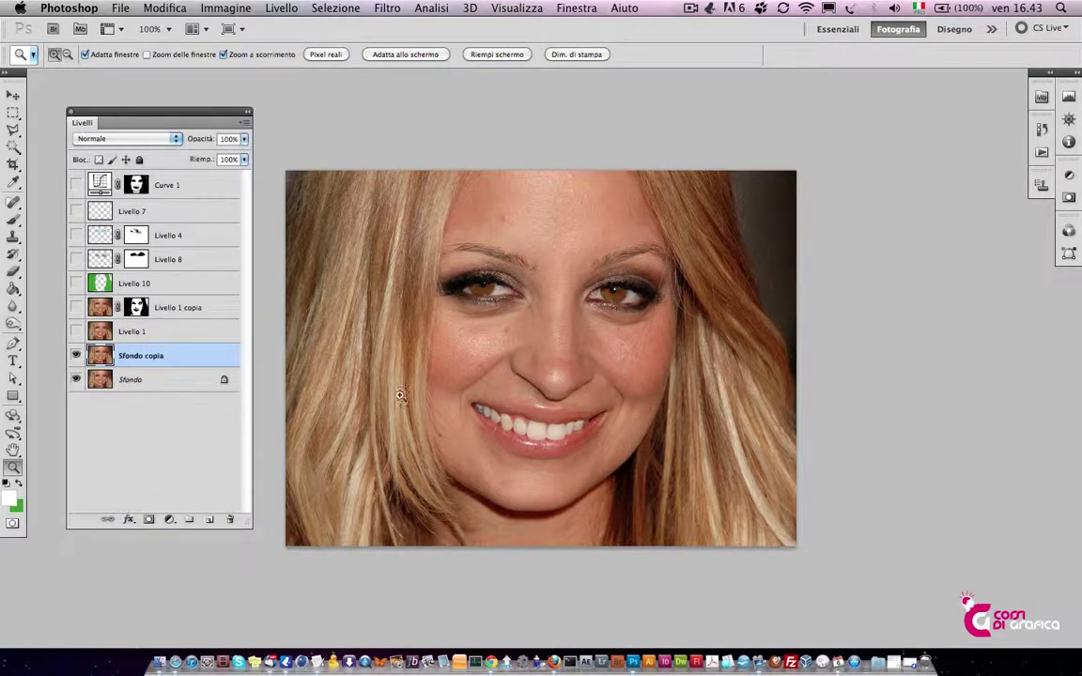
click(493, 343)
mouse_move(597, 299)
mouse_down()
mouse_move(548, 429)
mouse_move(536, 434)
mouse_move(537, 376)
mouse_up()
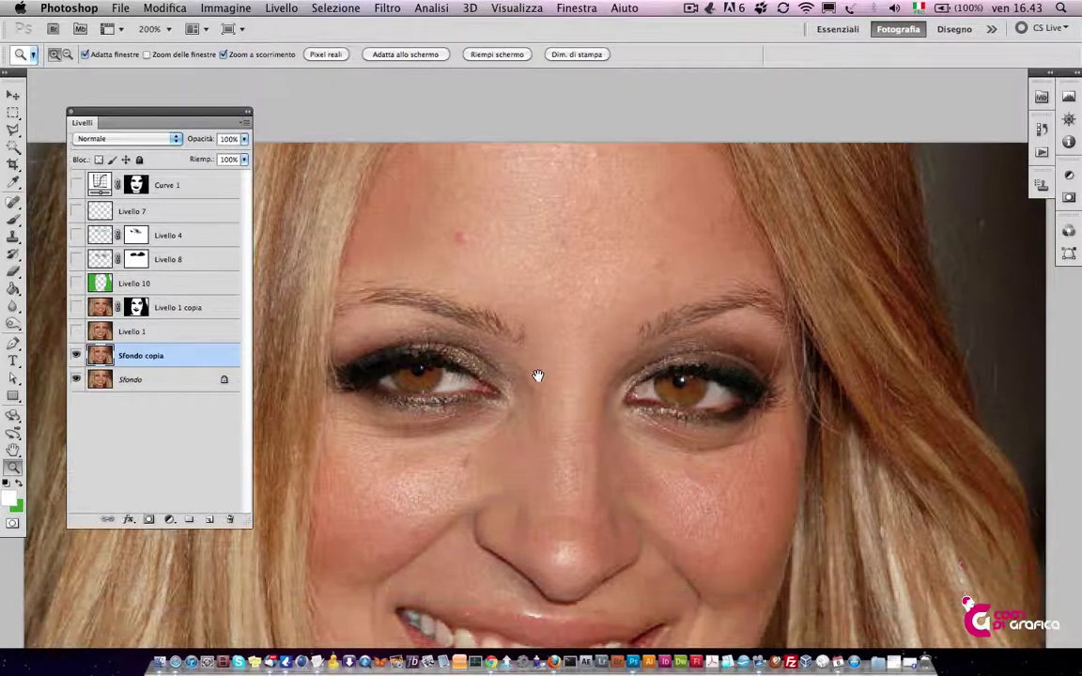
Choose the Spot Healing Brush from the healing tools group
click(13, 202)
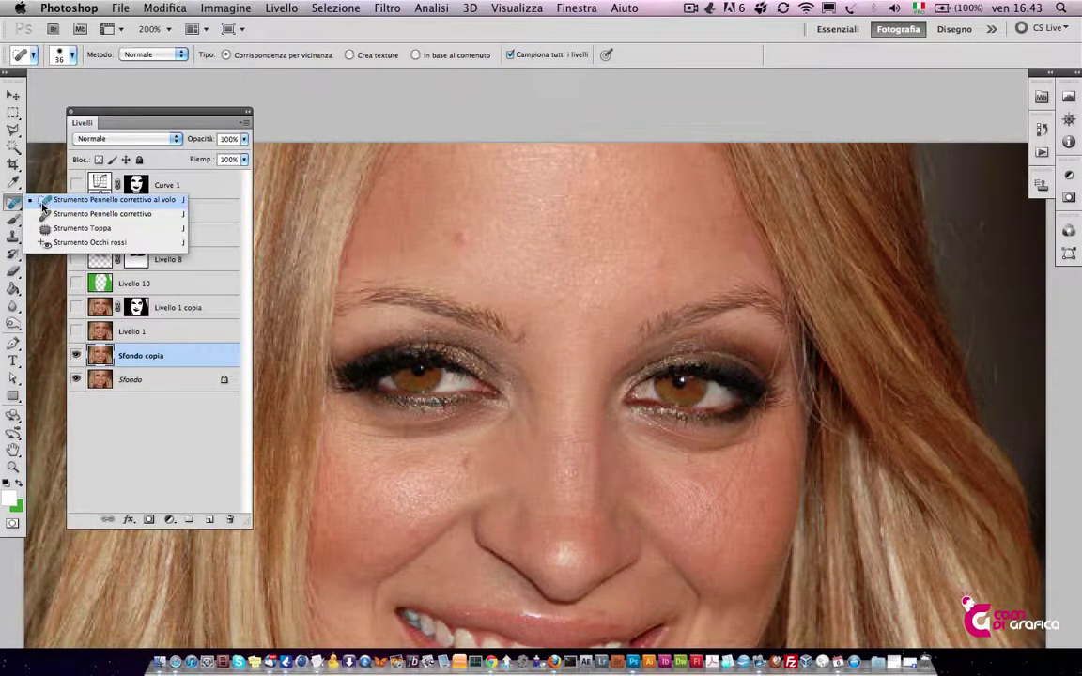
click(42, 201)
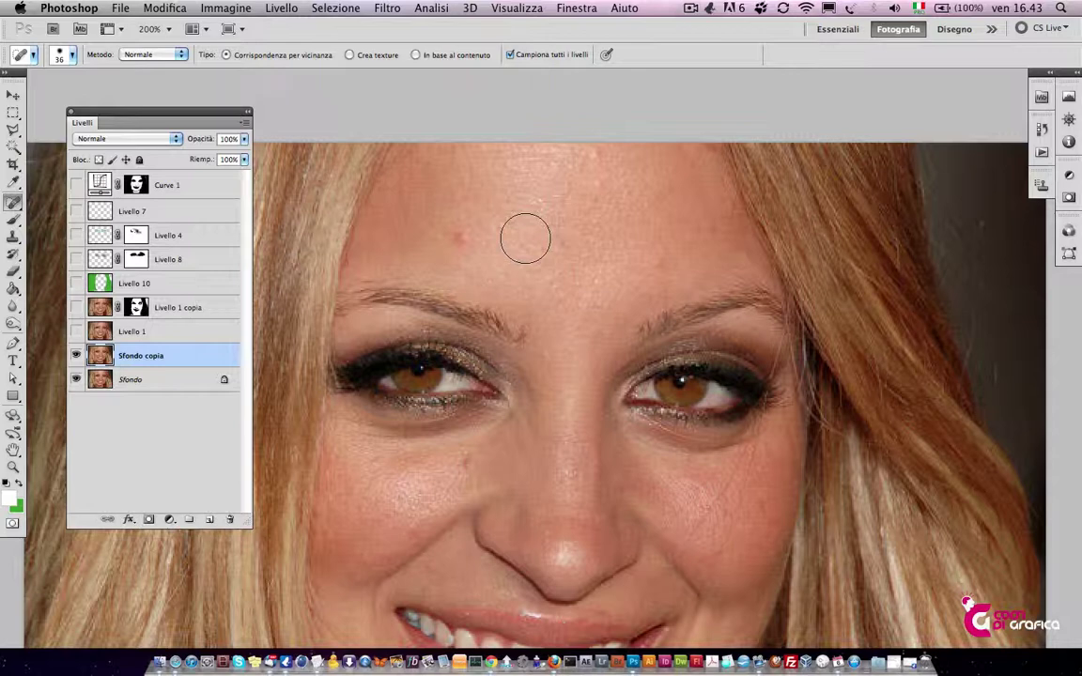
key(shift+j)
key(shift+j)
key(shift+j)
key(shift+j)
key(shift+j)
key(shift+j)
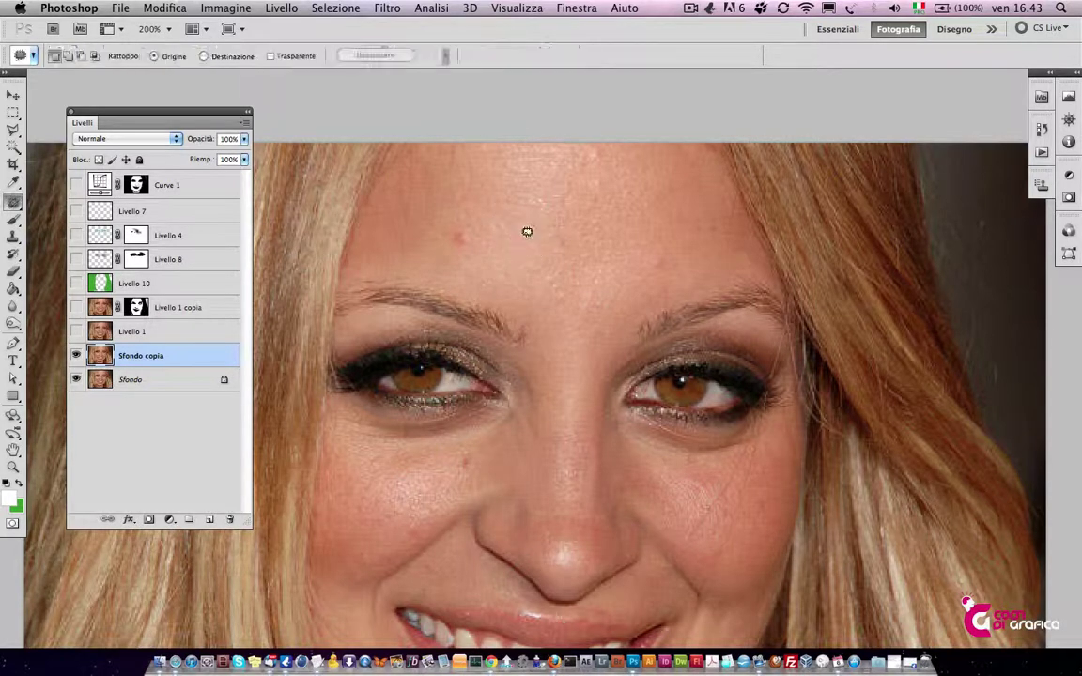
key(shift+j)
key(shift+j)
key(shift+j)
key(shift+j)
key(shift+j)
key(shift+j)
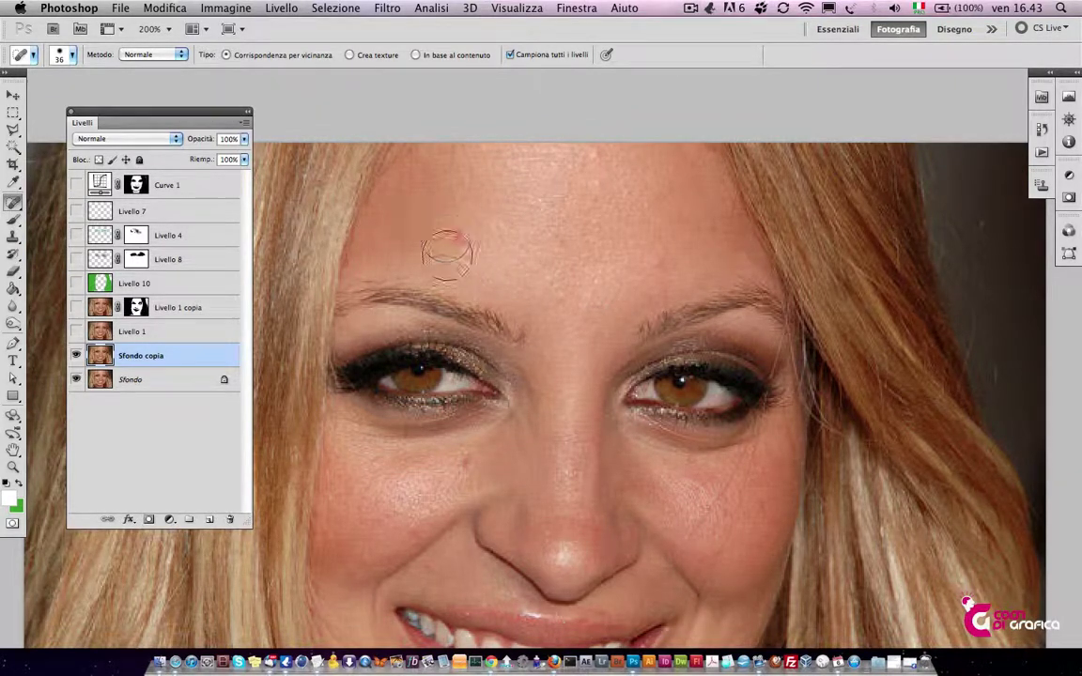
Set the healing brush to 13 px and zoom to 400% on the forehead blemish
right_click(460, 242)
drag(505, 270, 487, 270)
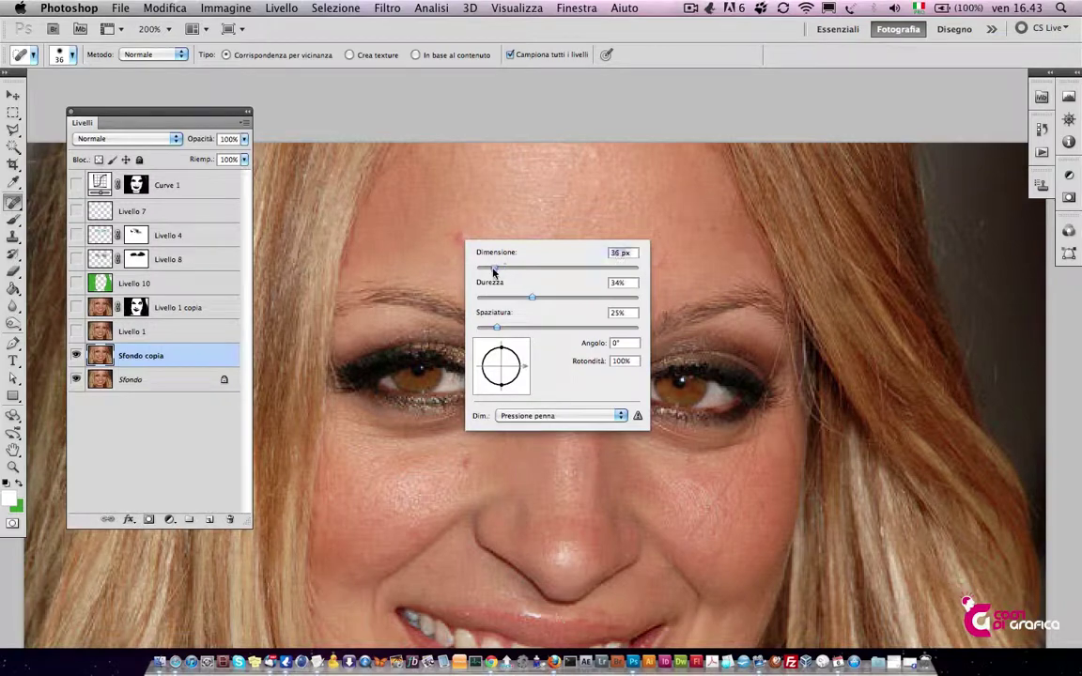
click(470, 214)
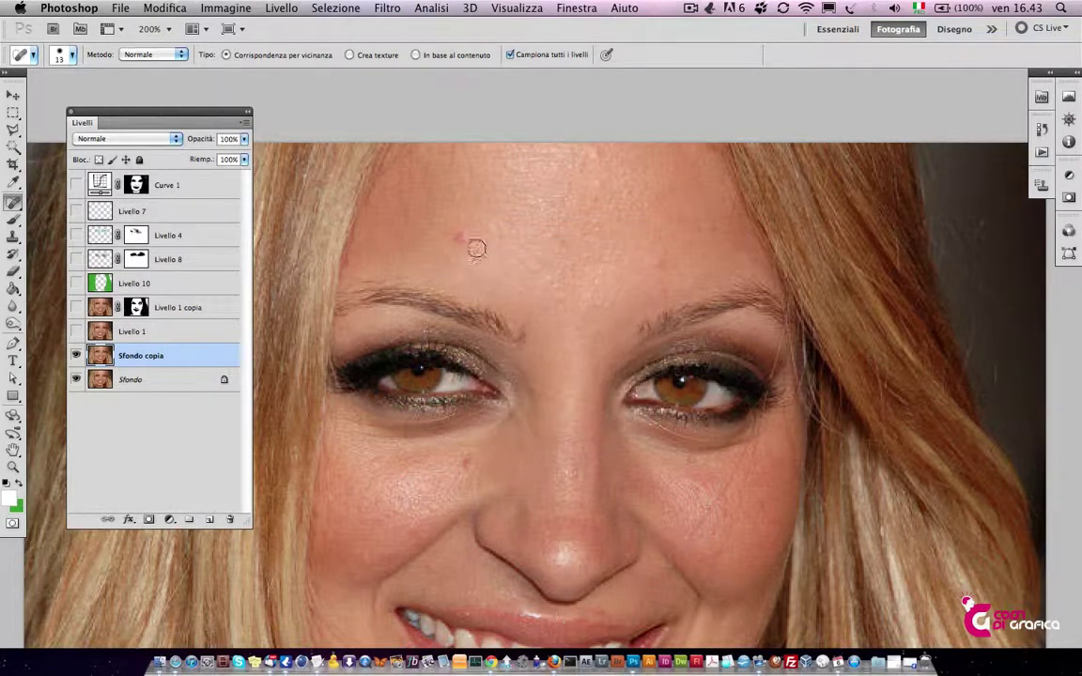
key(z)
click(473, 241)
drag(500, 280, 508, 291)
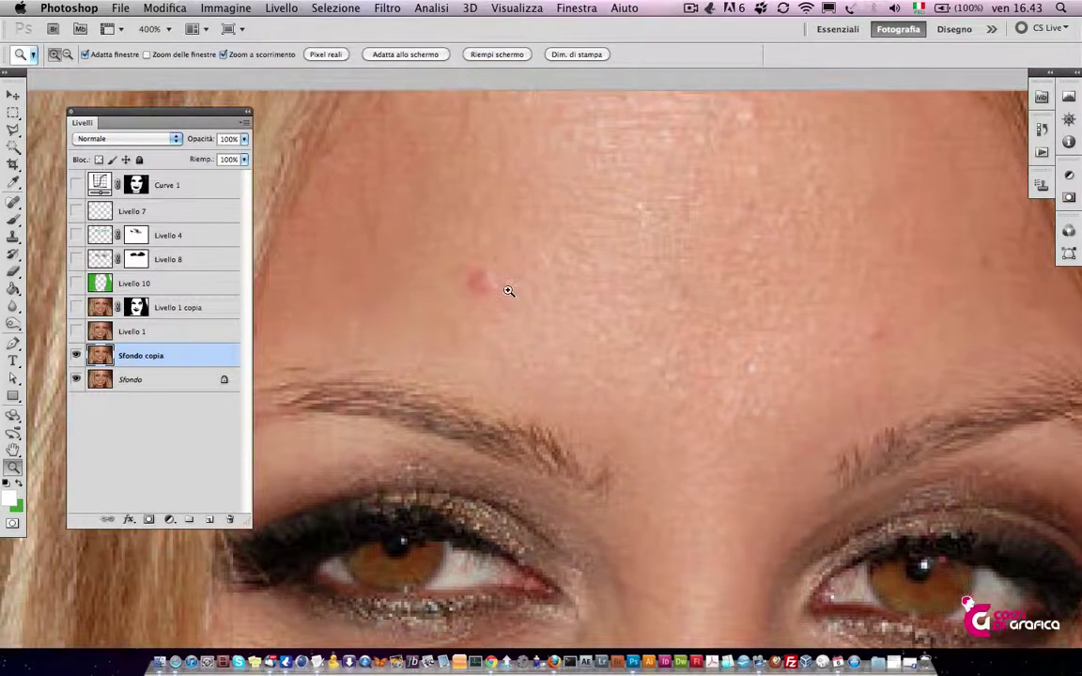
key(j)
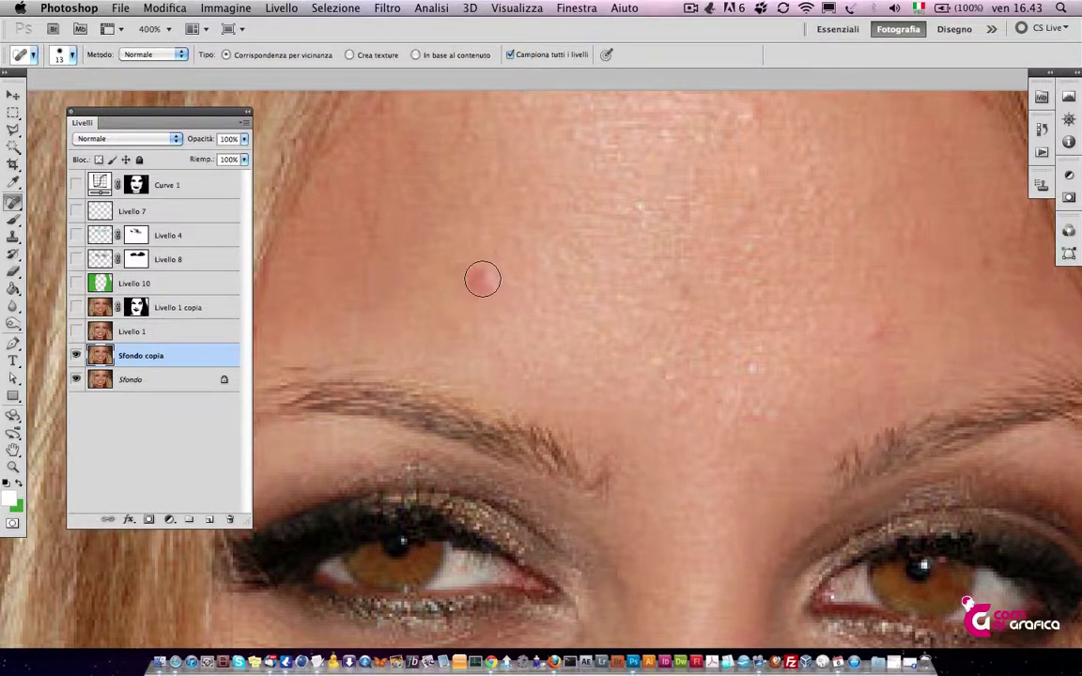
Enlarge the brush to 21 px and heal the blemish on the forehead
right_click(500, 299)
drag(509, 304, 515, 304)
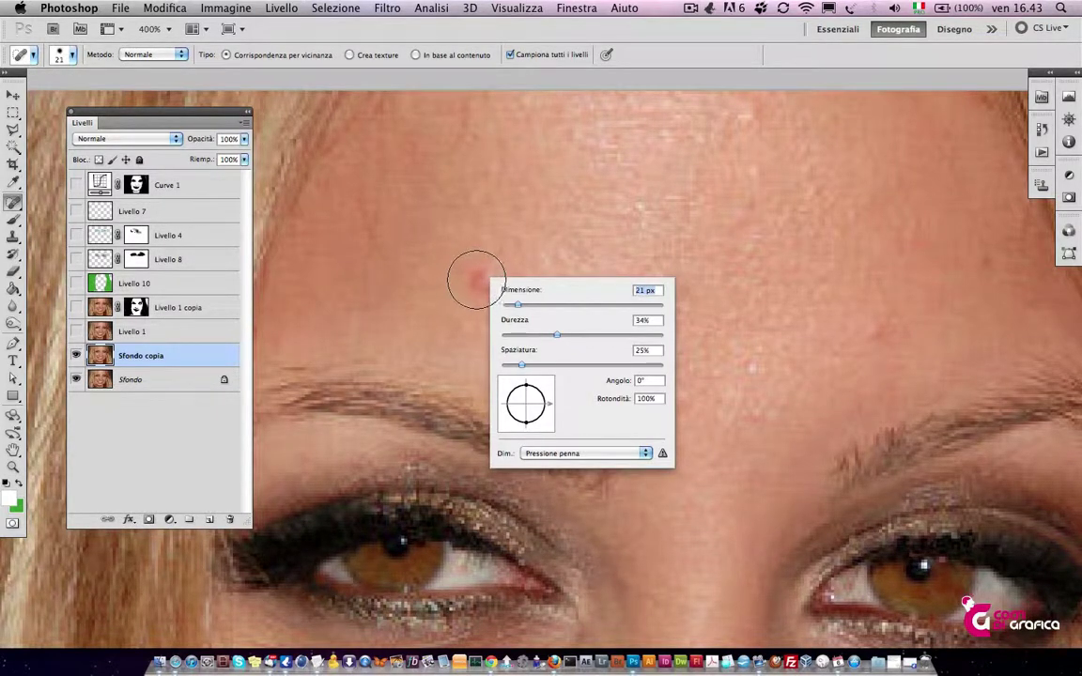
click(477, 280)
key(z)
alt+click(589, 309)
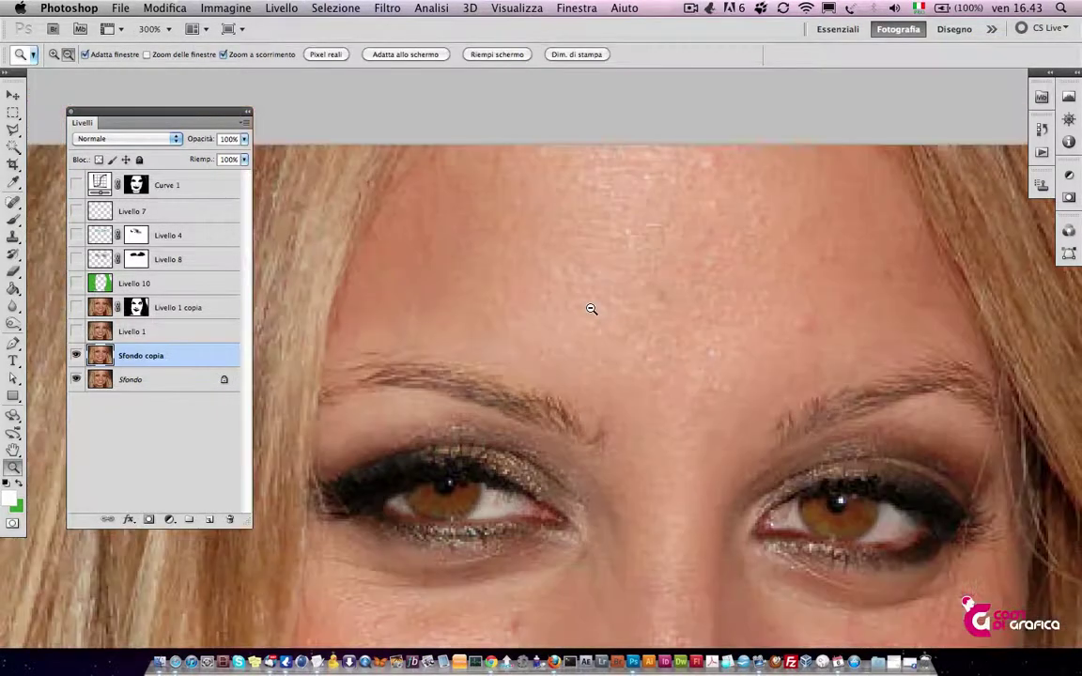
alt+click(591, 311)
key(ctrl+plus)
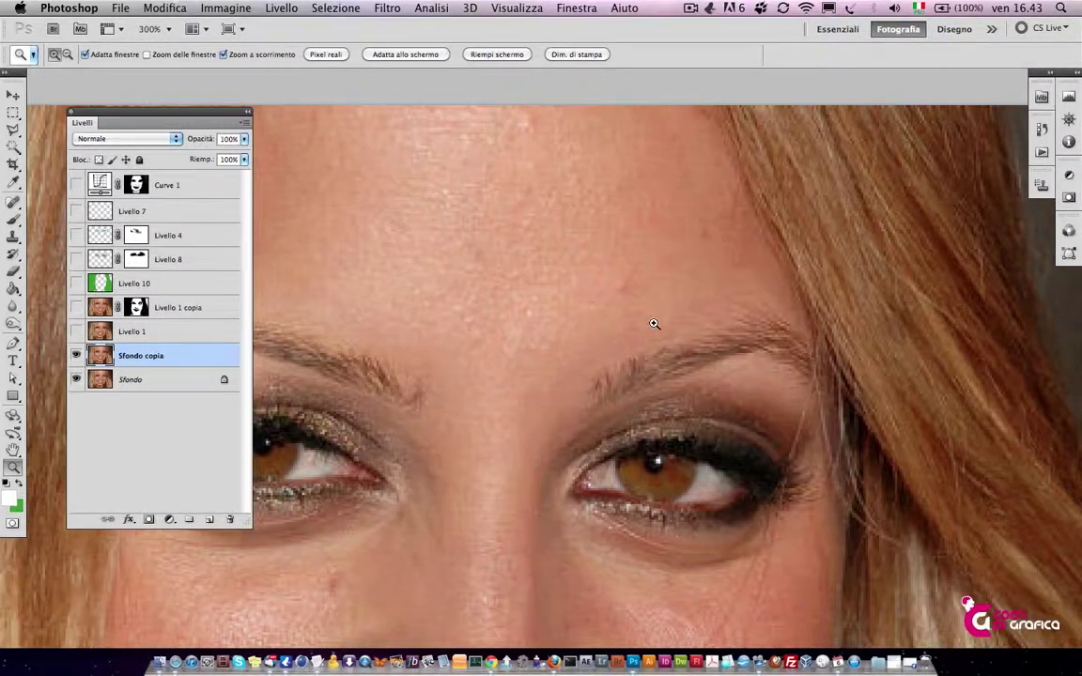
drag(652, 321, 641, 367)
key(j)
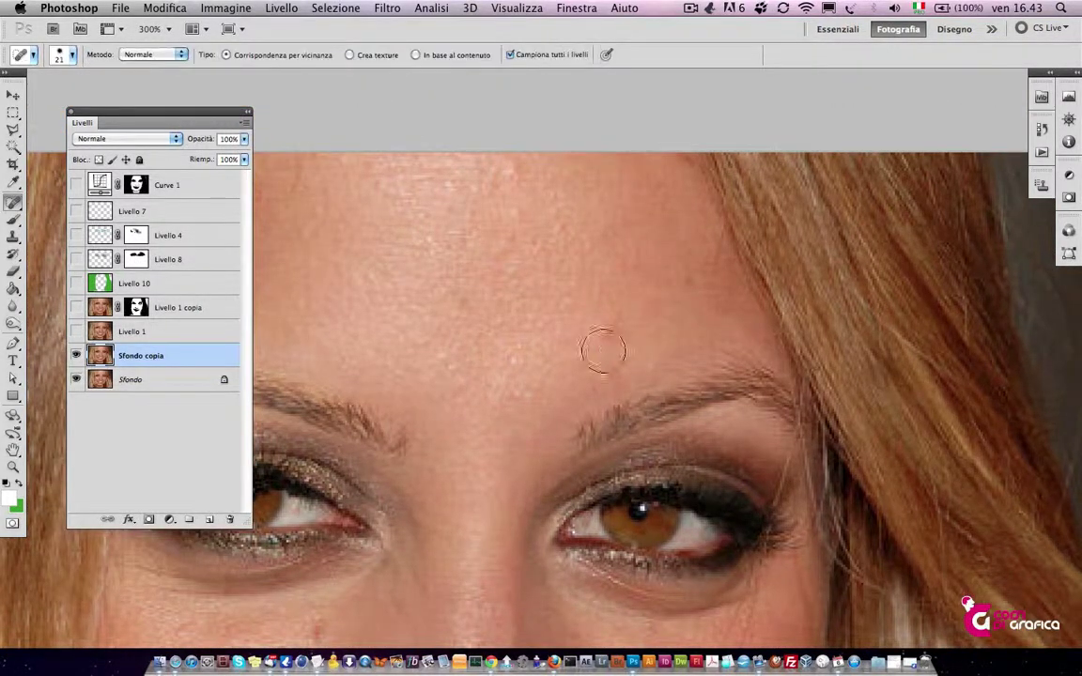
click(395, 277)
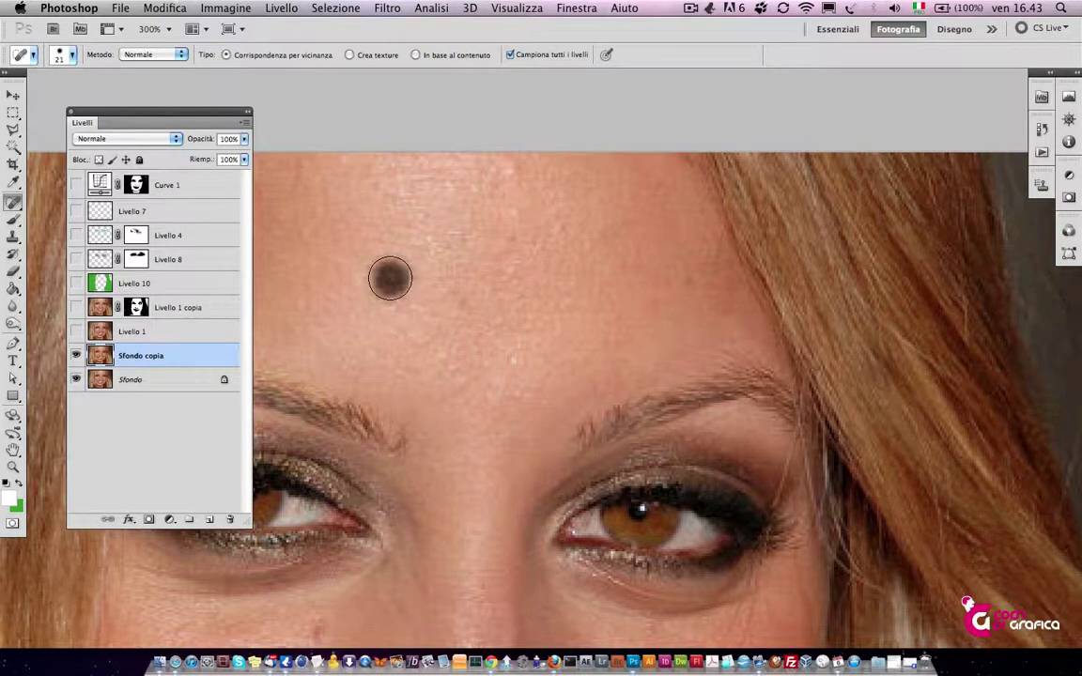
Resize the spot healing brush to 12 px
scroll(453, 470, down, 5)
scroll(454, 471, left, 3)
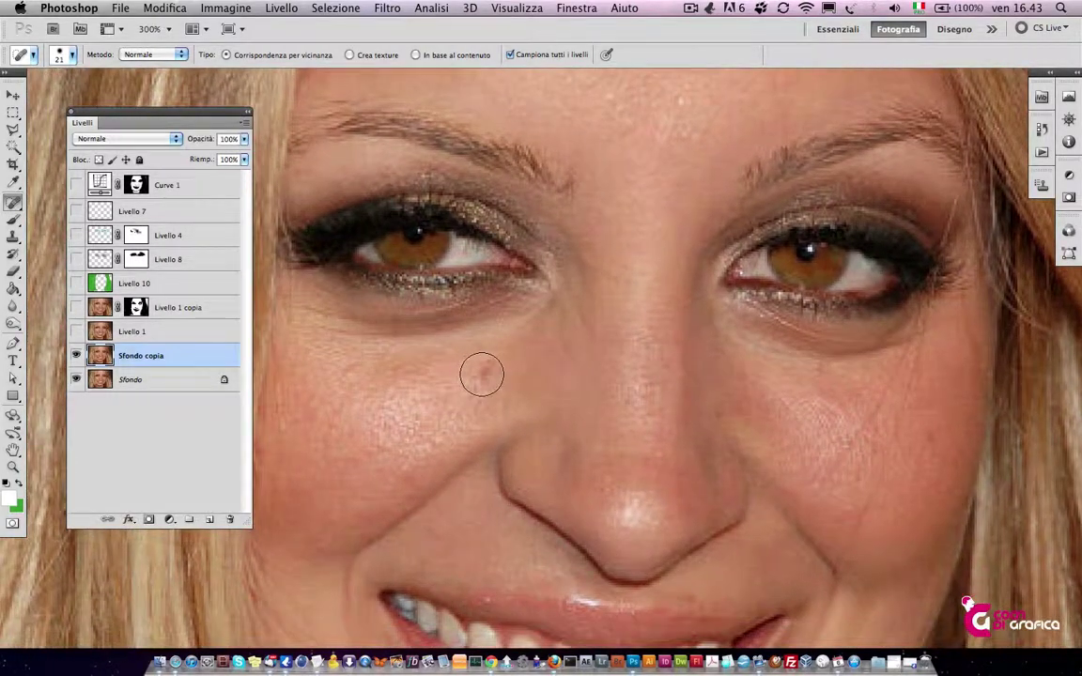
right_click(449, 374)
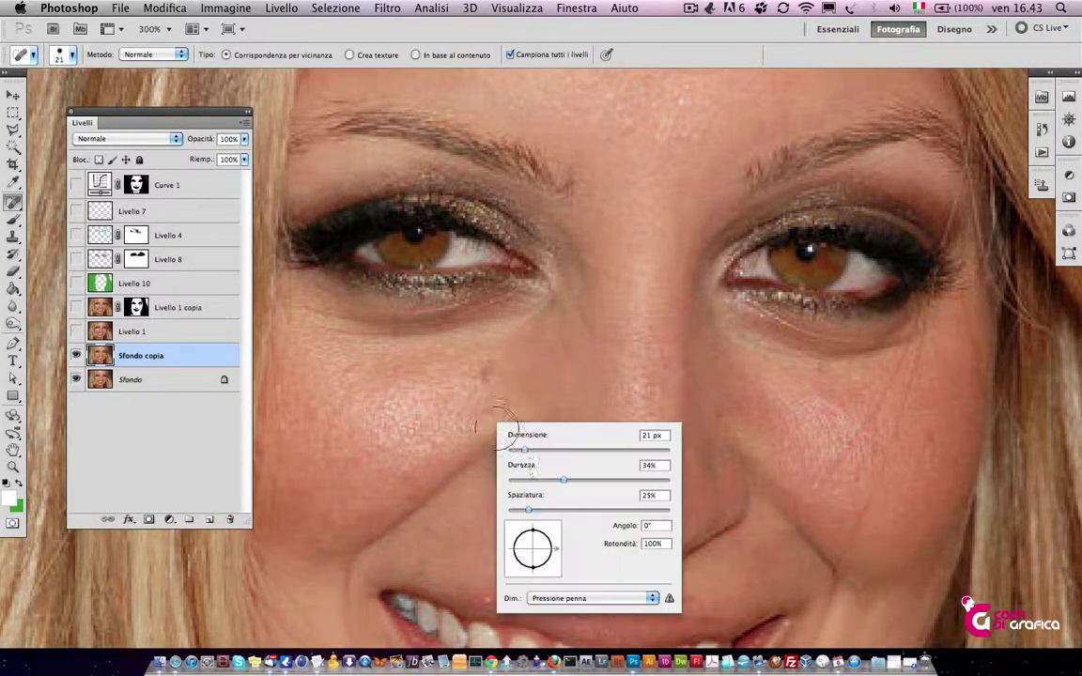
text(8)
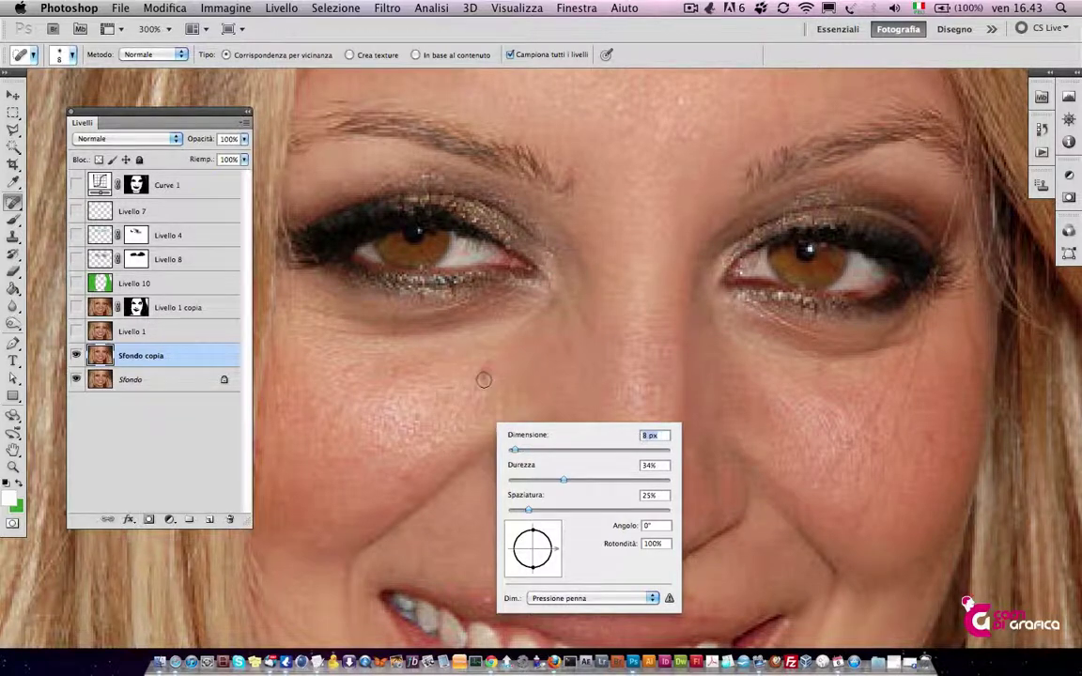
drag(515, 452, 519, 452)
key(Return)
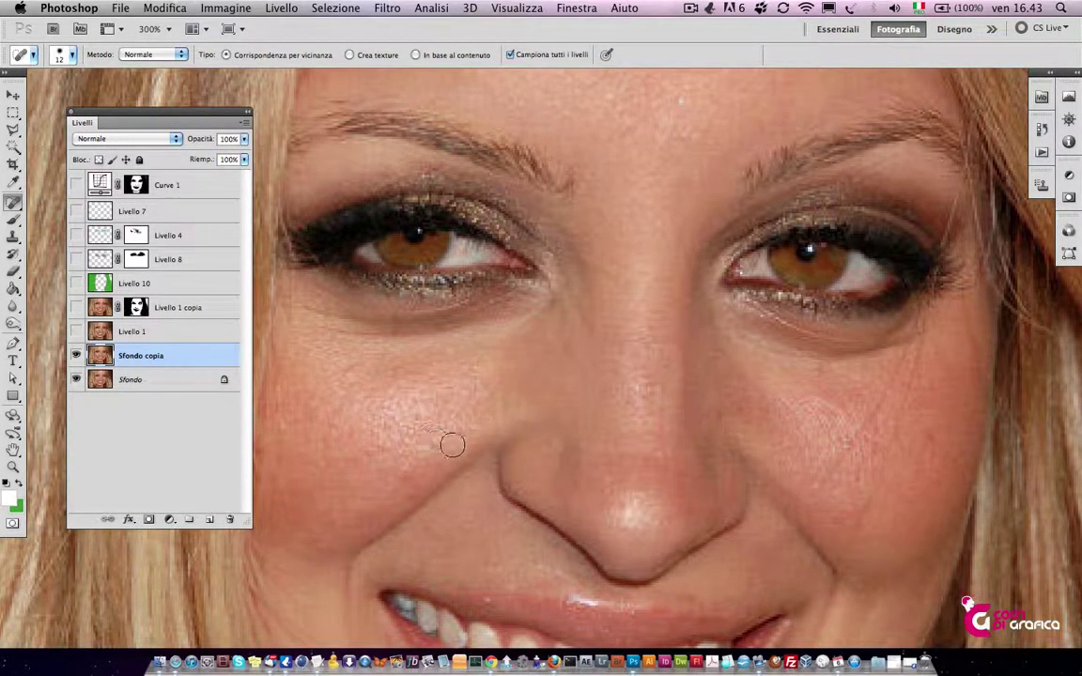
Move to the mouth and cheek, set the brush to about 16 px, dismissing the size warning
drag(451, 442, 507, 297)
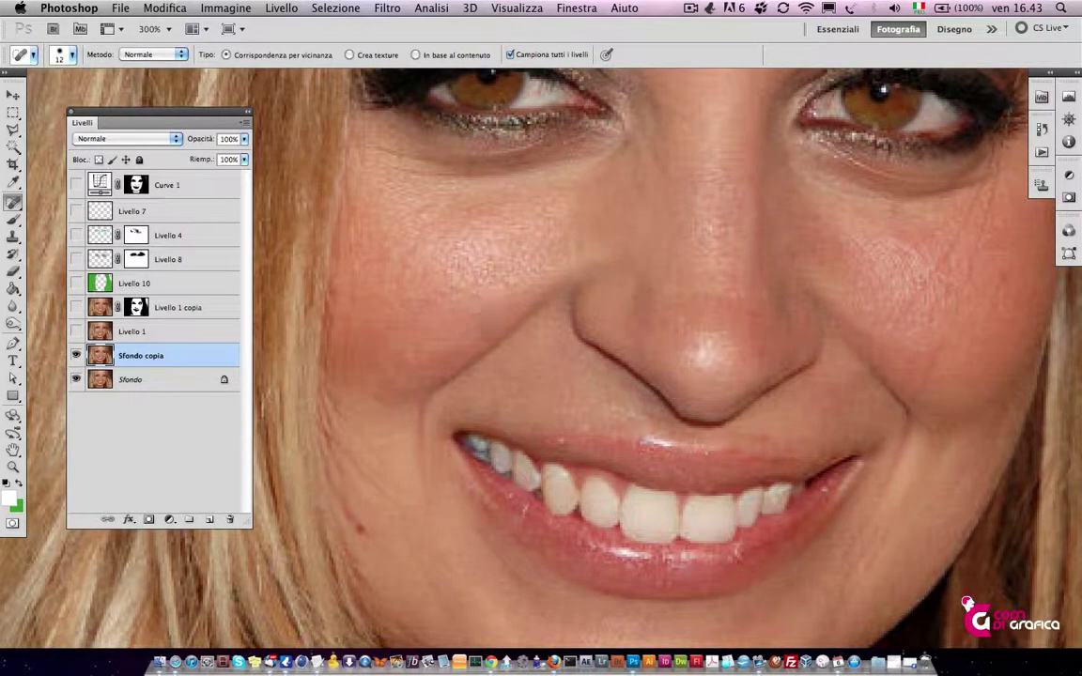
drag(424, 550, 441, 486)
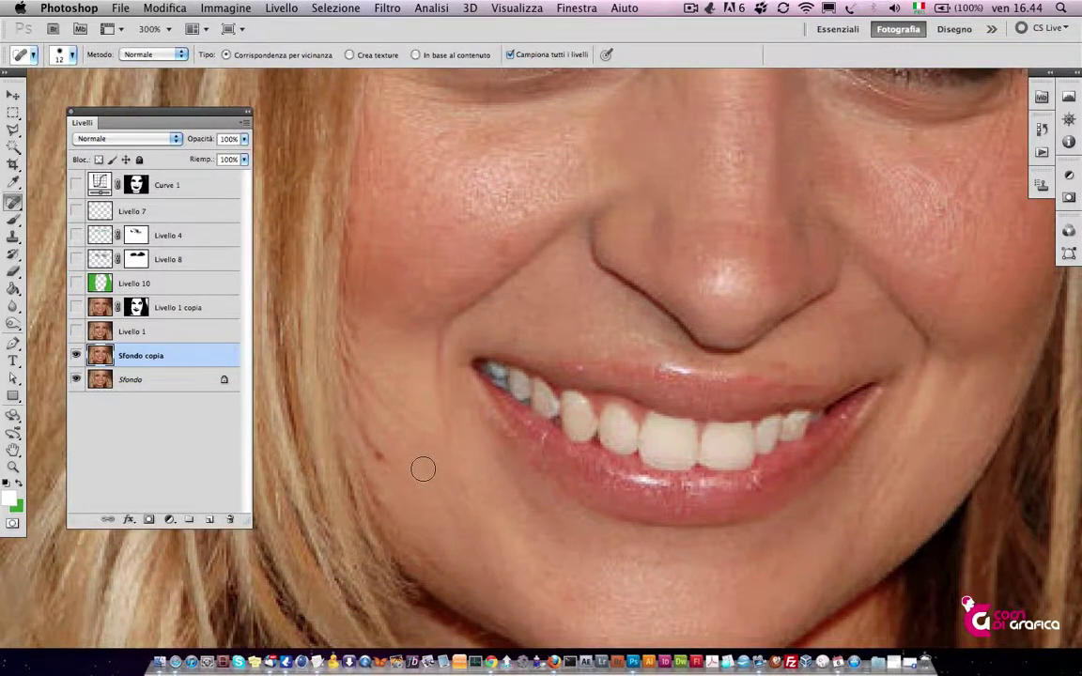
scroll(615, 478, right, 2)
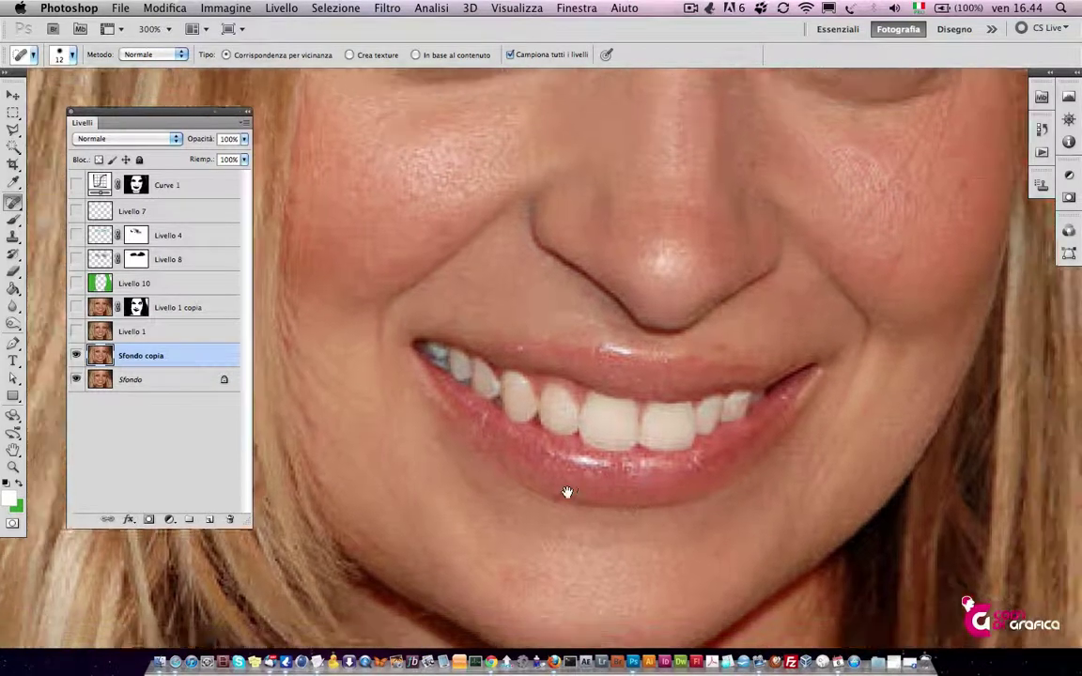
scroll(565, 493, right, 3)
right_click(631, 489)
drag(655, 479, 659, 480)
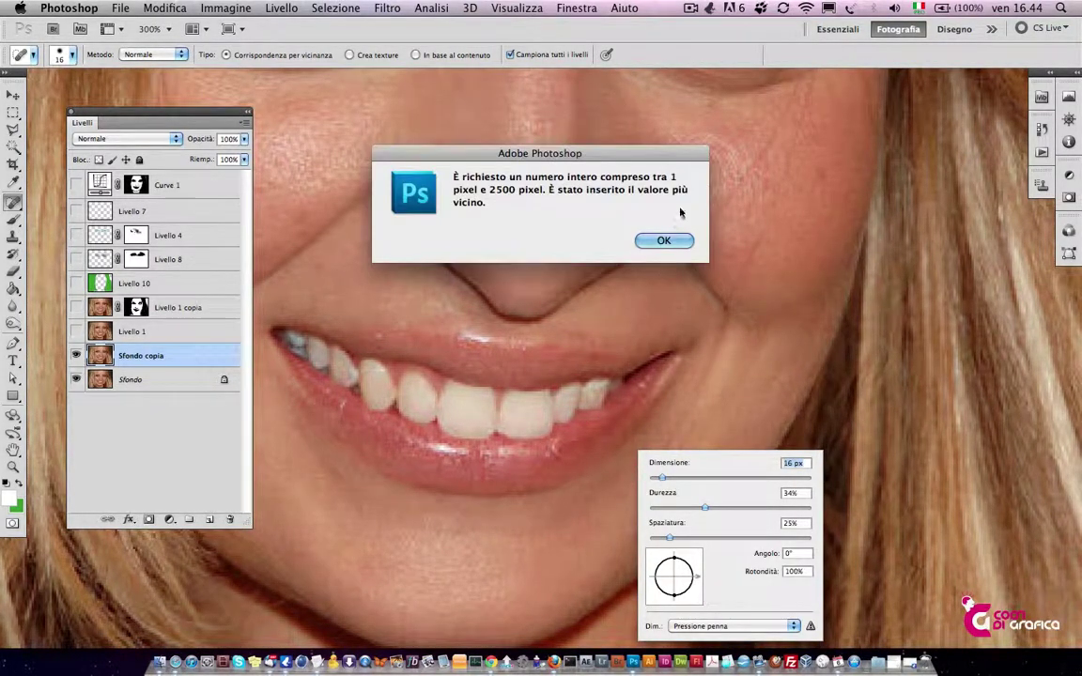
click(664, 241)
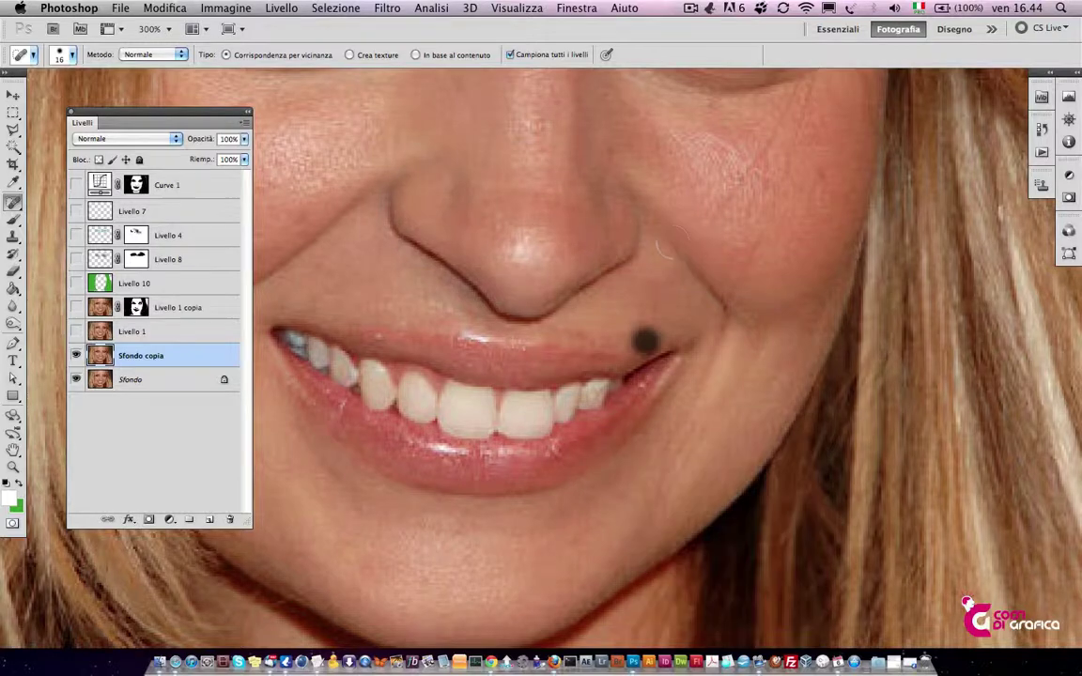
Heal the spot beside the mouth corner and zoom out to the whole portrait
click(637, 307)
key(z)
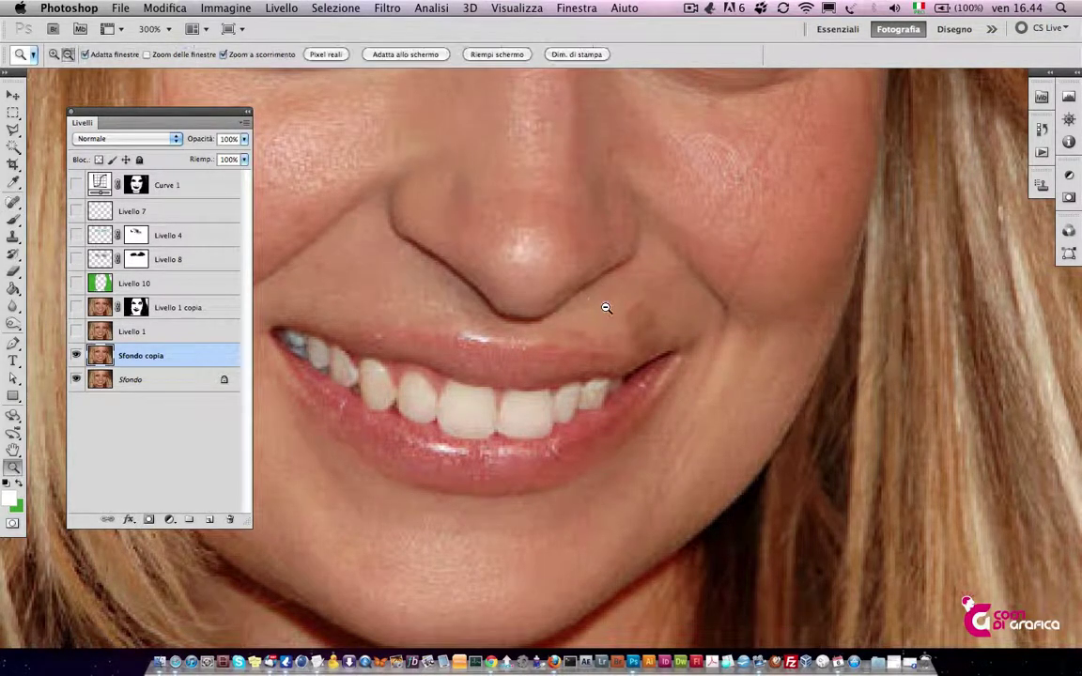
alt+click(604, 306)
alt+click(604, 306)
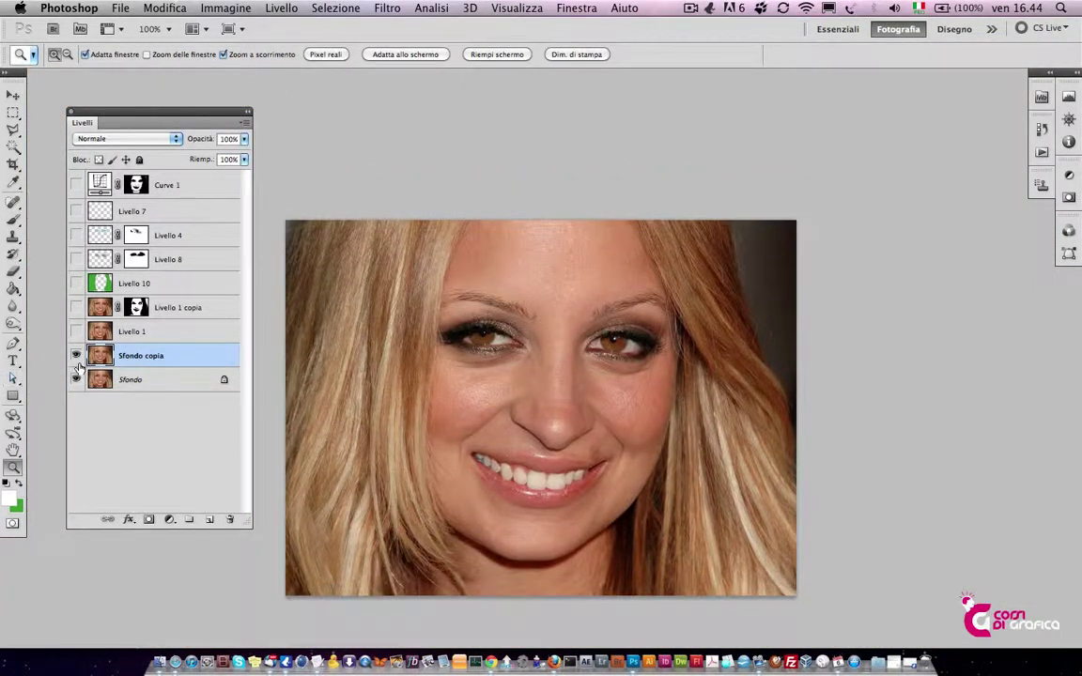
Toggle Sfondo copia's visibility to compare the retouch against the original
click(76, 355)
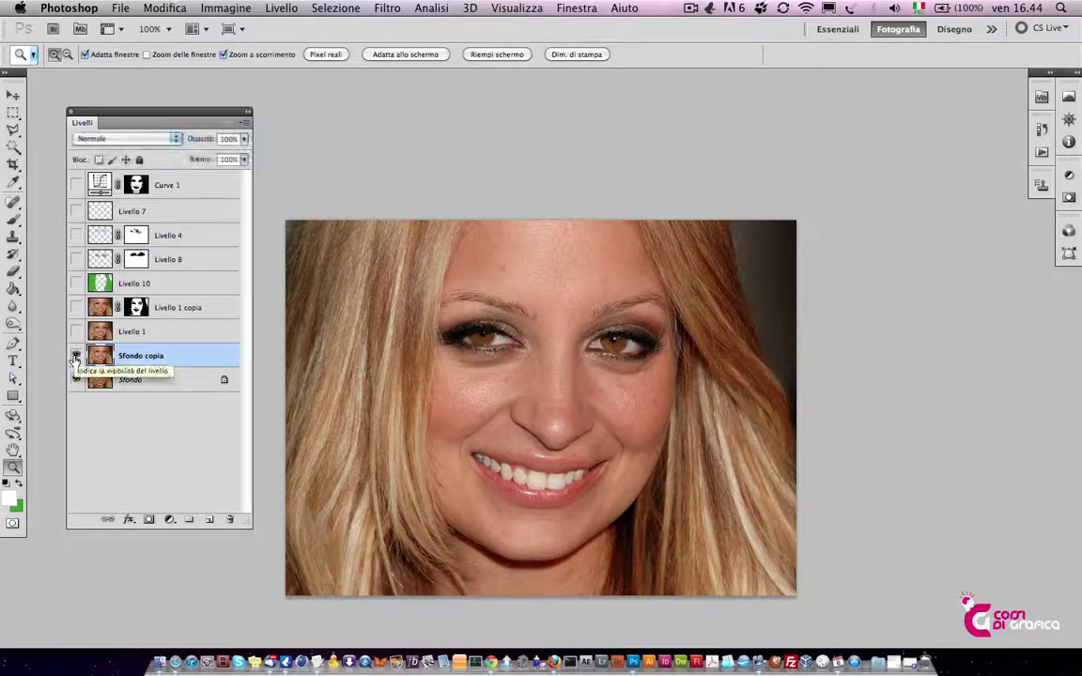
click(76, 356)
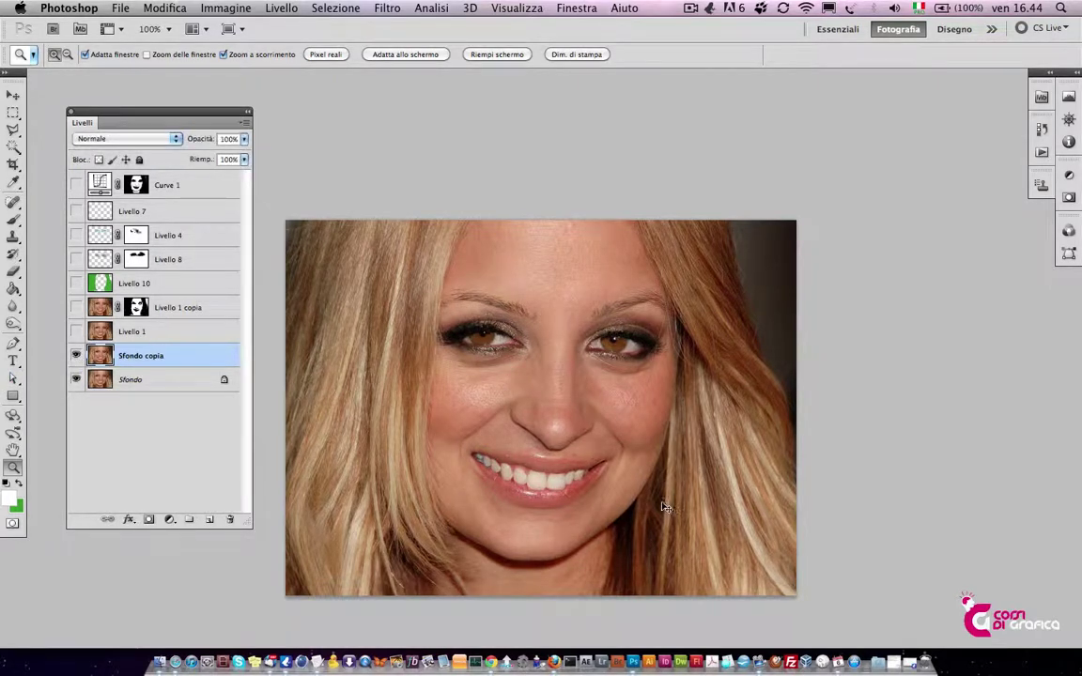
click(76, 356)
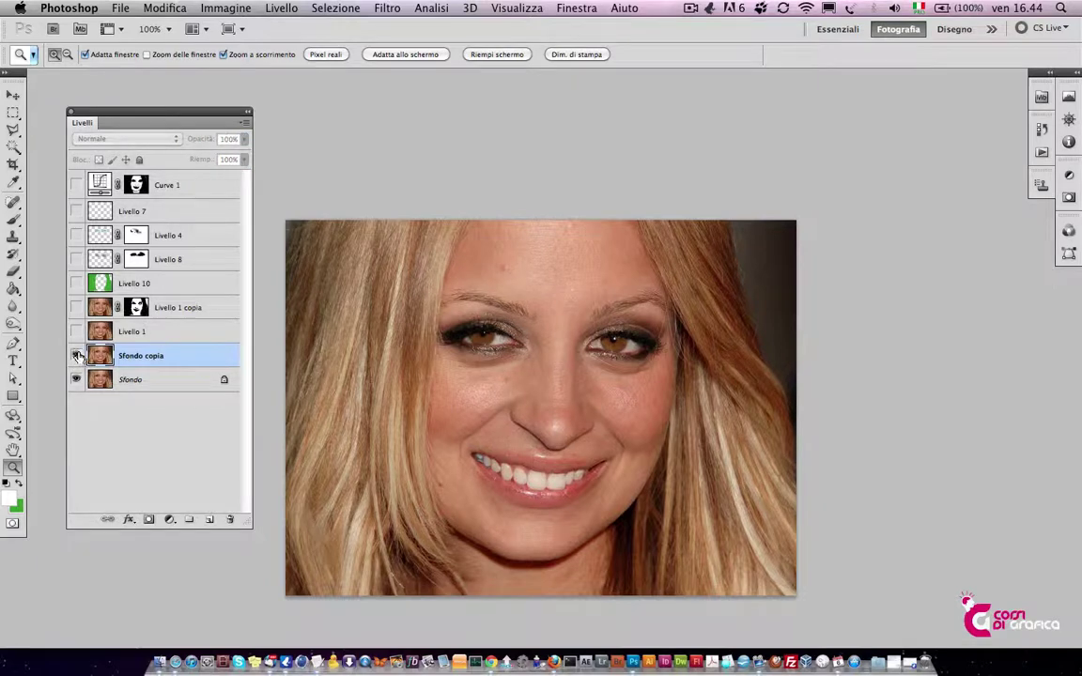
click(76, 356)
Zoom in on the cheek near the mouth corner
click(12, 203)
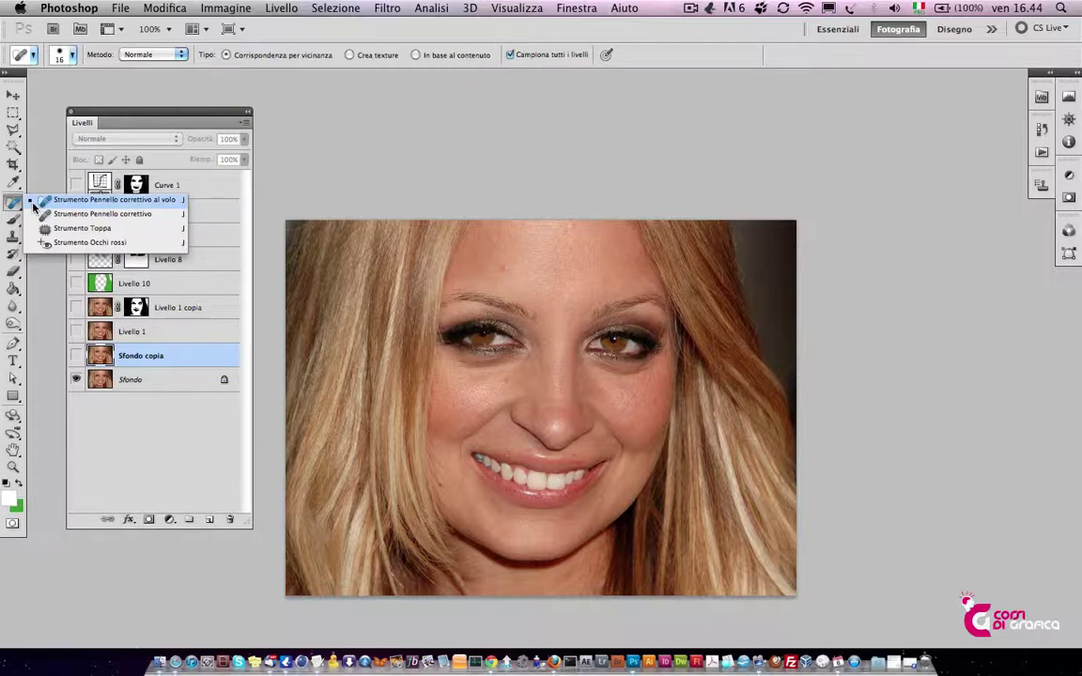
click(15, 186)
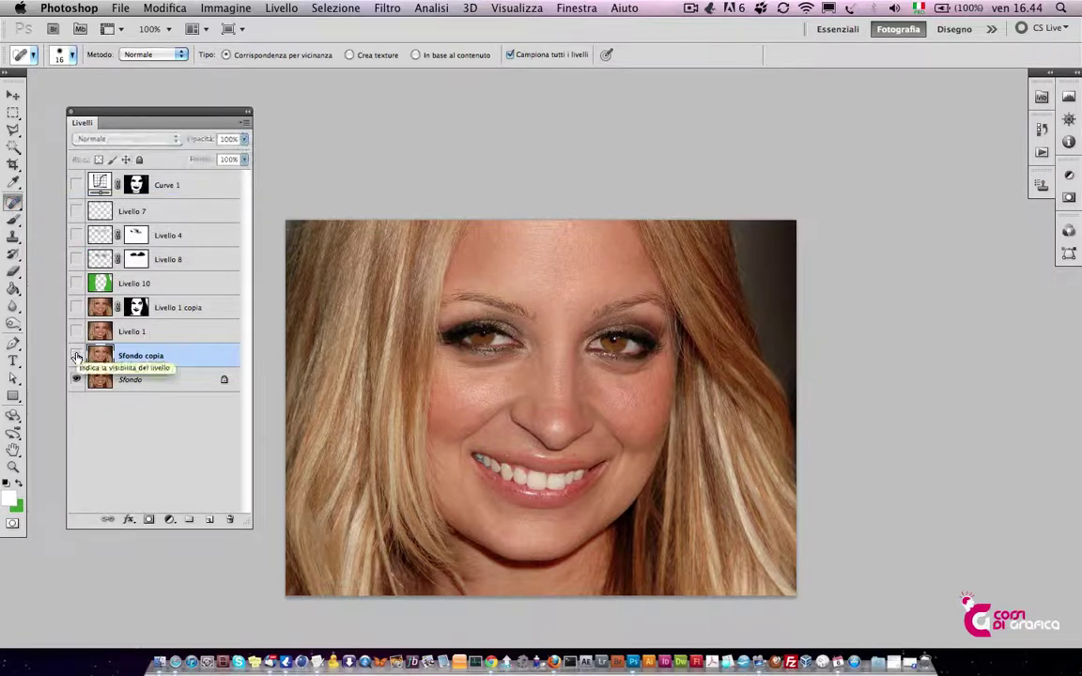
key(z)
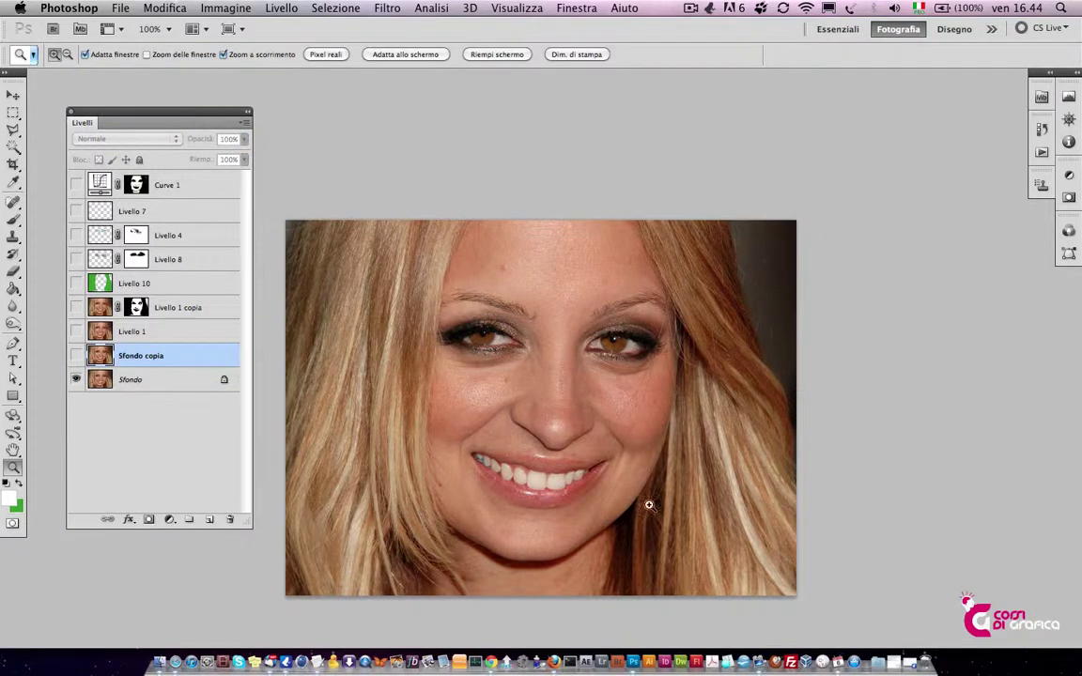
click(620, 476)
click(620, 476)
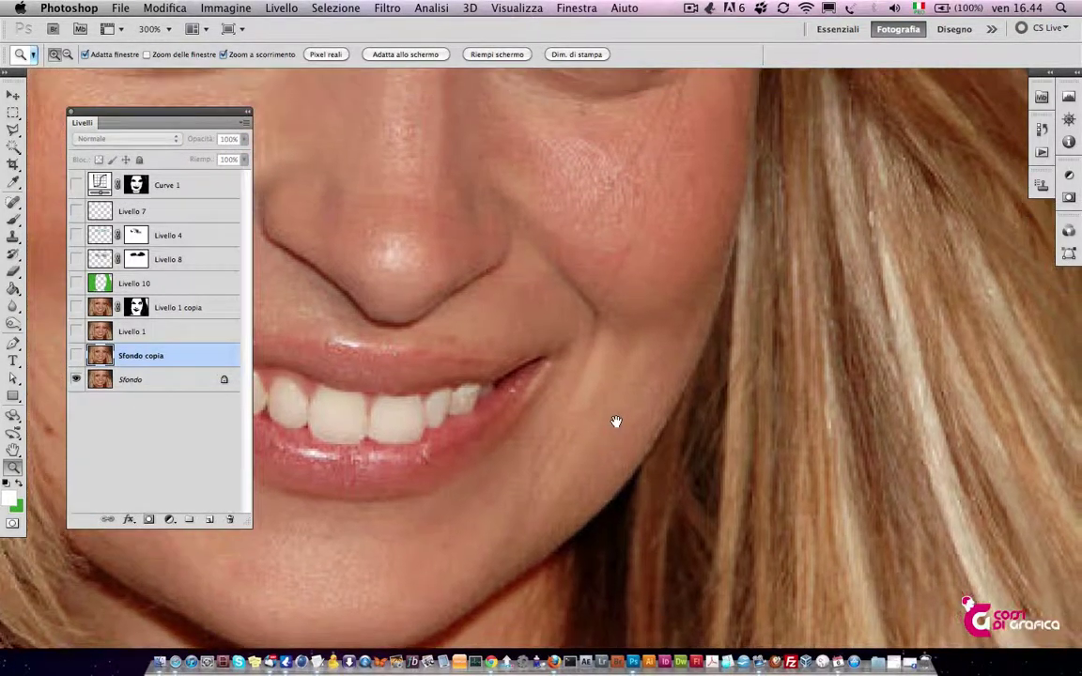
Switch to the standard Healing Brush, show Sfondo copia and zoom in between the eyes
click(15, 204)
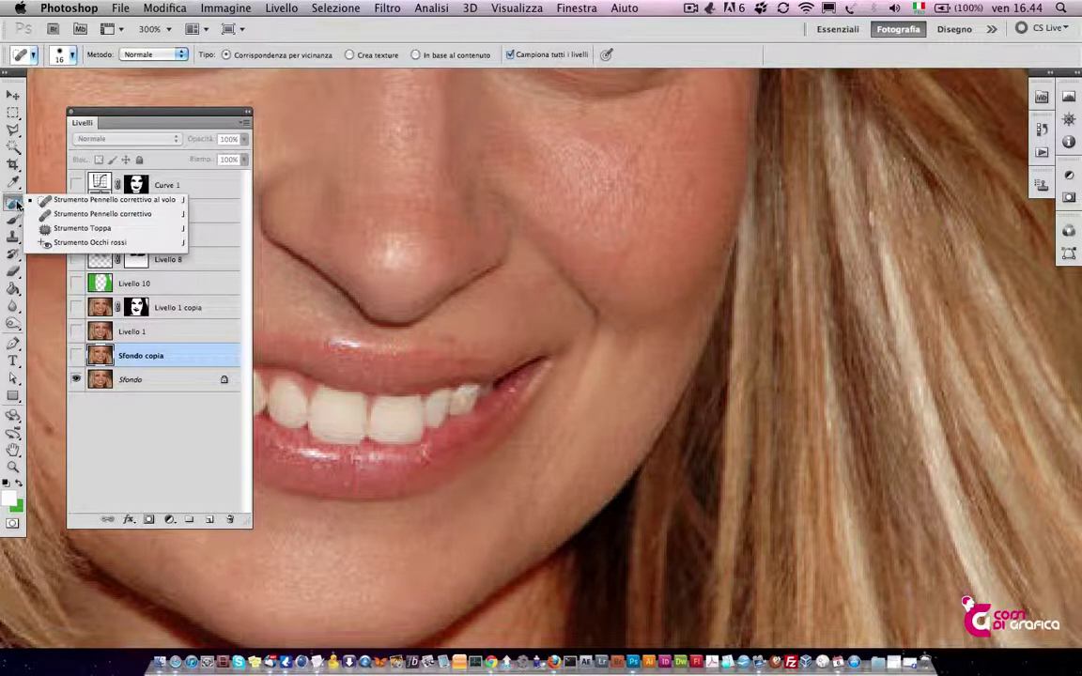
click(89, 217)
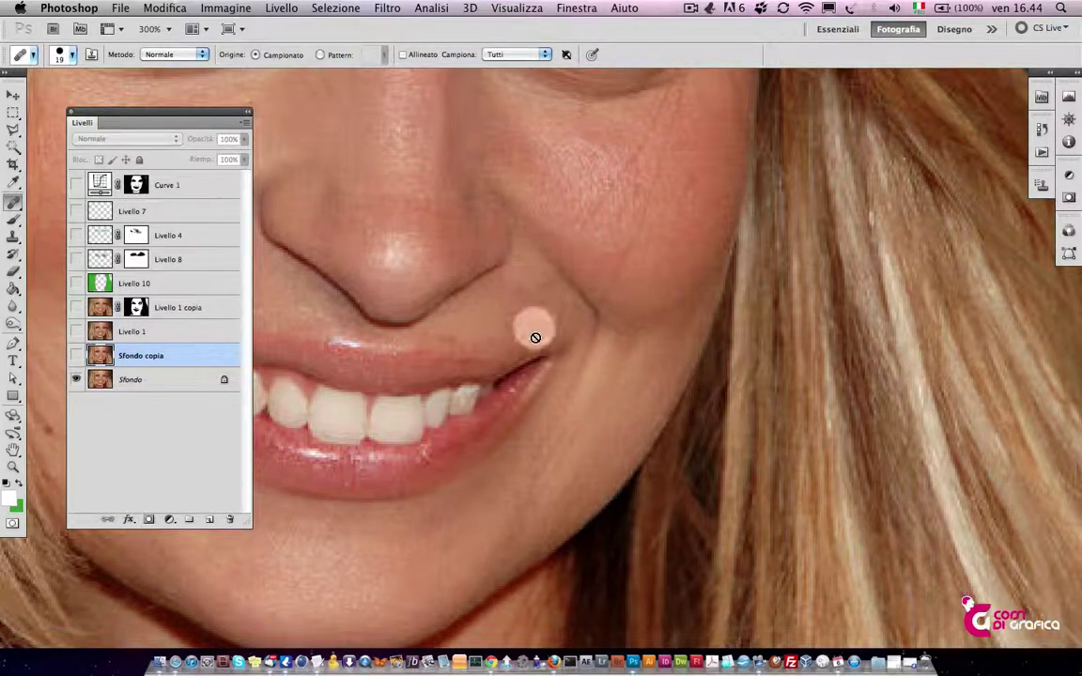
drag(583, 321, 522, 305)
scroll(522, 304, down, 3)
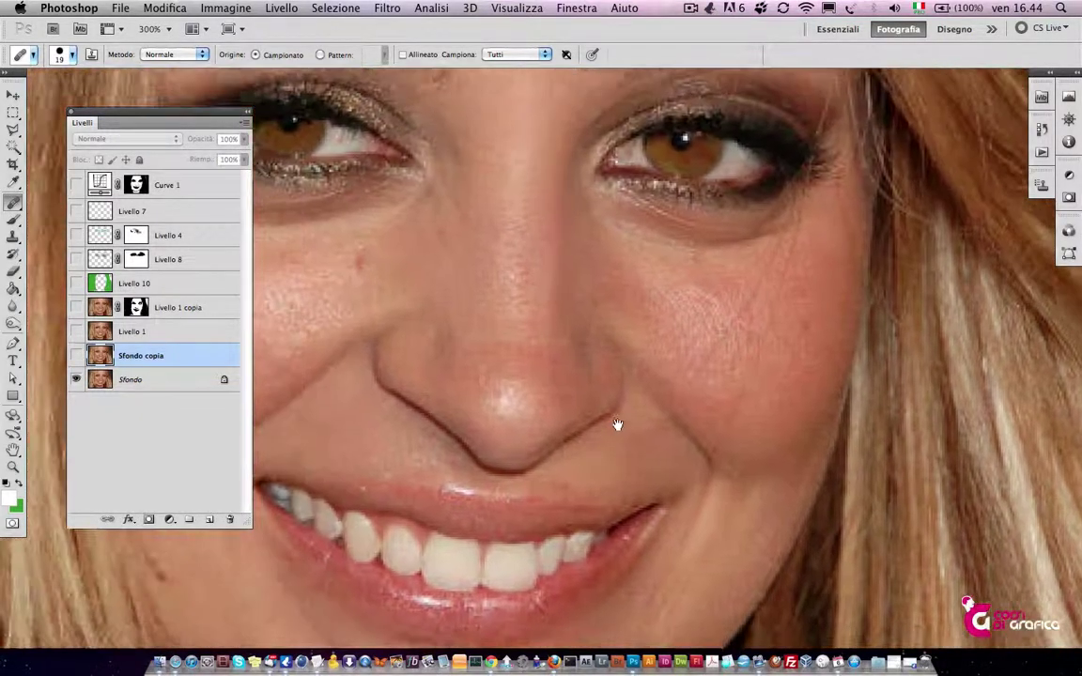
scroll(618, 428, down, 2)
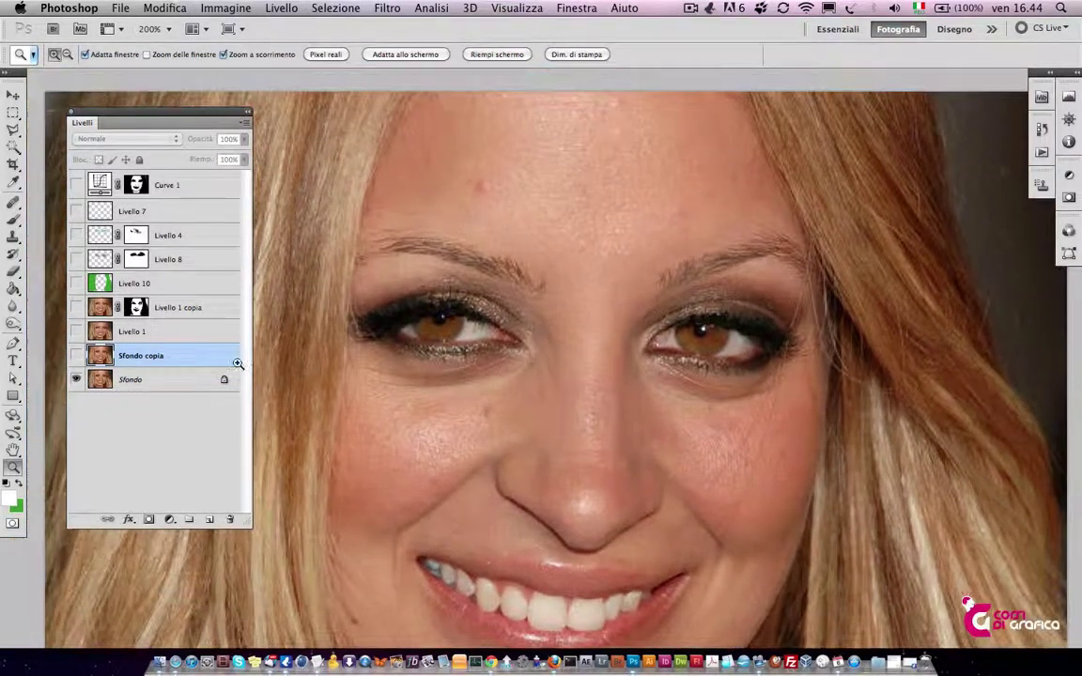
click(77, 355)
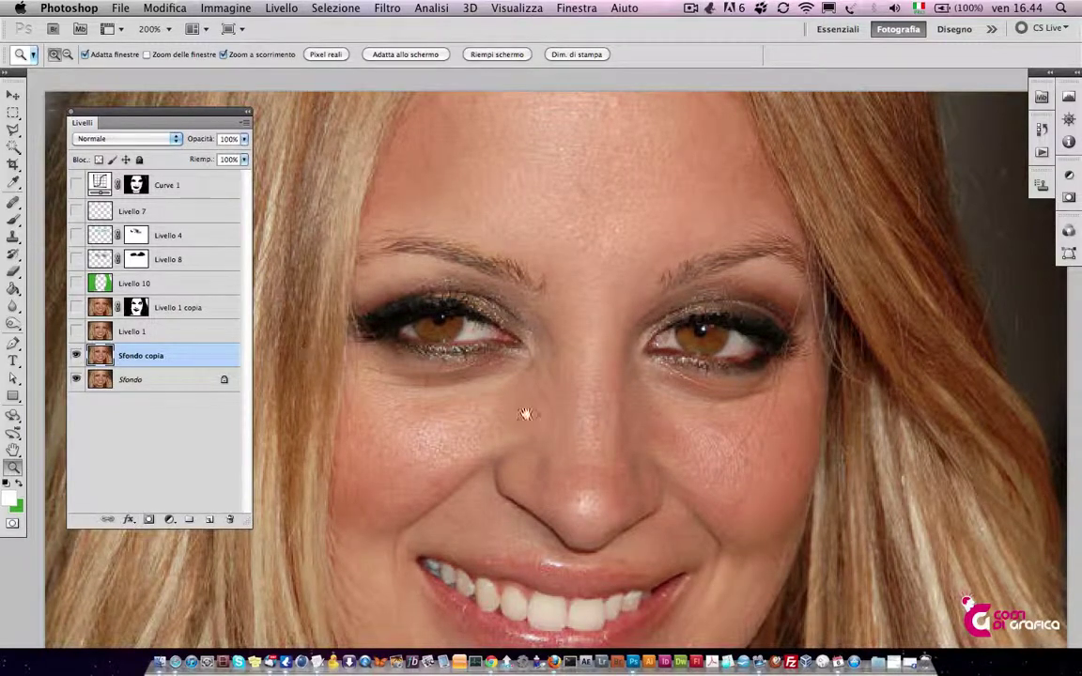
click(550, 297)
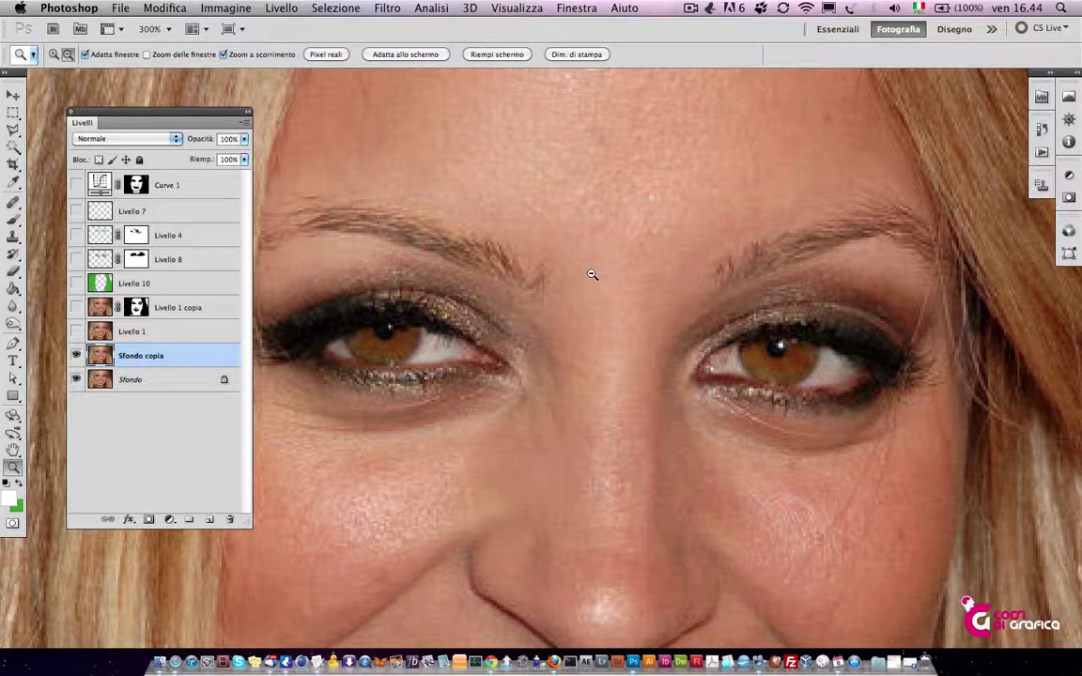
key(j)
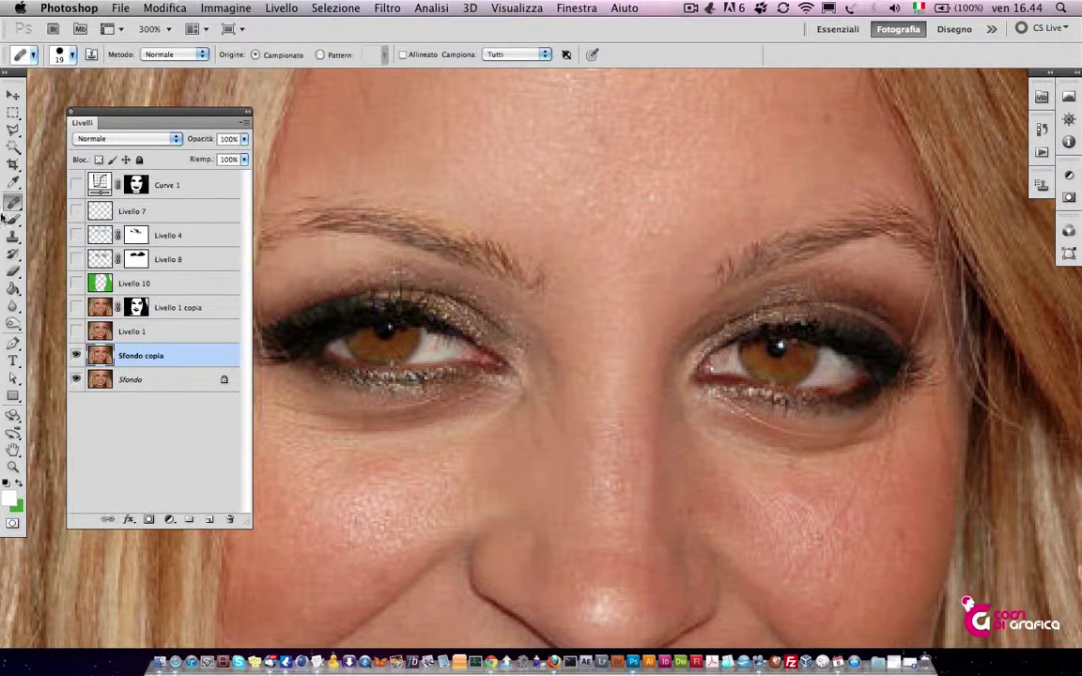
drag(13, 202, 45, 215)
click(45, 214)
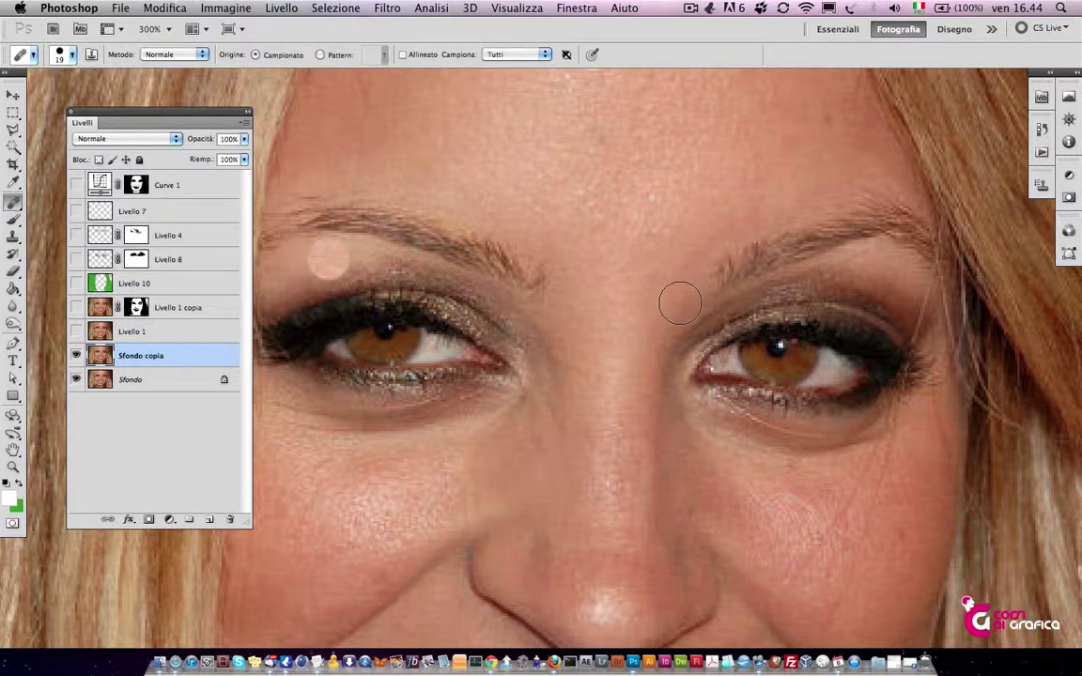
alt+click(573, 262)
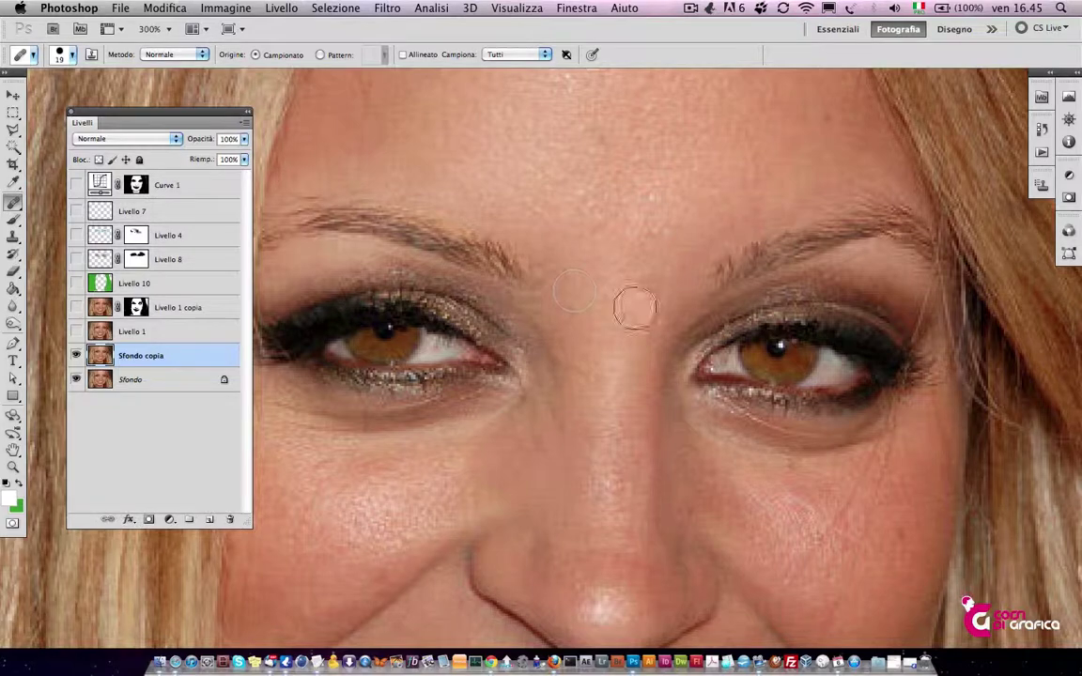
key(z)
alt+click(625, 307)
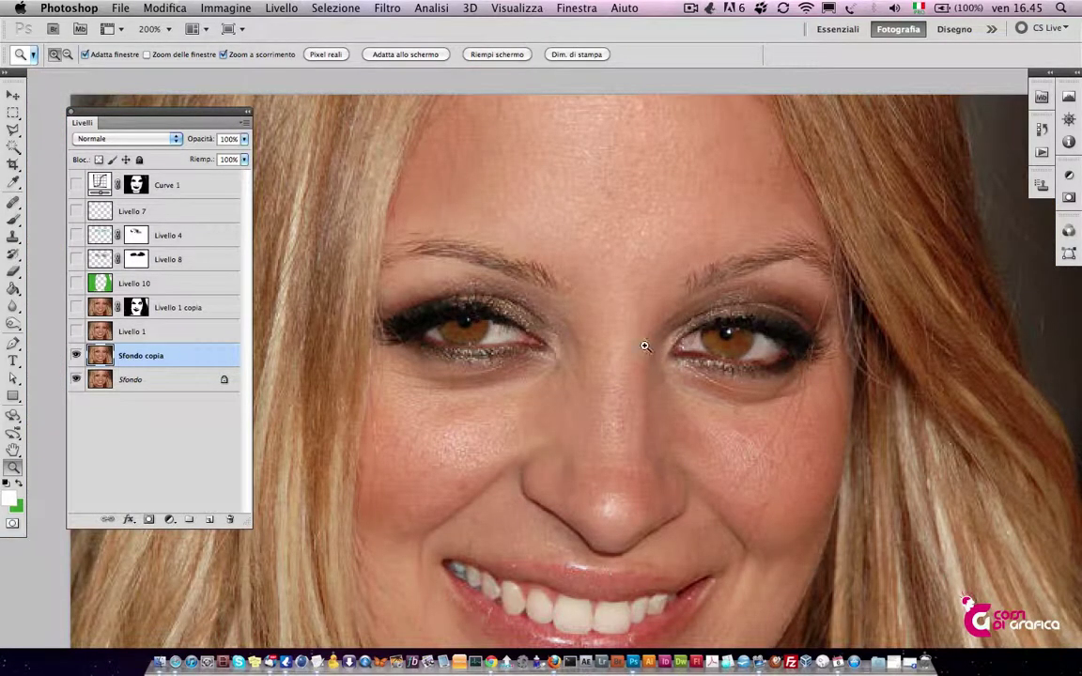
click(597, 290)
click(595, 290)
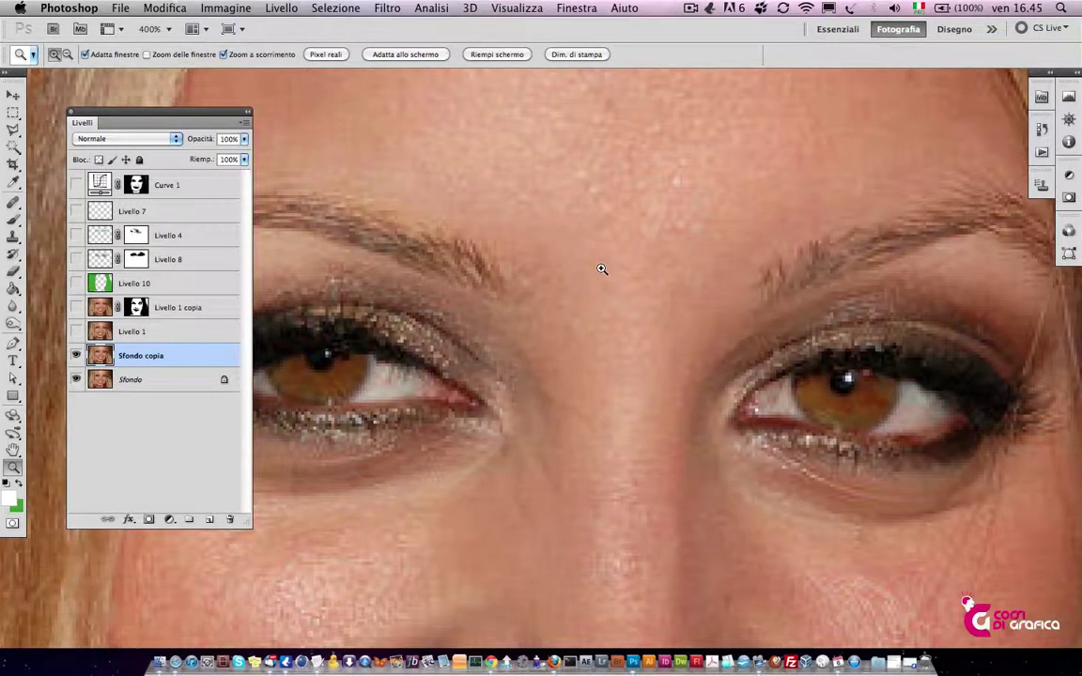
key(s)
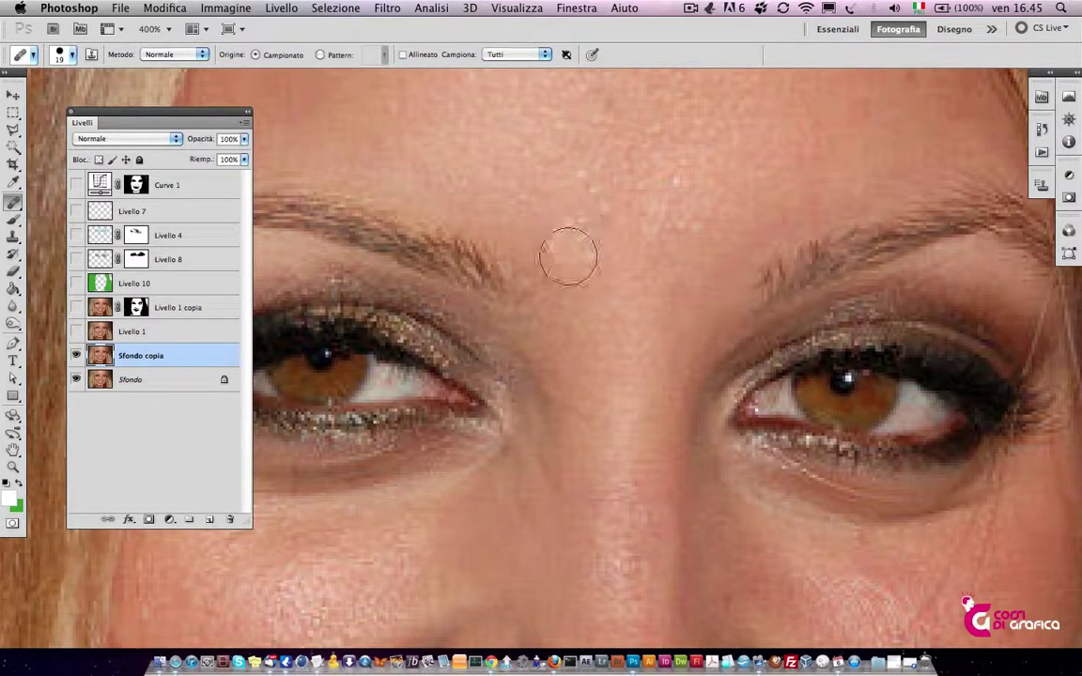
key(z)
alt+click(645, 307)
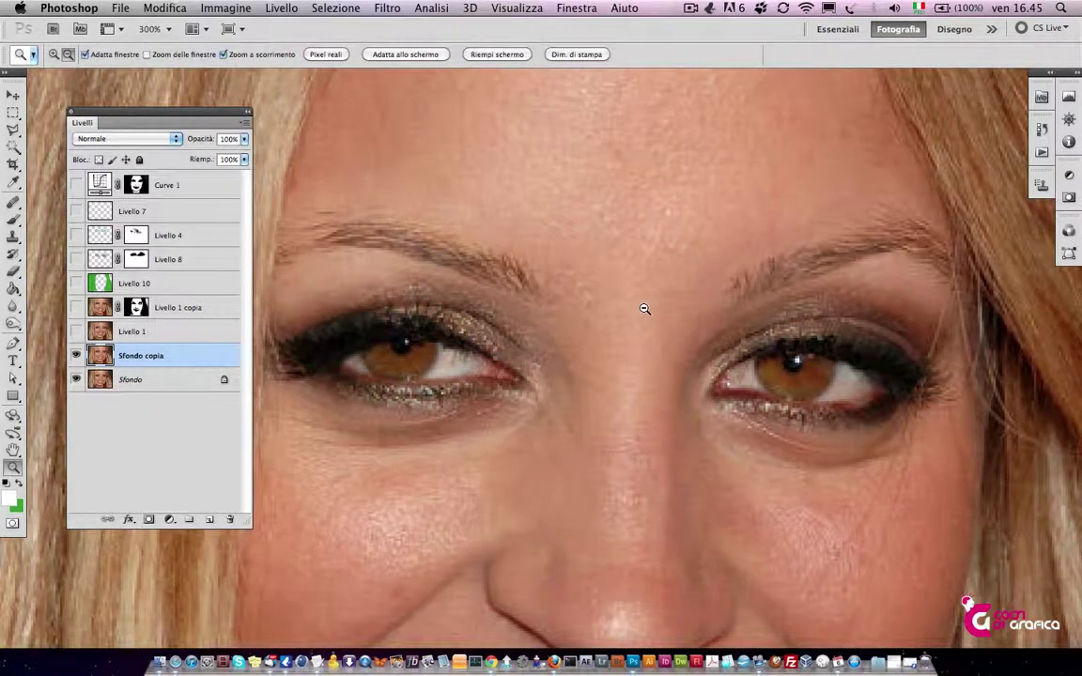
alt+click(645, 307)
drag(650, 322, 621, 305)
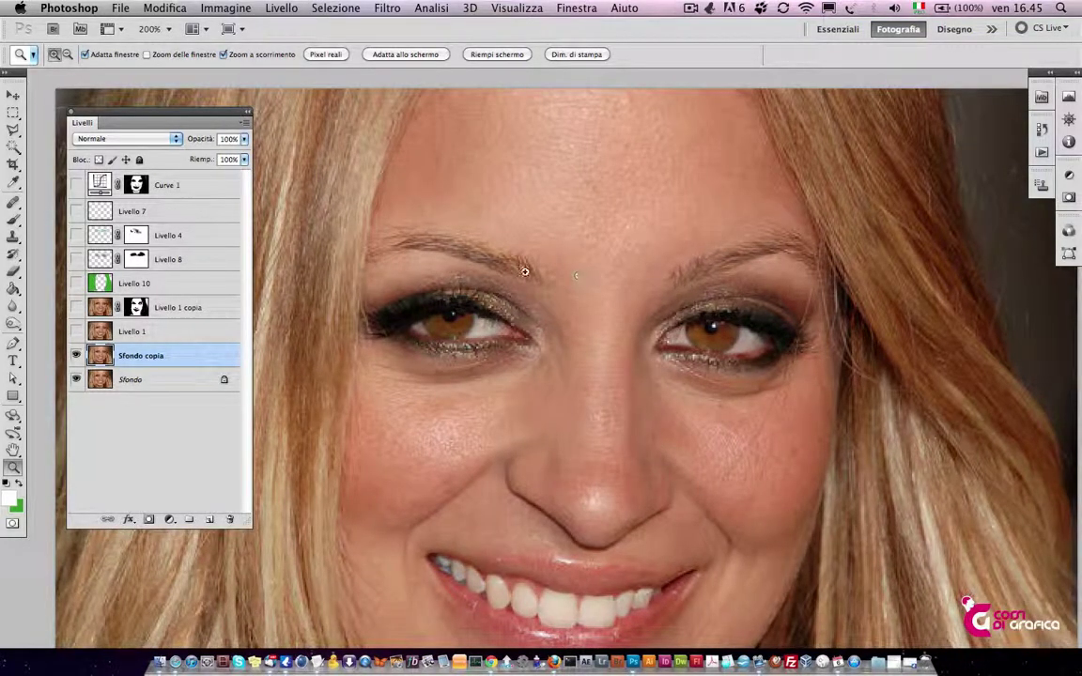
alt+click(603, 309)
click(607, 336)
drag(606, 355, 658, 317)
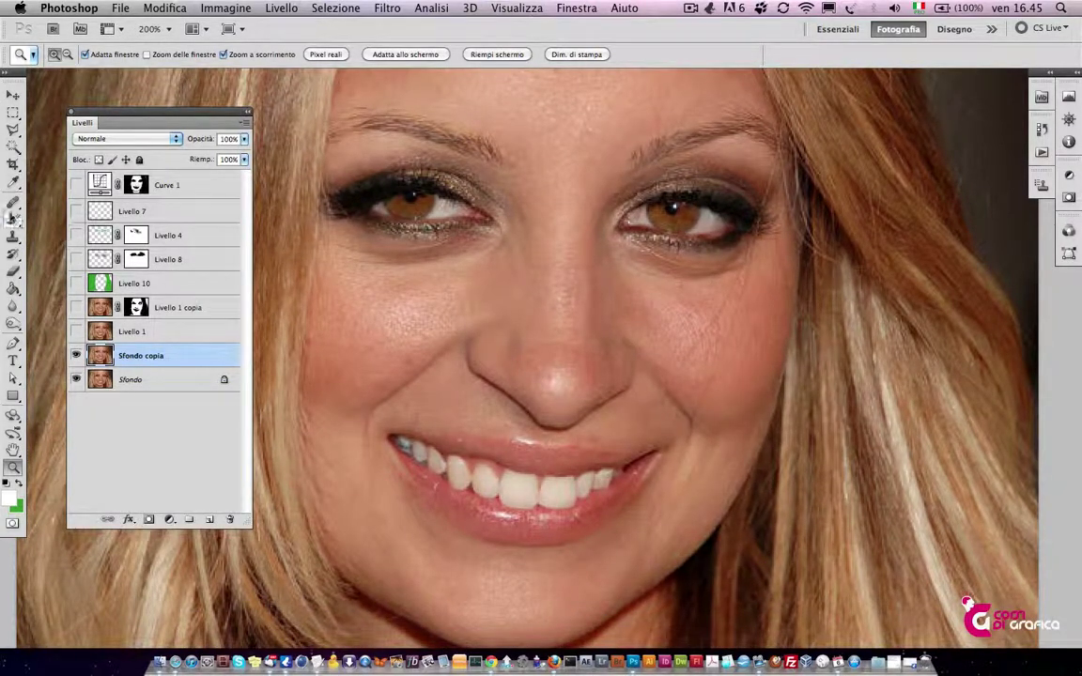
Choose the Patch tool and duplicate Sfondo as a practice layer, with both eyes in view
drag(13, 201, 49, 234)
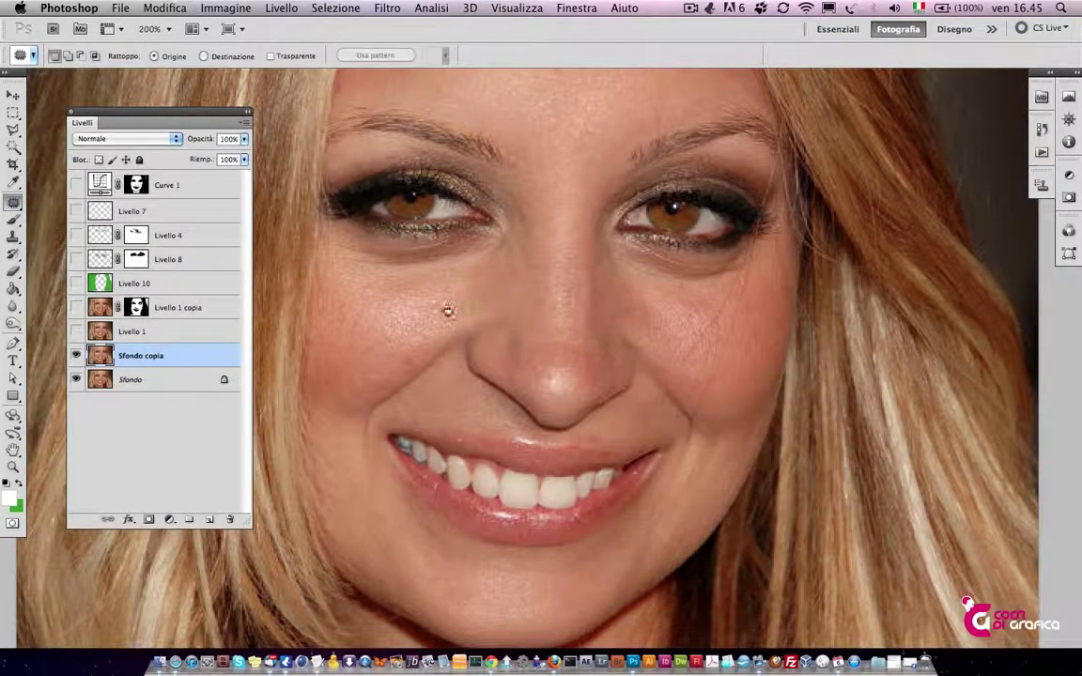
scroll(475, 399, right, 3)
scroll(398, 352, right, 2)
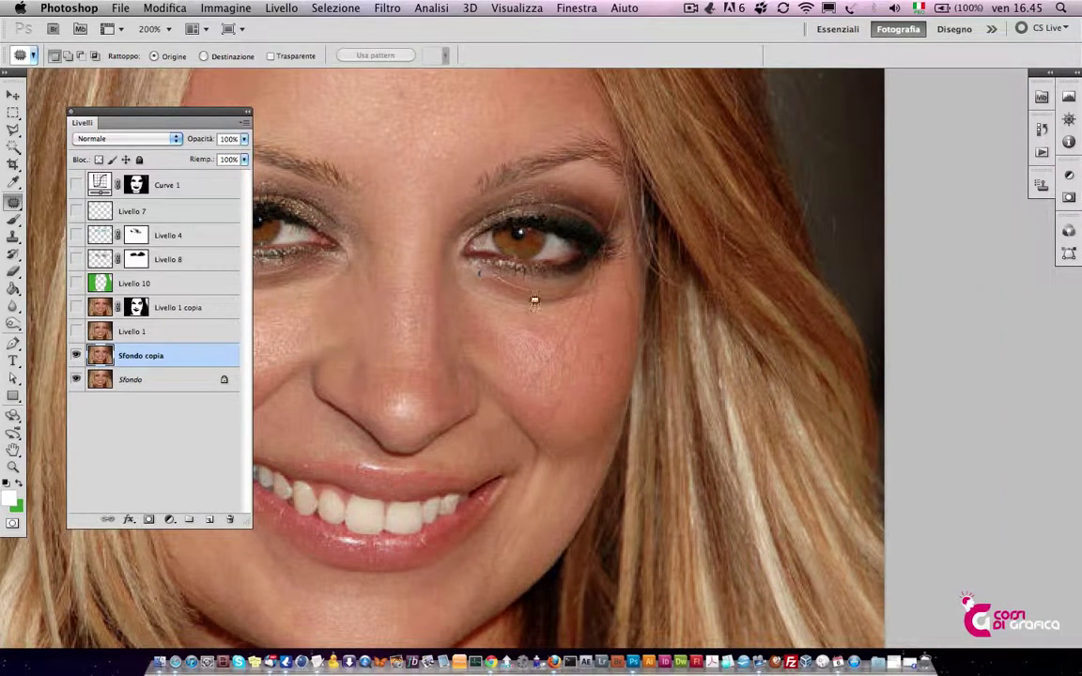
drag(485, 317, 555, 406)
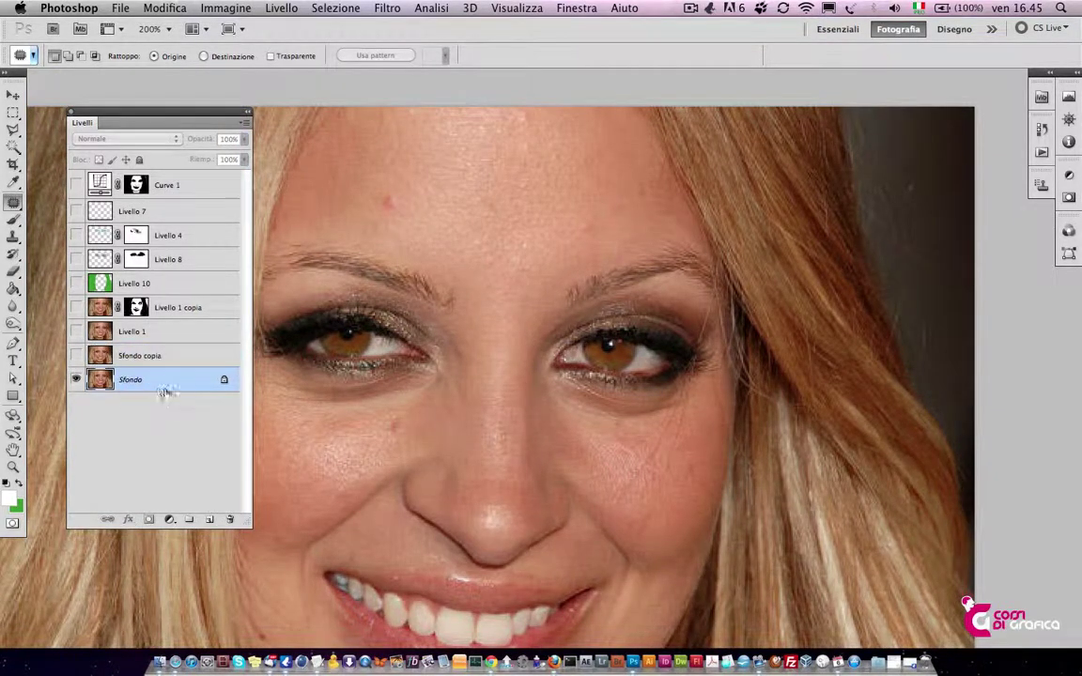
drag(131, 379, 205, 518)
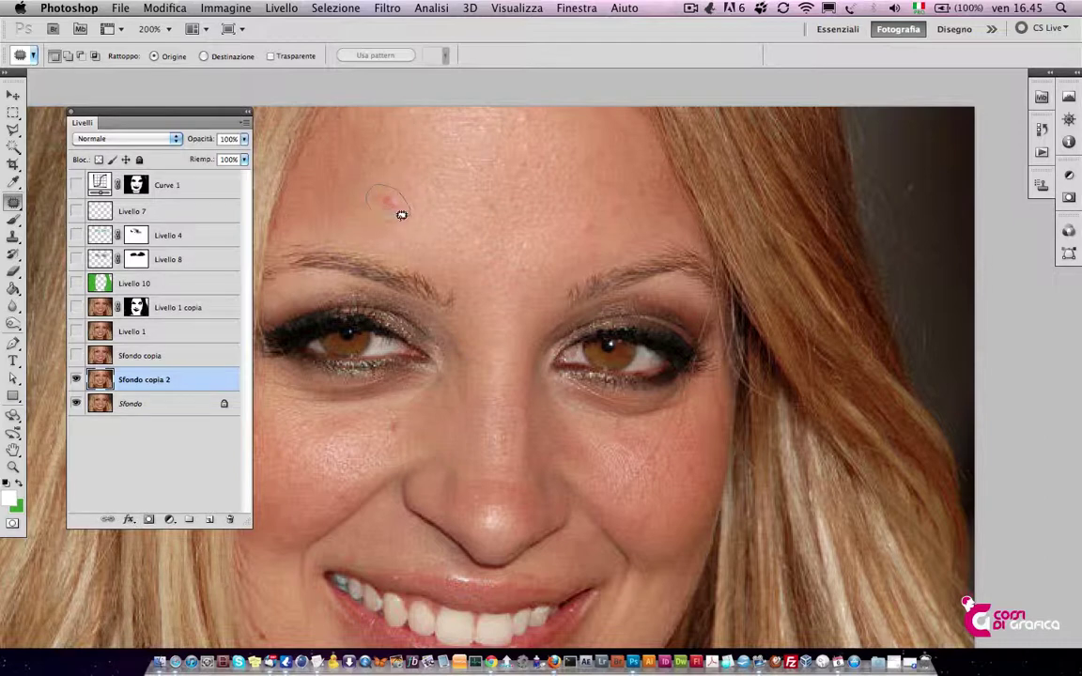
Patch a forehead blemish with nearby clean skin in Origine mode, then deselect
drag(426, 213, 409, 213)
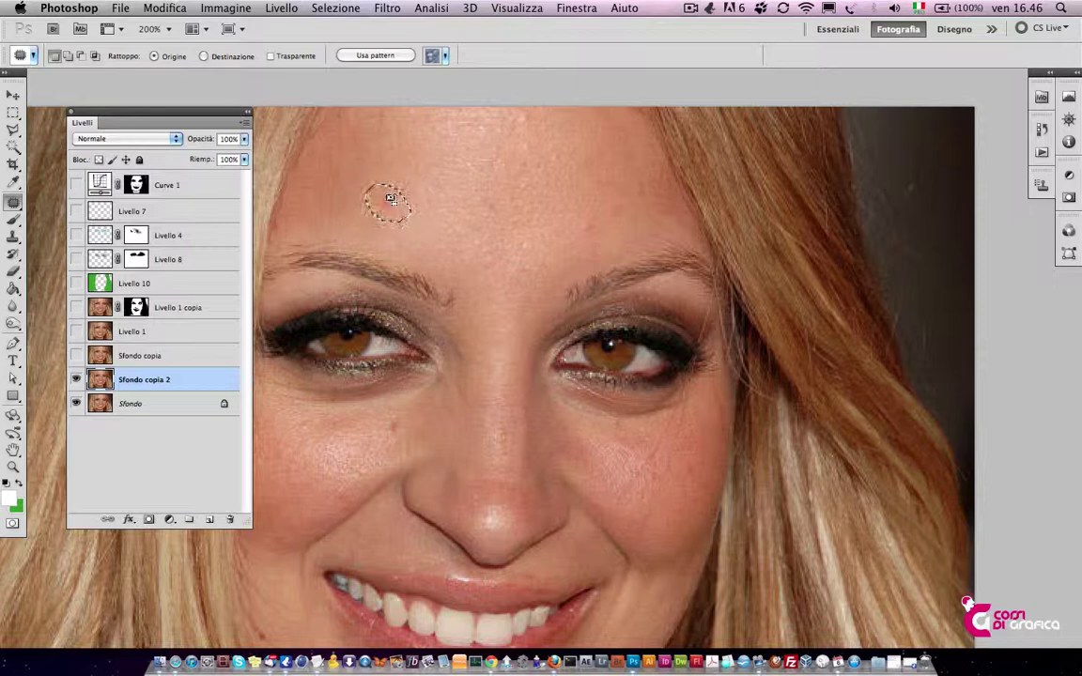
drag(406, 205, 444, 197)
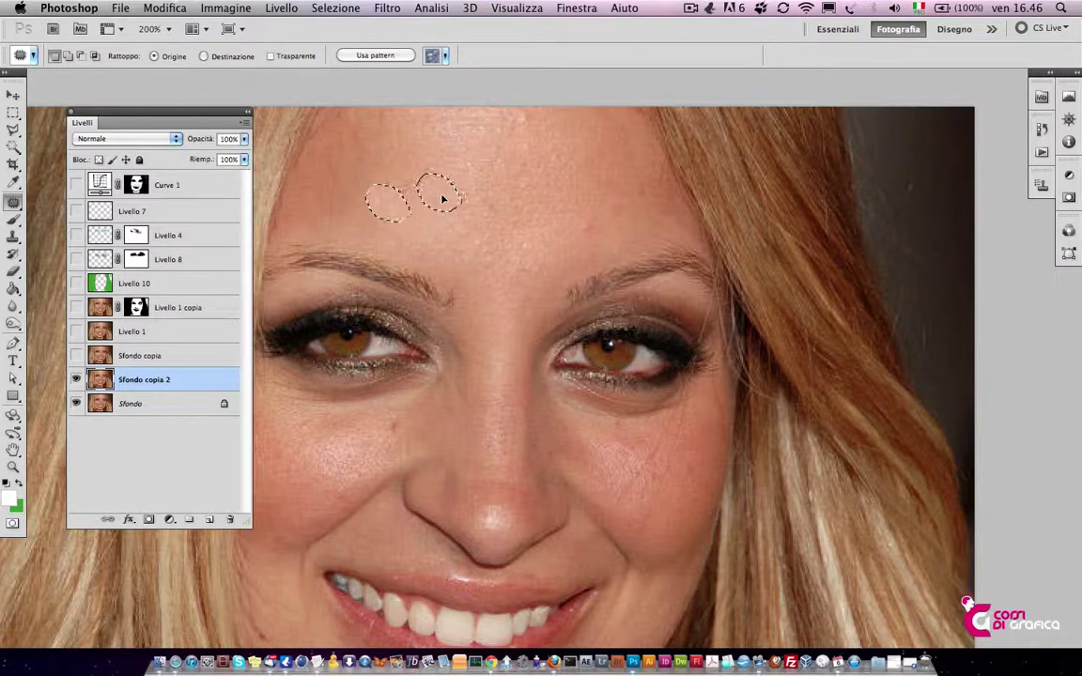
drag(443, 197, 443, 189)
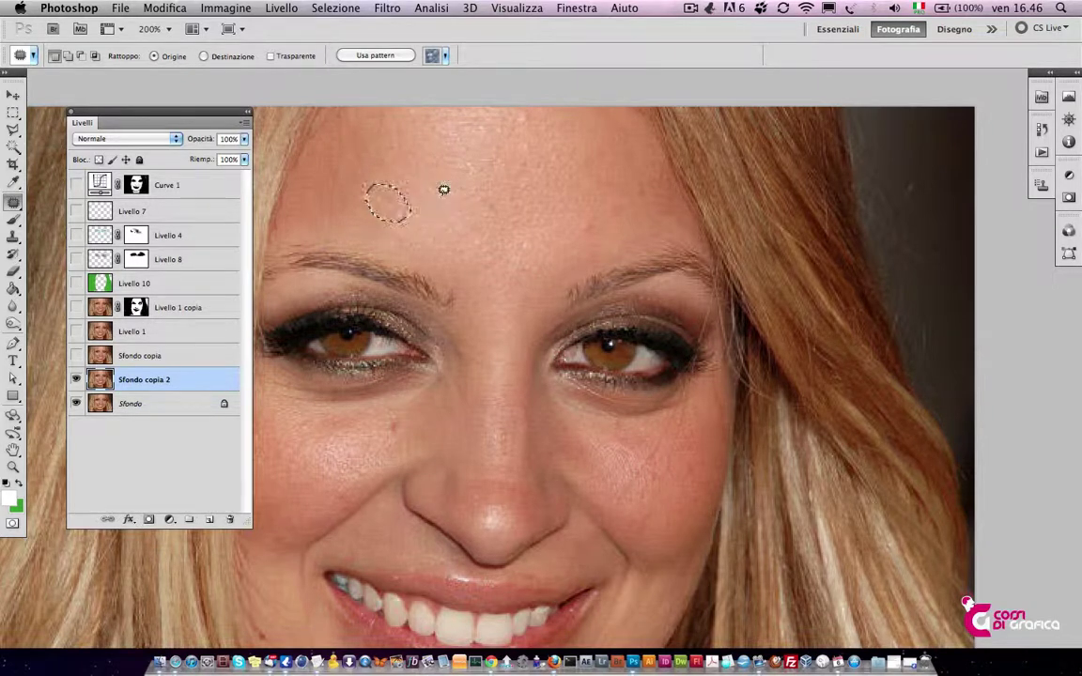
key(super+d)
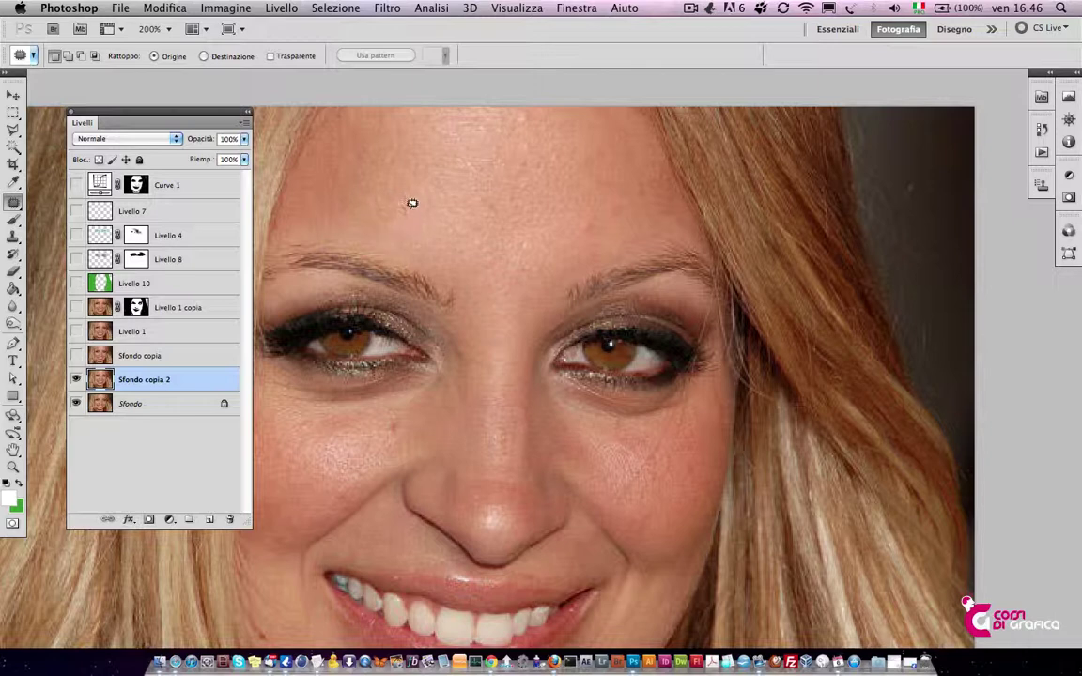
Copy a forehead spot twice in Destinazione mode, then delete Sfondo copia 2
drag(419, 227, 410, 218)
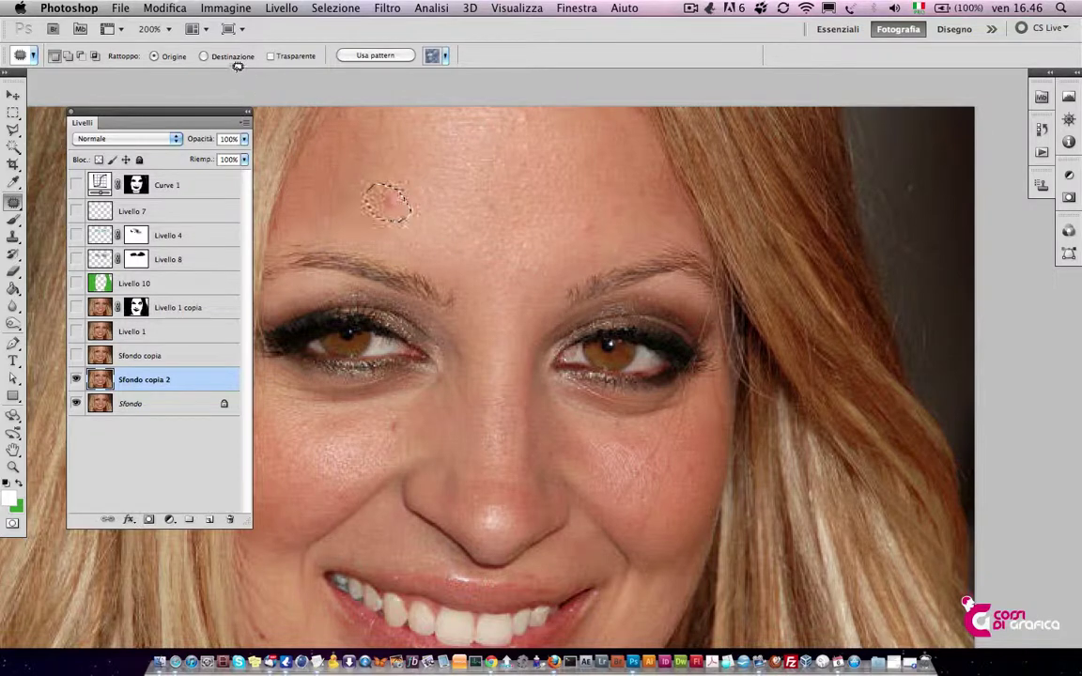
click(205, 56)
drag(388, 208, 462, 198)
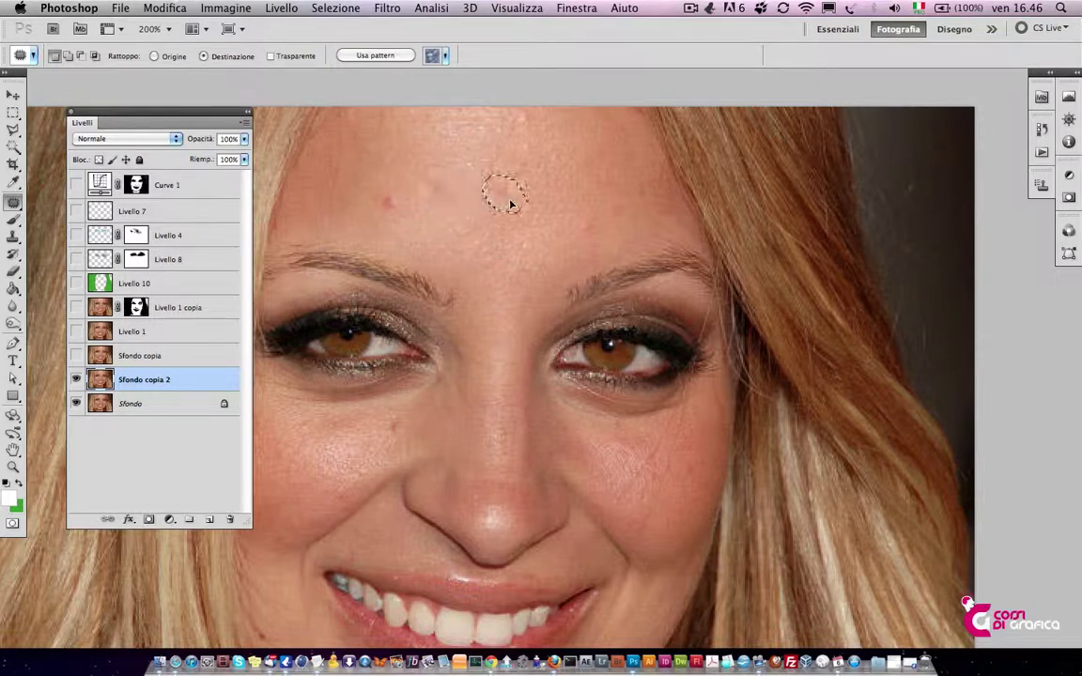
drag(462, 197, 489, 248)
key(super+d)
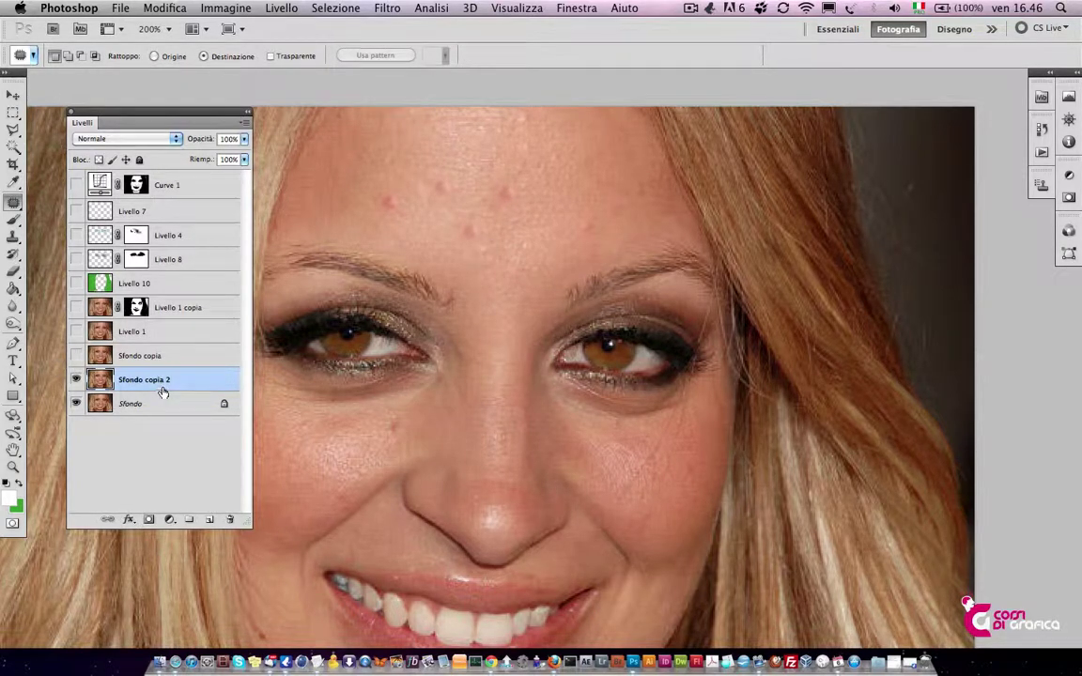
mouse_move(155, 379)
mouse_down()
mouse_move(219, 519)
mouse_move(229, 519)
mouse_up()
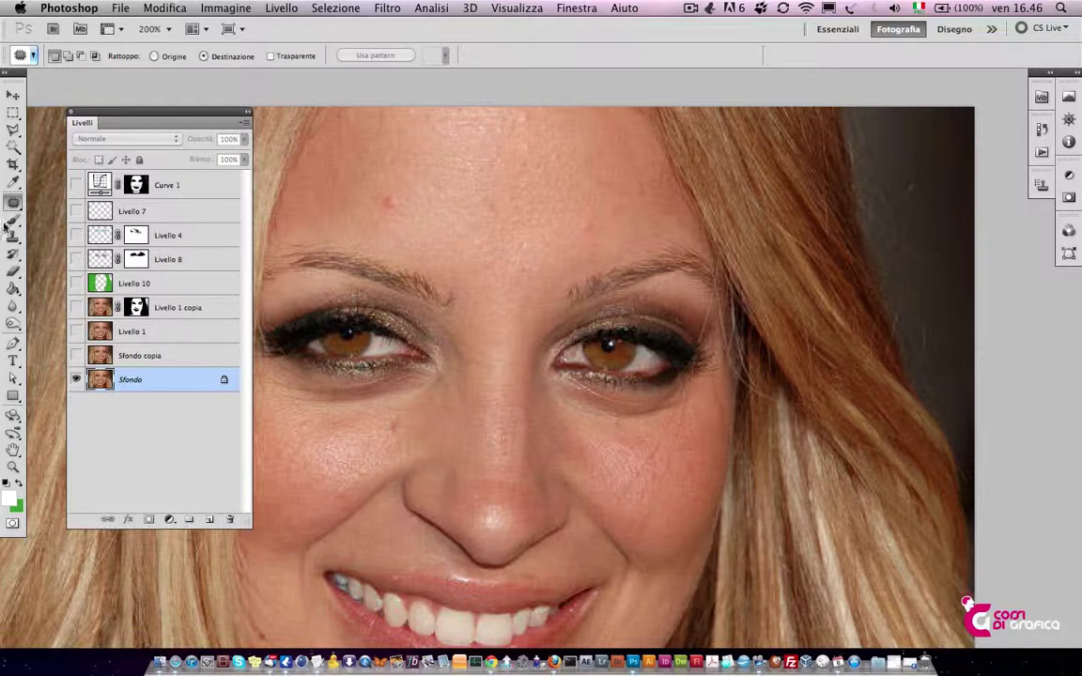
Show Sfondo copia and briefly toggle the Livello 1 eye whitening
drag(606, 428, 555, 366)
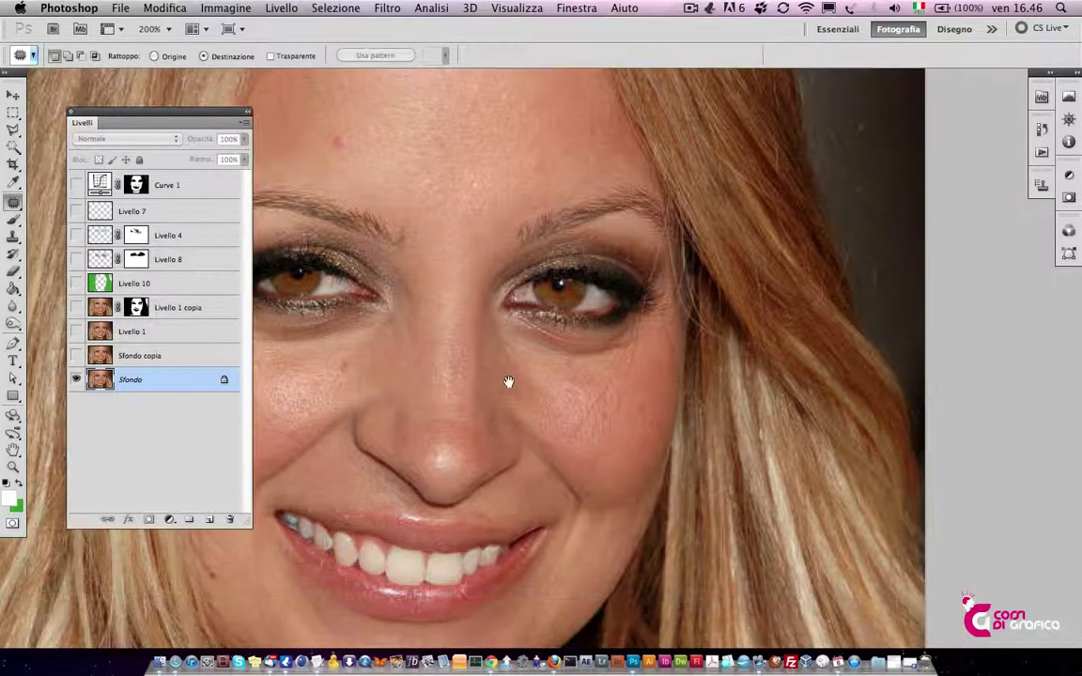
click(77, 356)
click(76, 332)
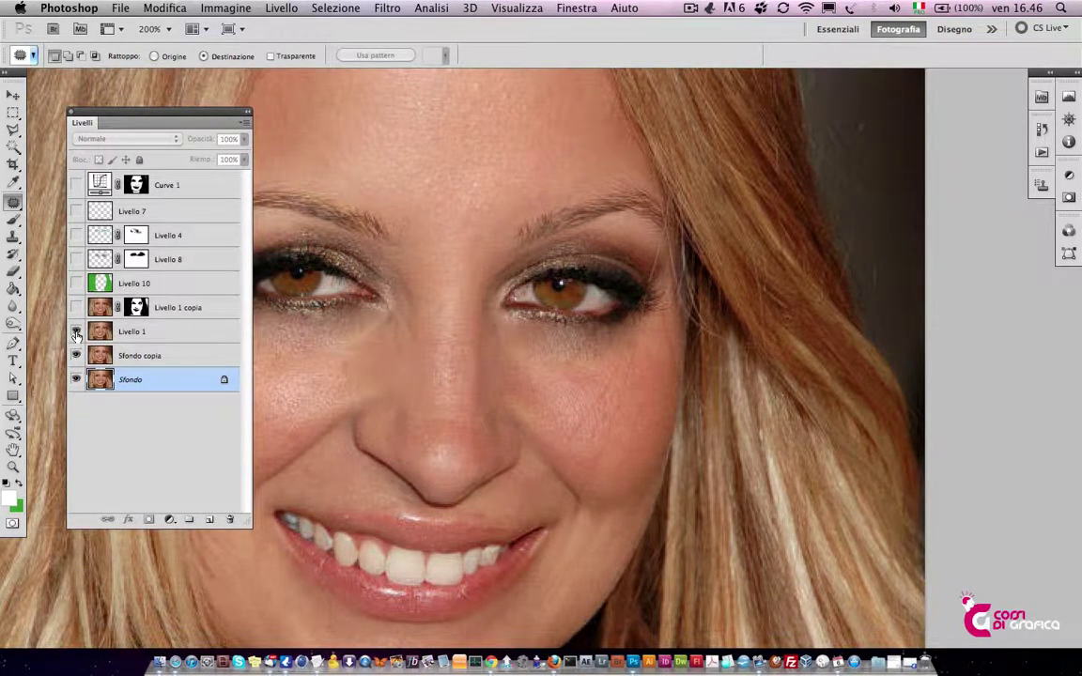
click(76, 331)
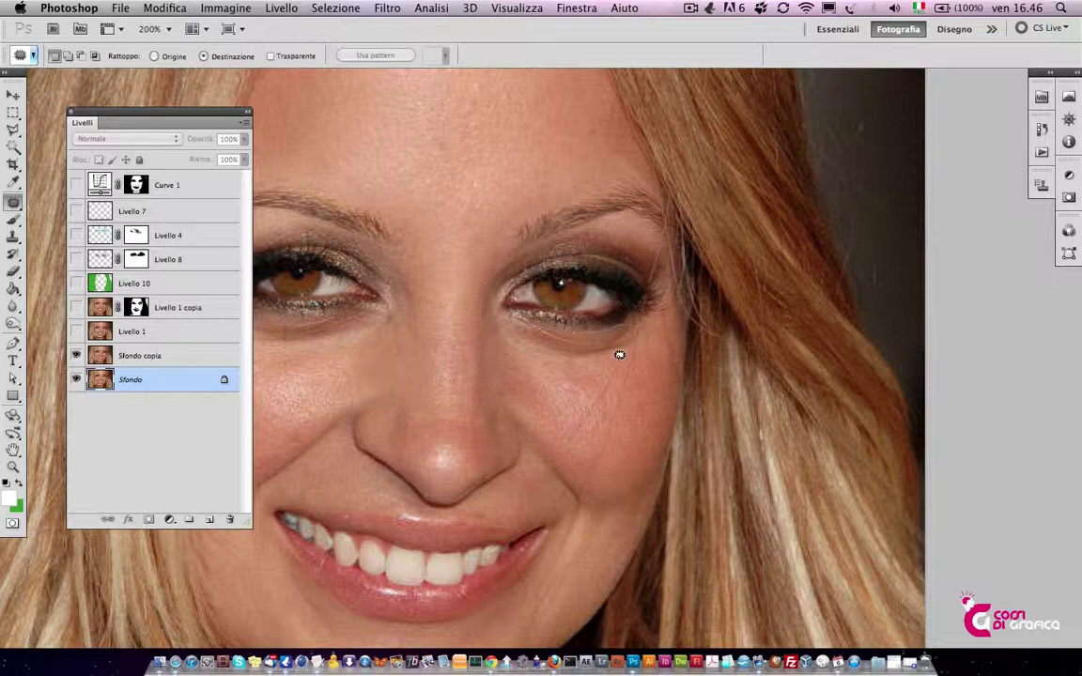
Patch the dark area under the right-hand eye with cheek skin on Sfondo copia, then zoom out
mouse_move(619, 354)
mouse_down()
mouse_move(518, 344)
mouse_move(507, 316)
mouse_up()
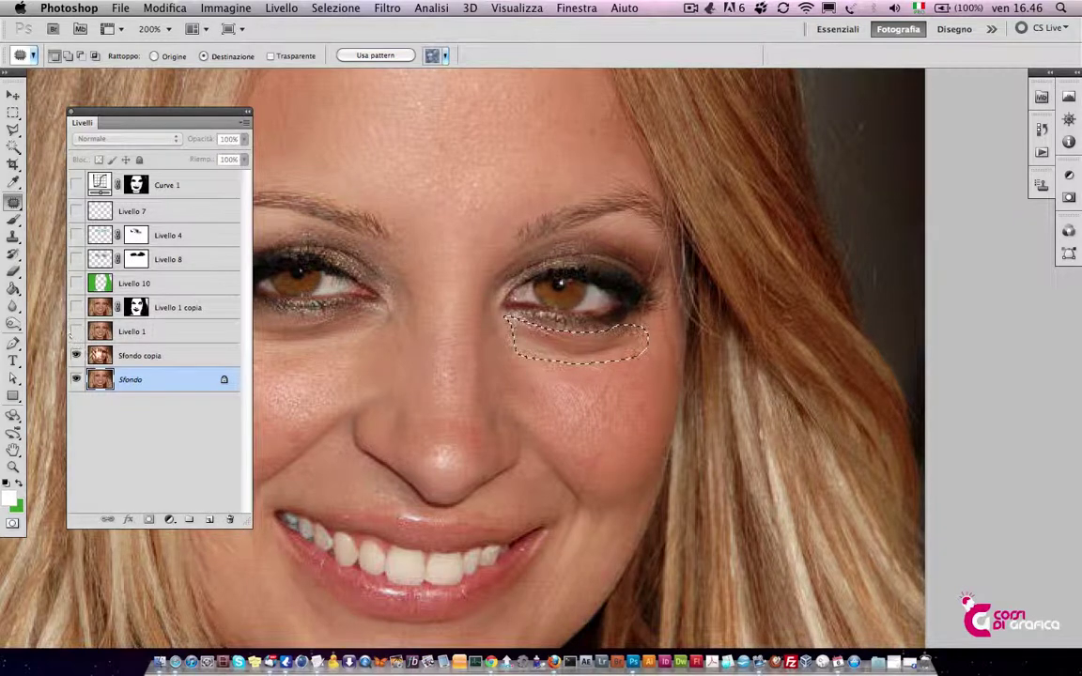
click(141, 355)
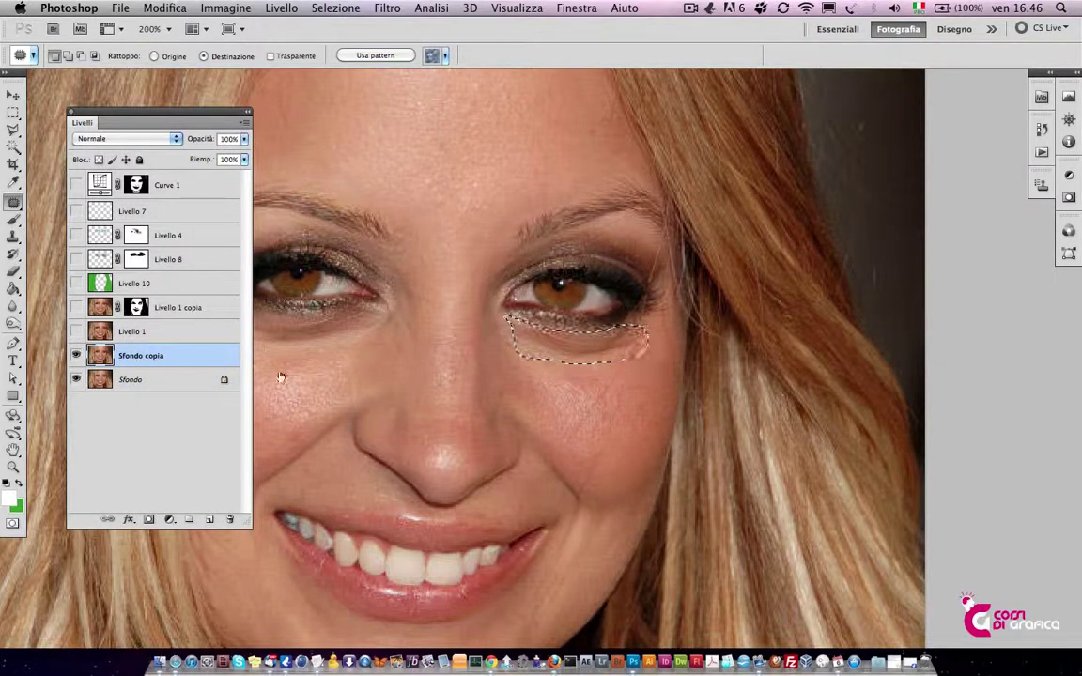
drag(579, 358, 586, 397)
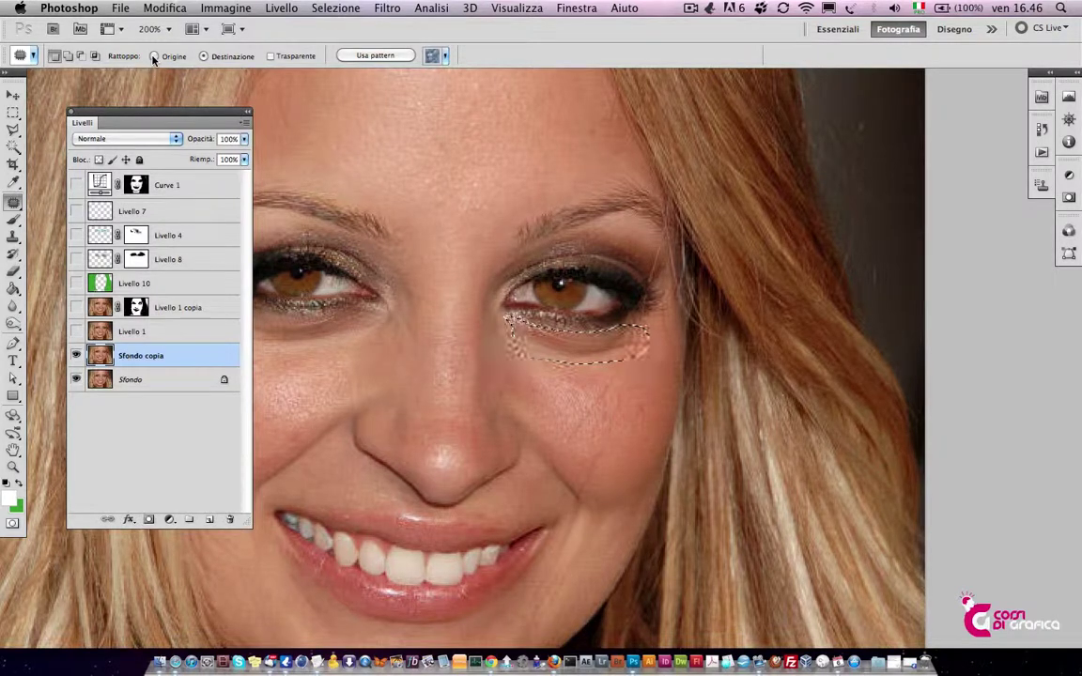
mouse_move(507, 317)
mouse_down()
mouse_move(594, 385)
mouse_move(604, 408)
mouse_up()
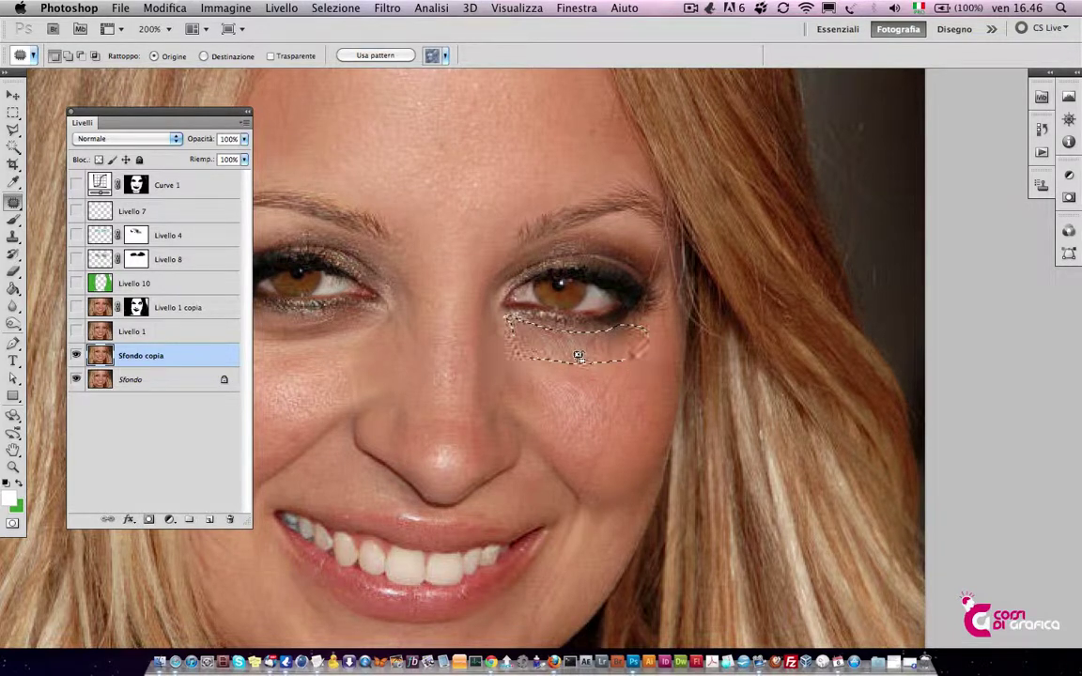
drag(578, 356, 592, 417)
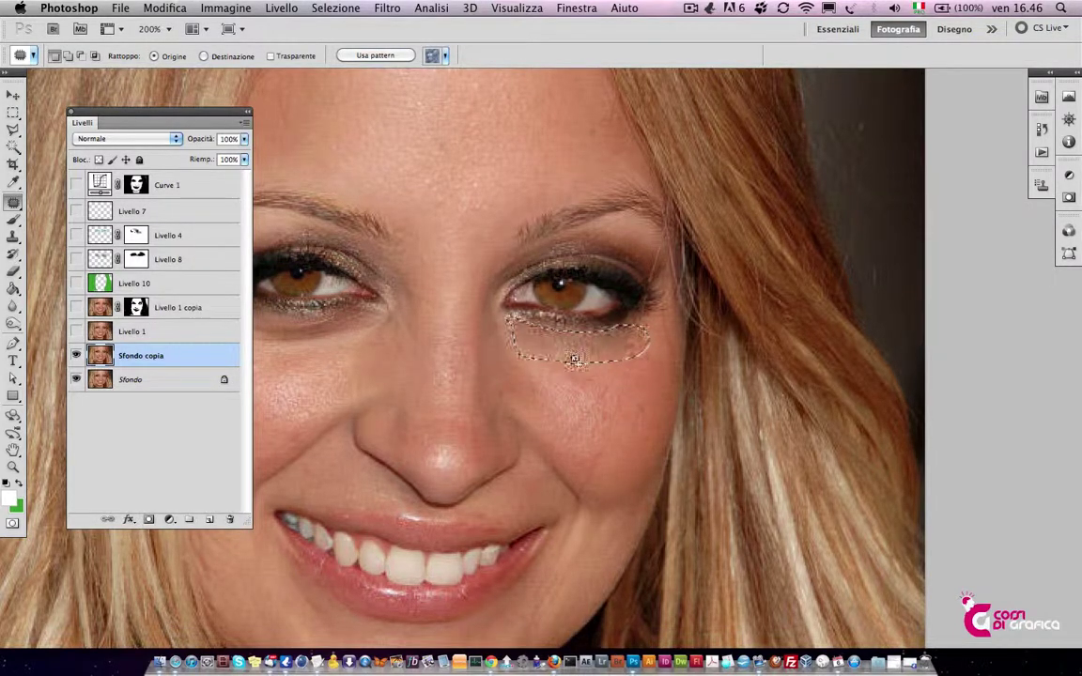
drag(574, 360, 579, 404)
key(ctrl+d)
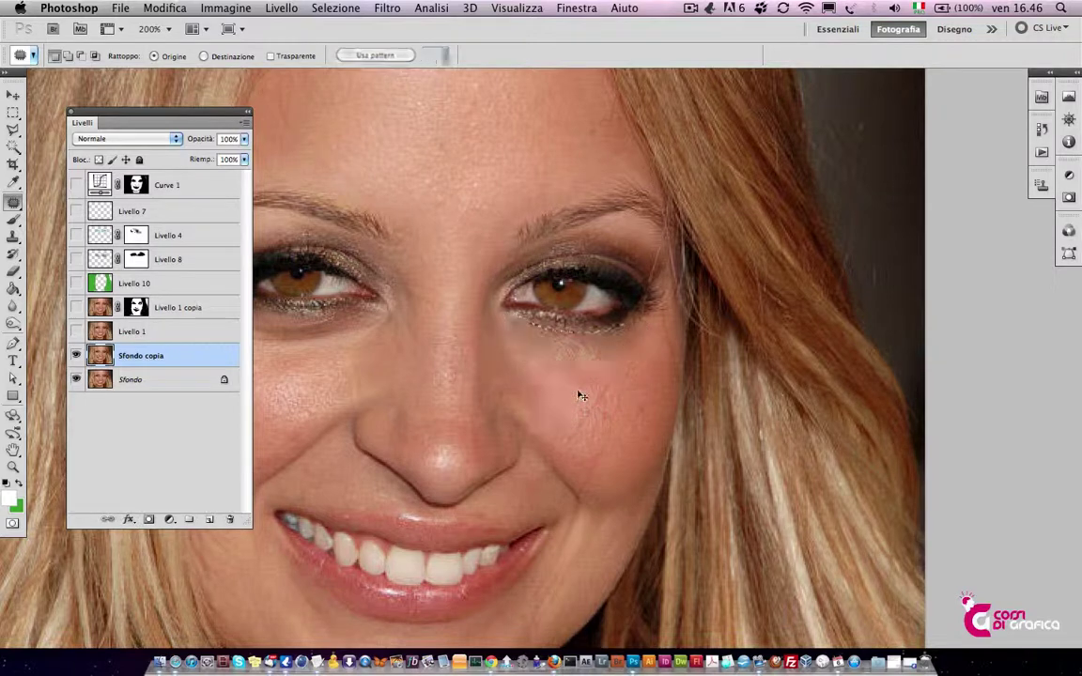
key(z)
key(ctrl+minus)
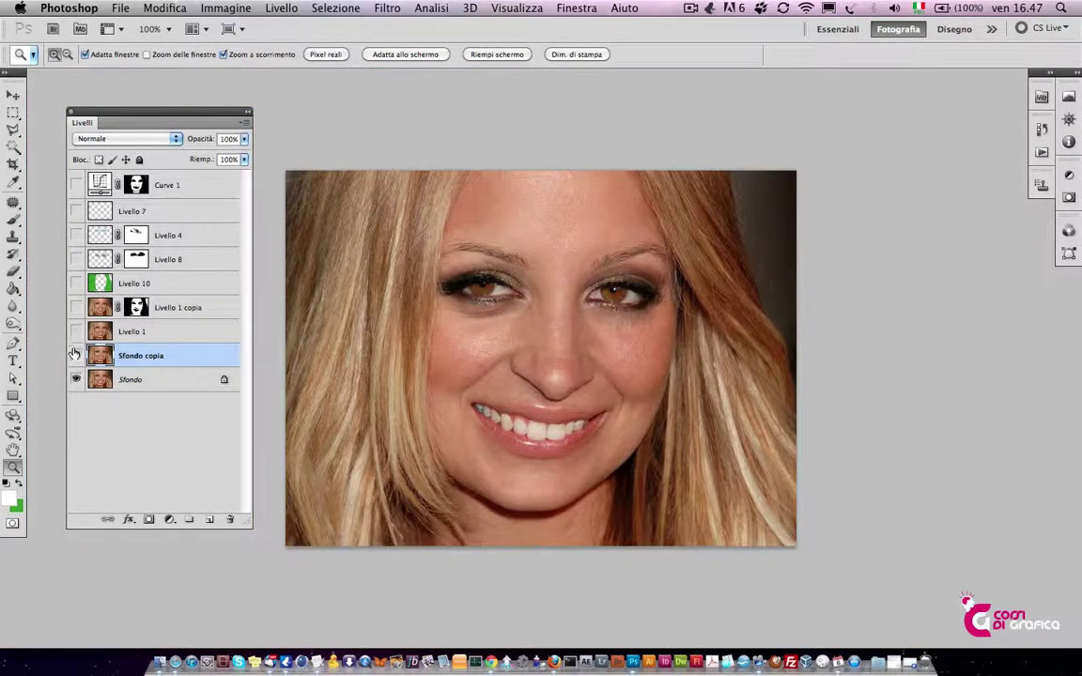
Toggle Sfondo copia to compare the retouch, then zoom in on the cheek and nose
click(75, 355)
click(75, 355)
click(75, 355)
click(75, 355)
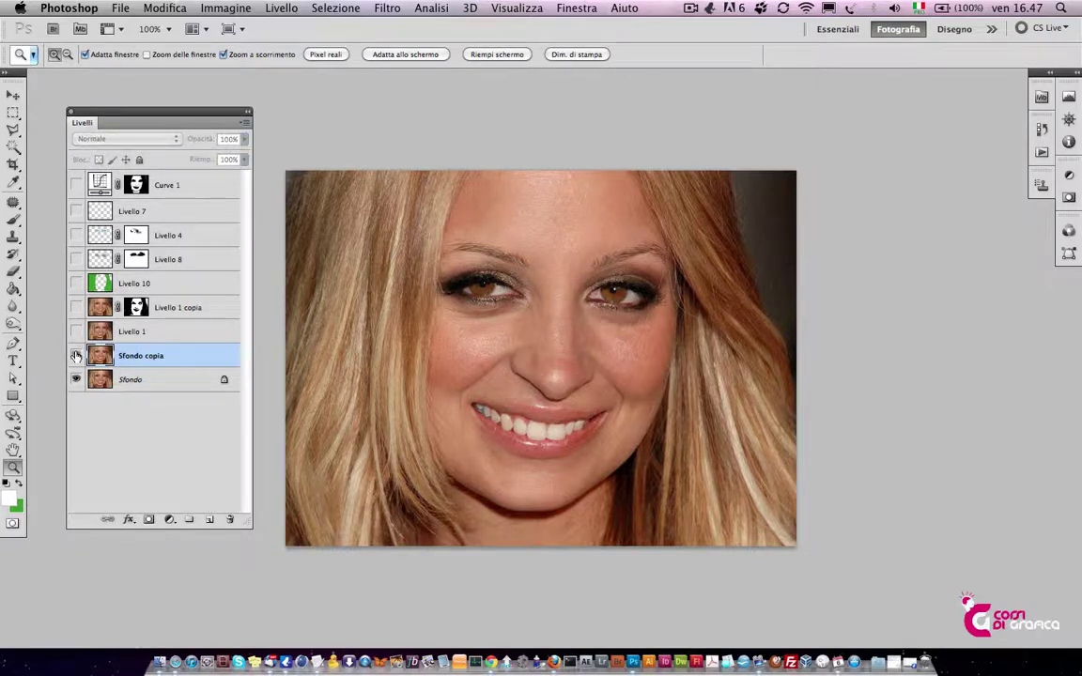
click(76, 355)
click(512, 338)
click(515, 323)
scroll(515, 324, up, 3)
scroll(515, 323, left, 3)
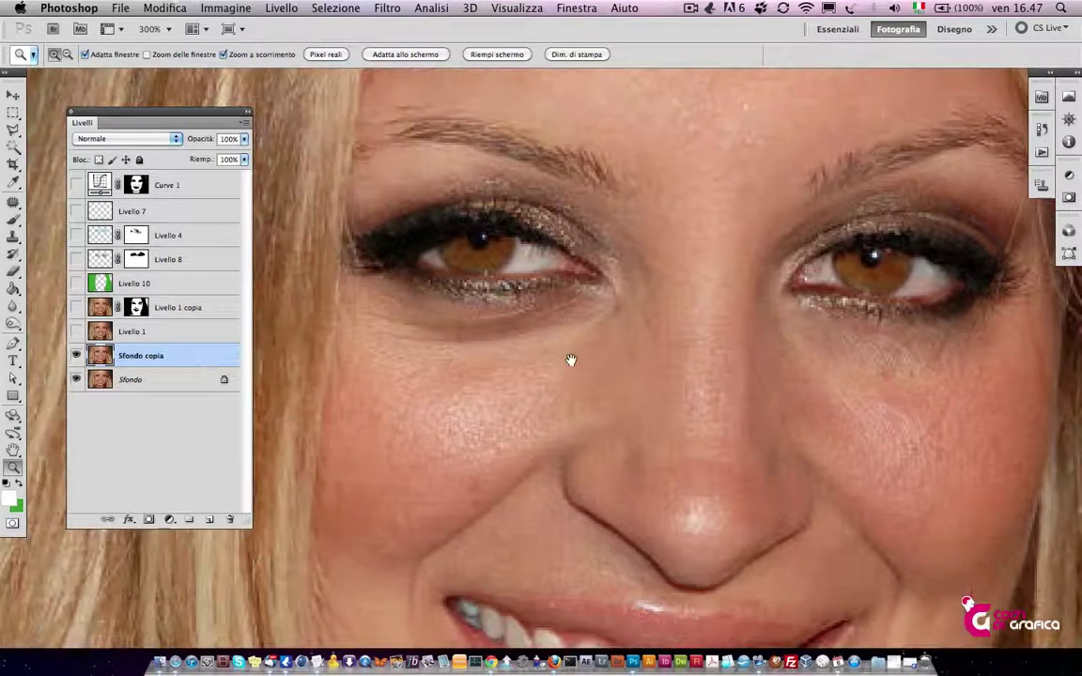
Select the Patch tool from the healing tools group
key(j)
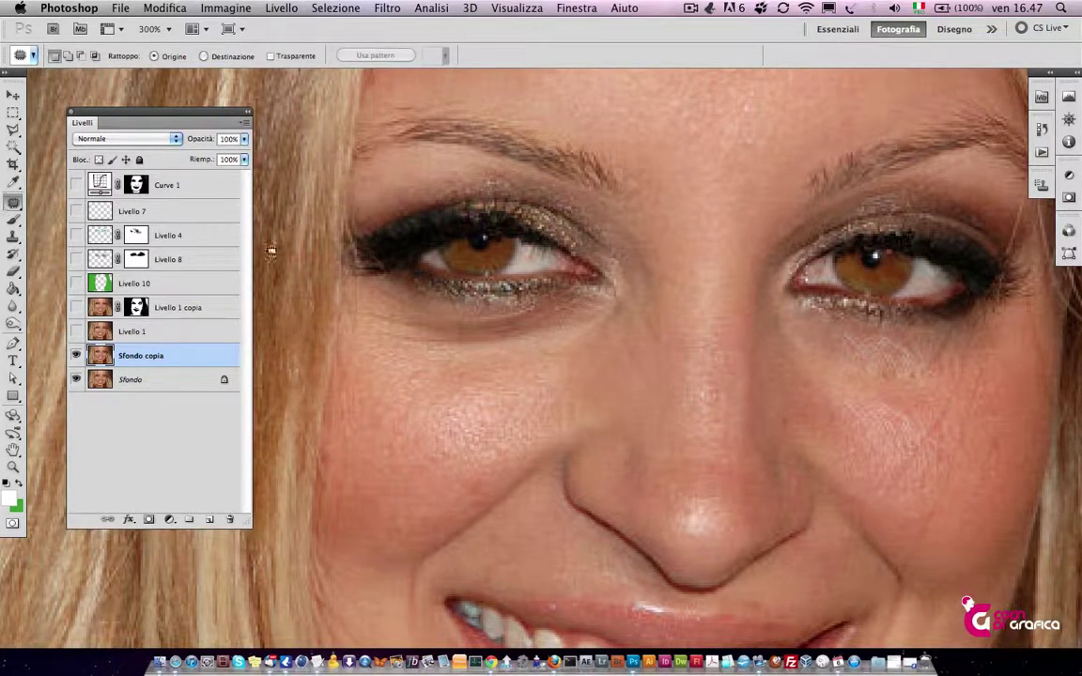
key(t)
key(s)
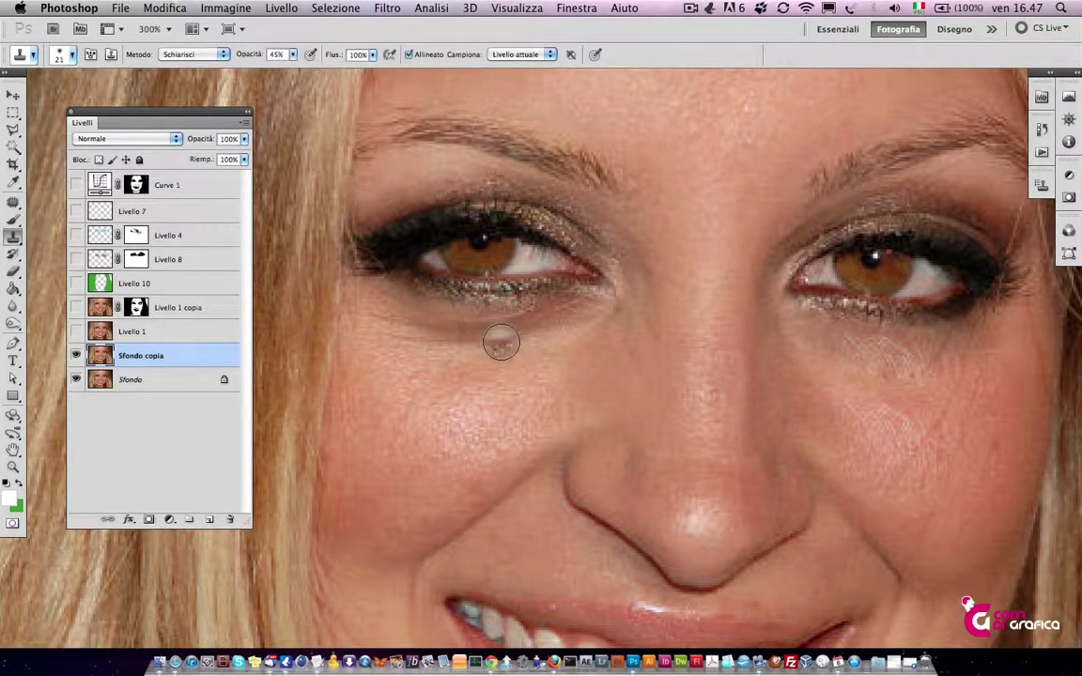
click(13, 201)
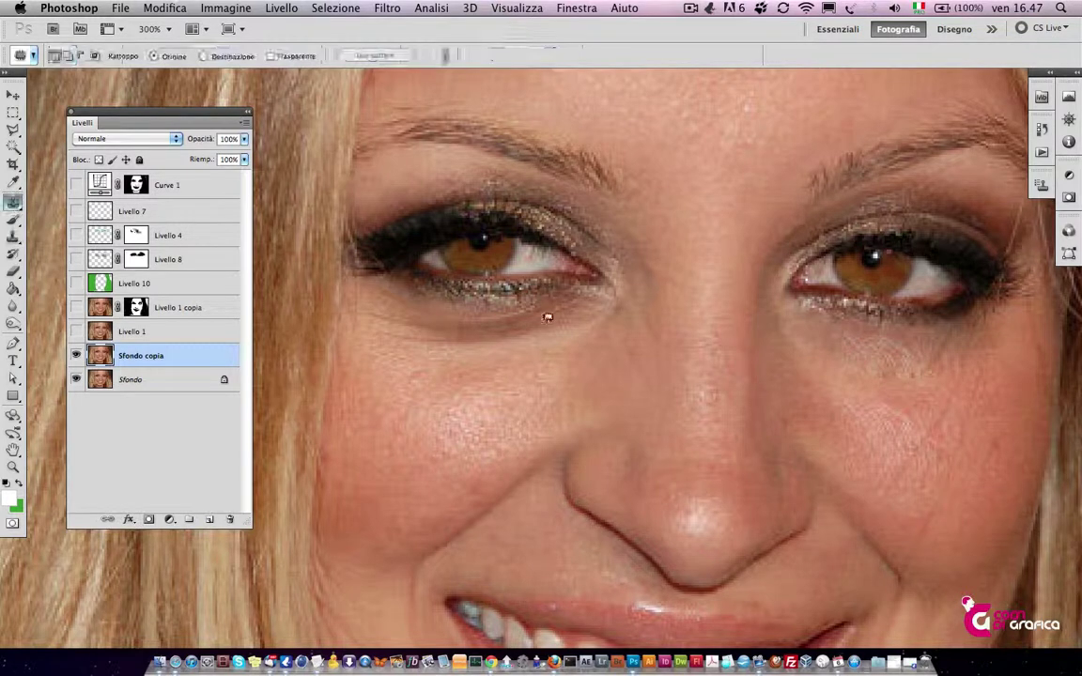
Patch the shadow beneath the left eye with cheek skin from below, then zoom out
drag(616, 298, 437, 317)
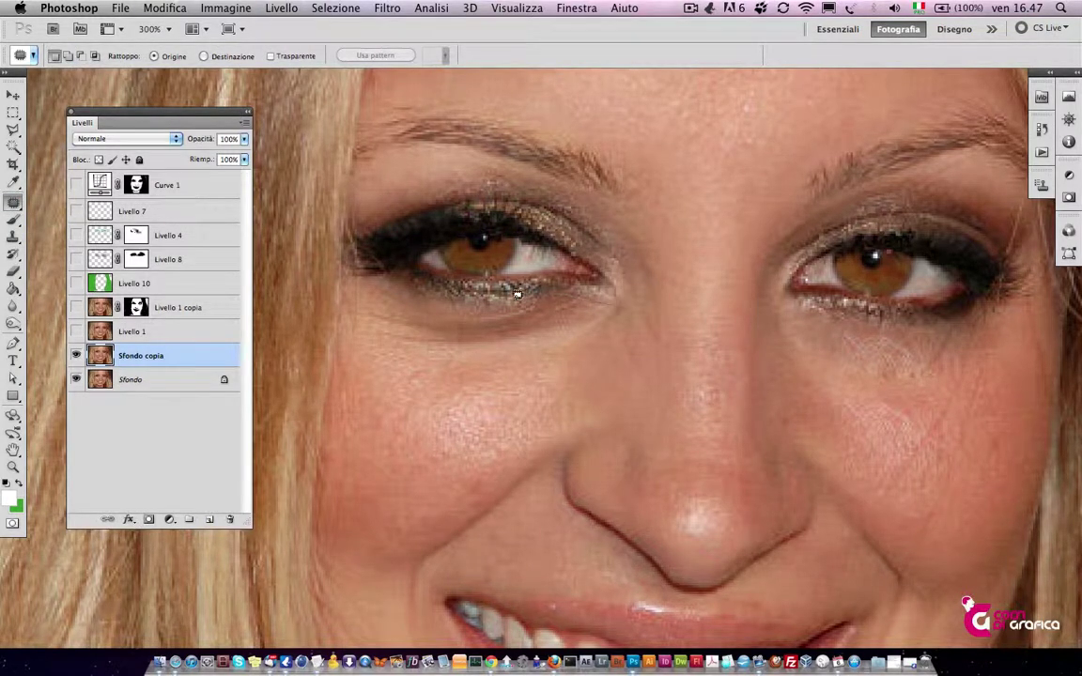
click(406, 306)
drag(483, 350, 374, 303)
drag(491, 354, 491, 420)
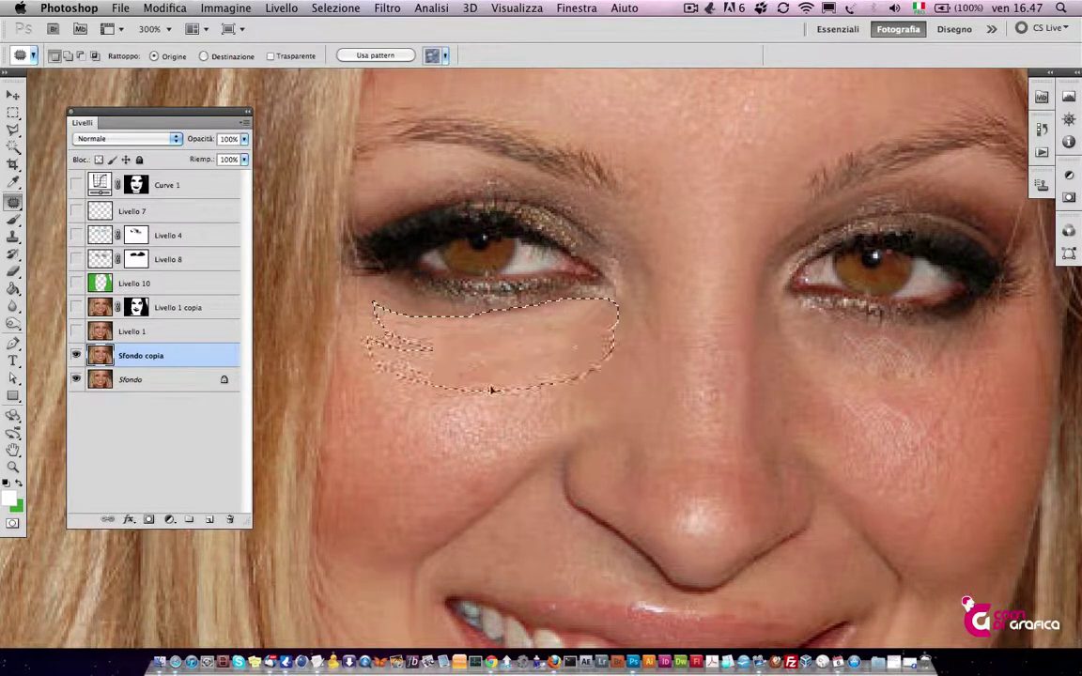
key(ctrl+d)
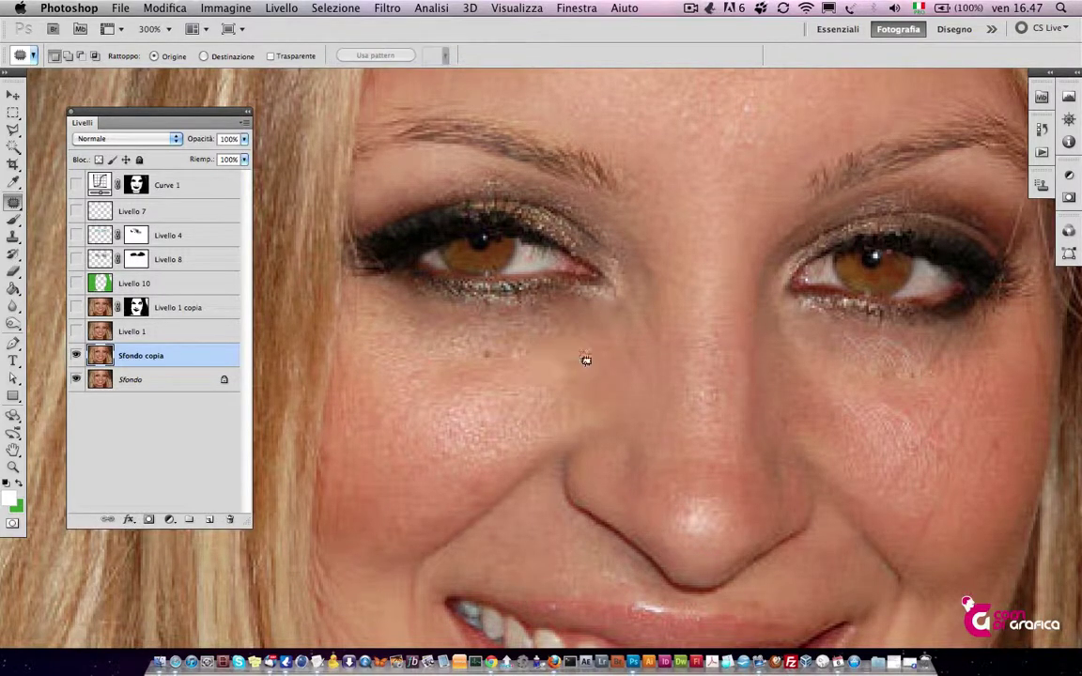
key(z)
alt+click(589, 368)
alt+click(590, 367)
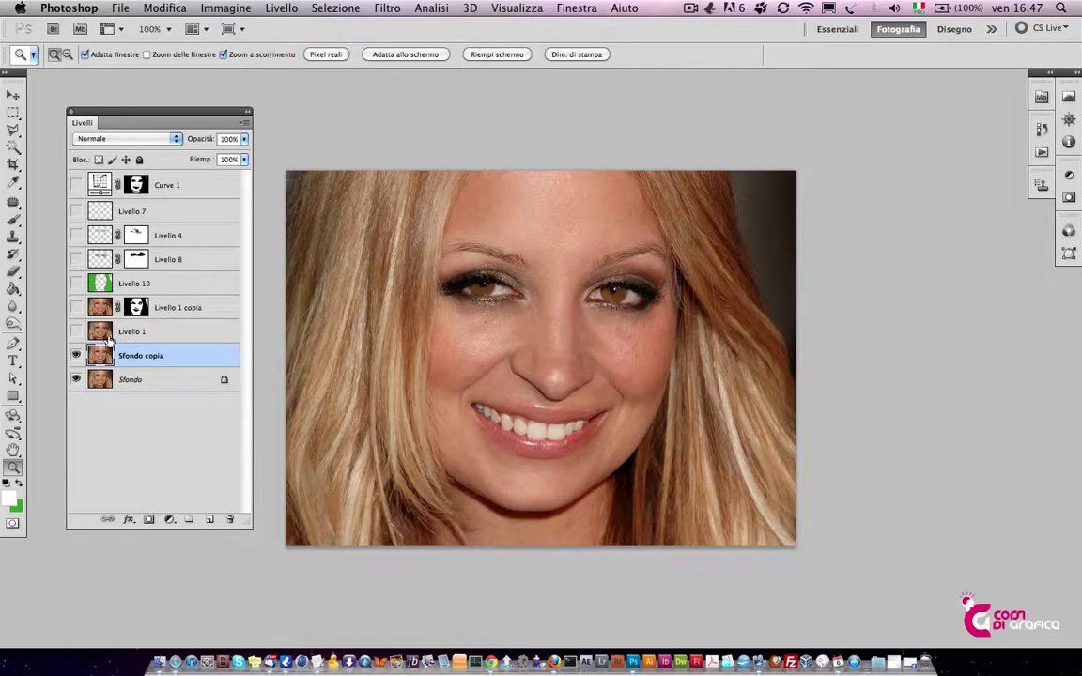
click(75, 356)
click(75, 356)
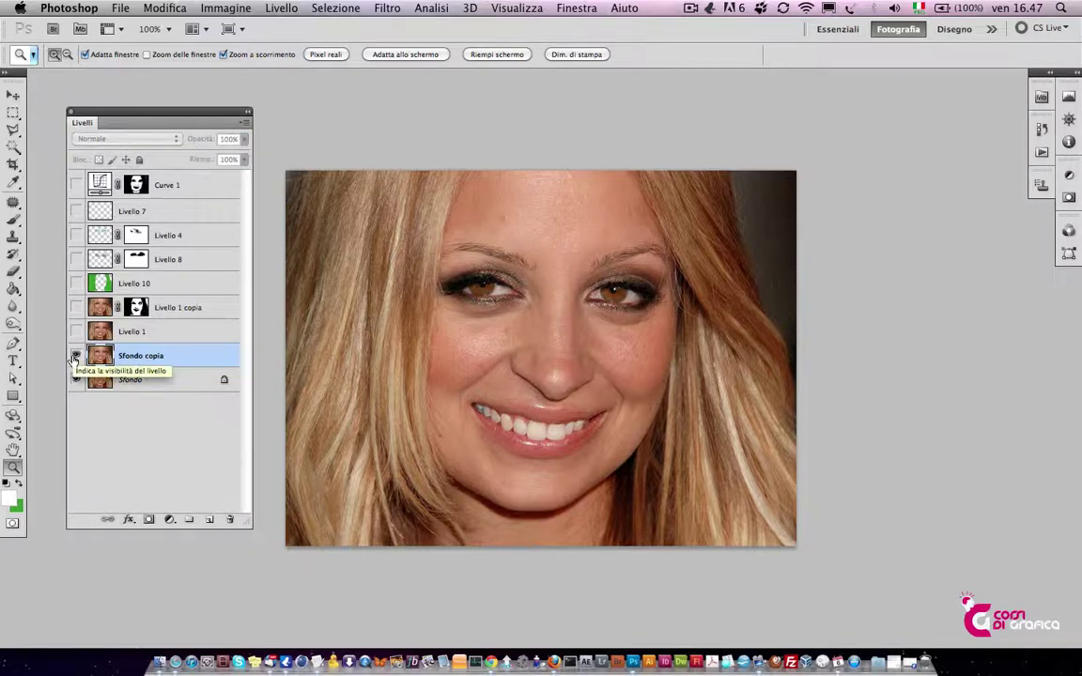
click(75, 356)
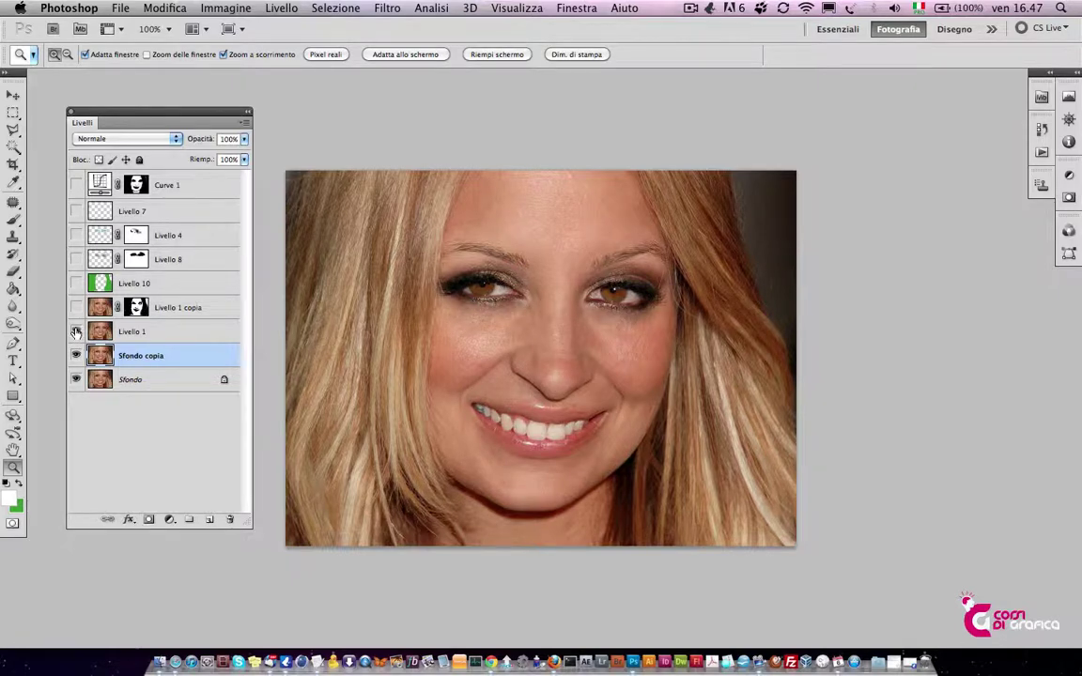
click(76, 332)
click(76, 332)
click(610, 390)
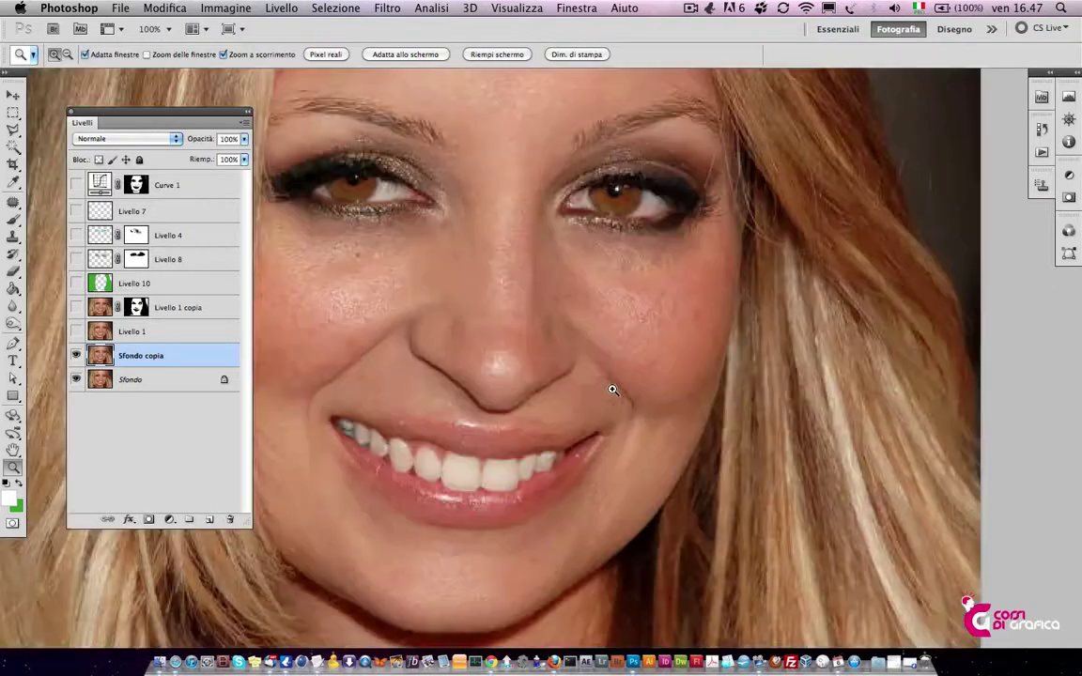
drag(610, 384, 593, 341)
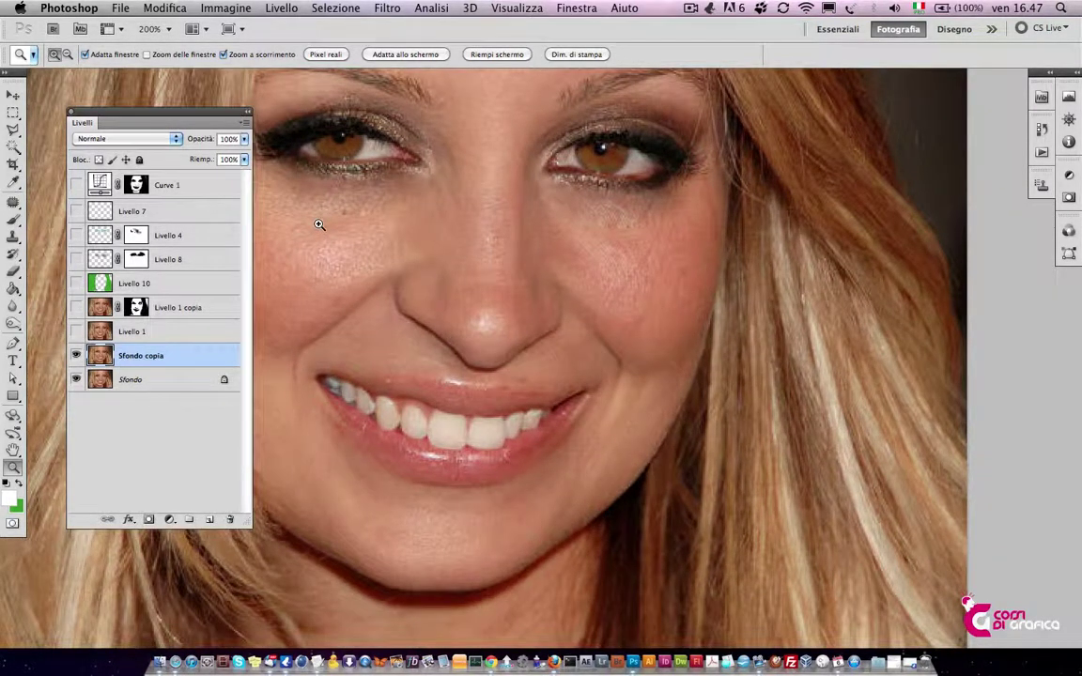
key(j)
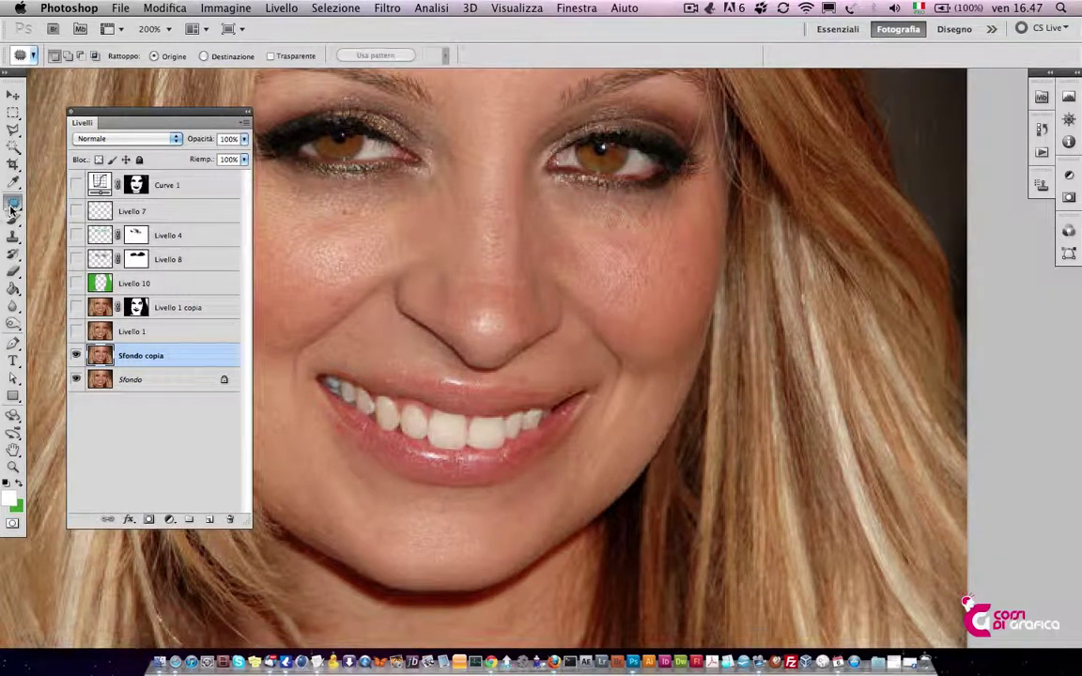
Spot-heal the blemishes below the lip, on the chin and on both cheeks
drag(12, 208, 66, 201)
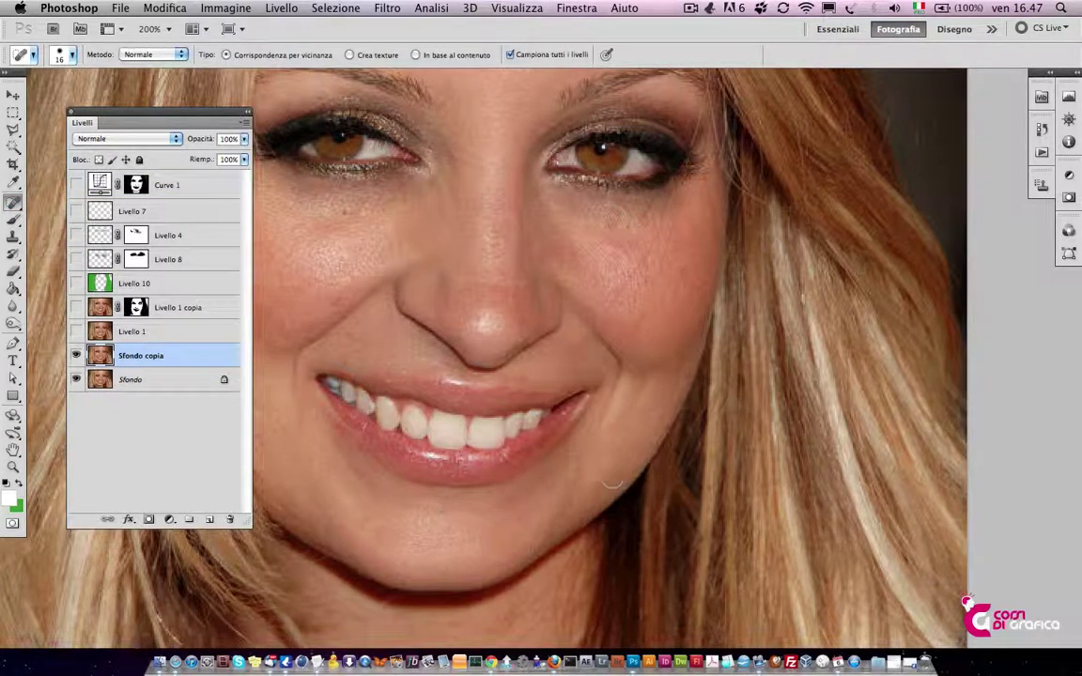
click(352, 466)
click(580, 445)
click(583, 466)
click(612, 403)
scroll(415, 413, left, 2)
scroll(415, 413, down, 1)
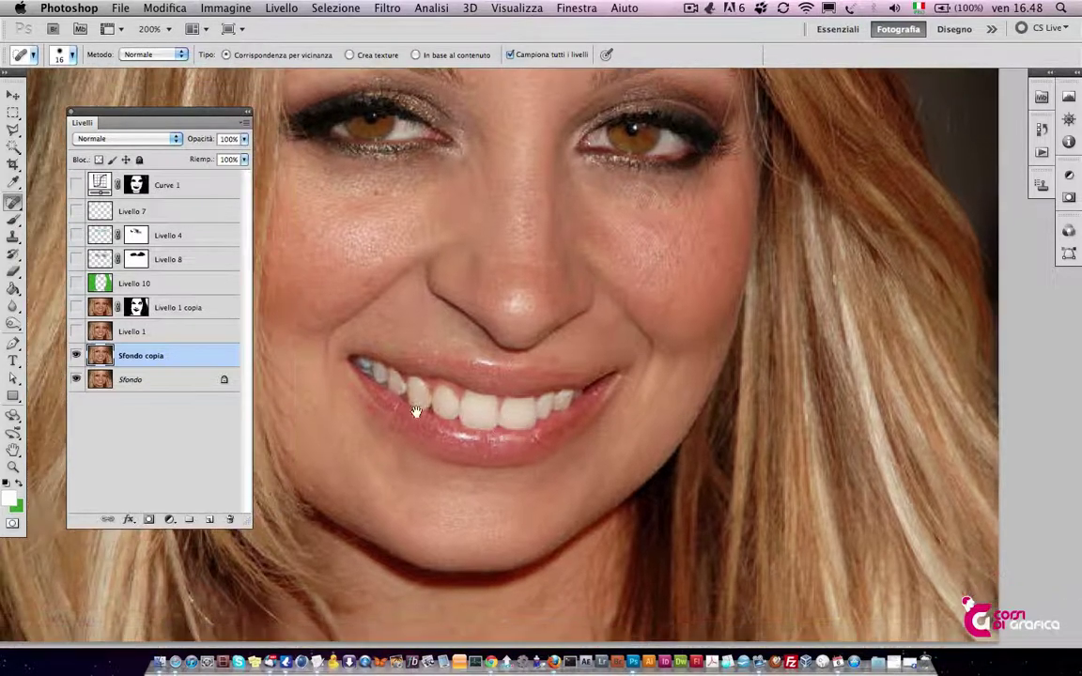
click(314, 381)
Zoom out, briefly toggle Livello 1, and set the healing brush size to 28 px
key(z)
alt+click(375, 402)
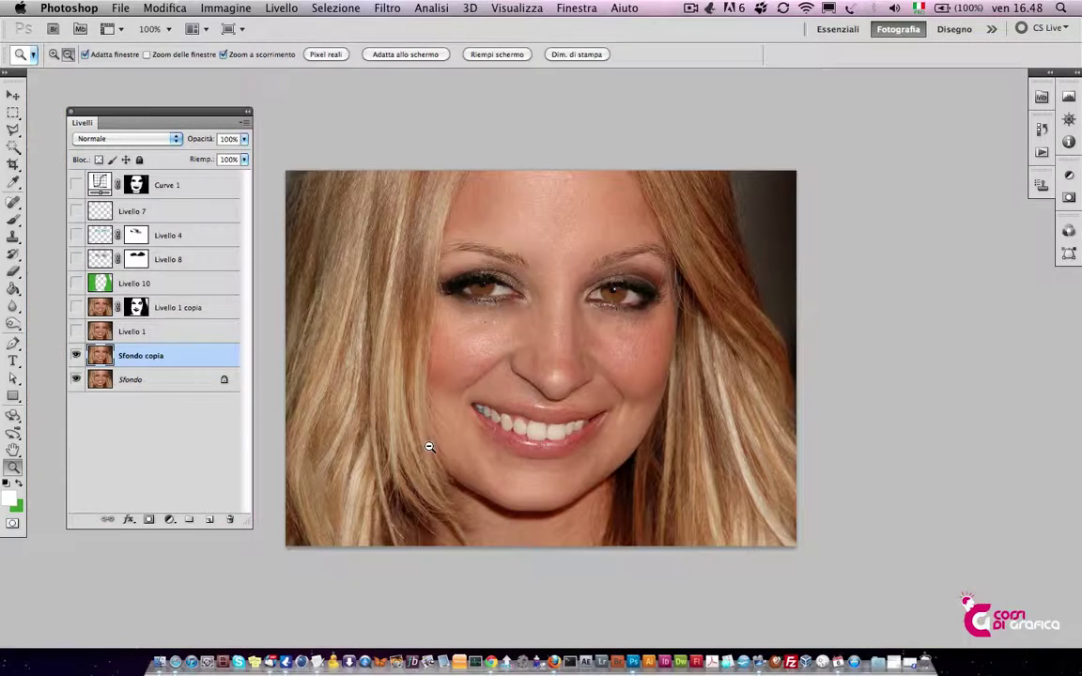
click(76, 332)
key(j)
right_click(556, 377)
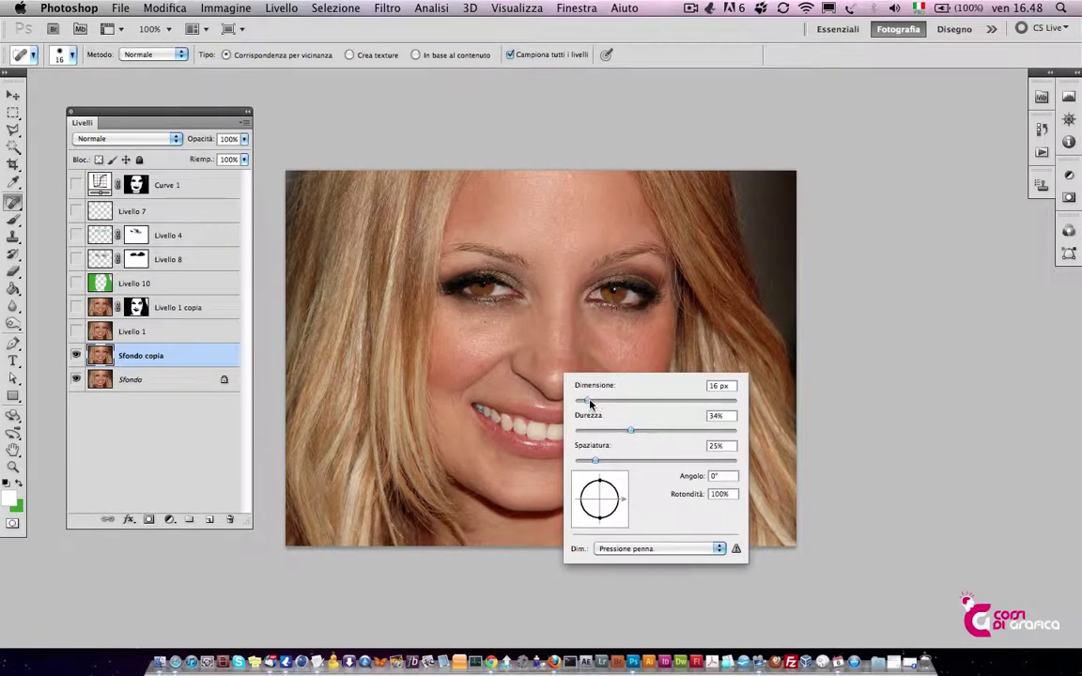
drag(589, 402, 595, 402)
key(Return)
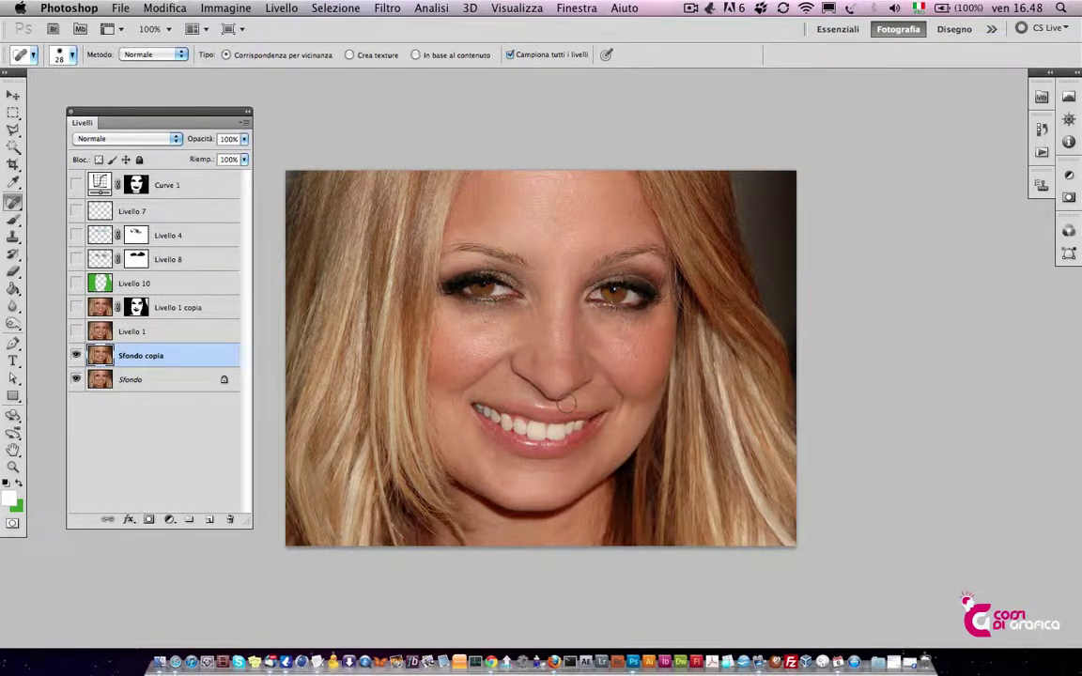
Toggle Livello 1's visibility repeatedly to compare the retouch before and after
click(76, 332)
click(76, 331)
click(76, 331)
click(76, 331)
click(76, 331)
click(76, 331)
Delete the Sfondo copia layer and make Livello 1 visible
drag(164, 359, 230, 520)
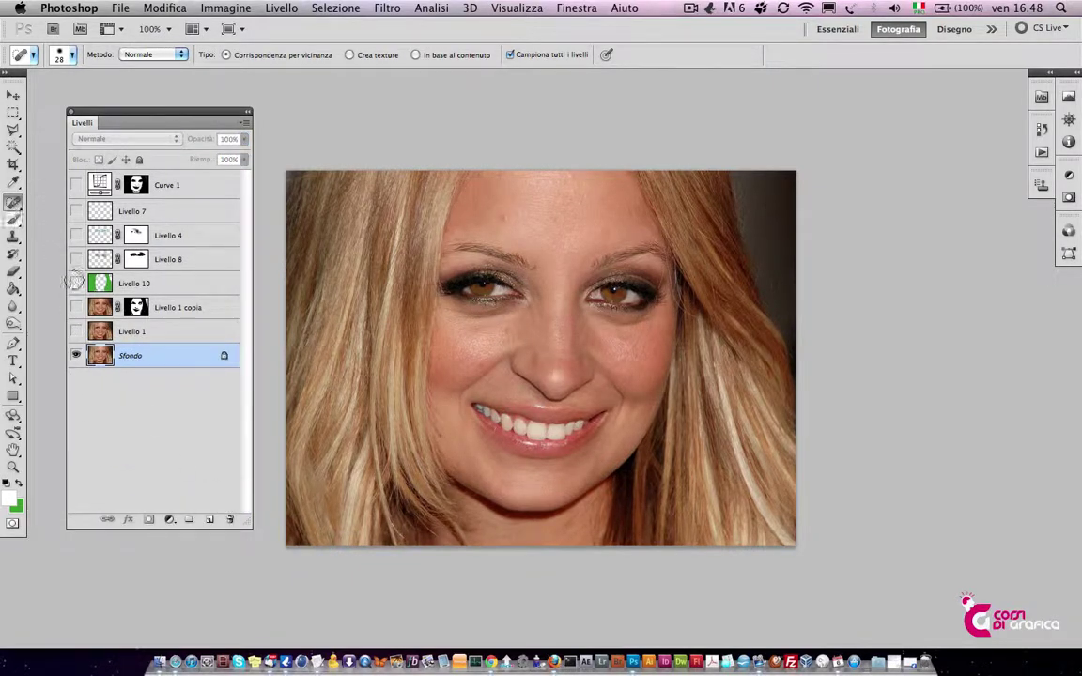
click(14, 203)
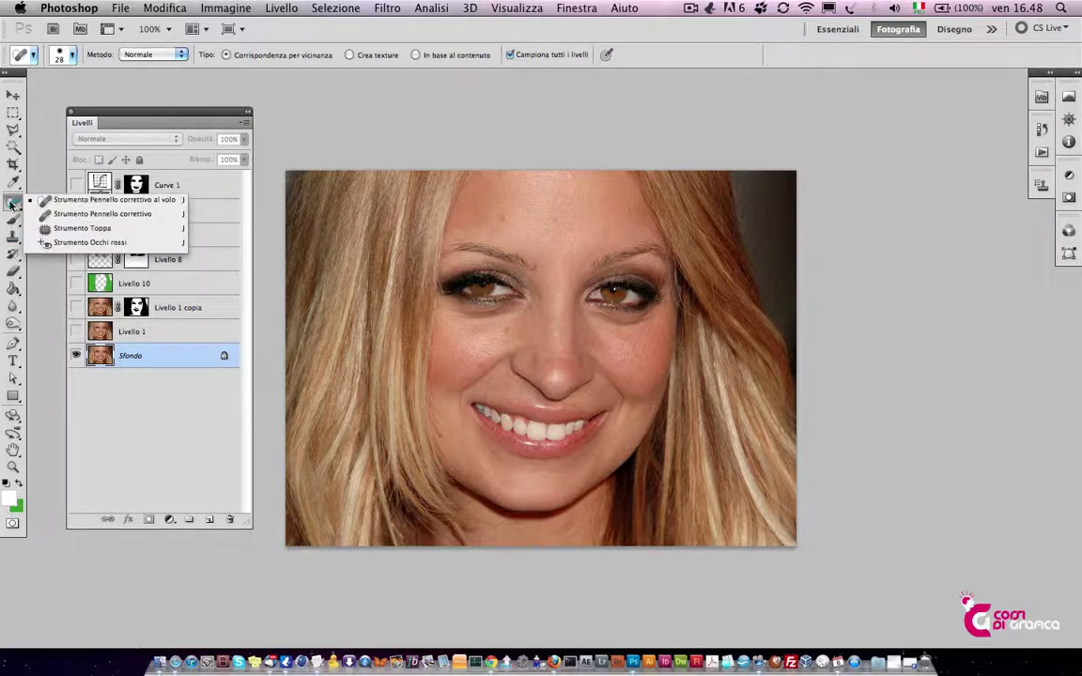
click(103, 213)
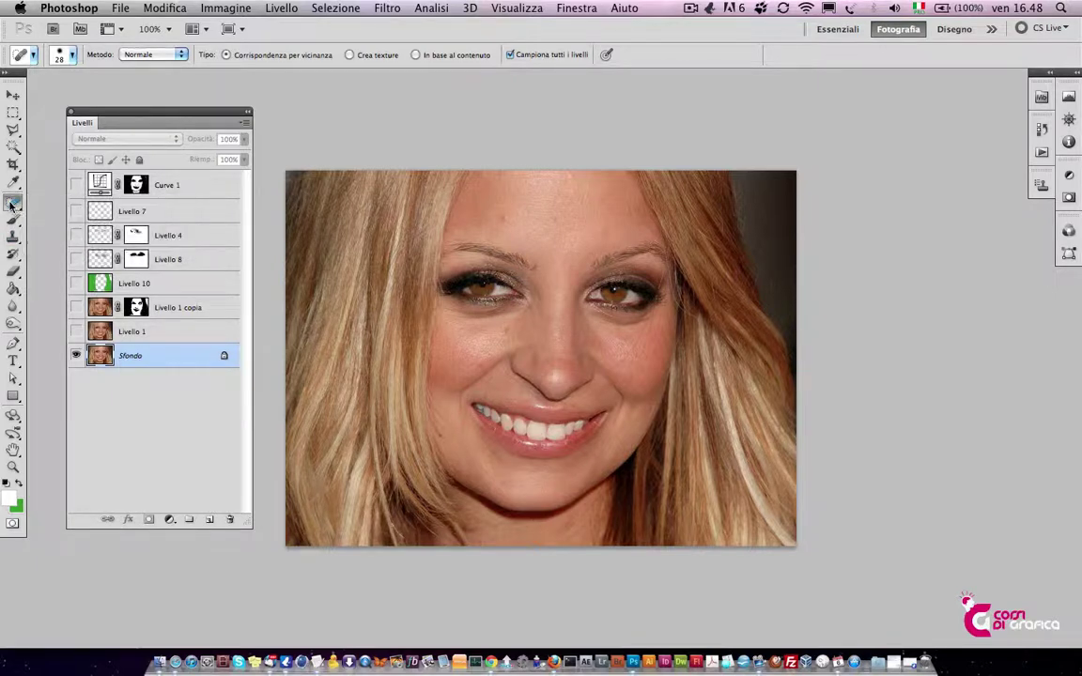
click(76, 331)
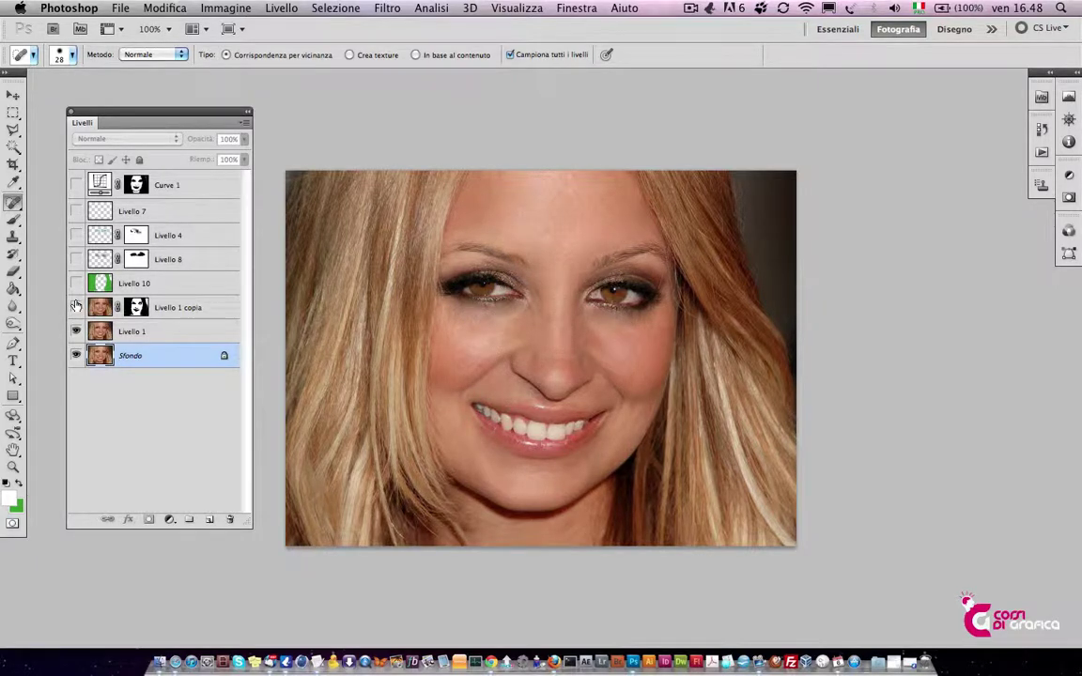
Duplicate Livello 1 to create Livello 1 copia 2
key(z)
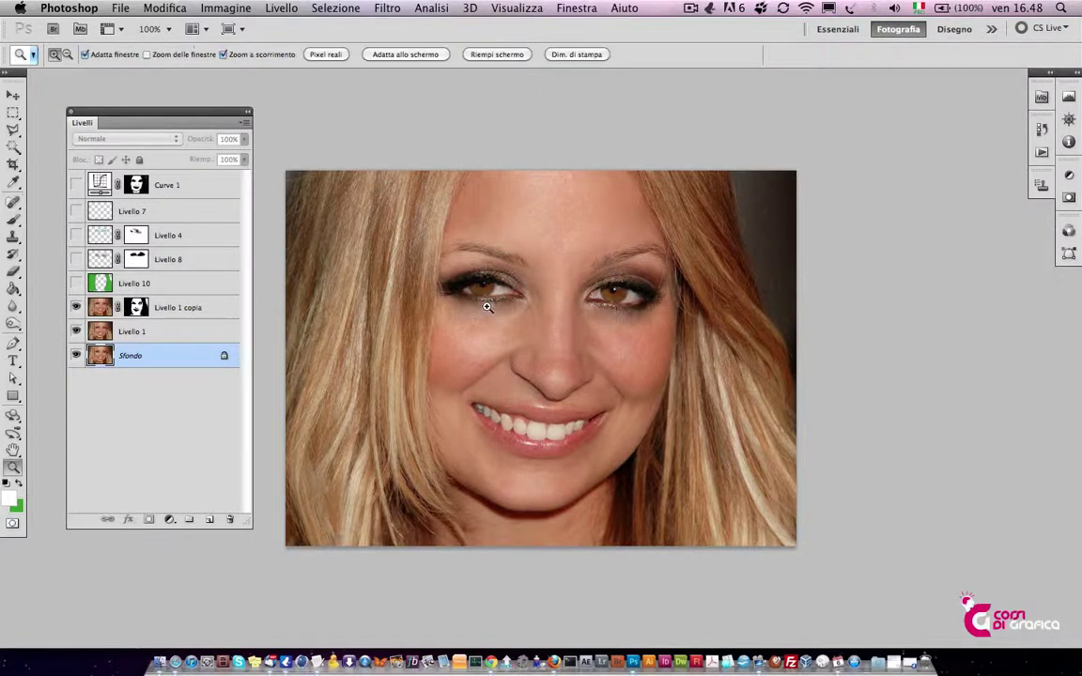
click(483, 302)
scroll(558, 270, up, 2)
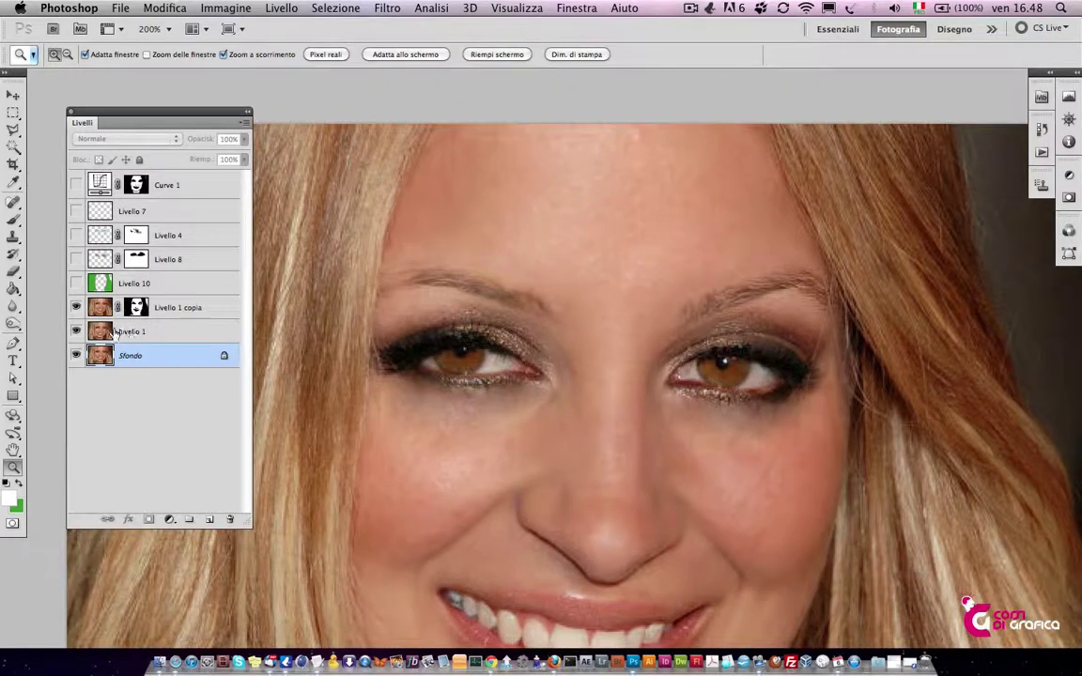
click(105, 334)
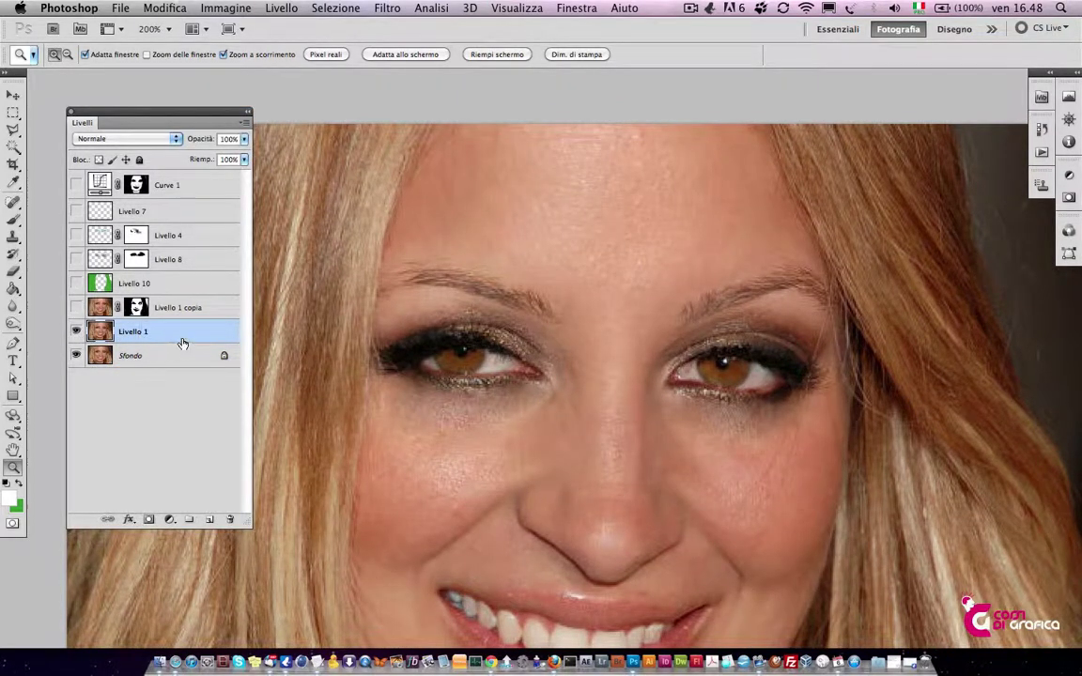
drag(182, 343, 209, 519)
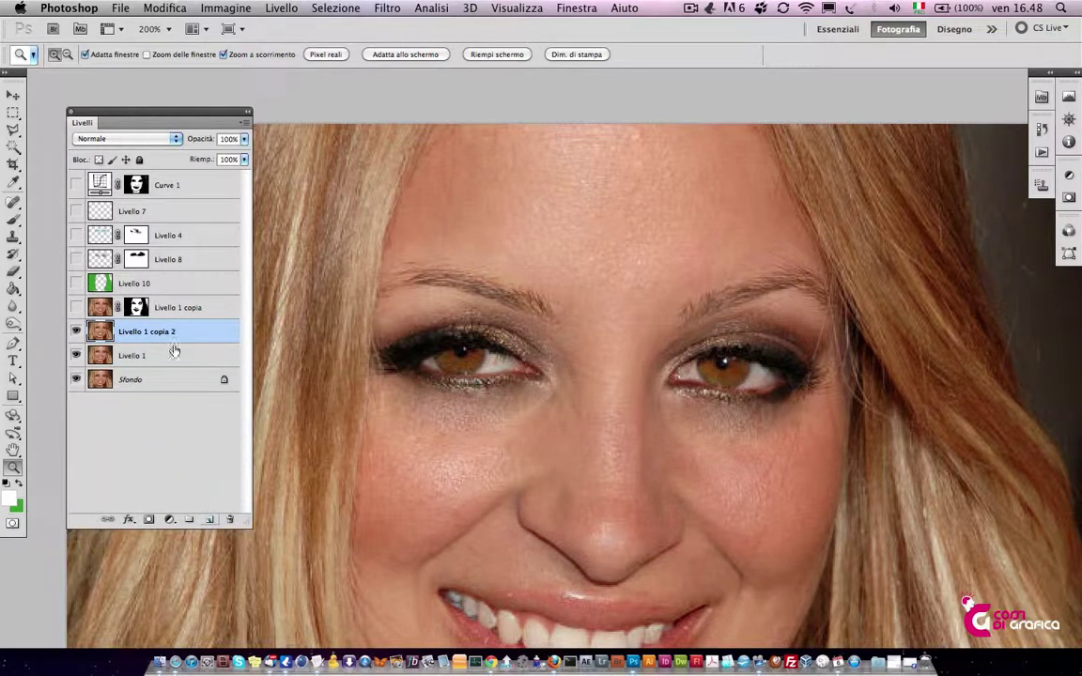
alt+click(470, 316)
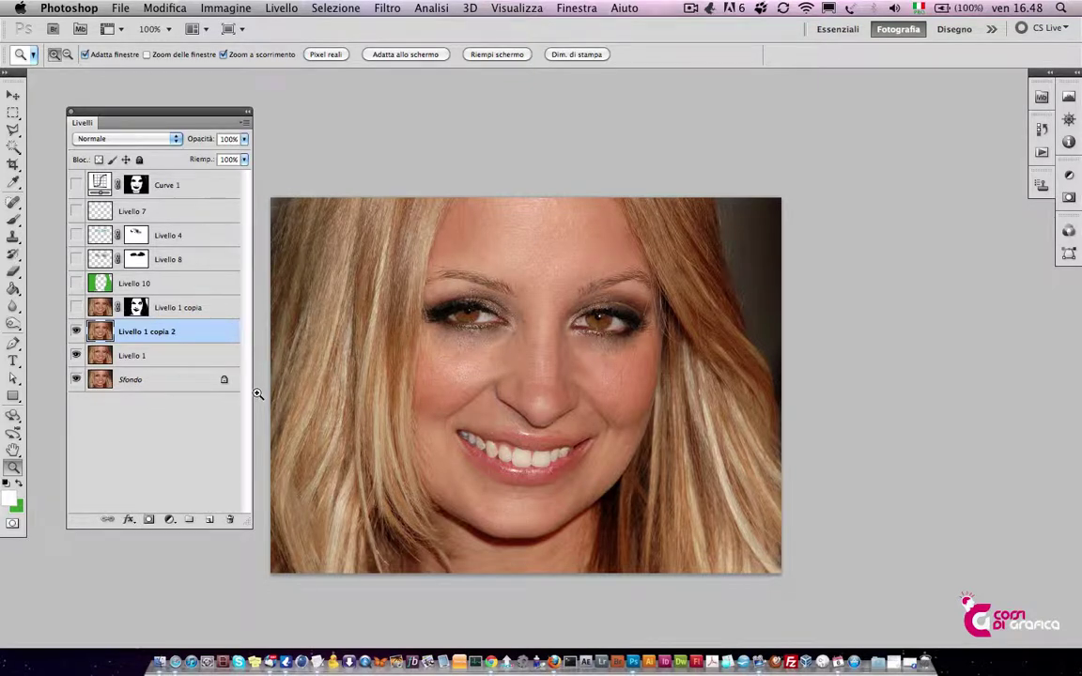
Apply Filtro > Sfocatura > Controllo sfocatura with a 1,3 pixel radius to Livello 1 copia 2
click(389, 8)
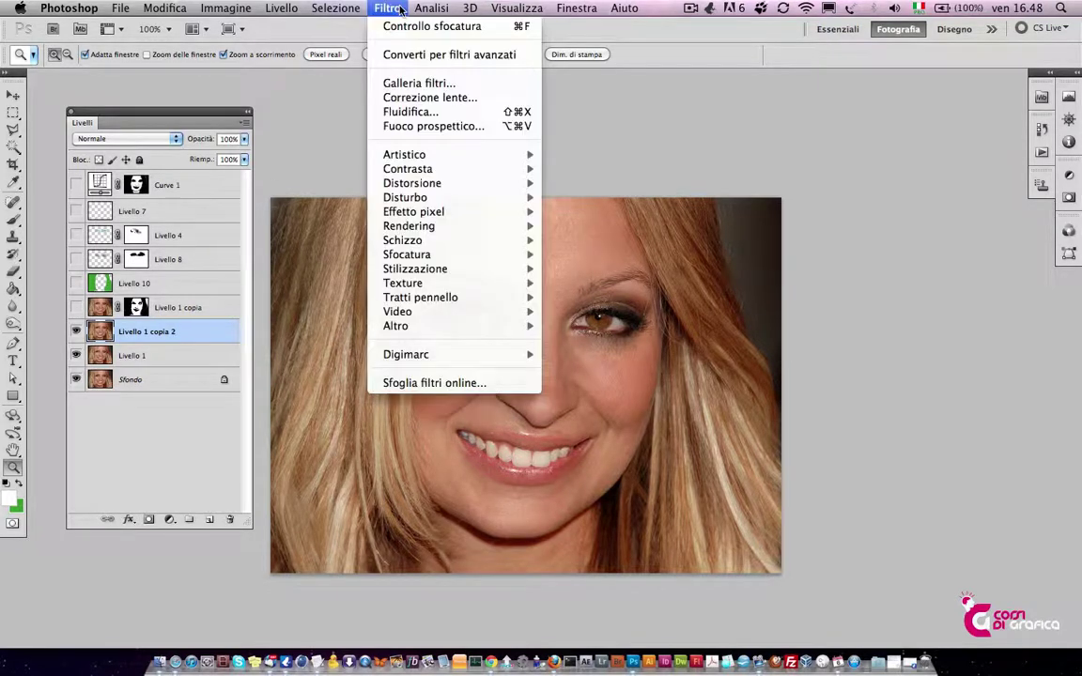
mouse_move(406, 255)
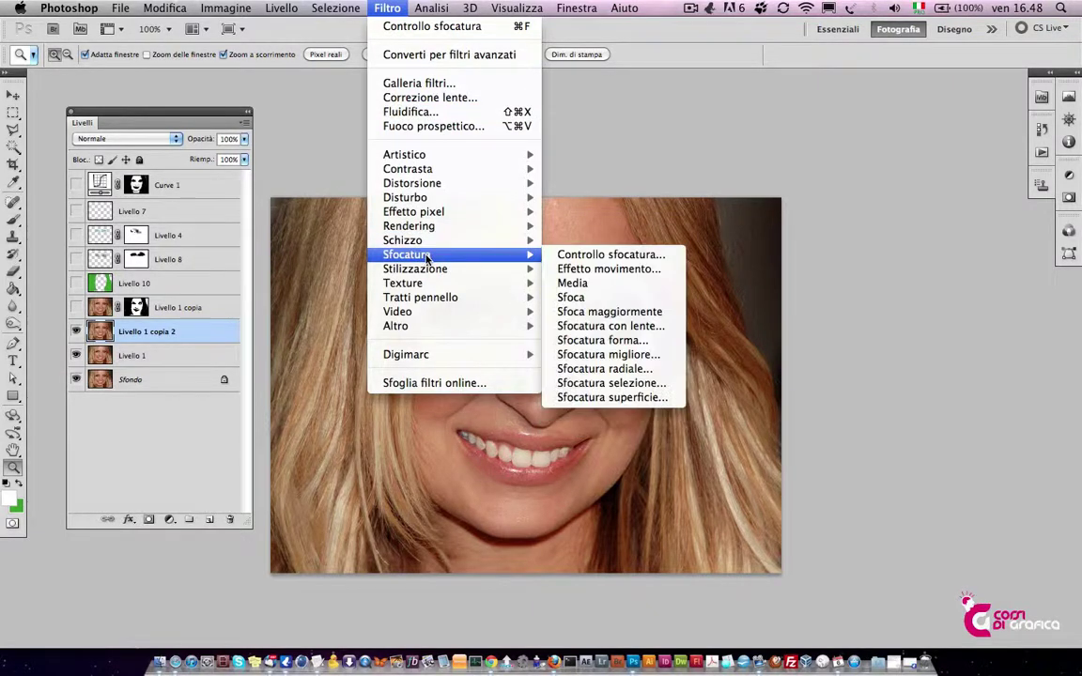
click(591, 255)
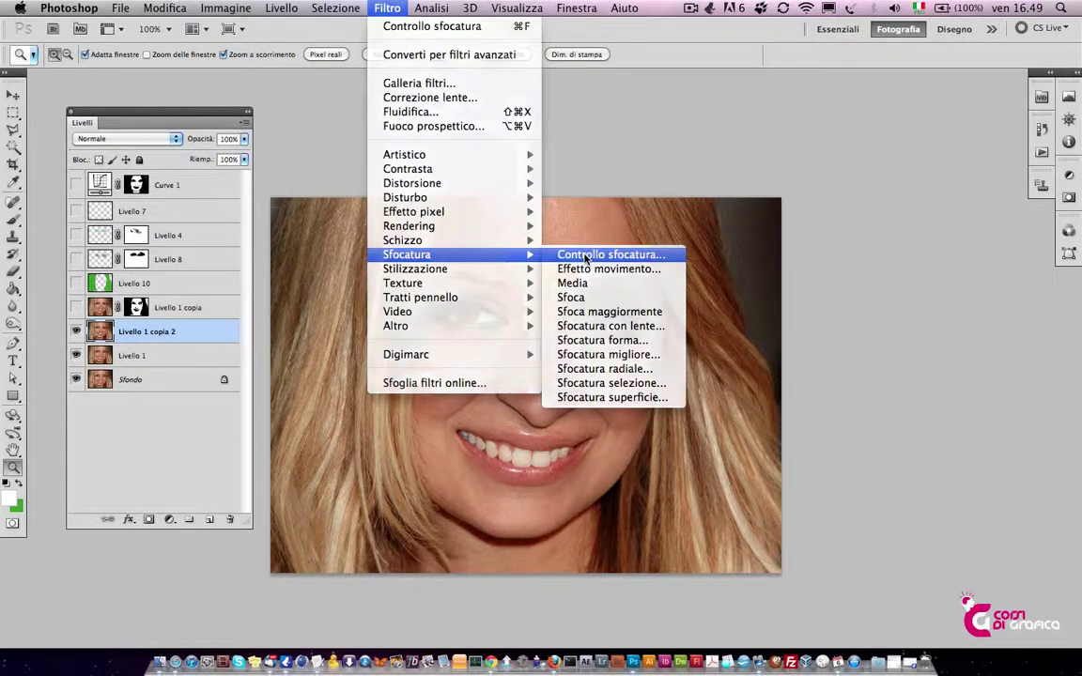
drag(493, 188, 773, 188)
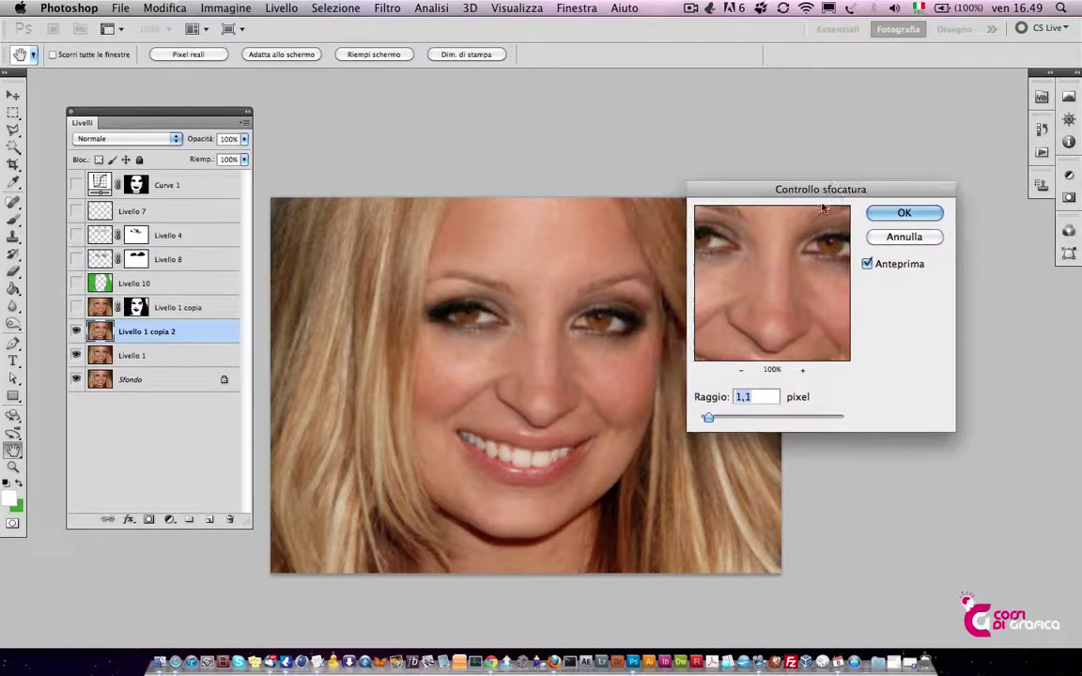
drag(709, 421, 703, 419)
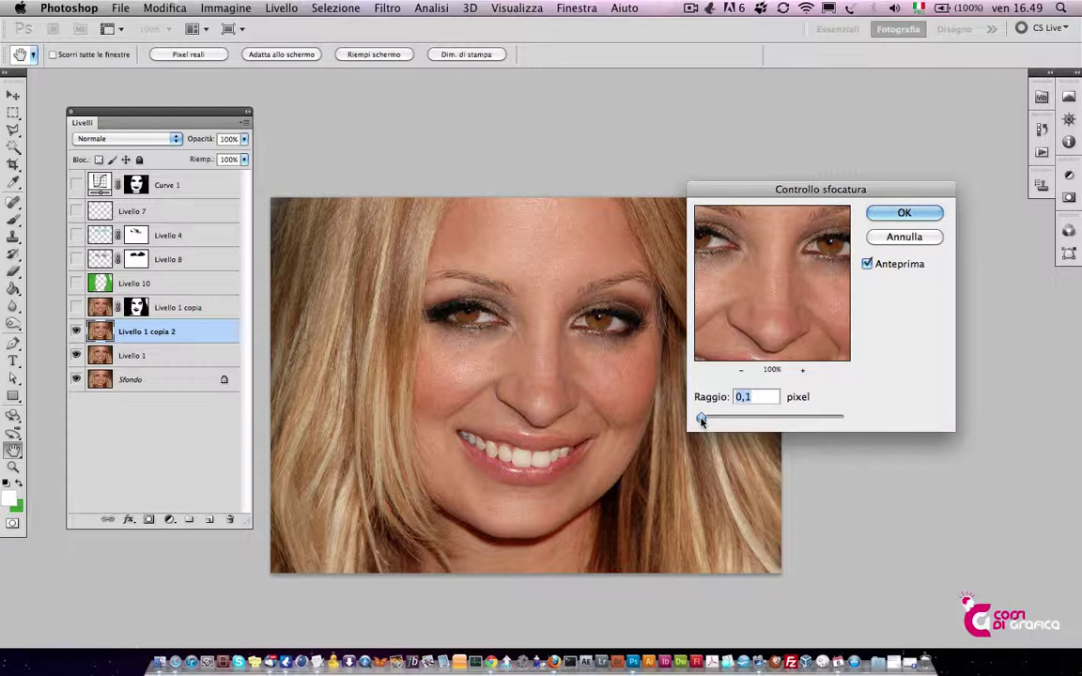
drag(704, 422, 707, 418)
drag(707, 421, 709, 423)
drag(708, 418, 713, 420)
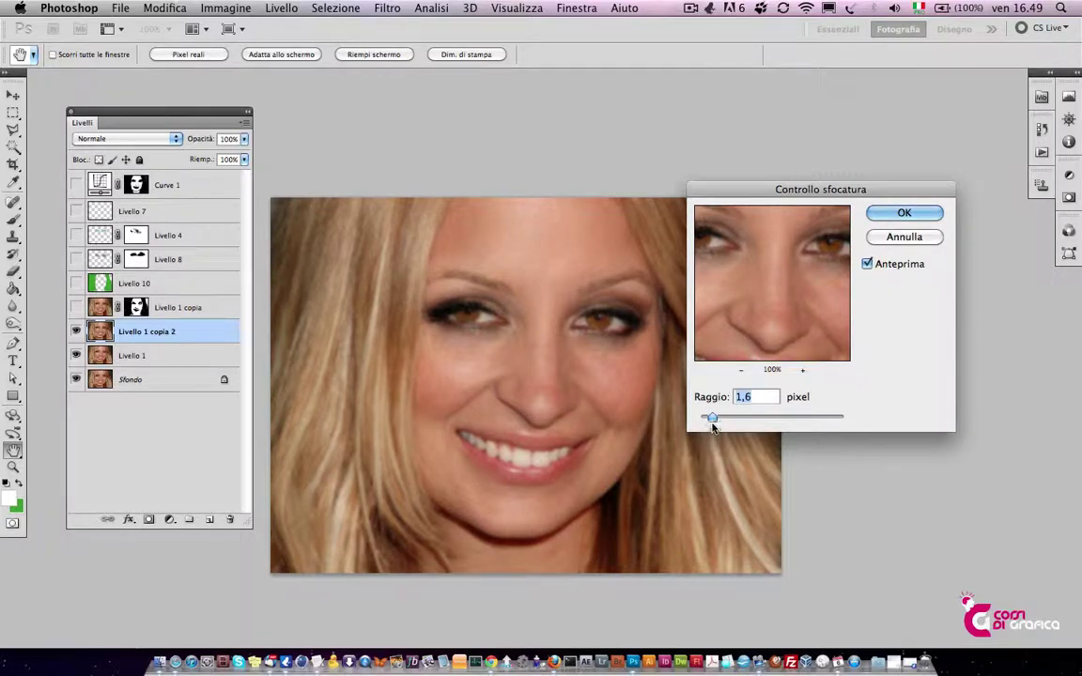
drag(711, 425, 708, 425)
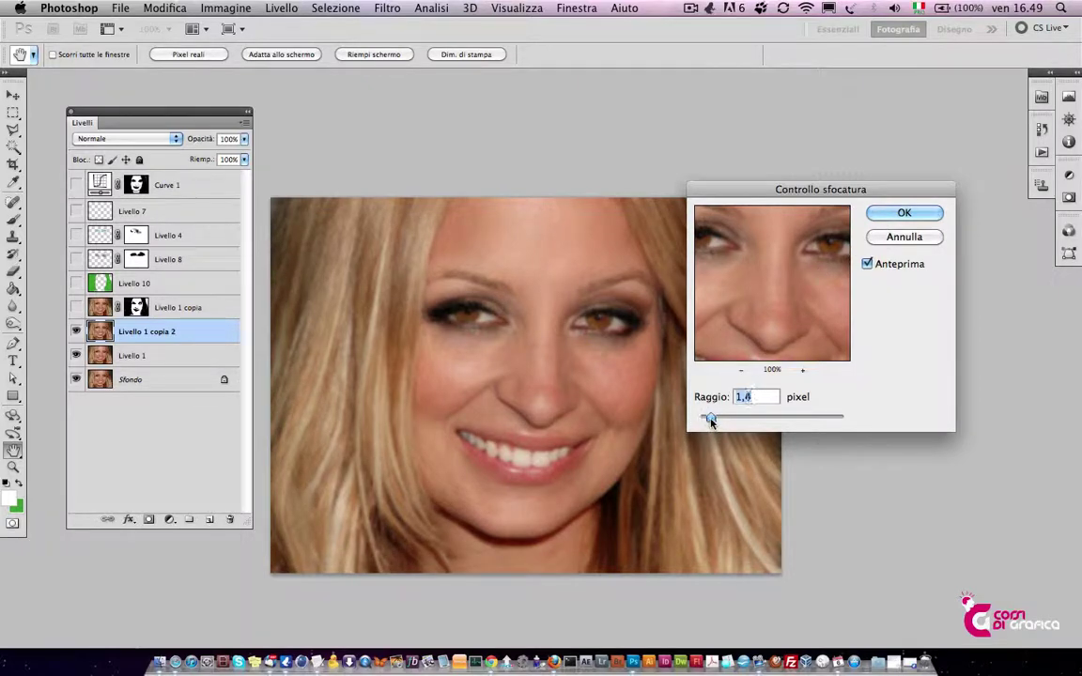
click(901, 214)
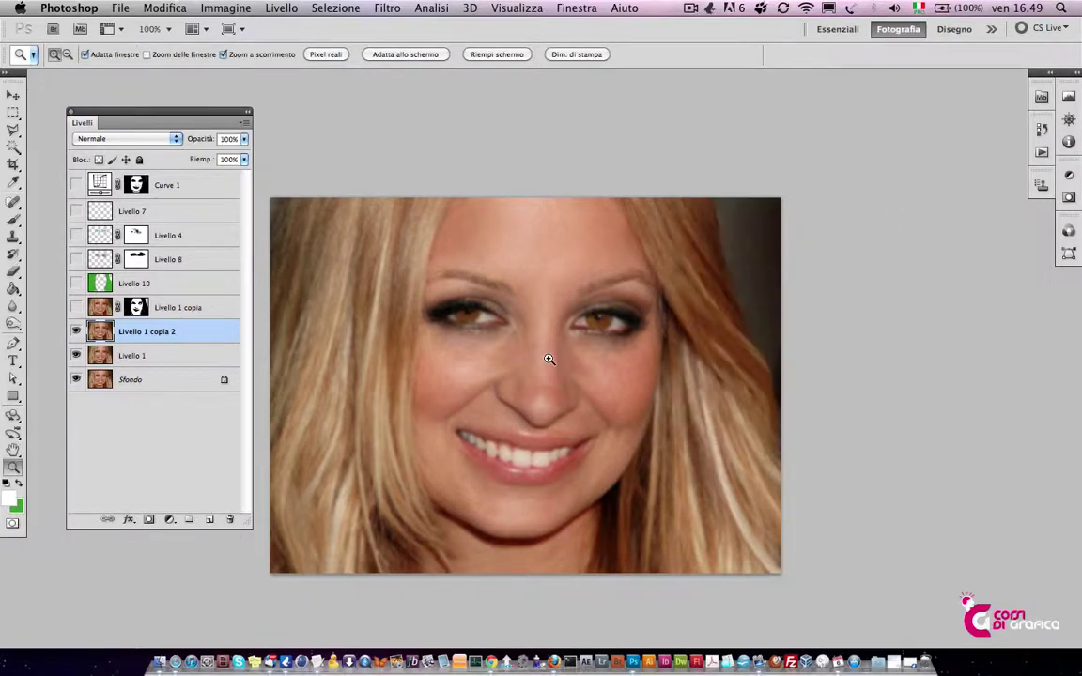
Show Livello 1 copia 2, zoom in on the eyes, and toggle the layer off and on
click(76, 329)
click(550, 301)
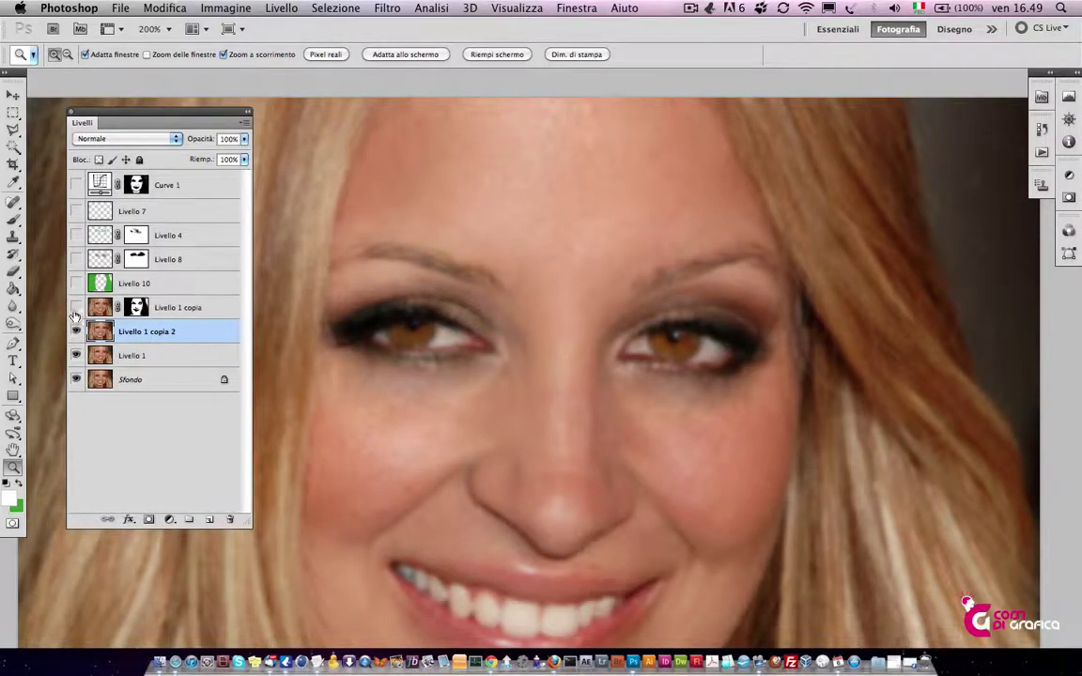
click(76, 331)
click(76, 331)
Add a white layer mask to Livello 1 copia 2 and paint black over both eyes' lashes and makeup
click(149, 519)
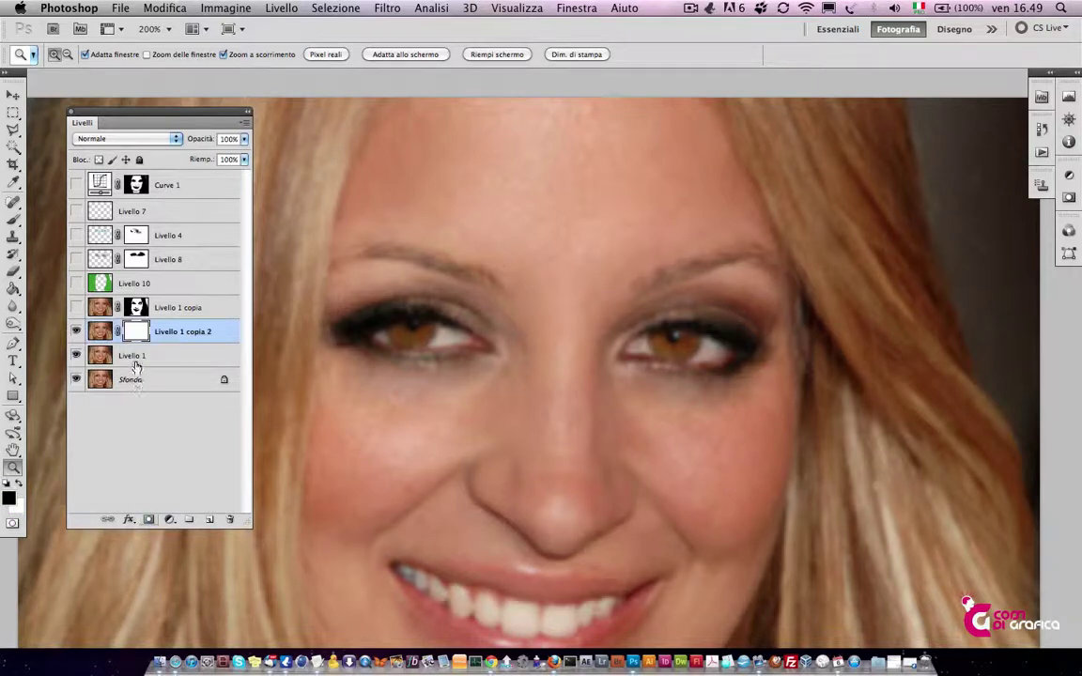
key(b)
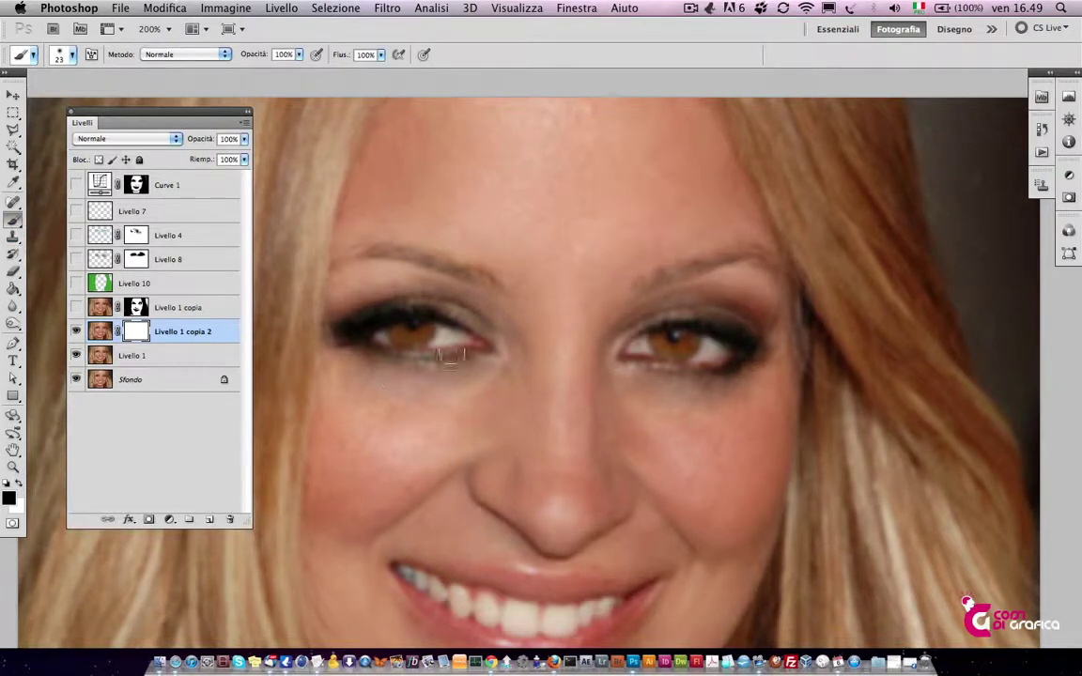
mouse_move(372, 293)
mouse_down()
mouse_move(387, 327)
mouse_move(266, 320)
mouse_up()
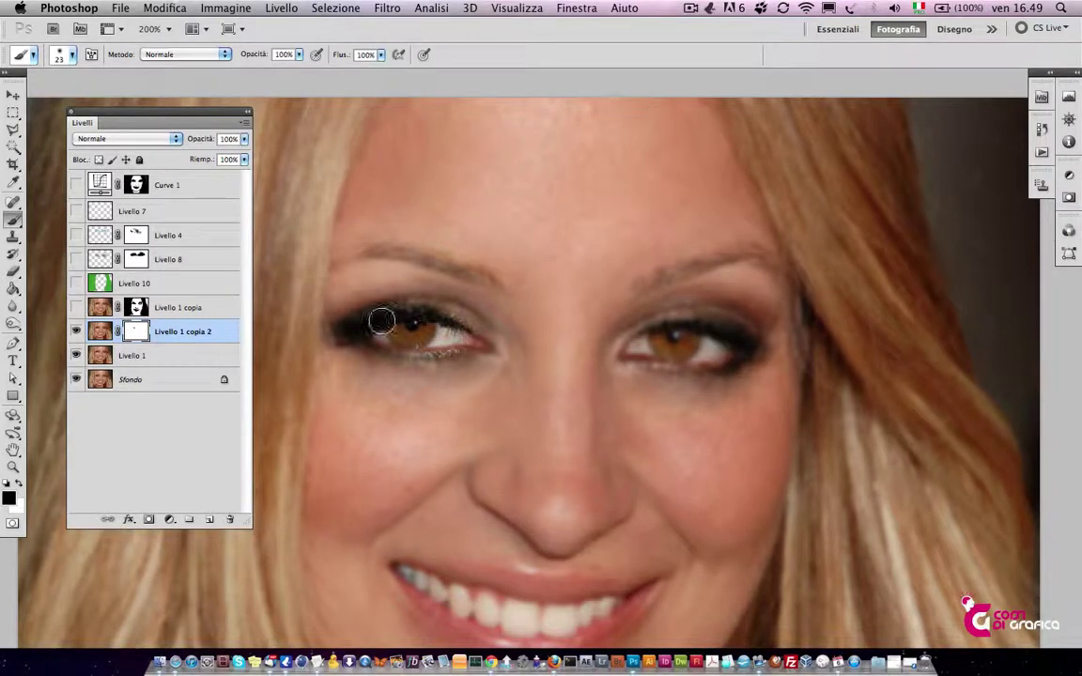
drag(381, 317, 423, 314)
drag(422, 314, 319, 301)
mouse_move(437, 353)
mouse_down()
mouse_move(464, 318)
mouse_move(493, 337)
mouse_up()
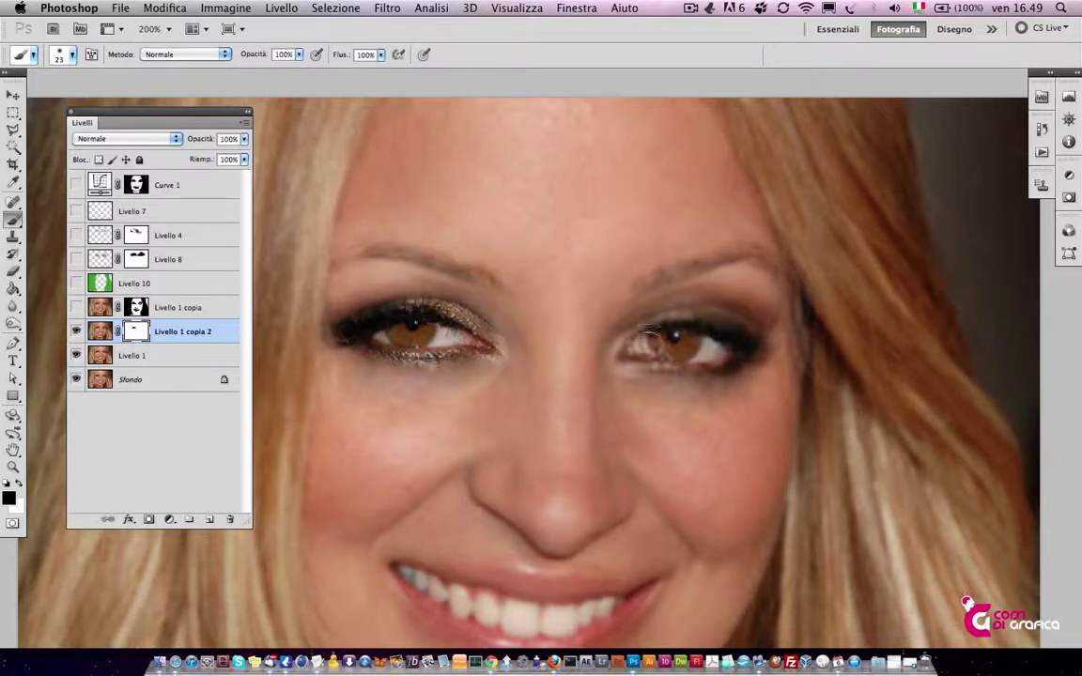
mouse_move(657, 328)
mouse_down()
mouse_move(735, 340)
mouse_move(684, 321)
mouse_move(705, 316)
mouse_move(737, 345)
mouse_move(642, 353)
mouse_up()
scroll(641, 353, down, 2)
scroll(599, 470, down, 2)
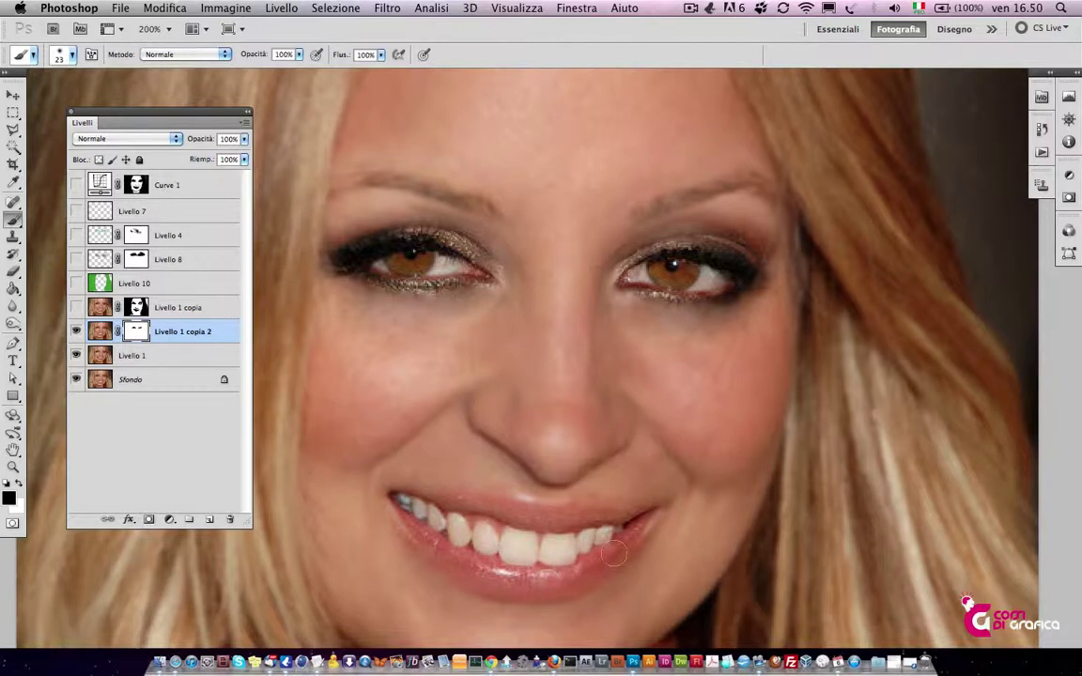
Zoom out to the whole photo and set the brush size to 60 px
key(z)
alt+click(581, 340)
drag(581, 339, 557, 407)
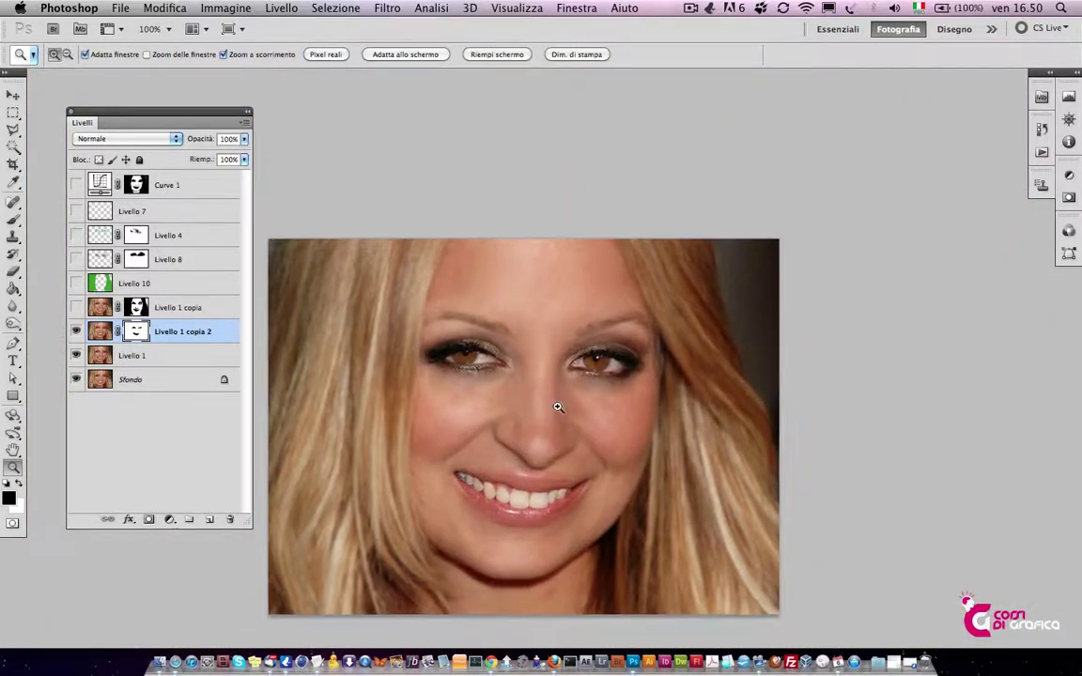
right_click(416, 315)
key(Escape)
key(b)
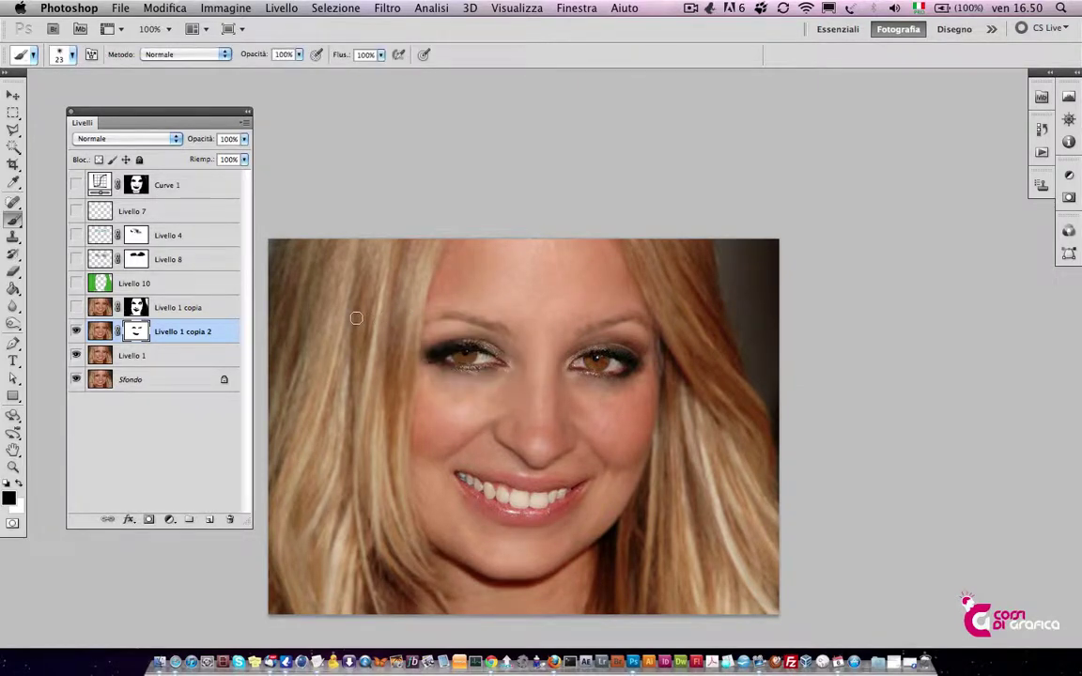
right_click(364, 317)
drag(416, 345, 430, 345)
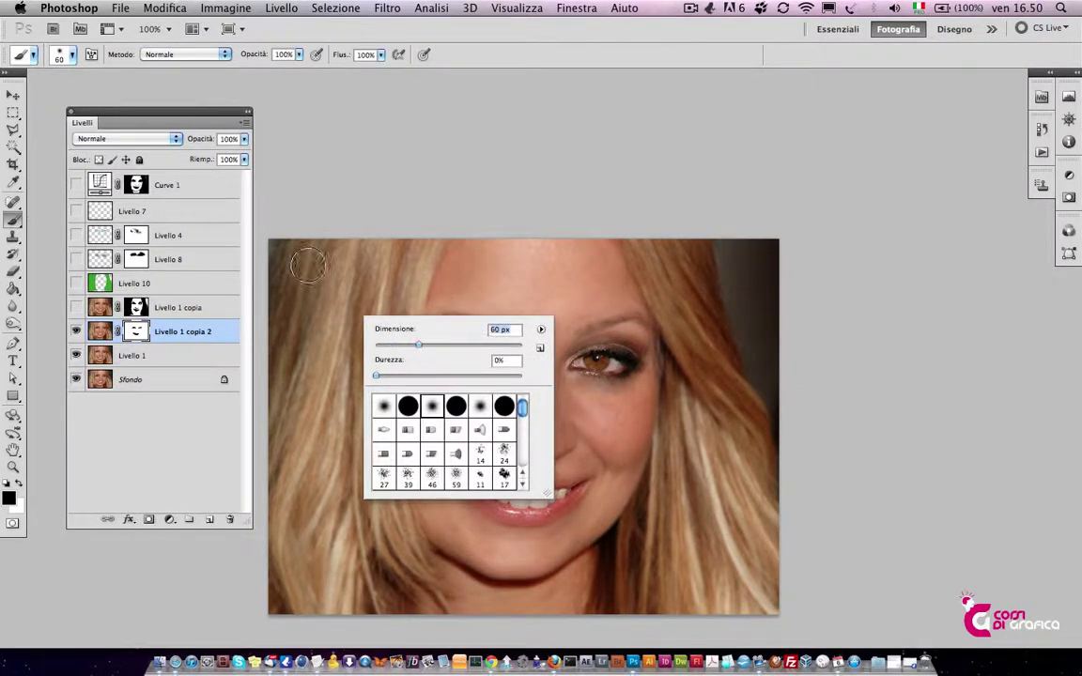
key(Return)
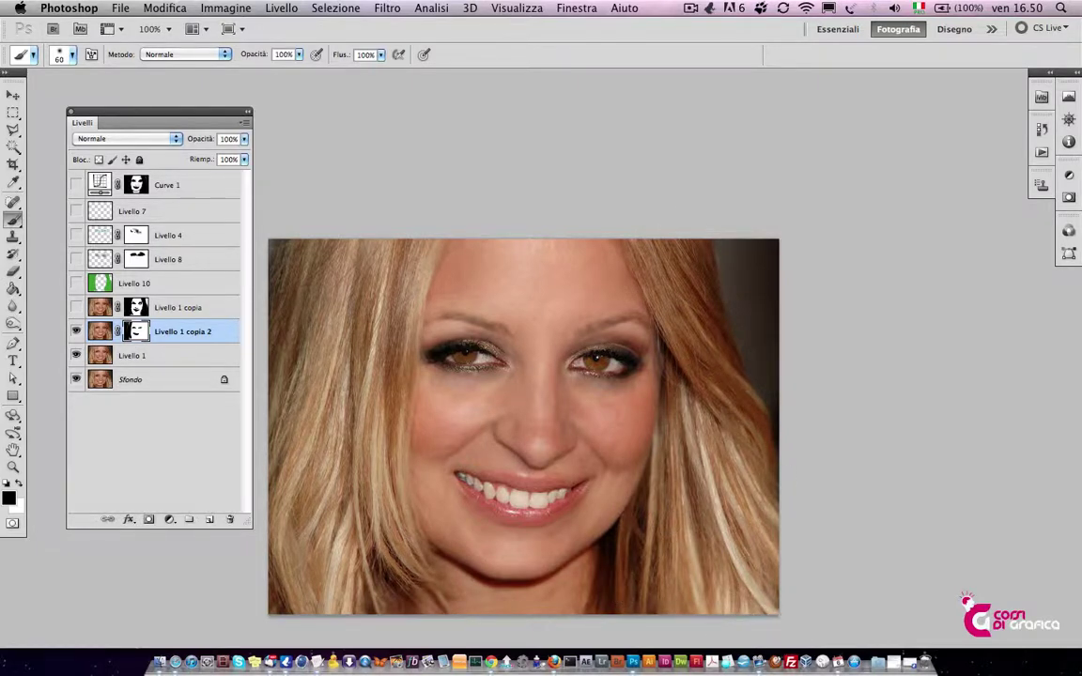
Paint the area under the left eye into the mask and lower brush opacity to 33%
drag(550, 338, 490, 377)
click(300, 56)
drag(295, 68, 250, 71)
key(z)
click(537, 460)
click(536, 460)
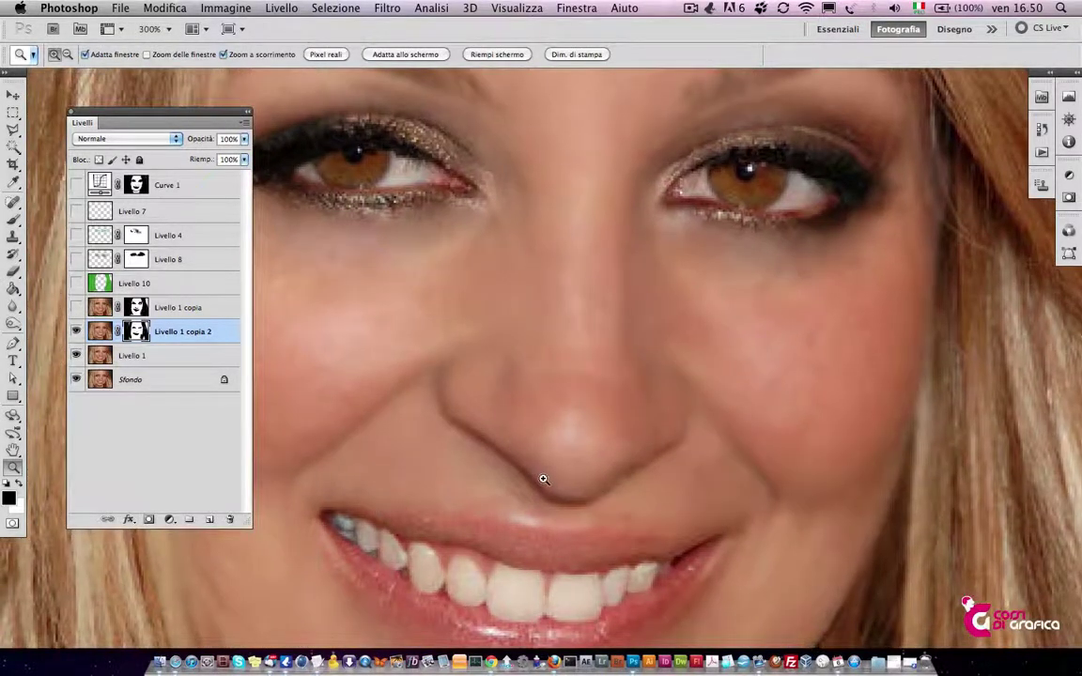
Zoom out, preview Livello 1 copia 2 at lower opacity, and leave it at 100%
key(b)
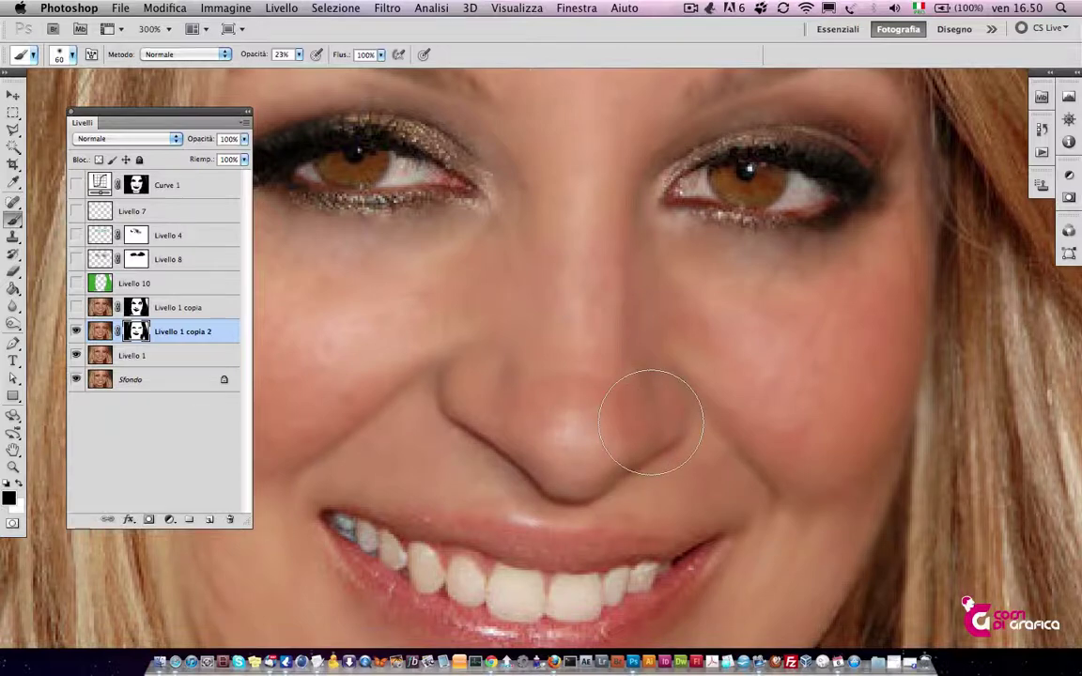
key(z)
alt+click(580, 411)
alt+click(580, 411)
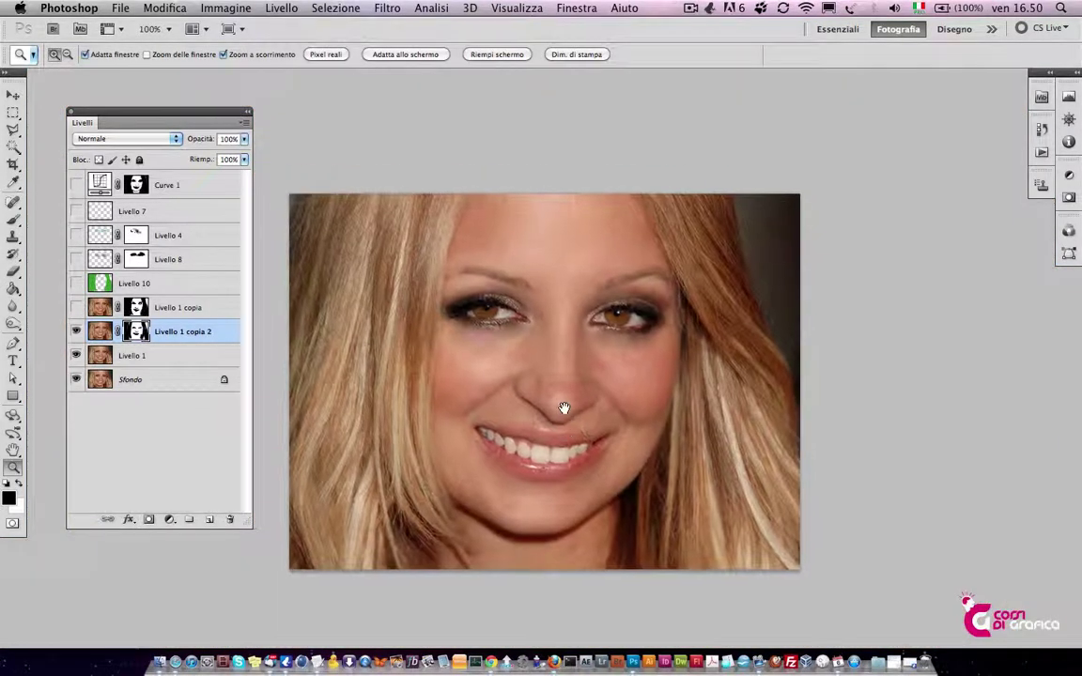
click(96, 308)
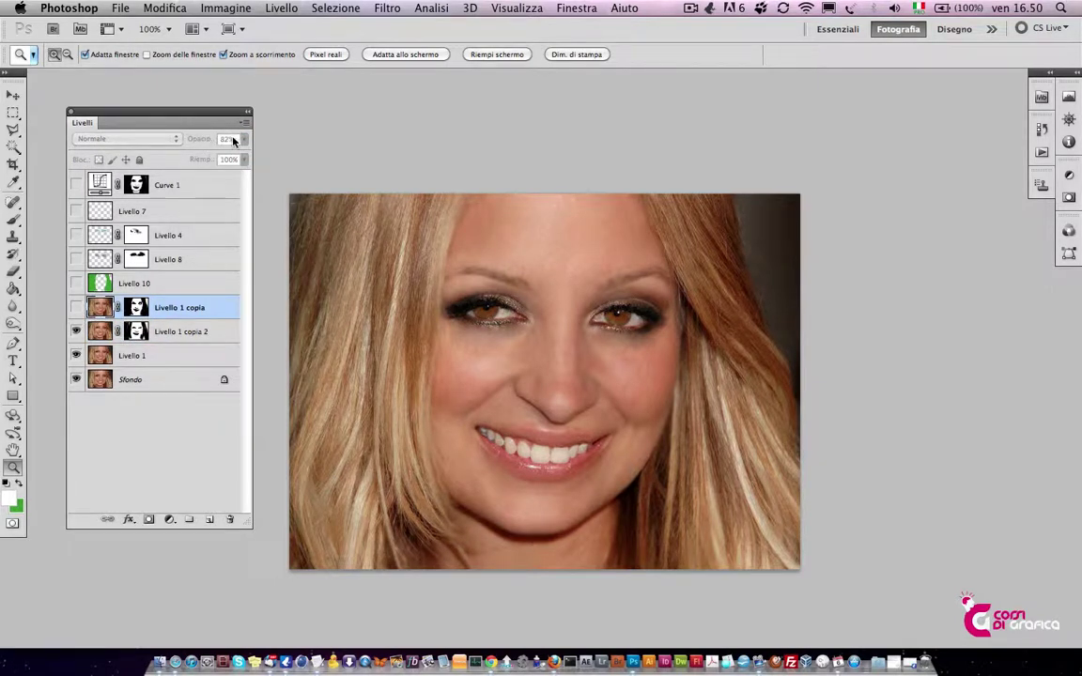
click(97, 332)
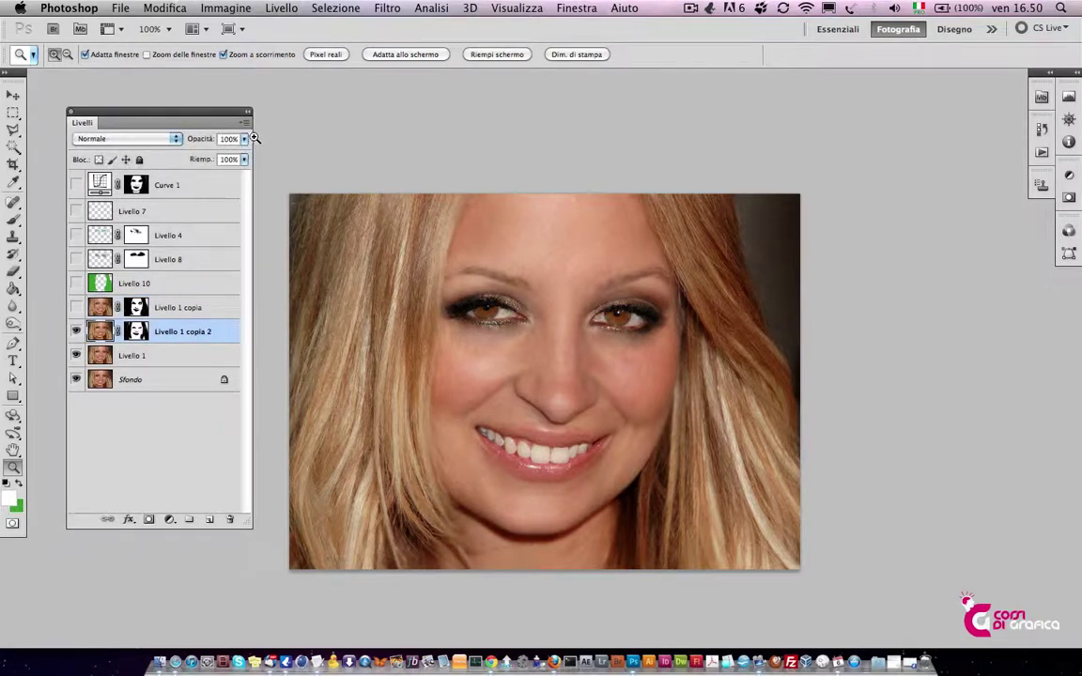
mouse_move(246, 143)
mouse_down()
mouse_move(227, 160)
mouse_move(129, 154)
mouse_move(180, 158)
mouse_up()
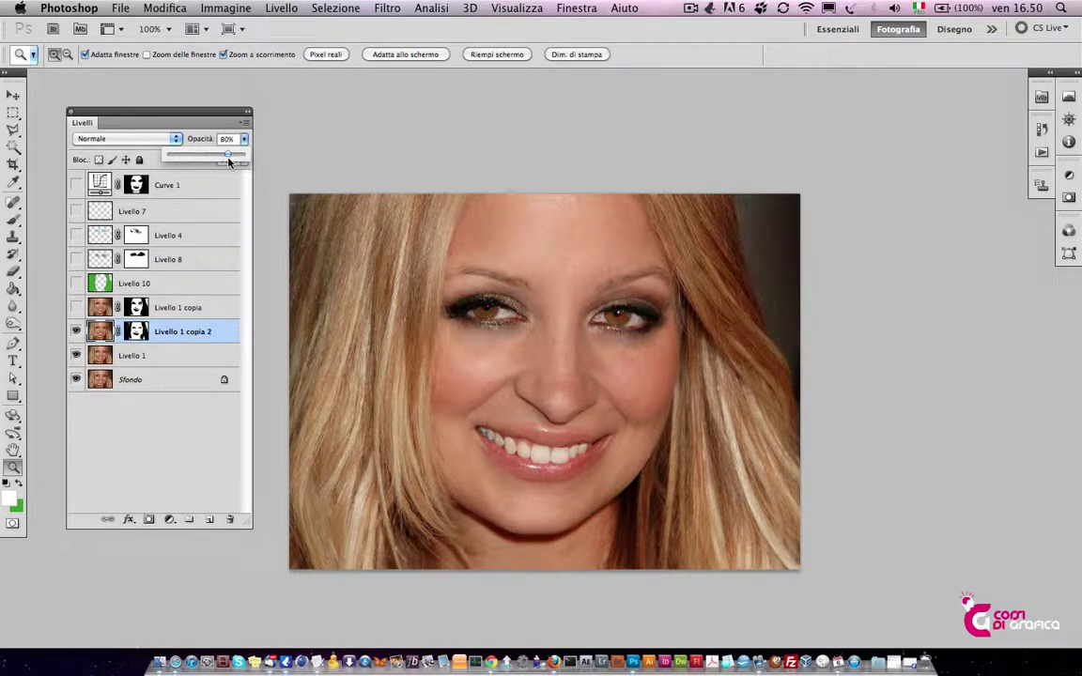
drag(213, 160, 247, 163)
click(75, 332)
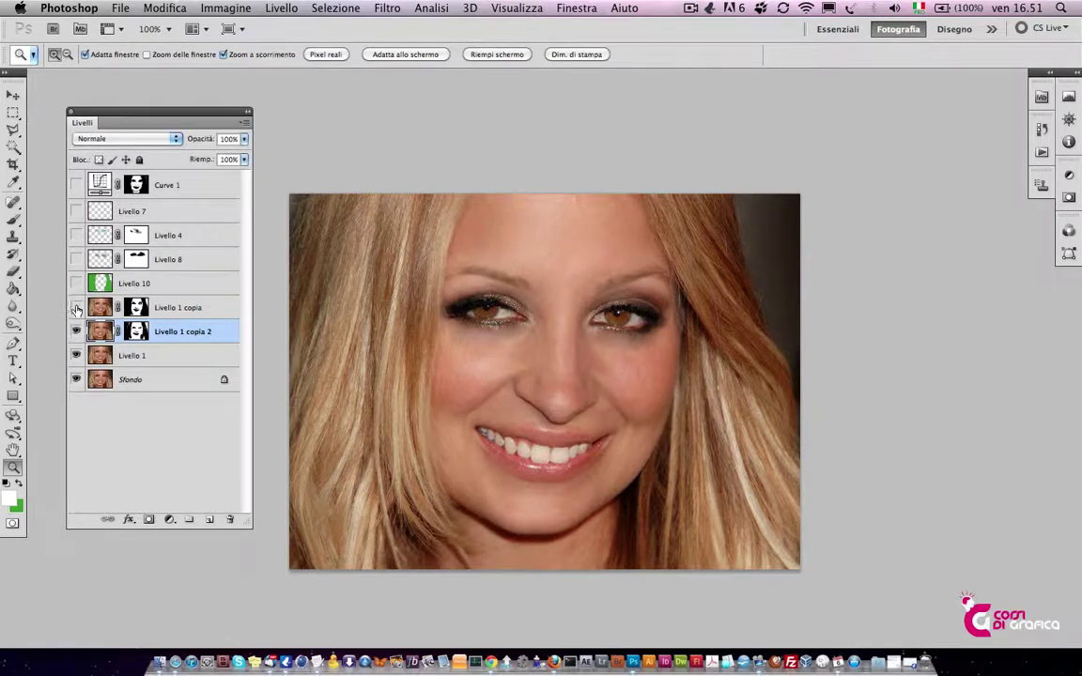
click(76, 259)
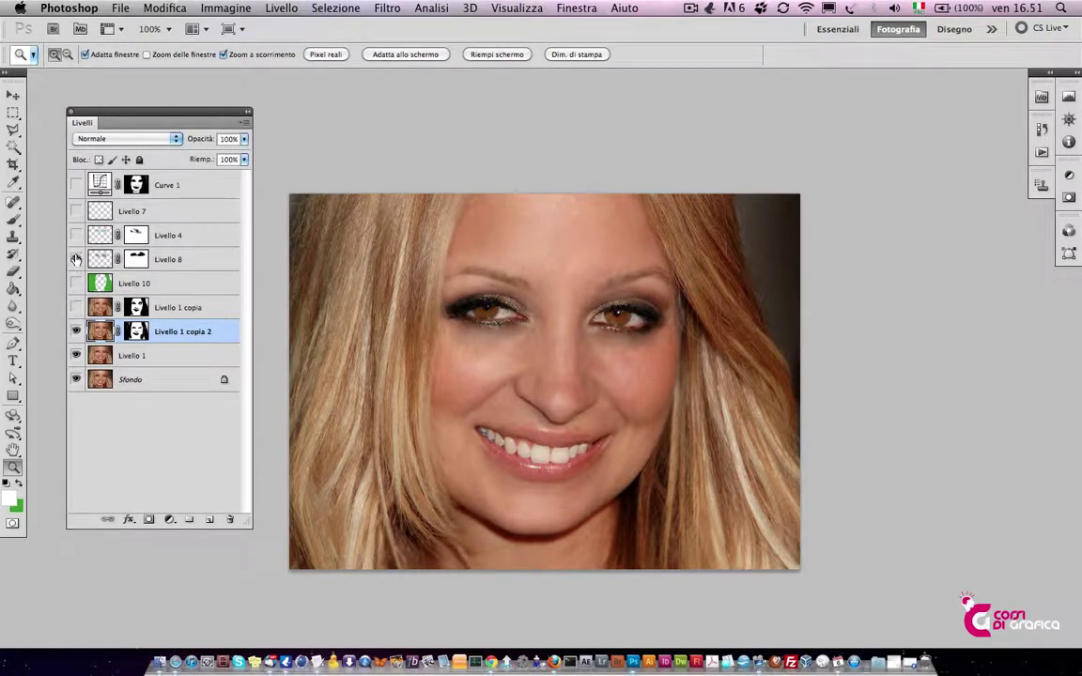
click(101, 258)
right_click(139, 259)
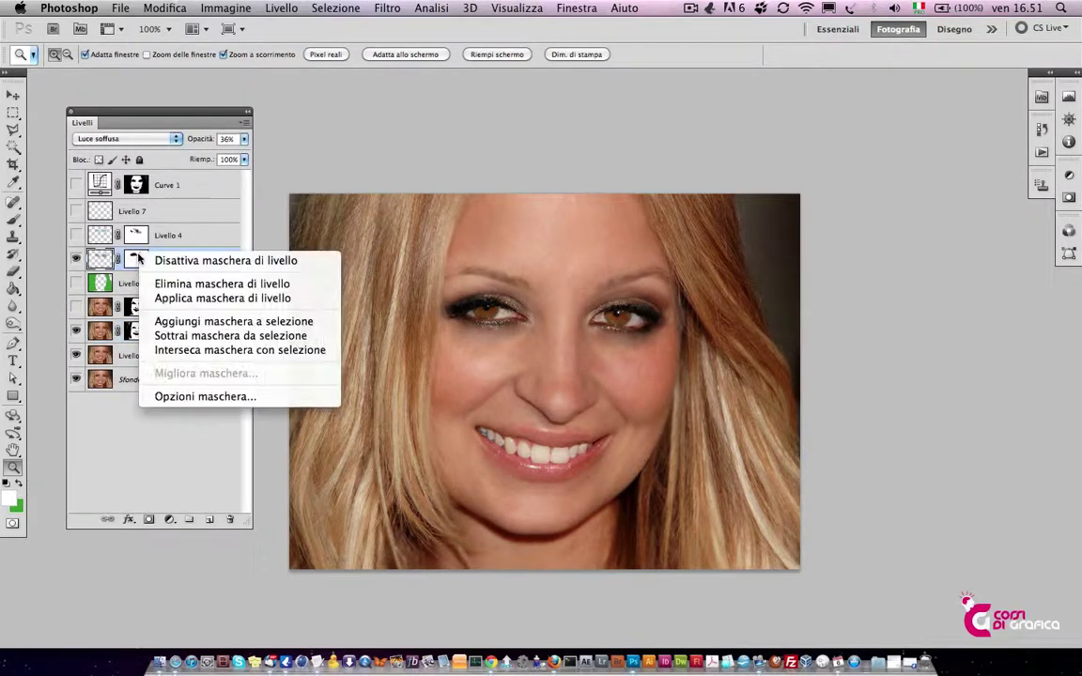
click(160, 258)
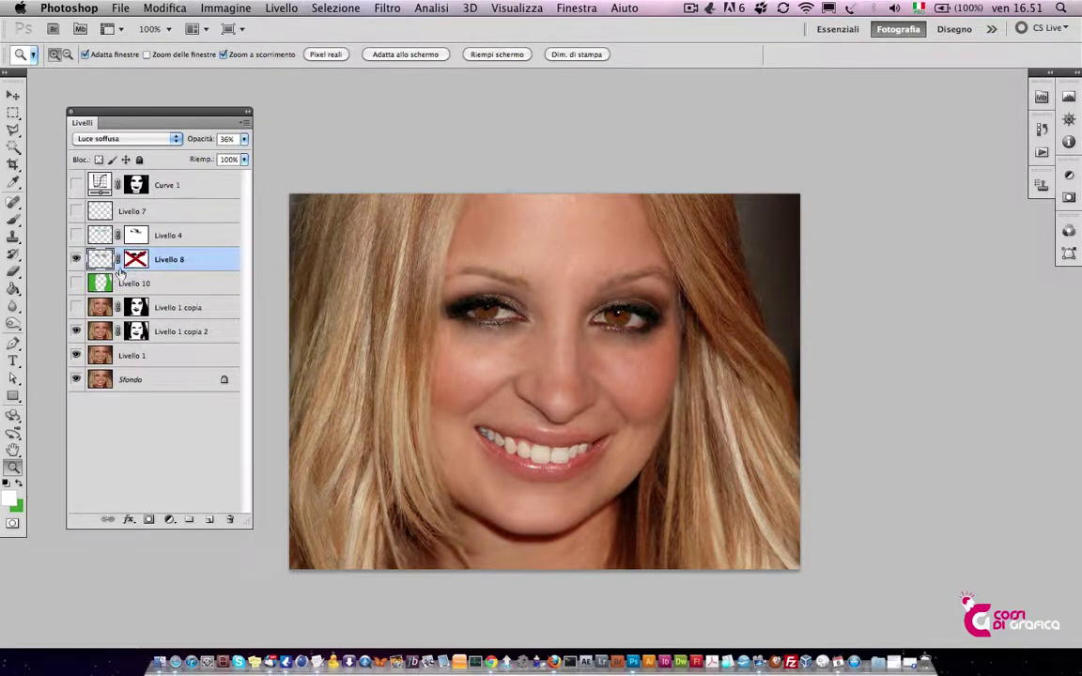
right_click(125, 259)
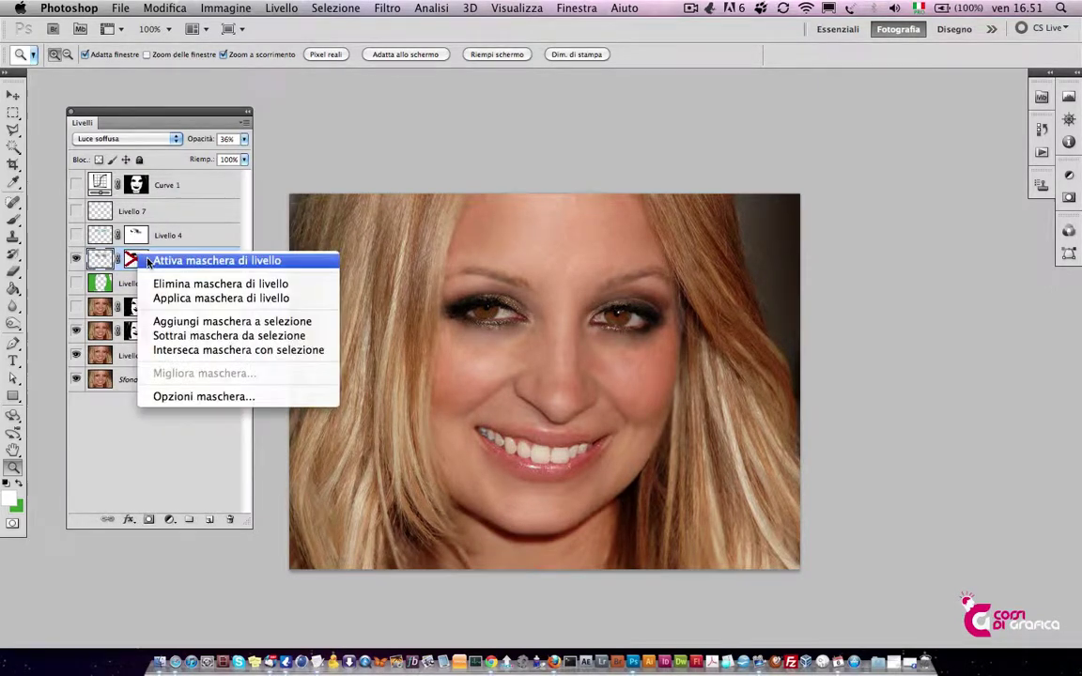
click(150, 260)
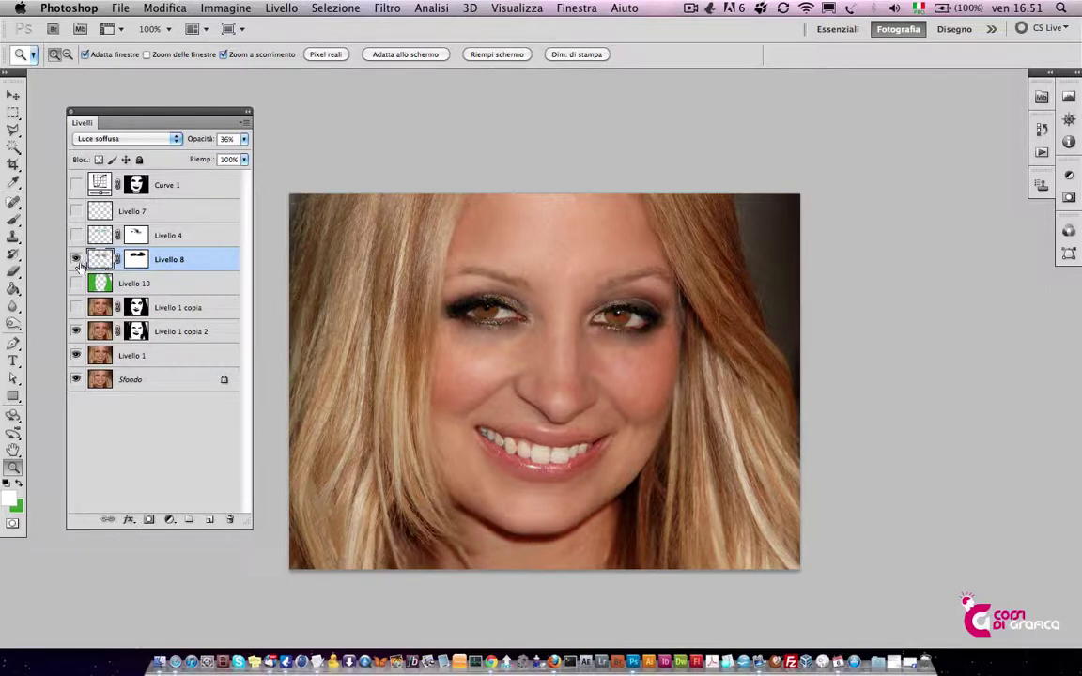
click(76, 259)
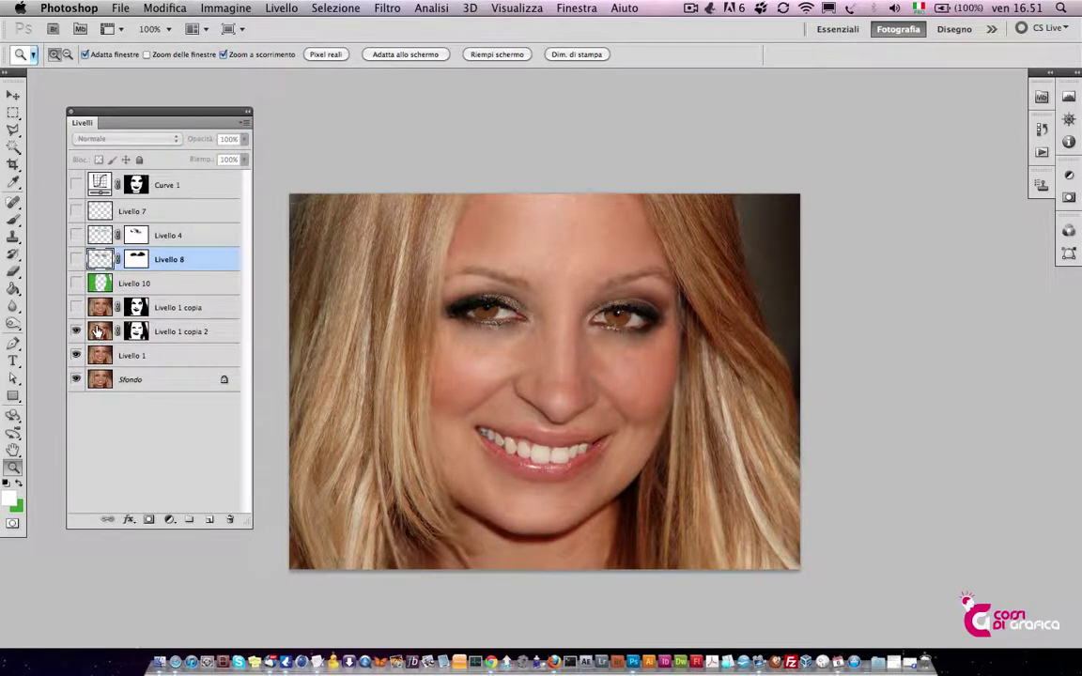
click(98, 332)
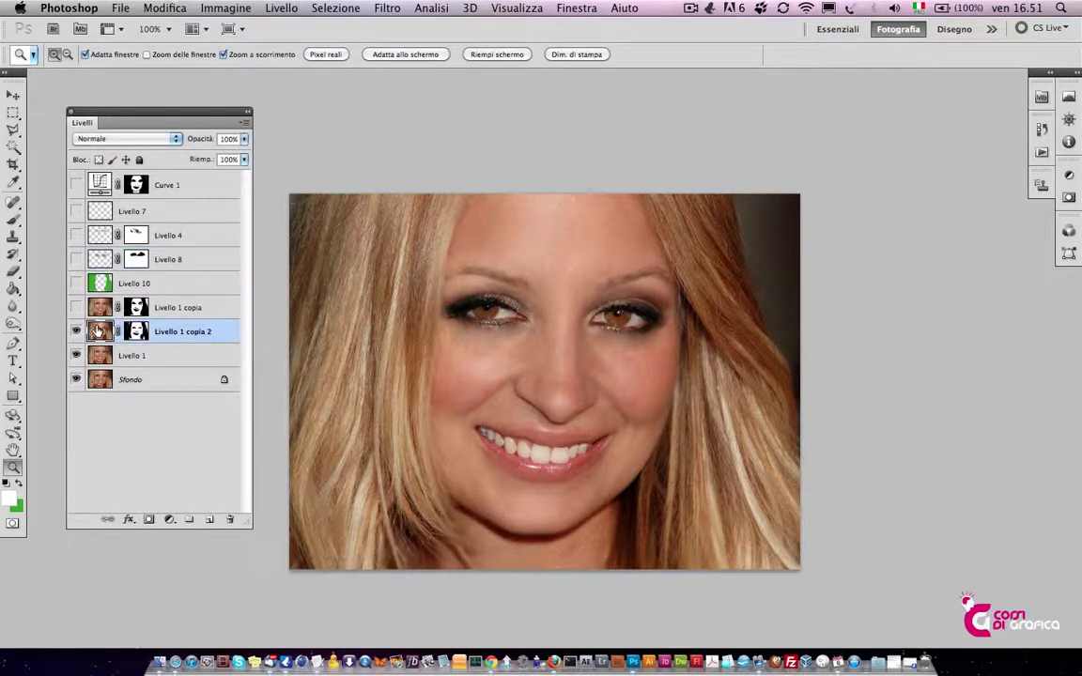
On a new layer, paint black shadow over both eyes with a 78 px soft brush
click(210, 520)
key(b)
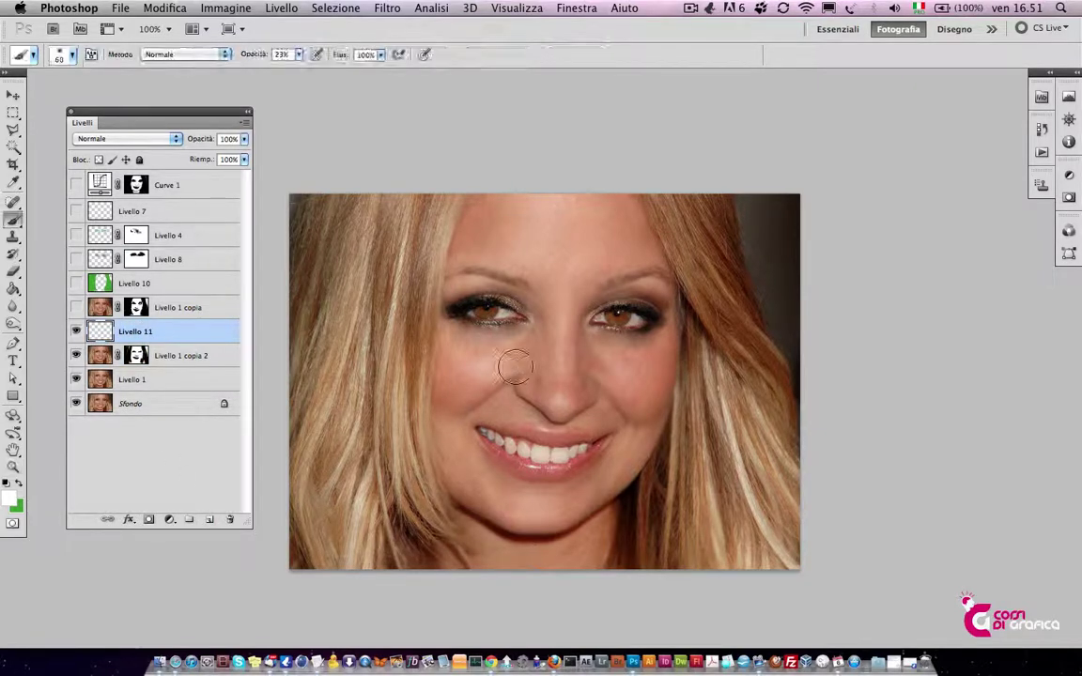
key(d)
right_click(522, 325)
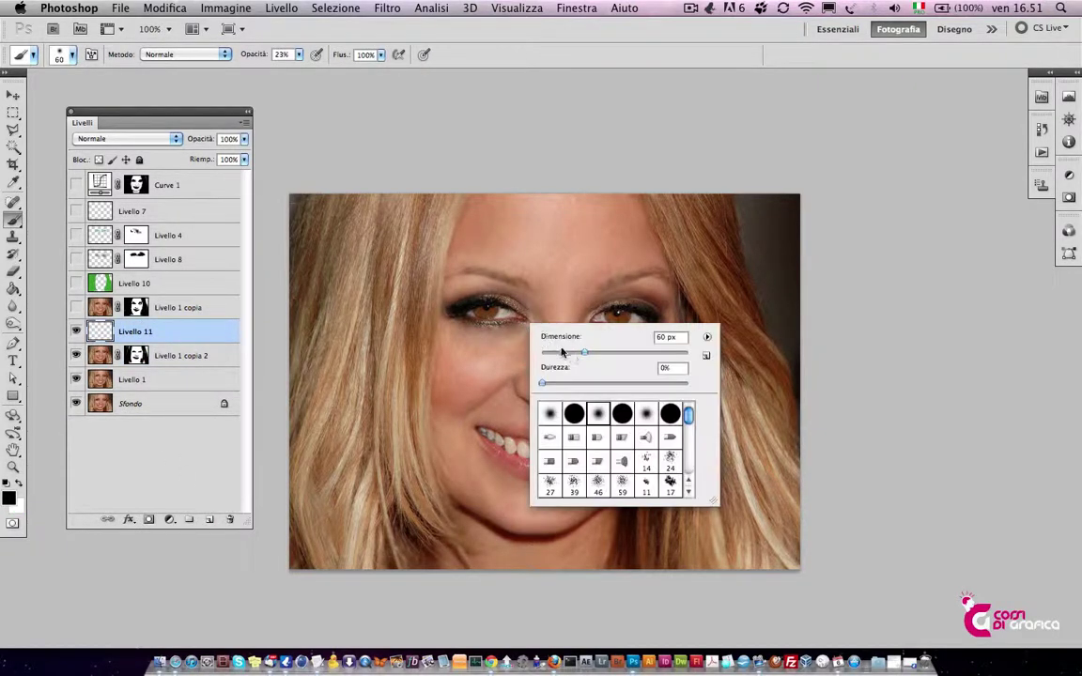
text(78)
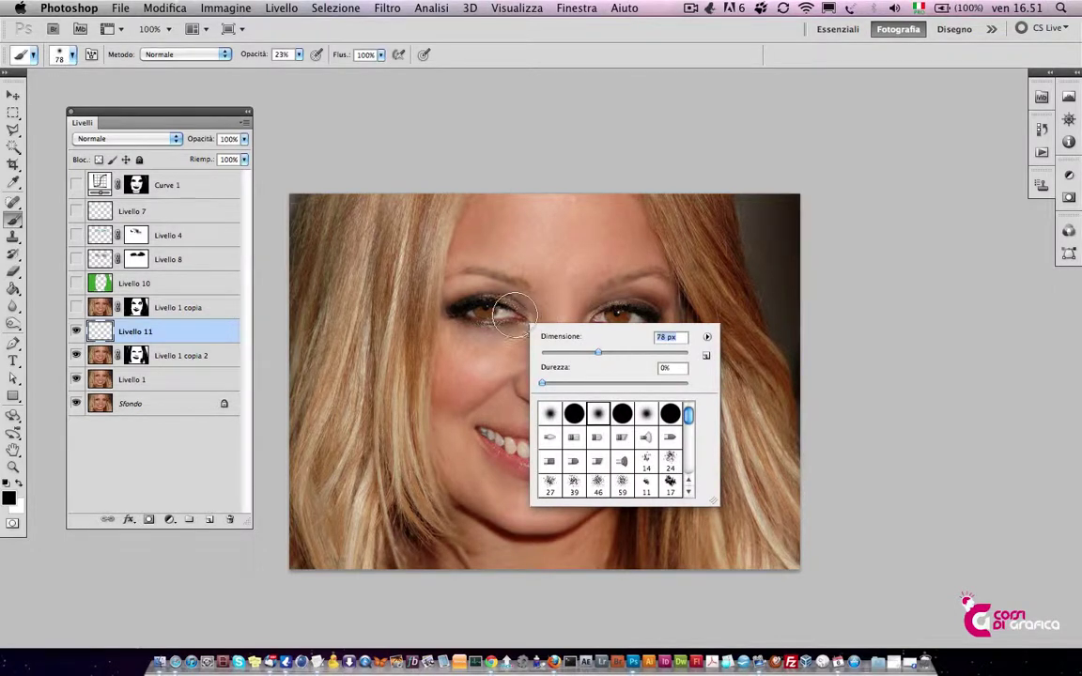
key(Return)
mouse_move(519, 318)
mouse_down()
mouse_move(463, 307)
mouse_move(499, 310)
mouse_up()
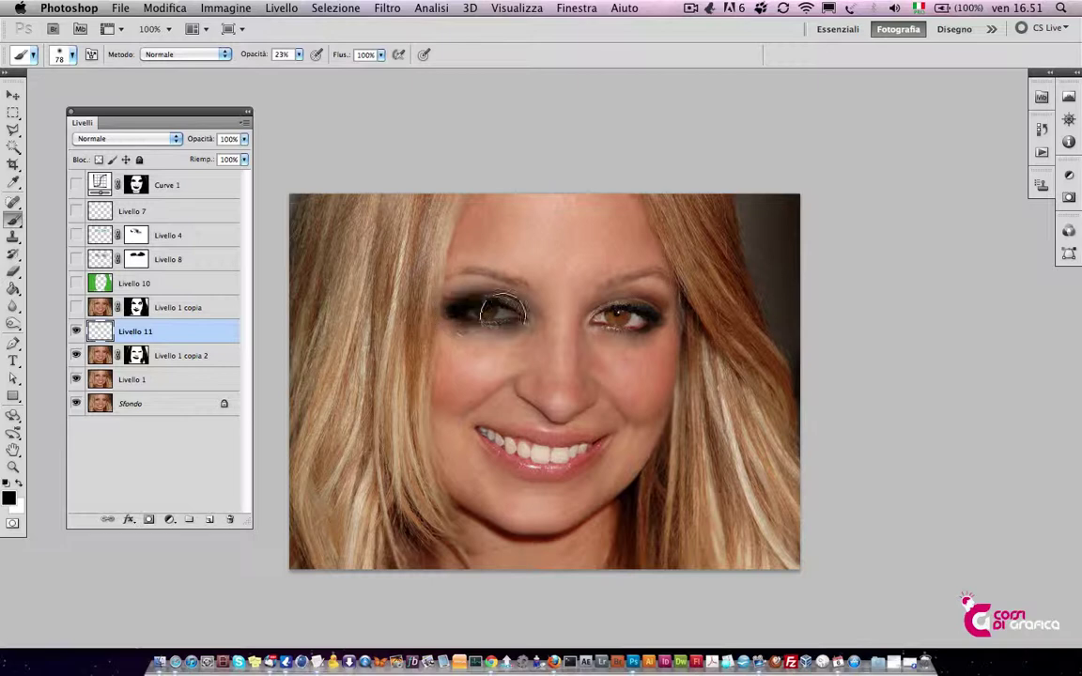
mouse_move(563, 300)
mouse_down()
mouse_move(606, 320)
mouse_move(664, 313)
mouse_move(601, 319)
mouse_up()
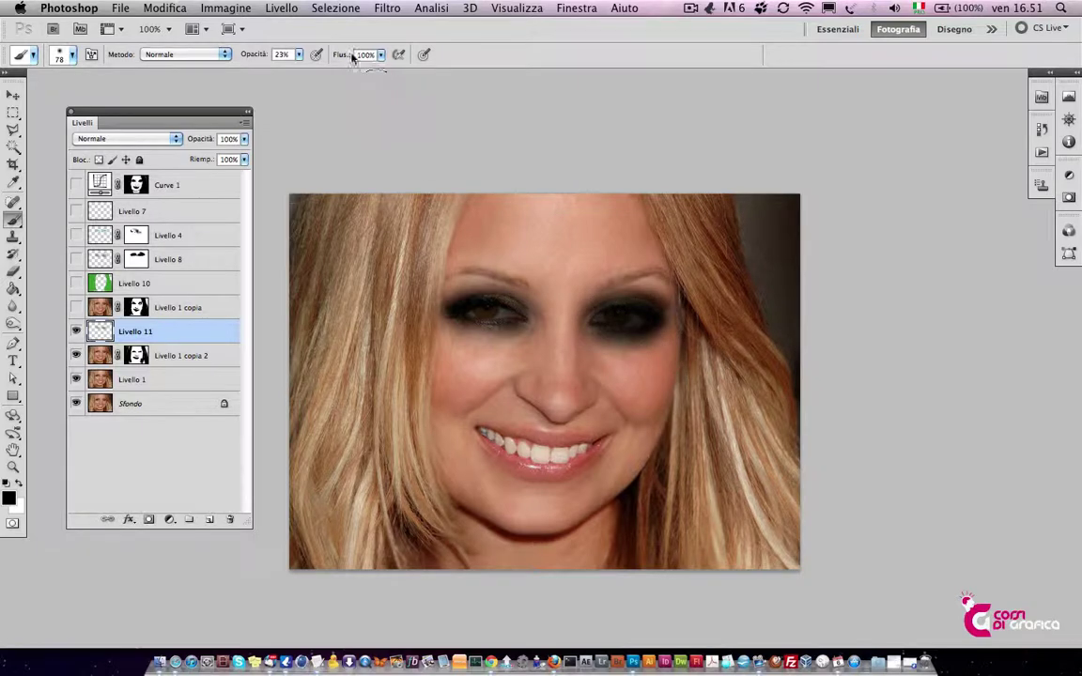
click(385, 9)
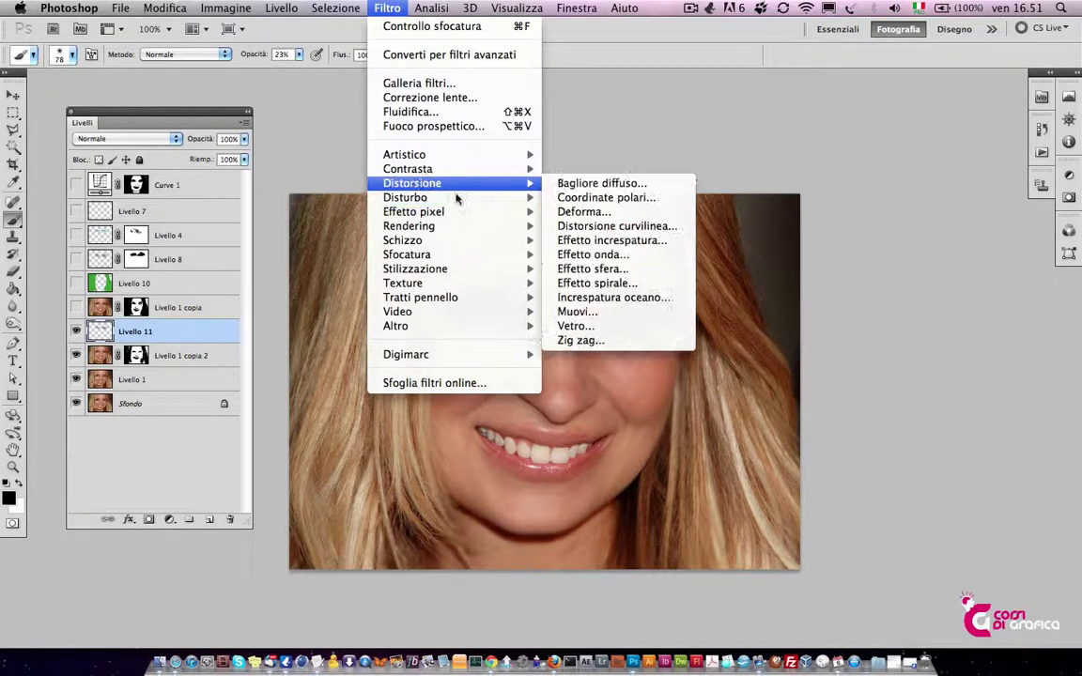
mouse_move(406, 254)
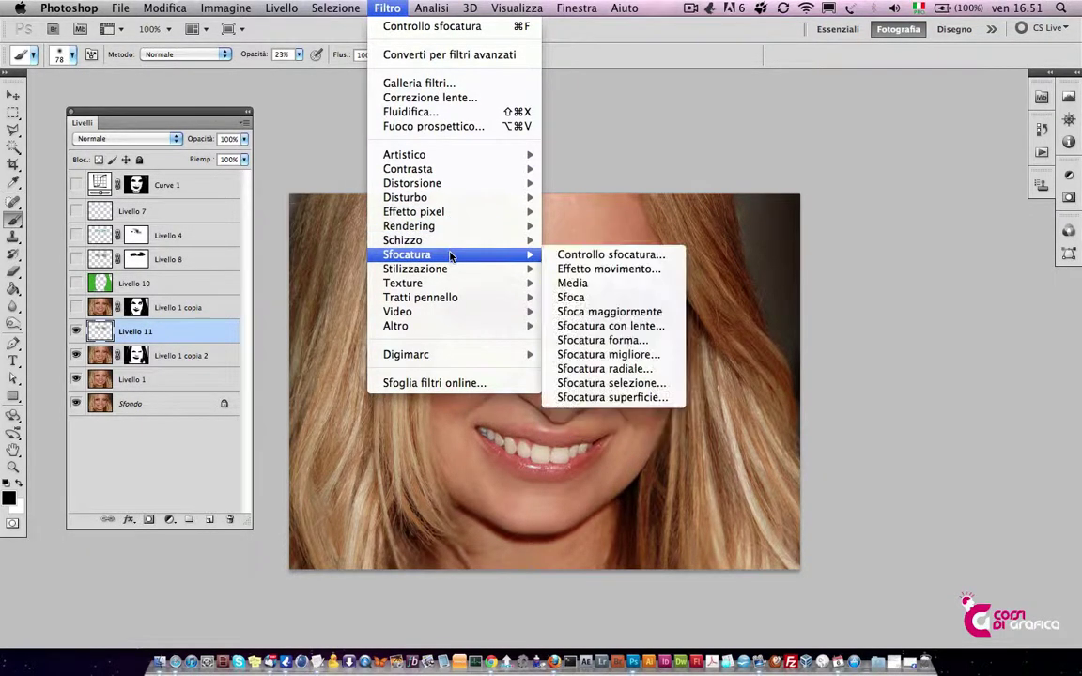
Blur the eye shadow layer with a 5,5 pixel Gaussian blur and compare it on and off
click(611, 254)
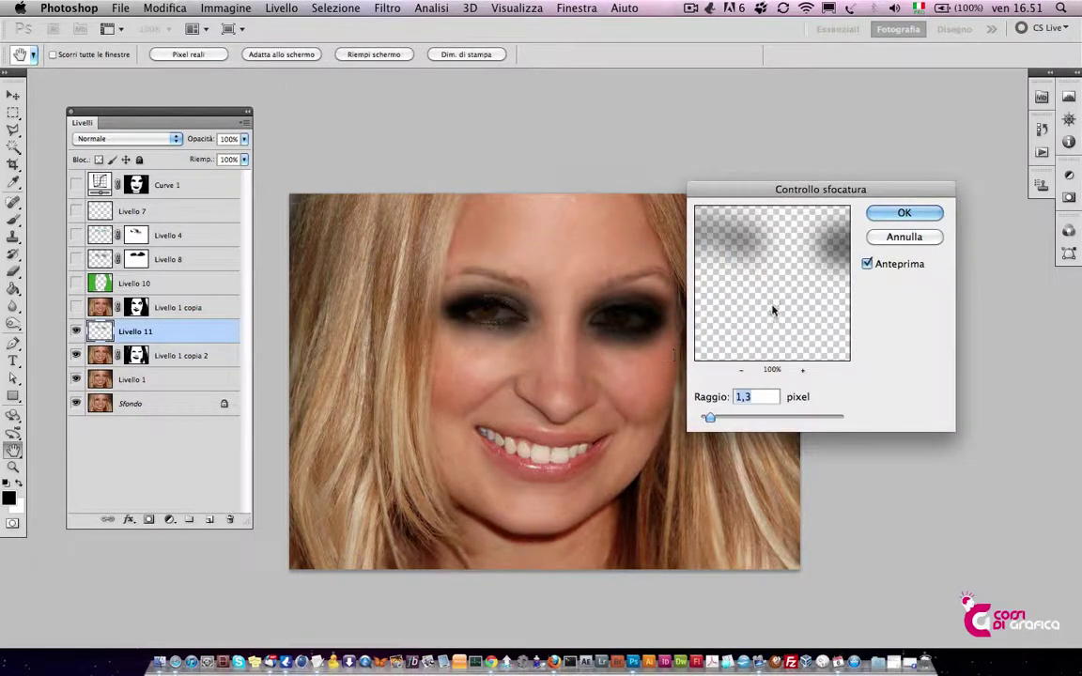
drag(711, 420, 725, 420)
drag(725, 419, 741, 418)
click(901, 214)
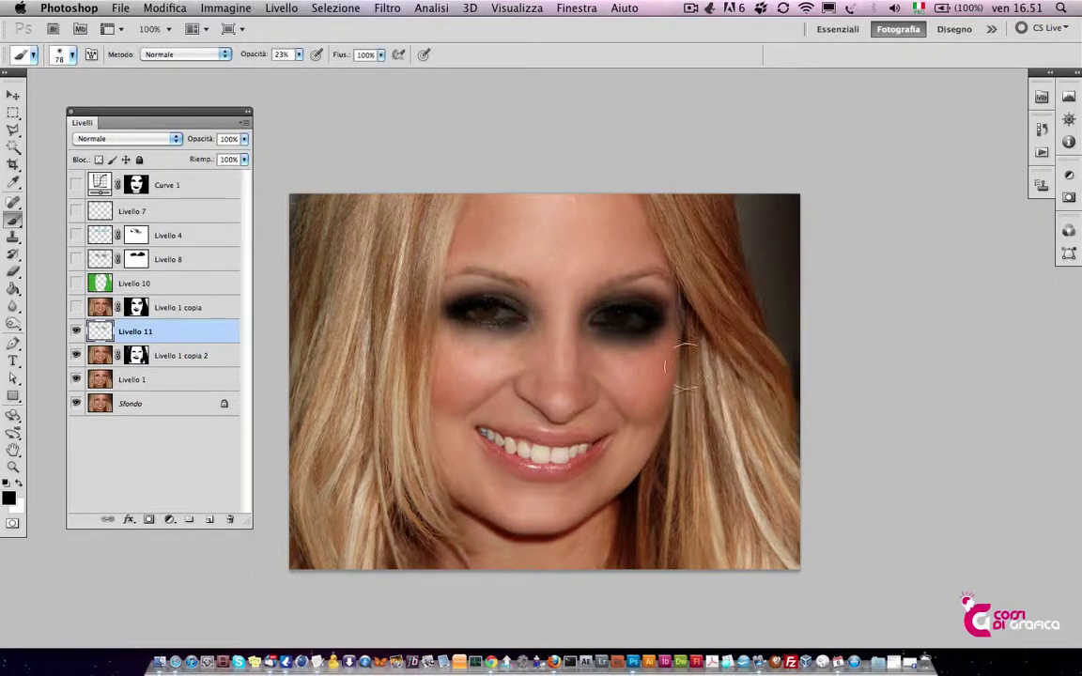
key(v)
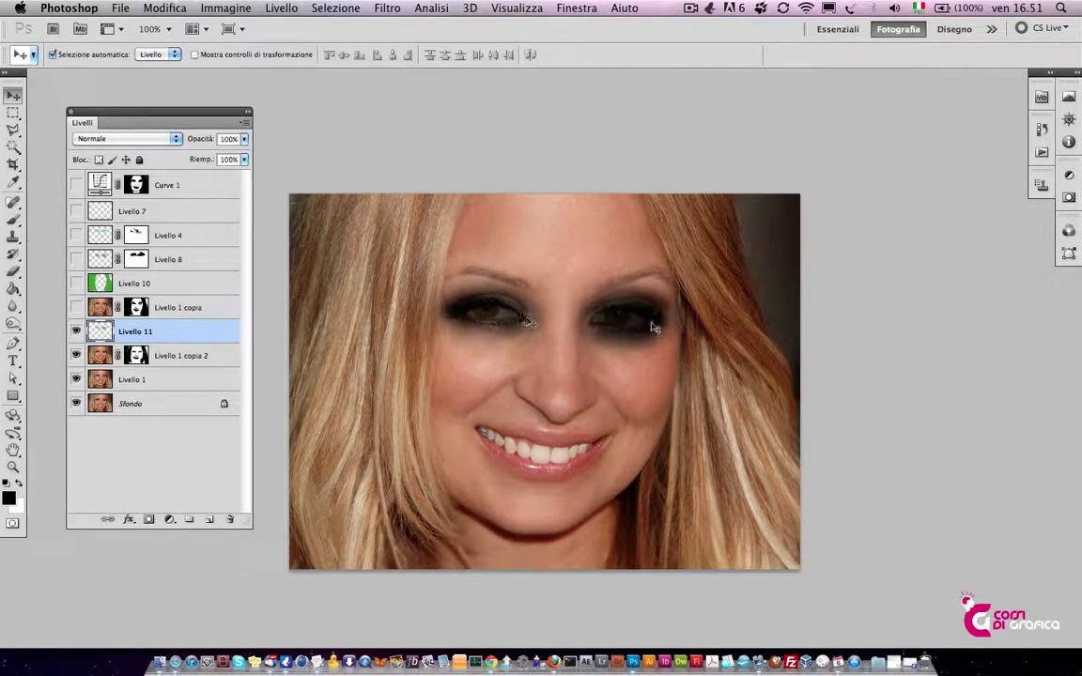
click(76, 331)
click(76, 332)
Set Livello 11's blend mode to Luce soffusa and add a white layer mask
click(139, 138)
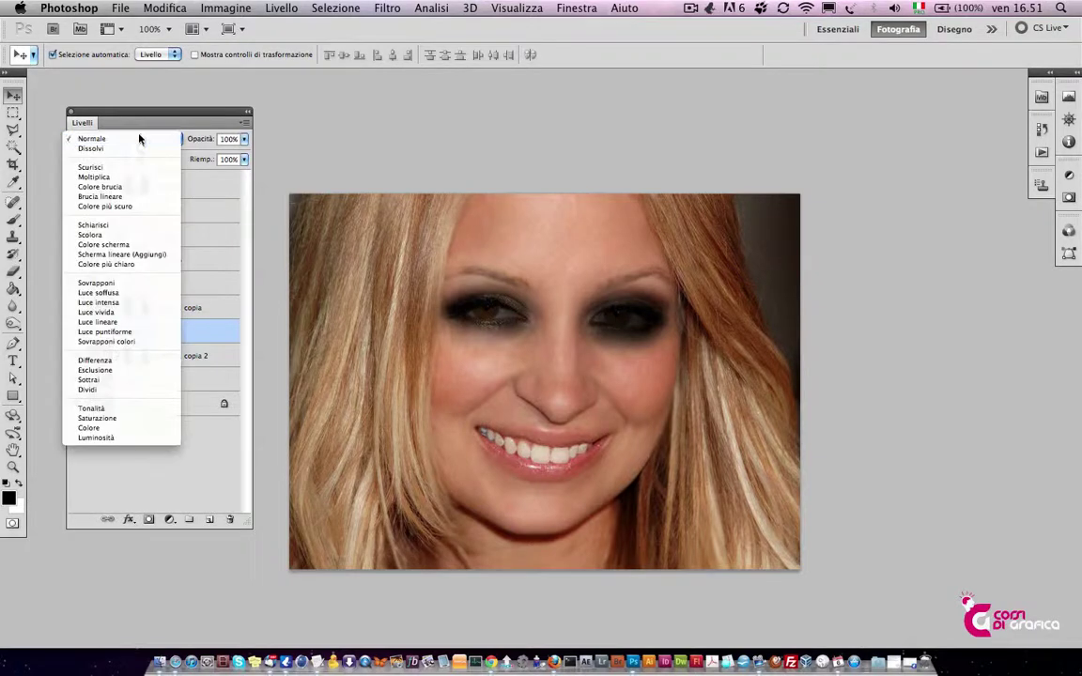
click(136, 293)
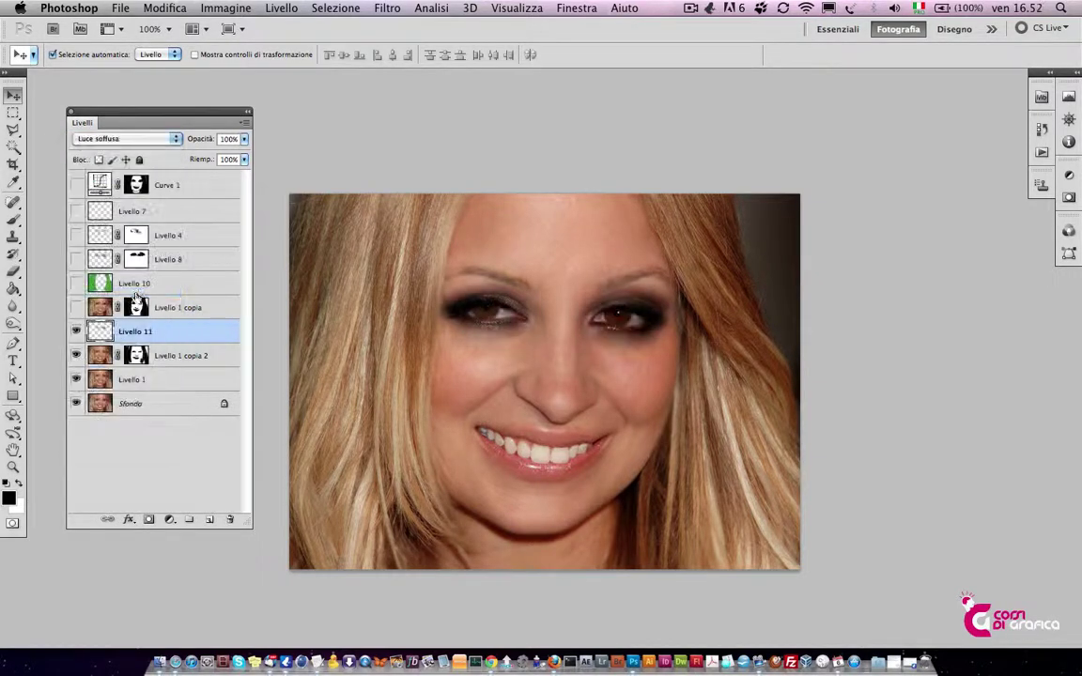
click(76, 331)
click(76, 331)
click(76, 331)
click(76, 331)
click(149, 519)
key(z)
click(548, 338)
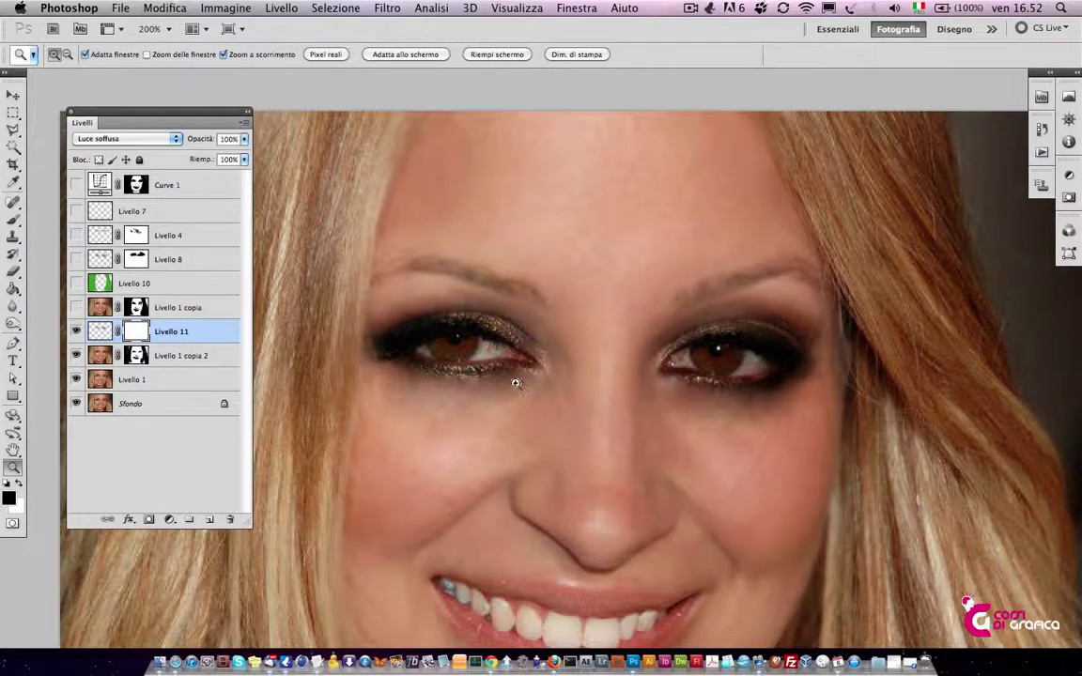
Set the brush to 32 px at 100% opacity
key(b)
right_click(444, 310)
drag(487, 338, 455, 334)
key(Return)
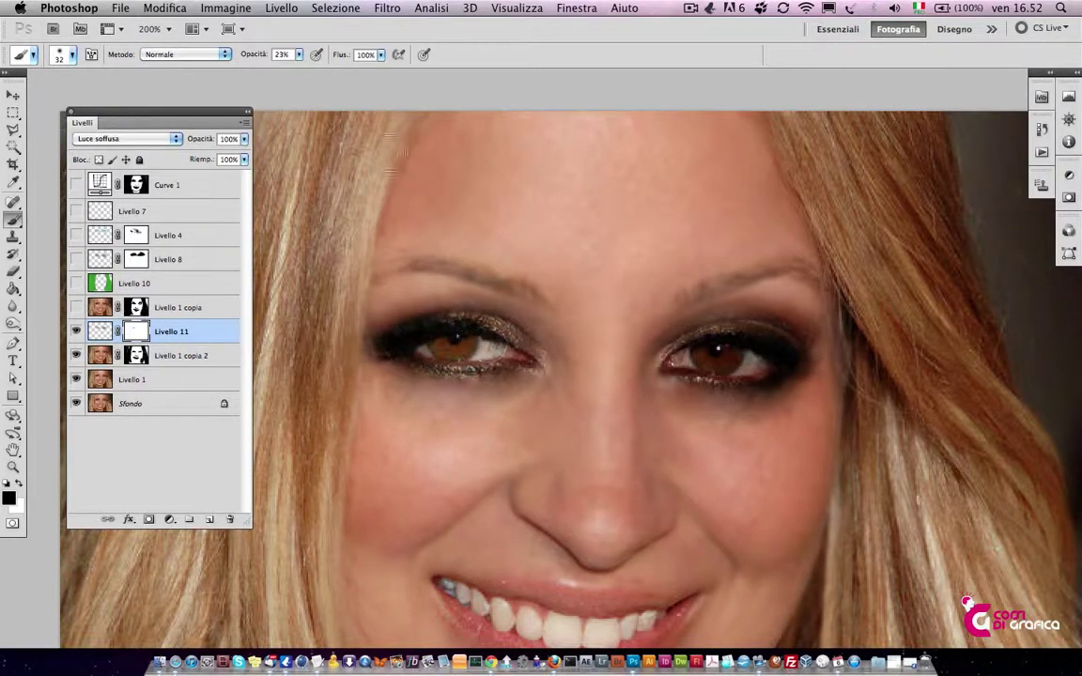
click(298, 54)
drag(272, 67, 334, 67)
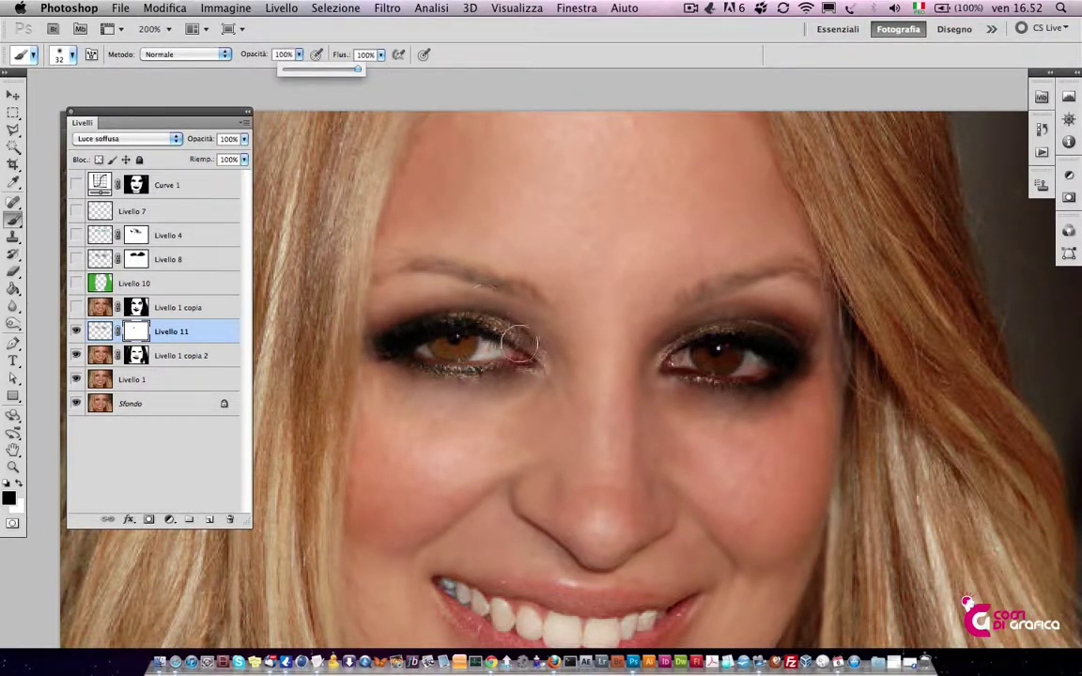
Mask the shadow off both eyes, then hide Livello 11 and show Livello 8
mouse_move(456, 337)
mouse_down()
mouse_move(399, 346)
mouse_move(470, 322)
mouse_up()
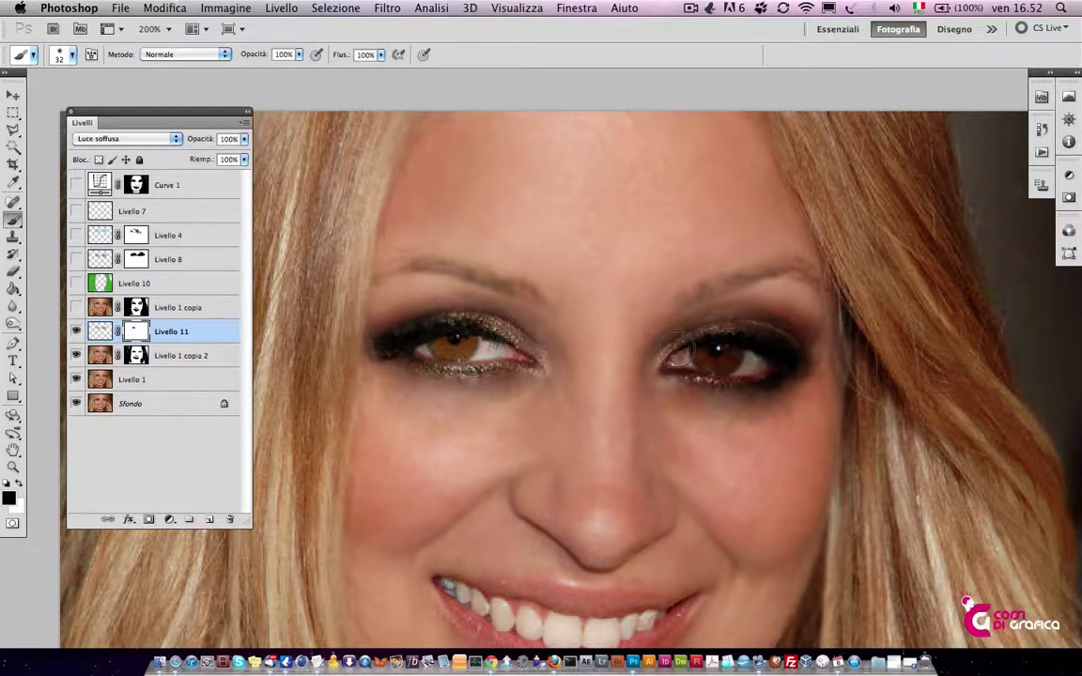
mouse_move(657, 333)
mouse_down()
mouse_move(784, 356)
mouse_move(759, 355)
mouse_up()
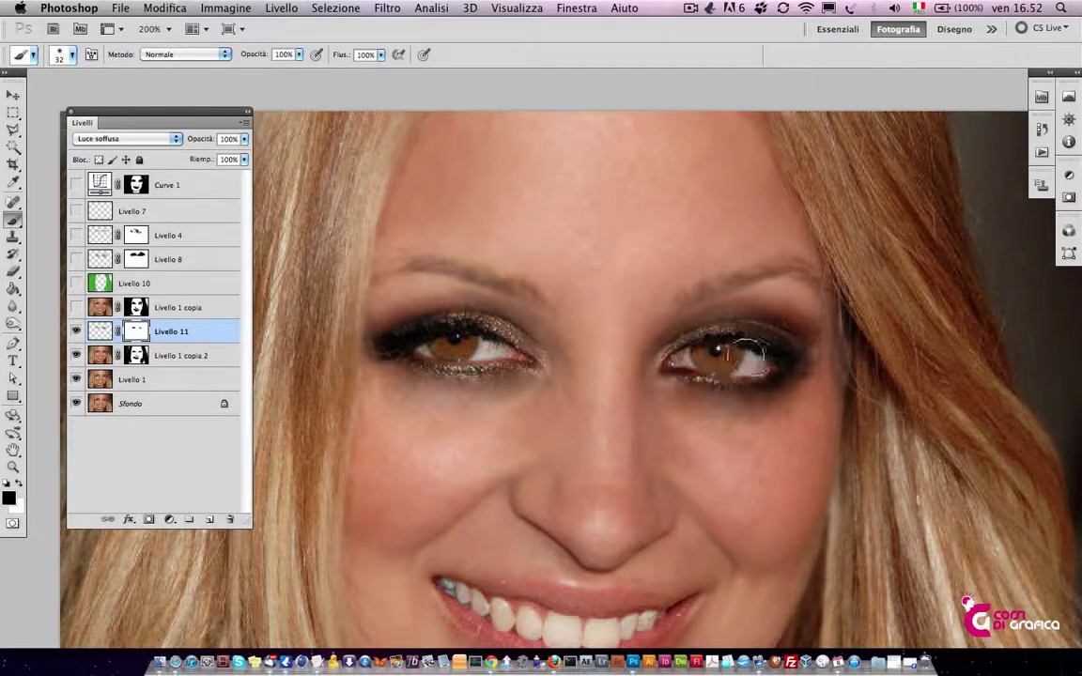
key(z)
alt+click(683, 357)
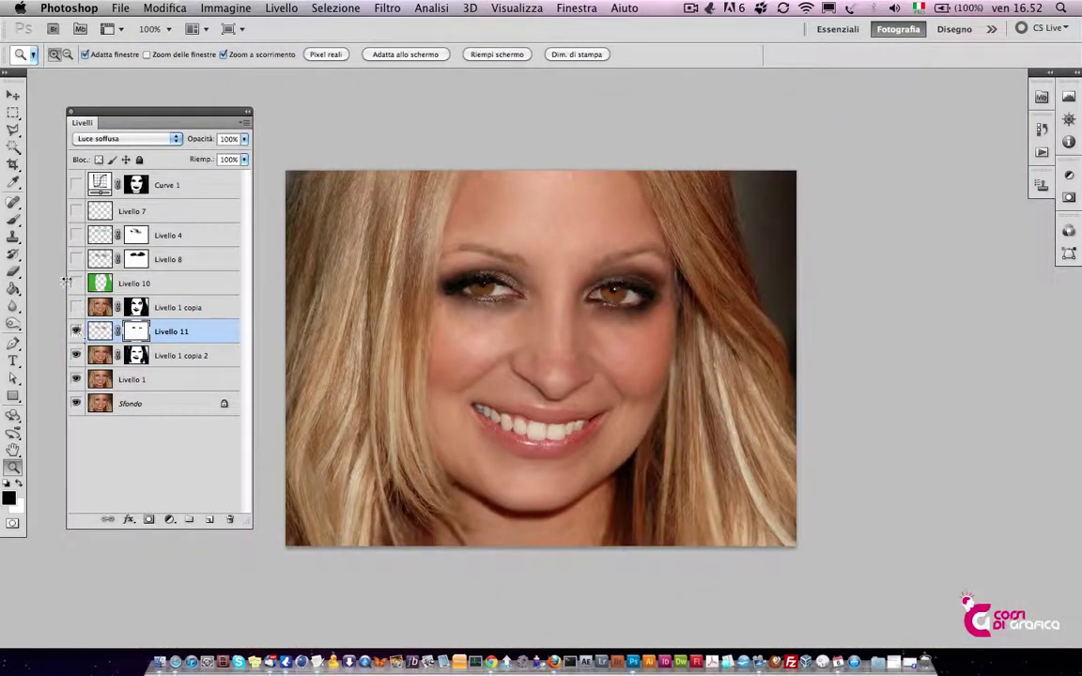
click(75, 330)
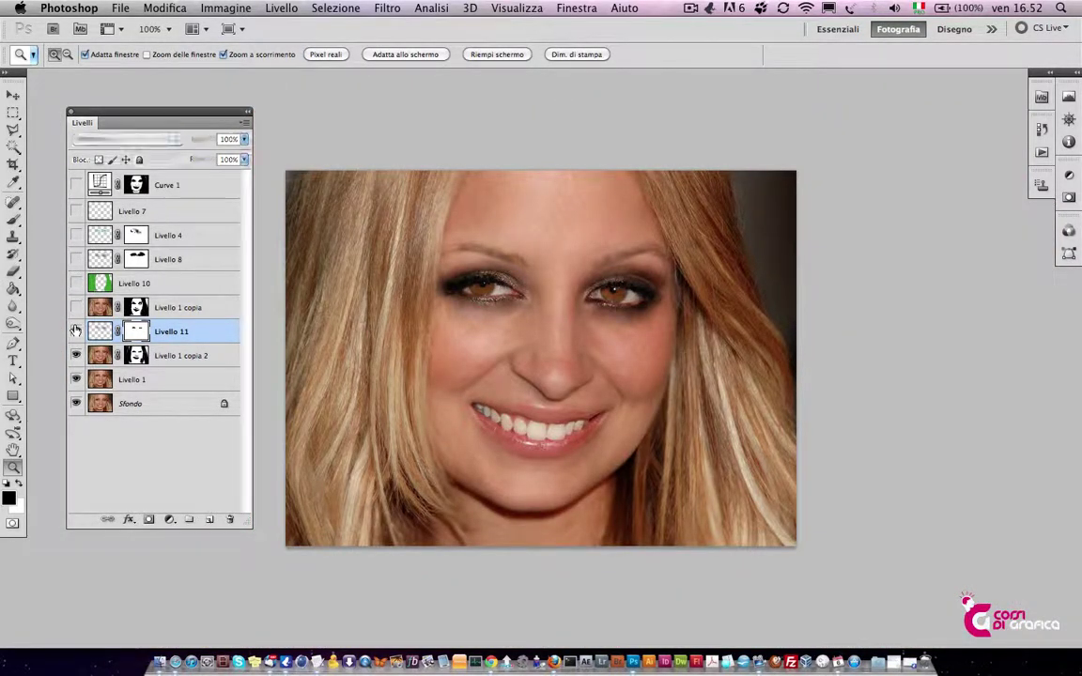
click(75, 260)
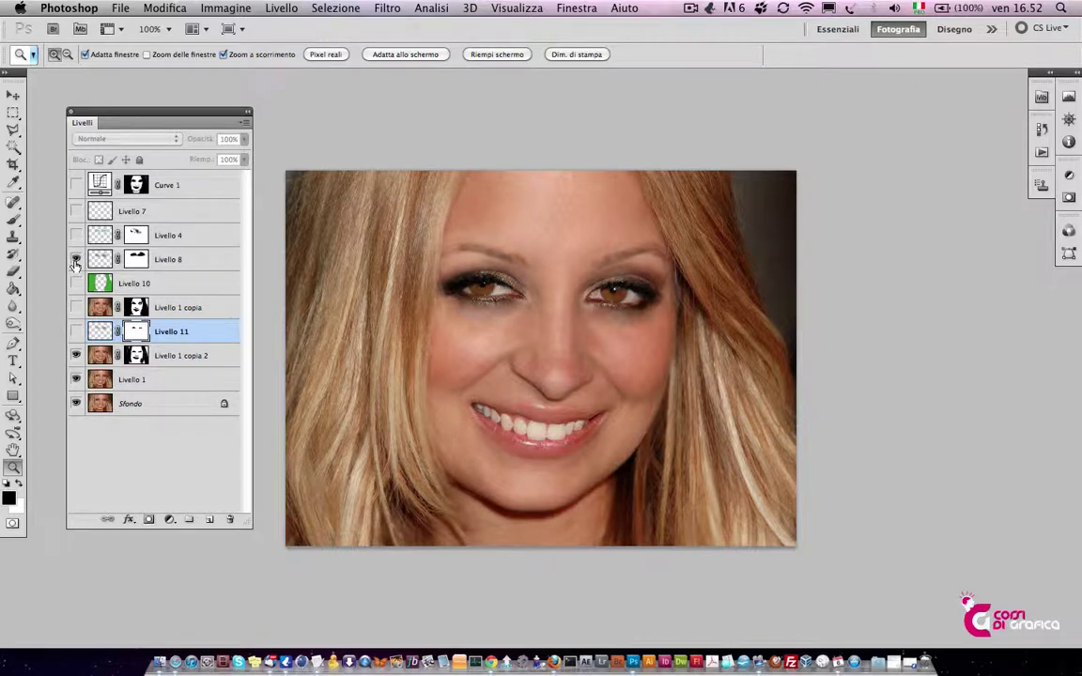
Show the Livello 11 eye shadow layer and hide Livello 8
click(75, 259)
click(75, 259)
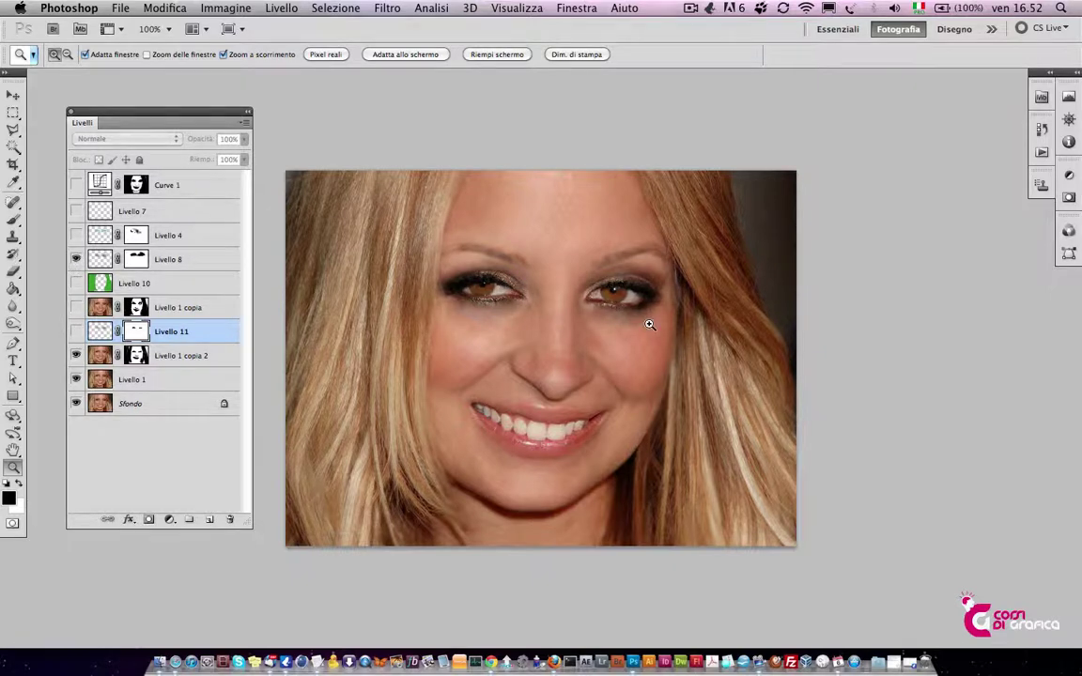
click(75, 330)
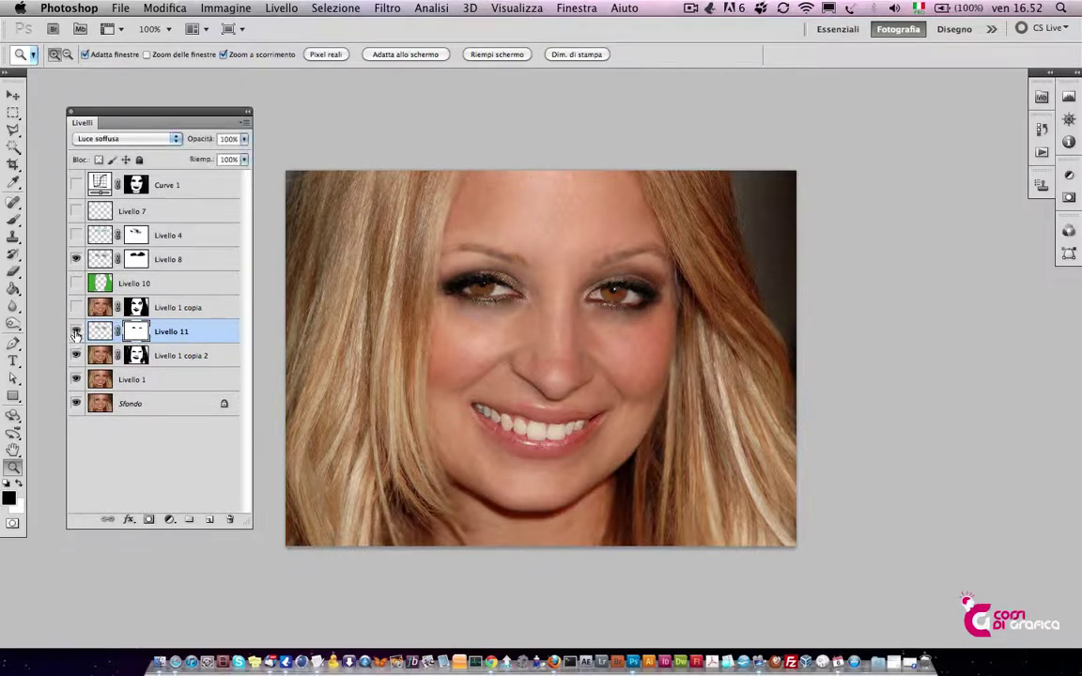
click(75, 260)
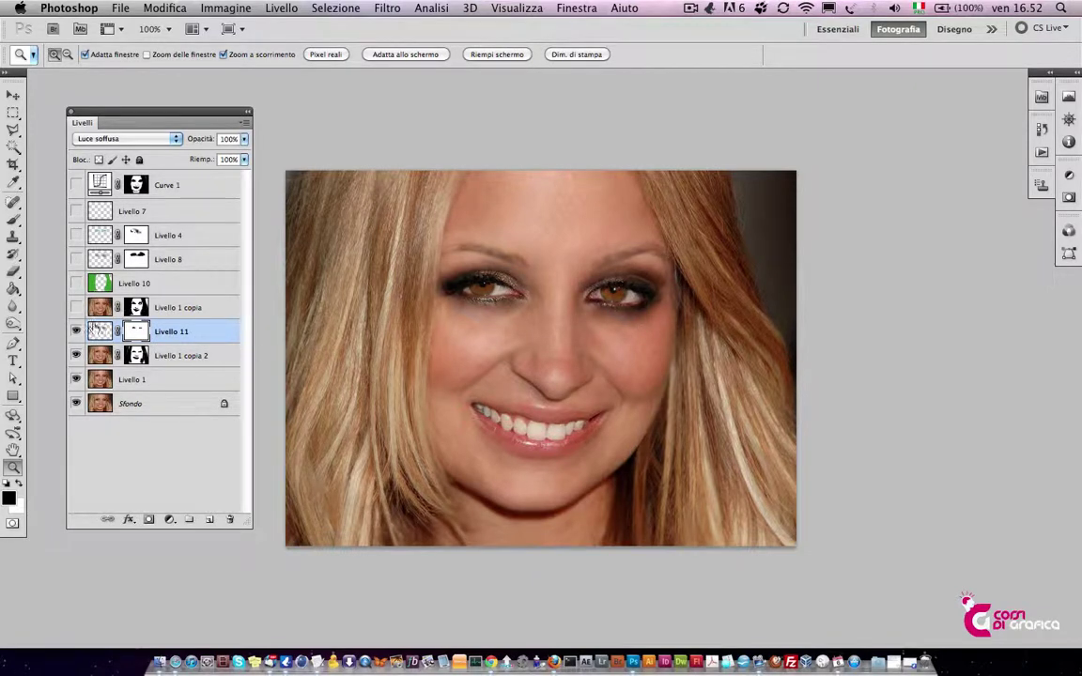
Set up a 59 px brush at 28% opacity for the mask
key(b)
right_click(603, 286)
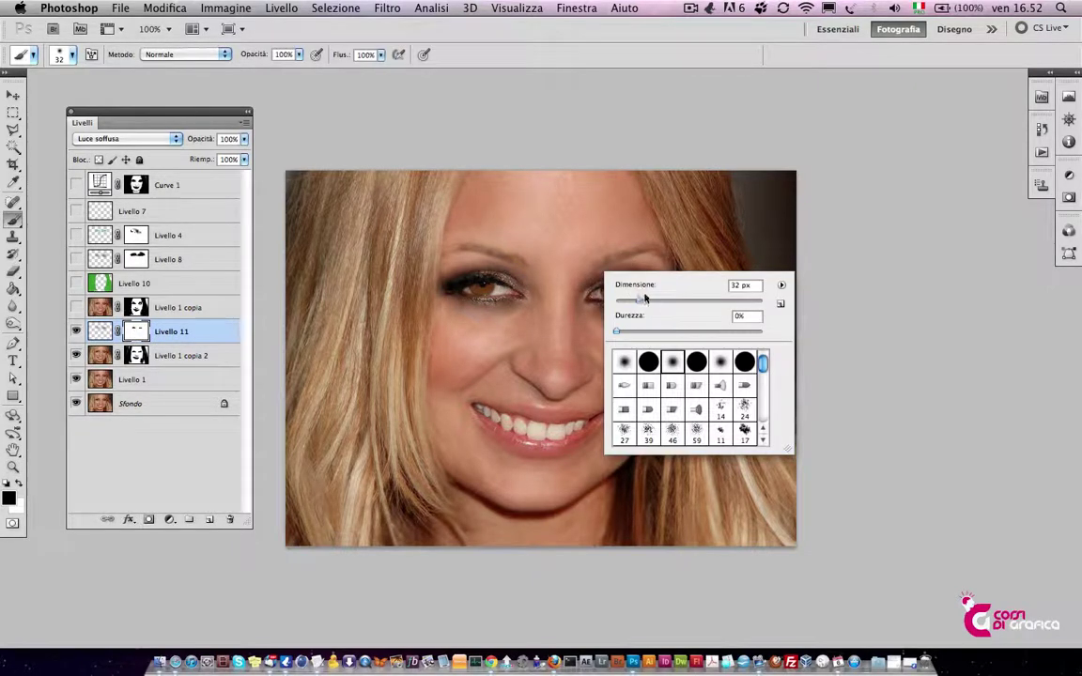
key(Return)
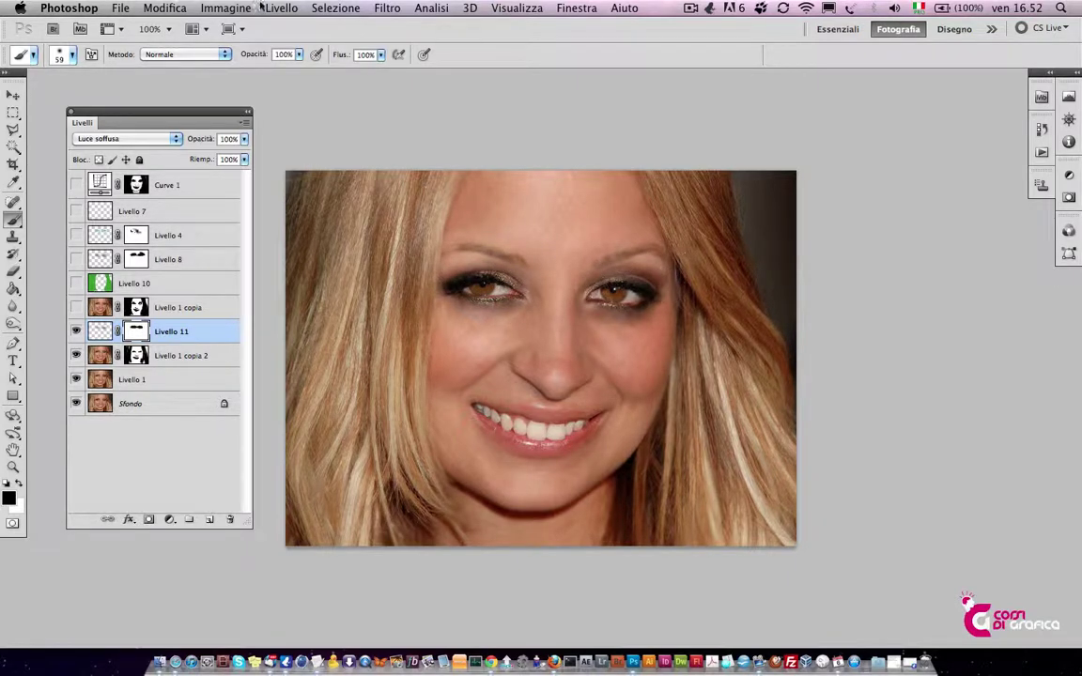
drag(299, 55, 247, 71)
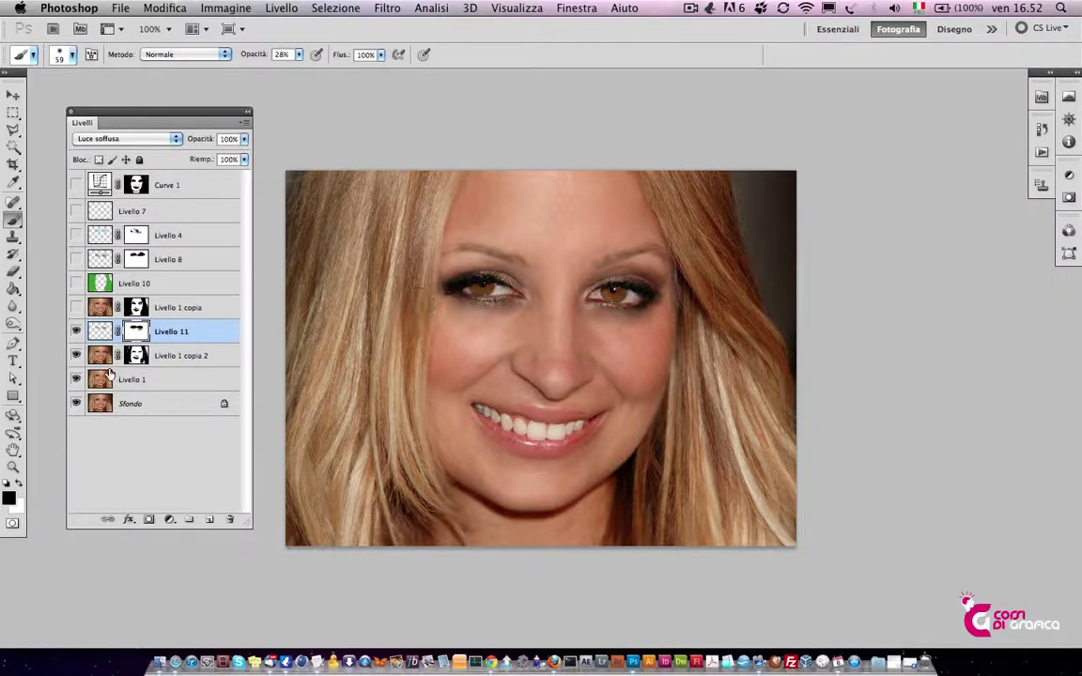
Compare Livello 11 on and off, preview Livello 4's green shadow, hide it, then select Livello 1 copia 2
click(75, 330)
click(76, 331)
click(75, 331)
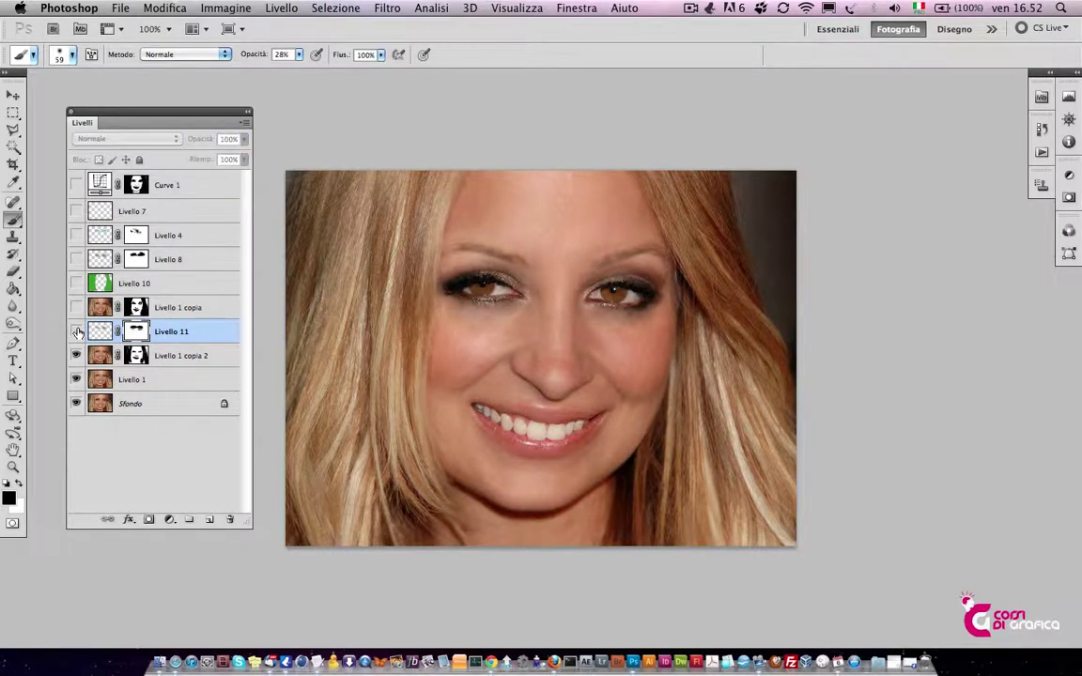
click(76, 330)
click(99, 260)
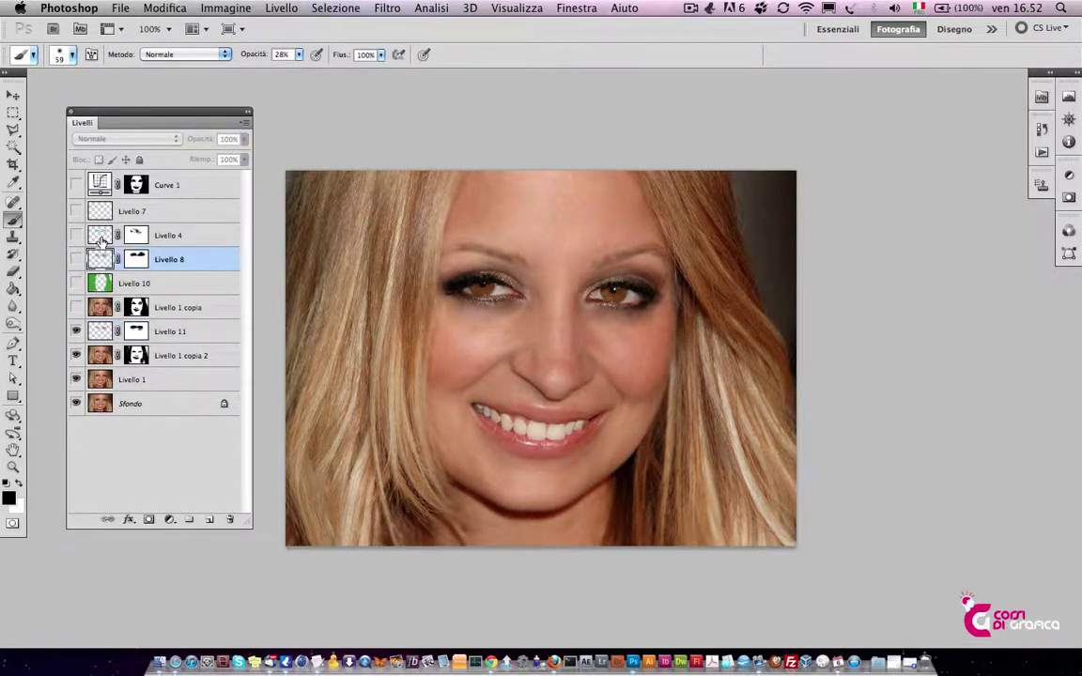
click(100, 239)
click(77, 234)
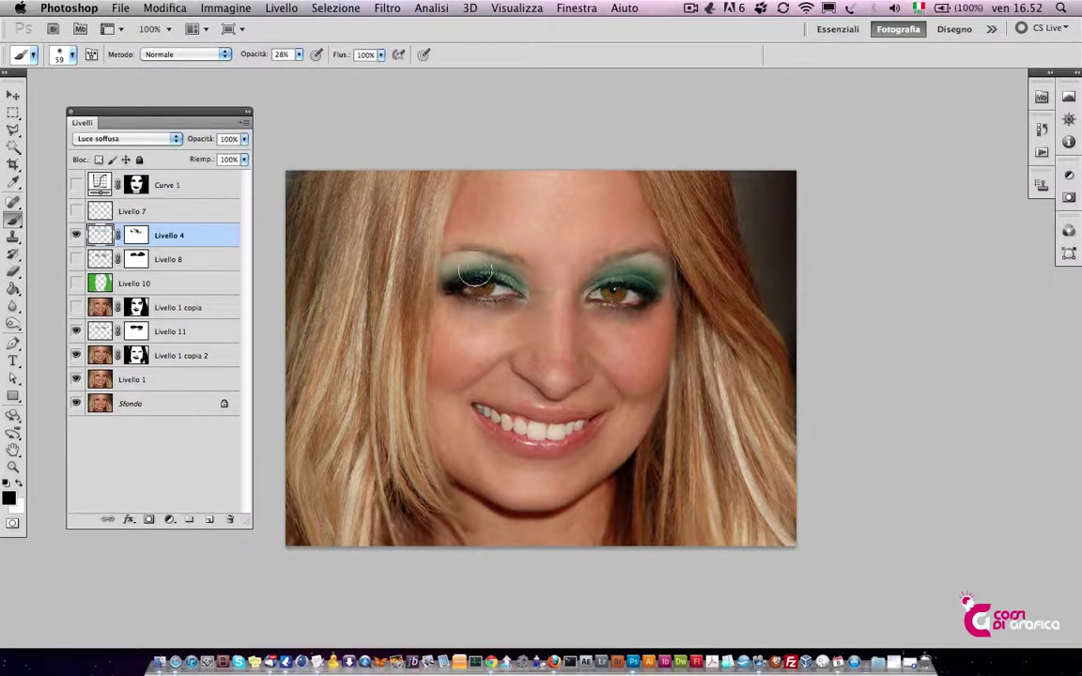
click(77, 236)
click(103, 360)
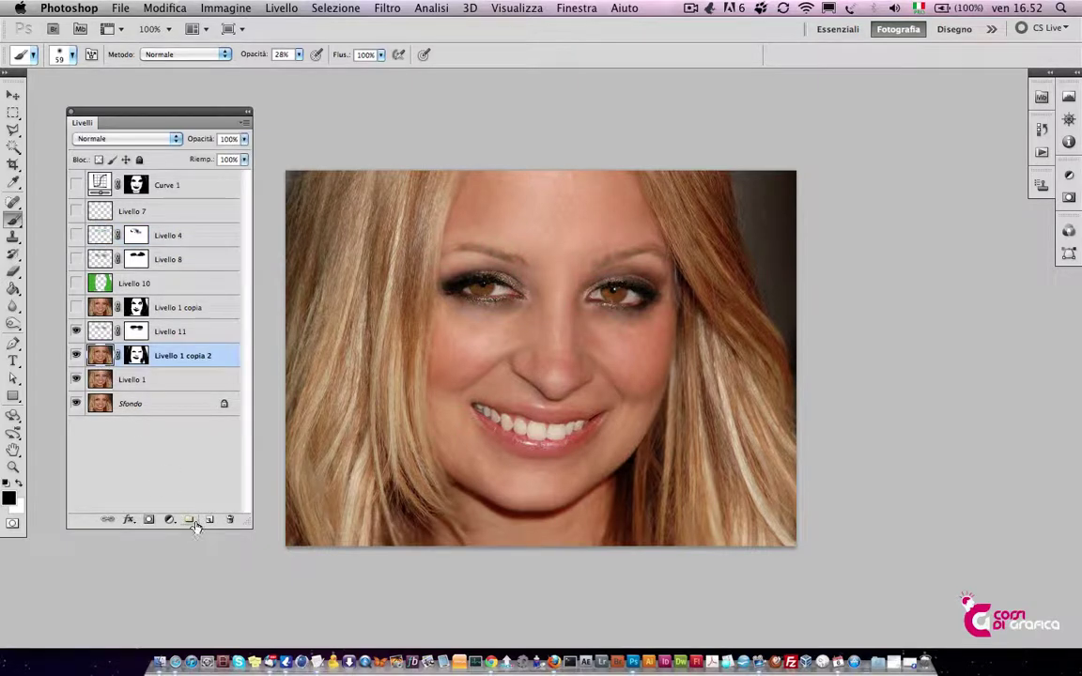
Add a new empty layer, zoom to 200%, and set the foreground colour to magenta #df00e7
click(101, 336)
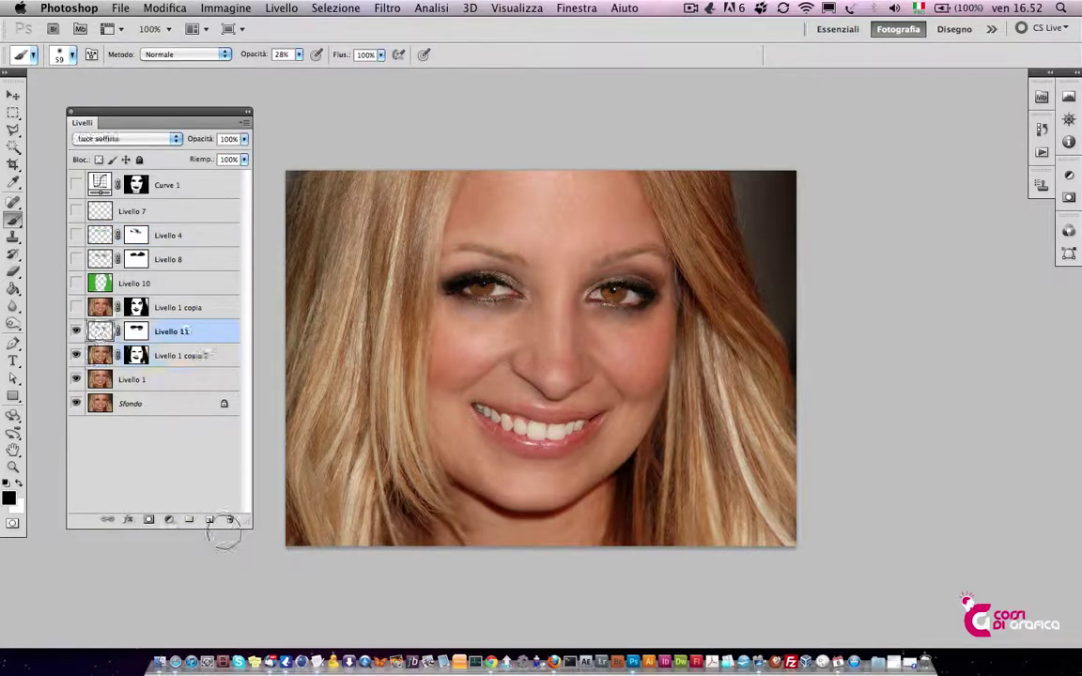
click(209, 519)
key(z)
click(495, 368)
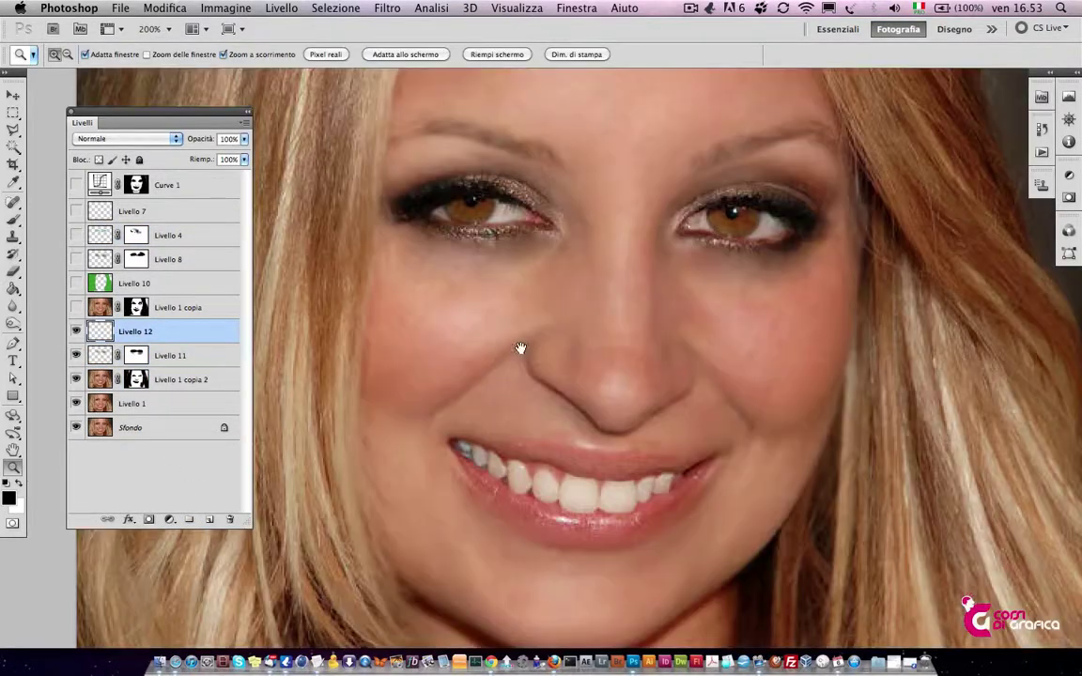
click(13, 497)
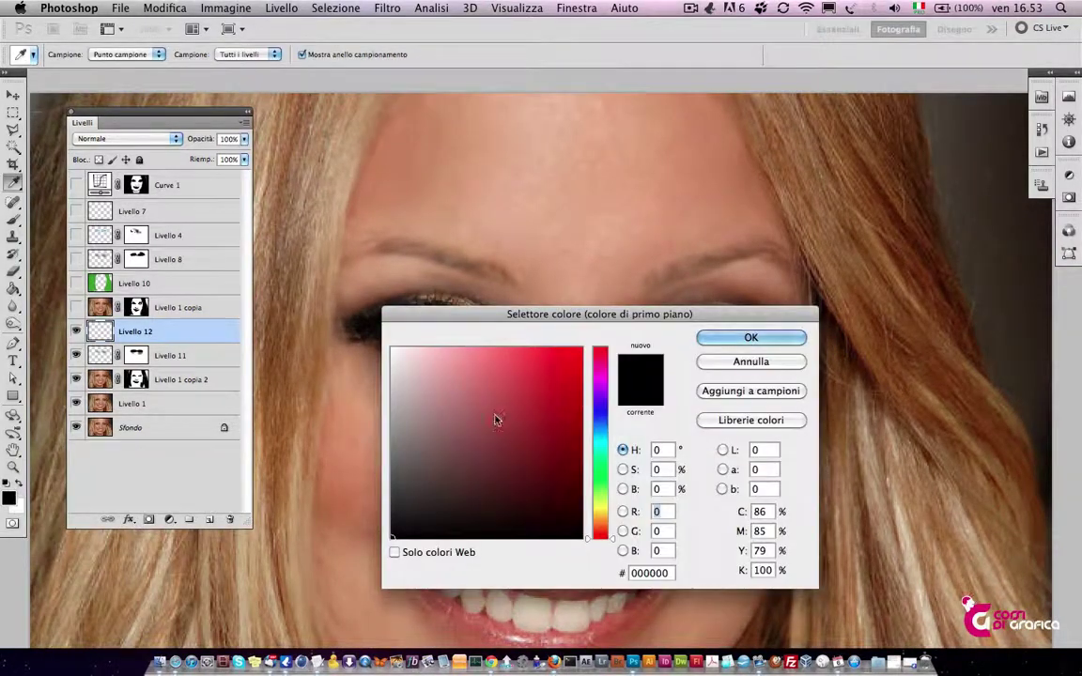
click(597, 381)
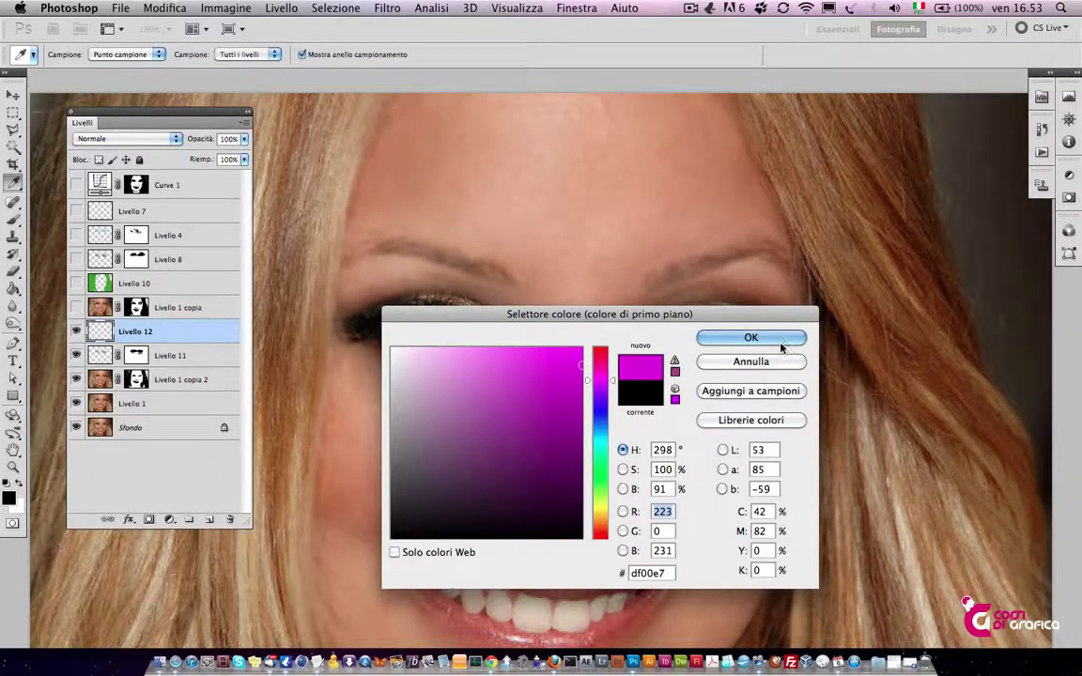
click(751, 337)
Paint magenta over both upper eyelids with a 100% opacity brush, widening toward the right brow
key(b)
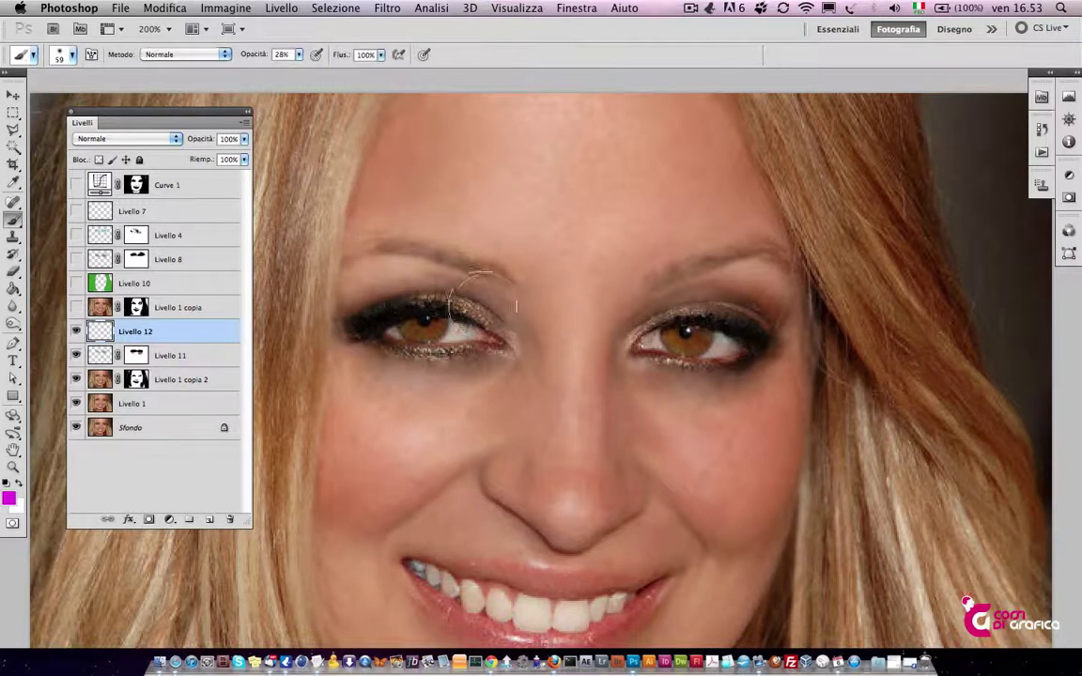
right_click(495, 315)
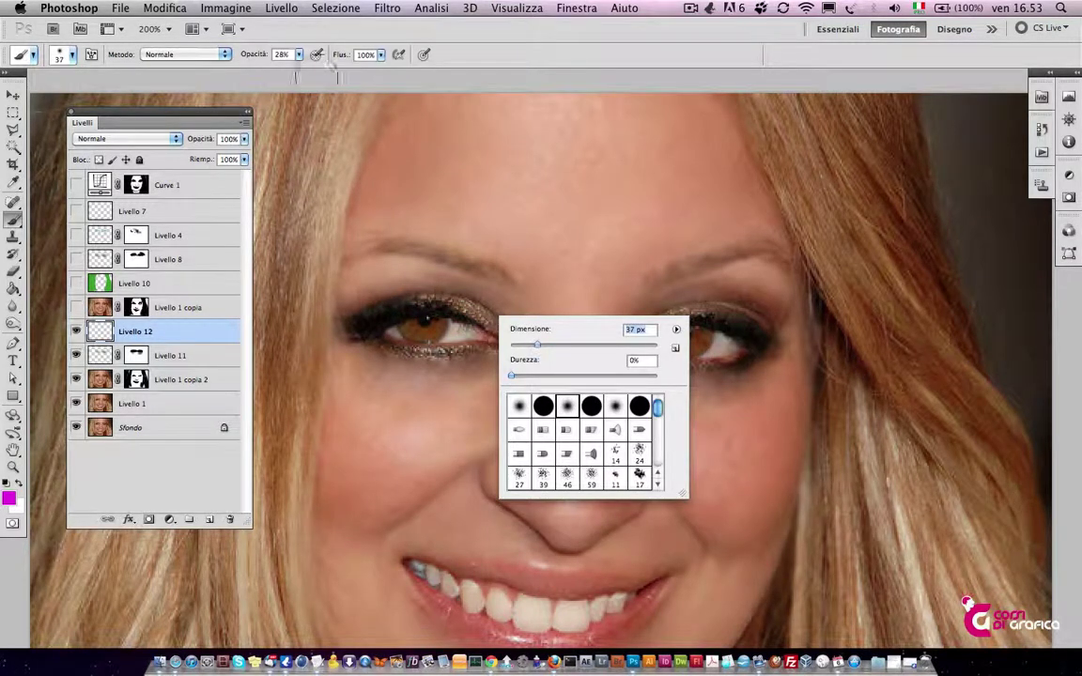
click(298, 57)
drag(328, 72, 361, 72)
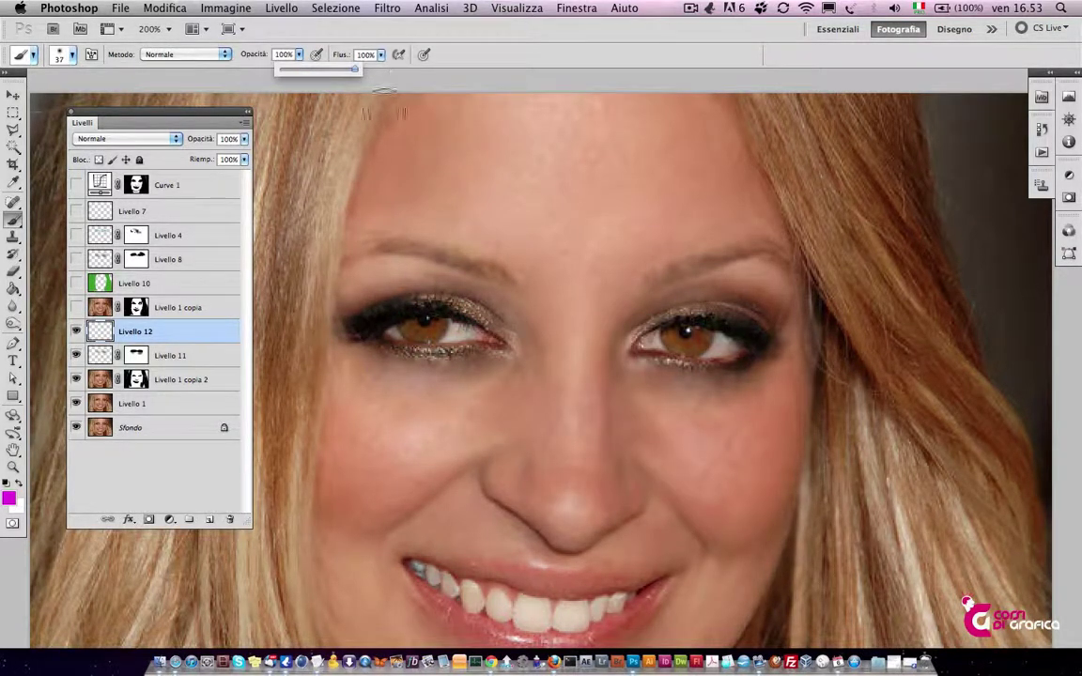
drag(515, 314, 442, 290)
right_click(652, 329)
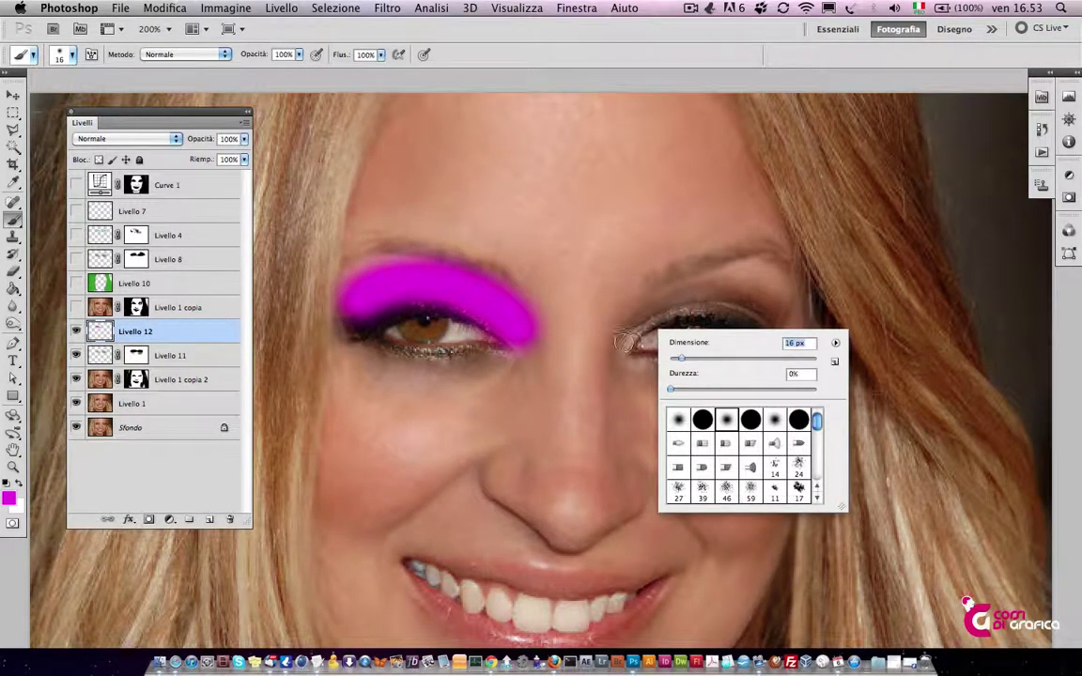
mouse_move(624, 343)
mouse_down()
mouse_move(780, 320)
mouse_move(795, 340)
mouse_up()
right_click(780, 320)
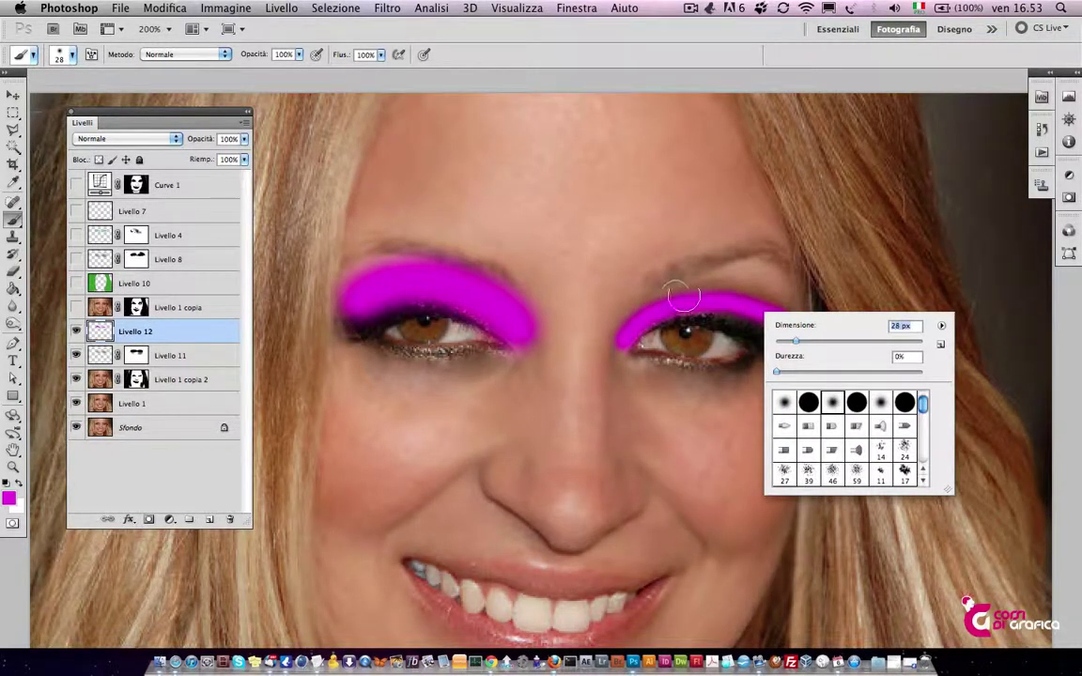
mouse_move(683, 297)
mouse_down()
mouse_move(763, 295)
mouse_move(775, 313)
mouse_move(752, 278)
mouse_move(668, 265)
mouse_up()
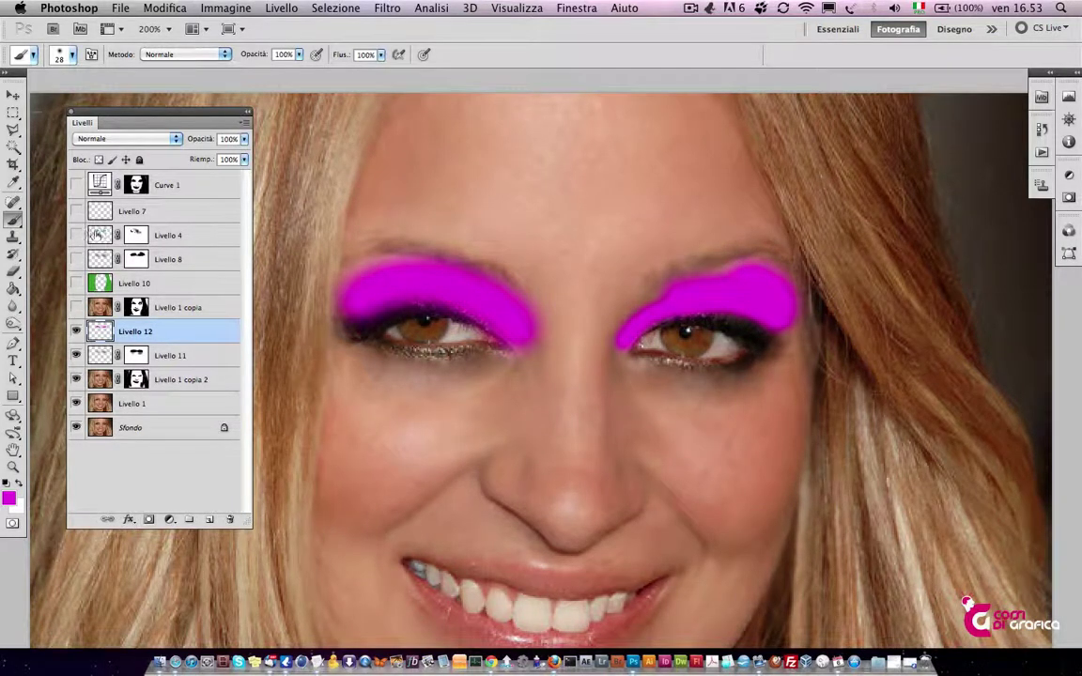
Compare the green Livello 4 shadow against the magenta one, then reselect Livello 12
click(76, 331)
click(76, 235)
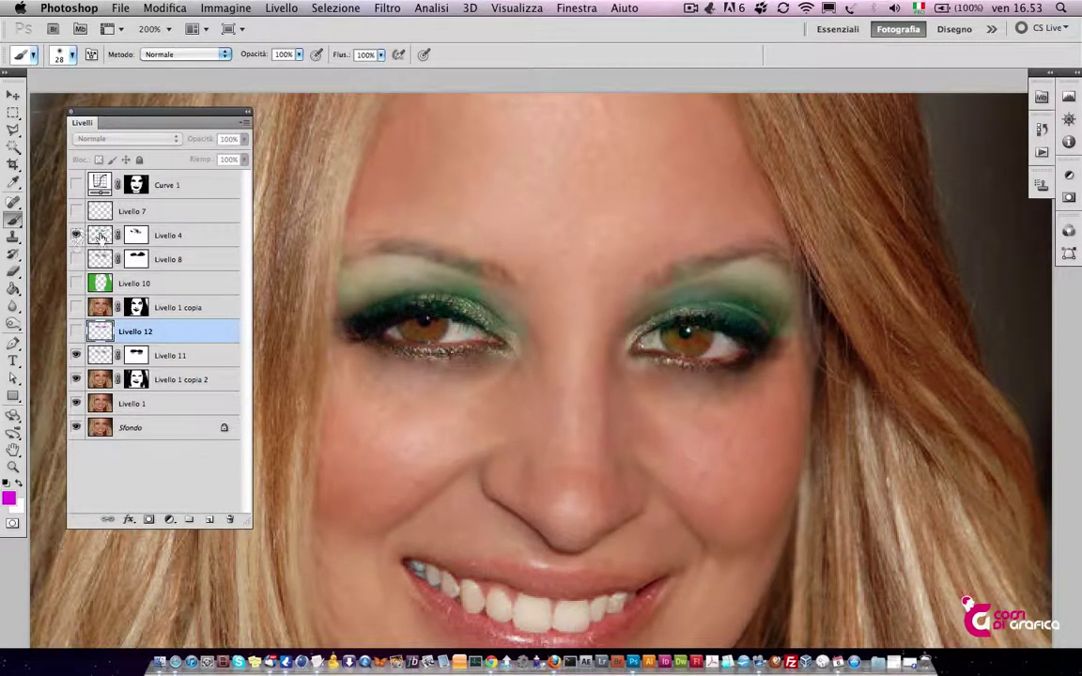
click(99, 235)
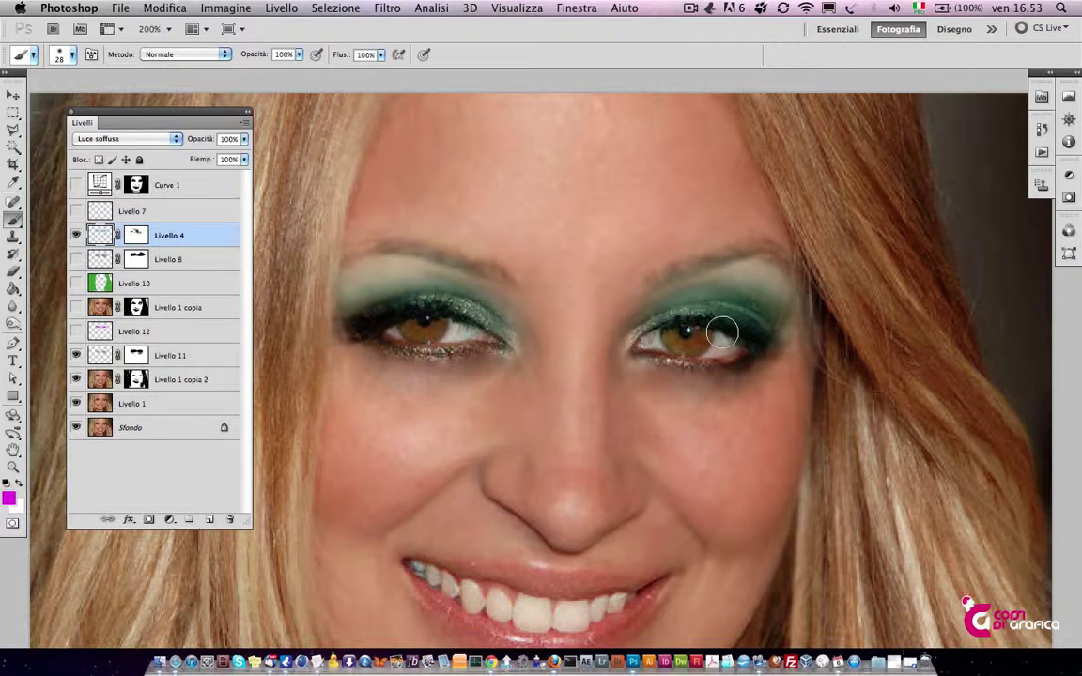
click(76, 235)
click(76, 332)
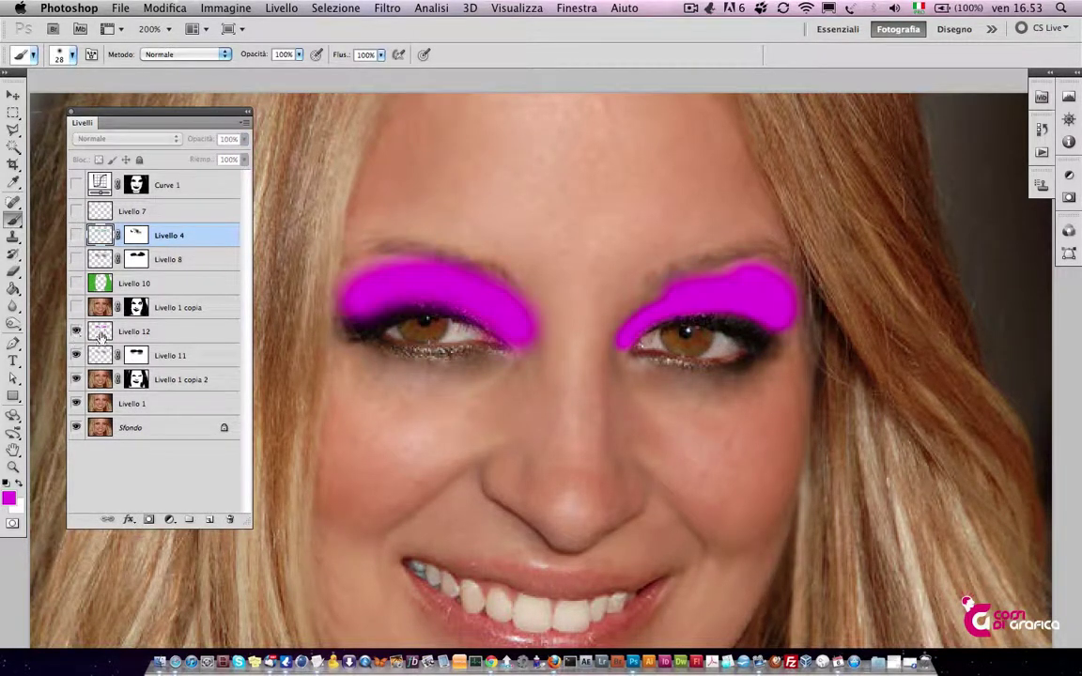
click(101, 333)
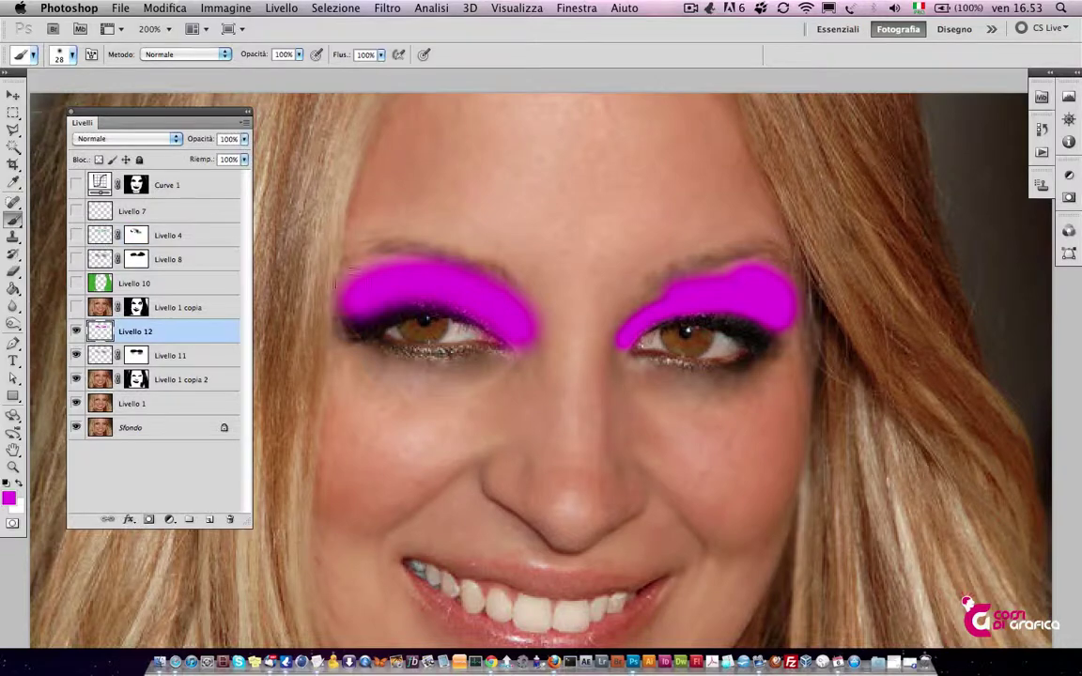
Set Livello 12's blend mode to Luce soffusa and zoom out to 100%
click(133, 139)
click(132, 279)
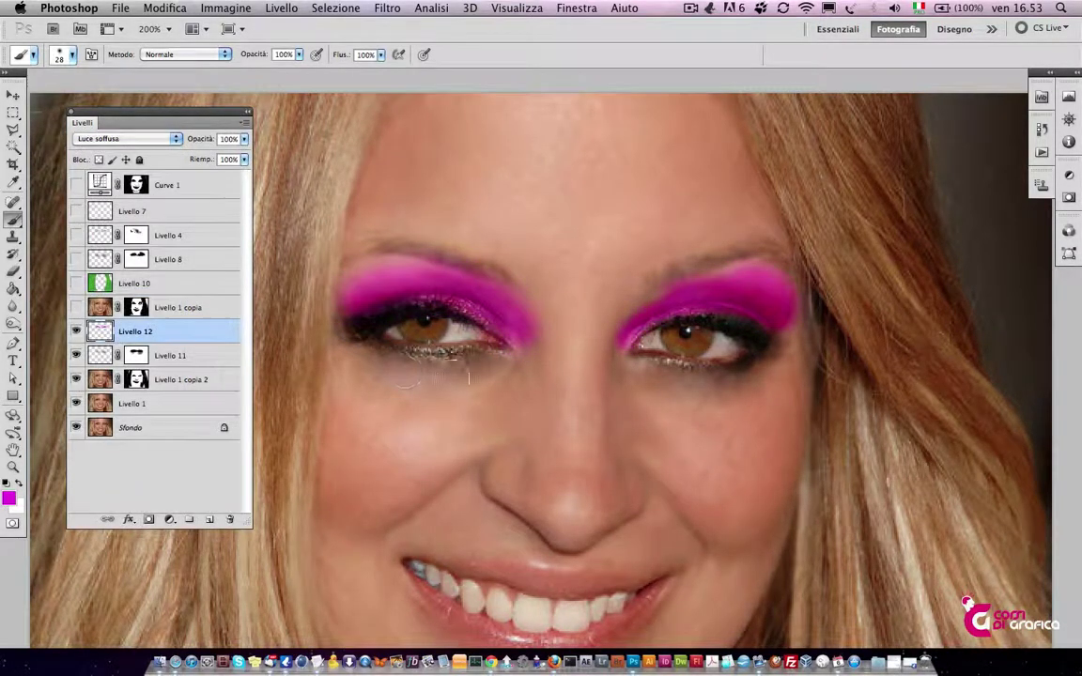
key(z)
alt+click(554, 384)
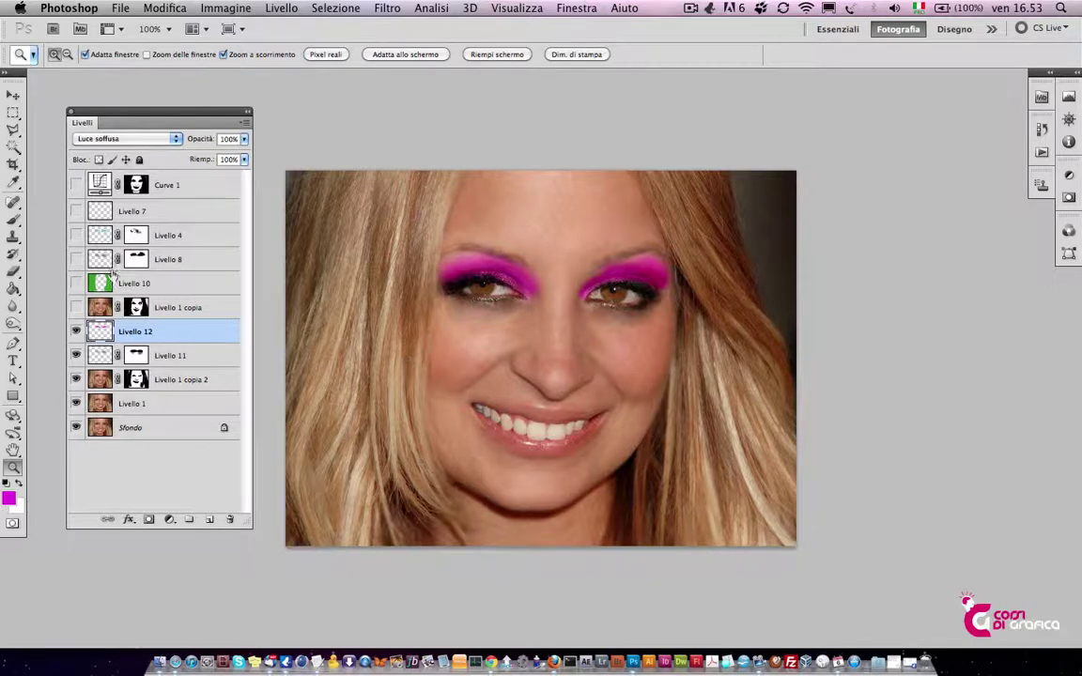
Check the green shadow's layer mask, hide Livello 4 again, and reselect Livello 12
click(95, 238)
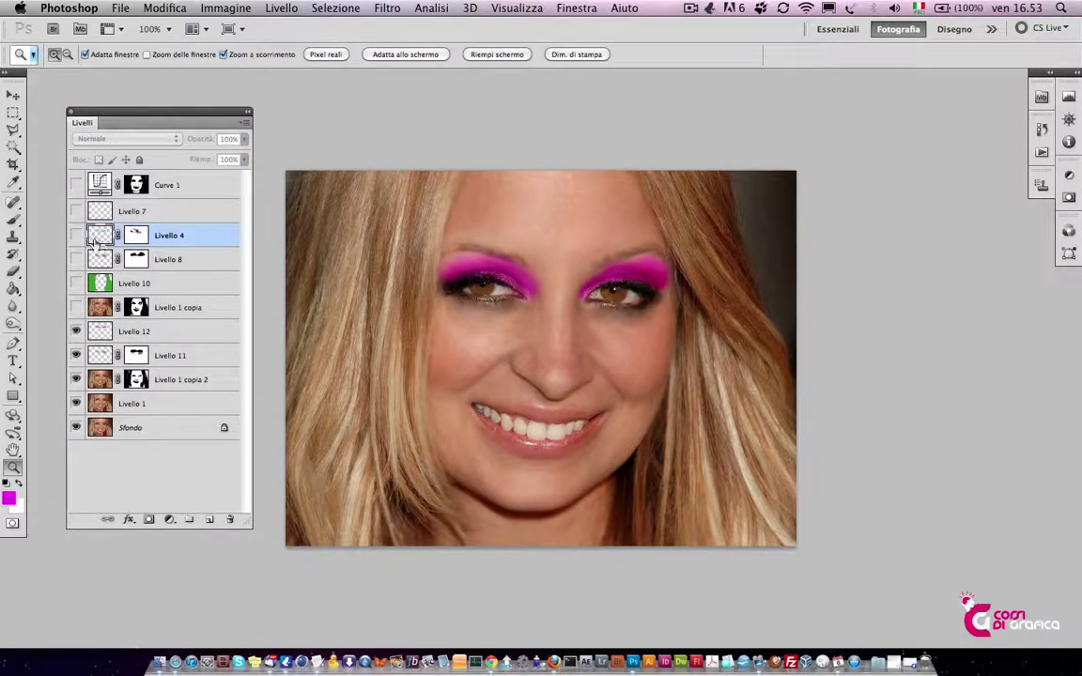
click(76, 235)
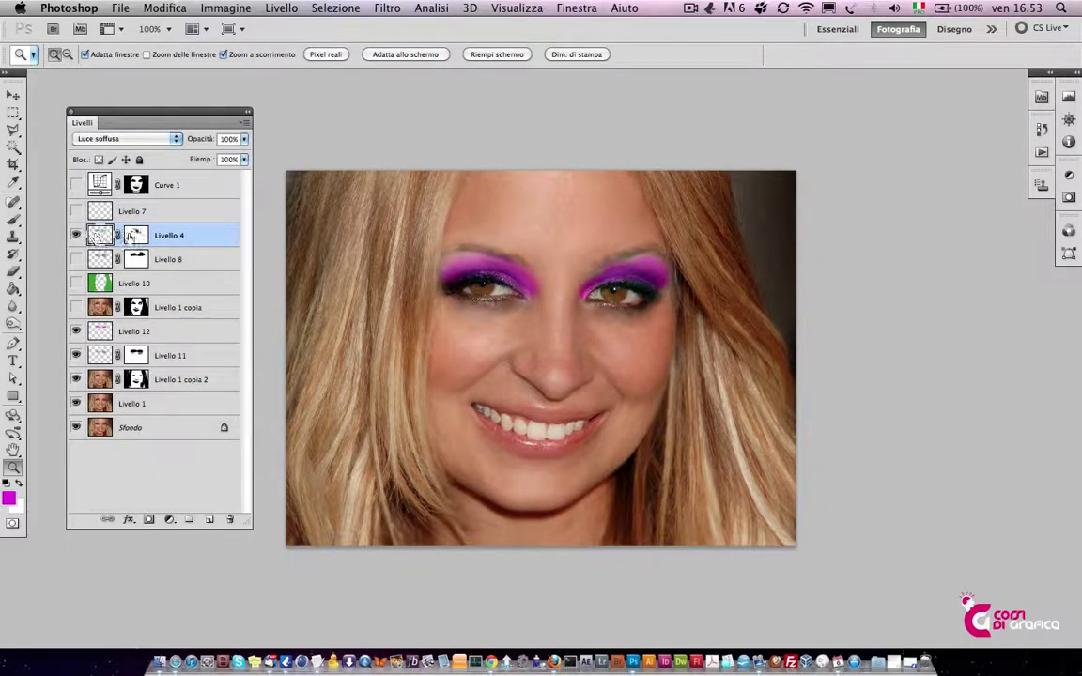
click(134, 238)
click(76, 235)
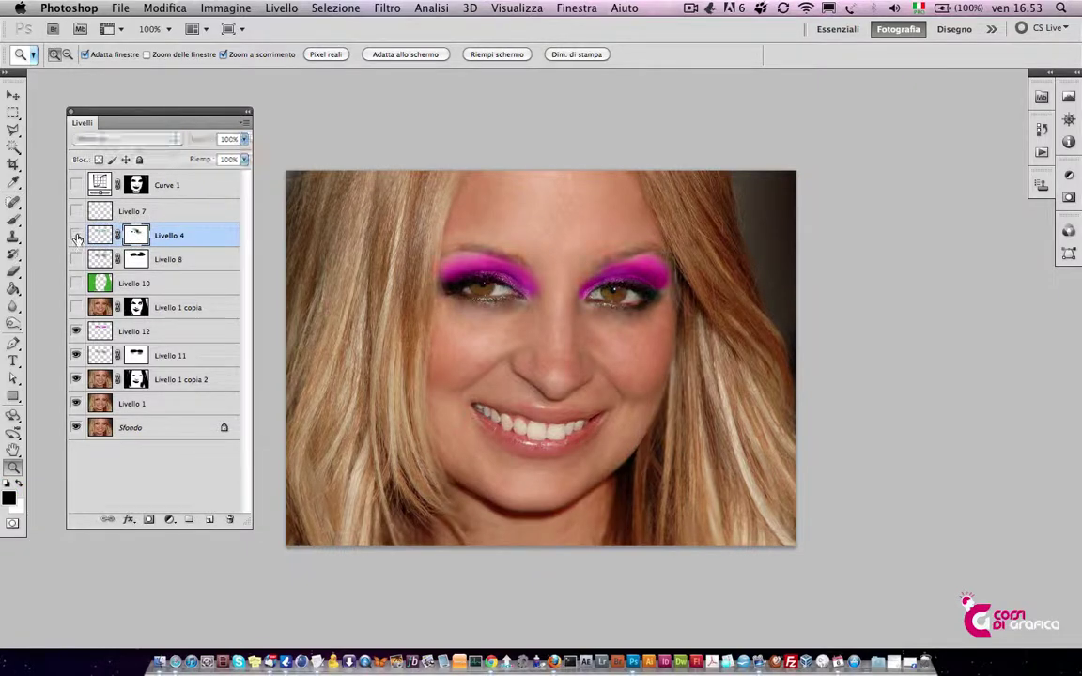
click(100, 331)
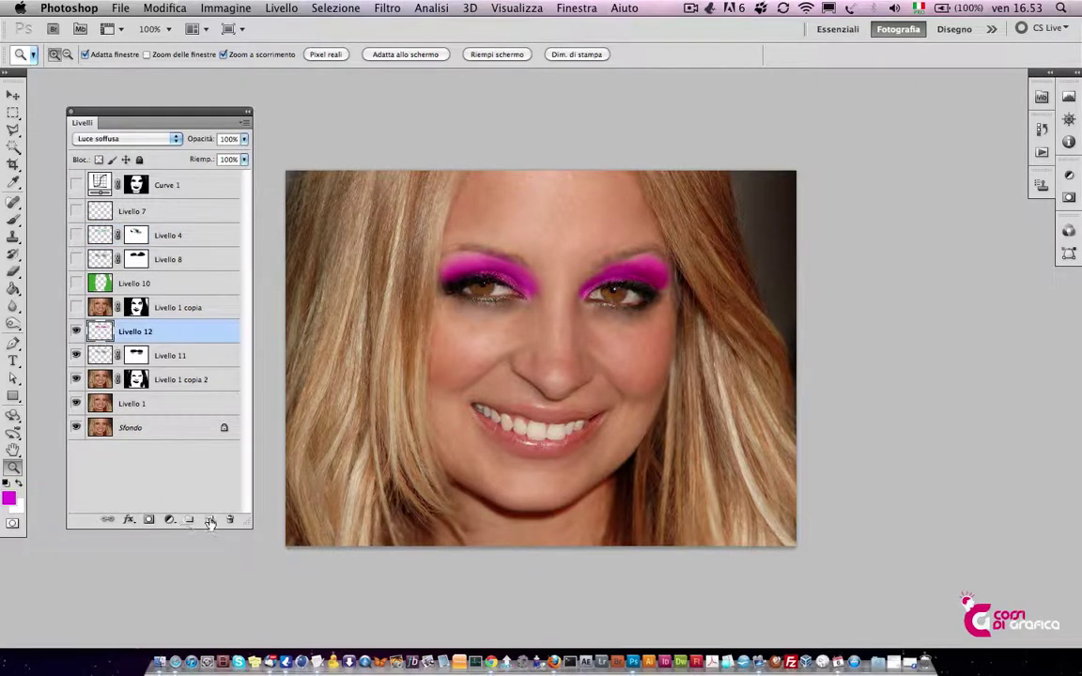
Add a white layer mask to Livello 12 and prepare an 85 px brush at 55% opacity
click(149, 519)
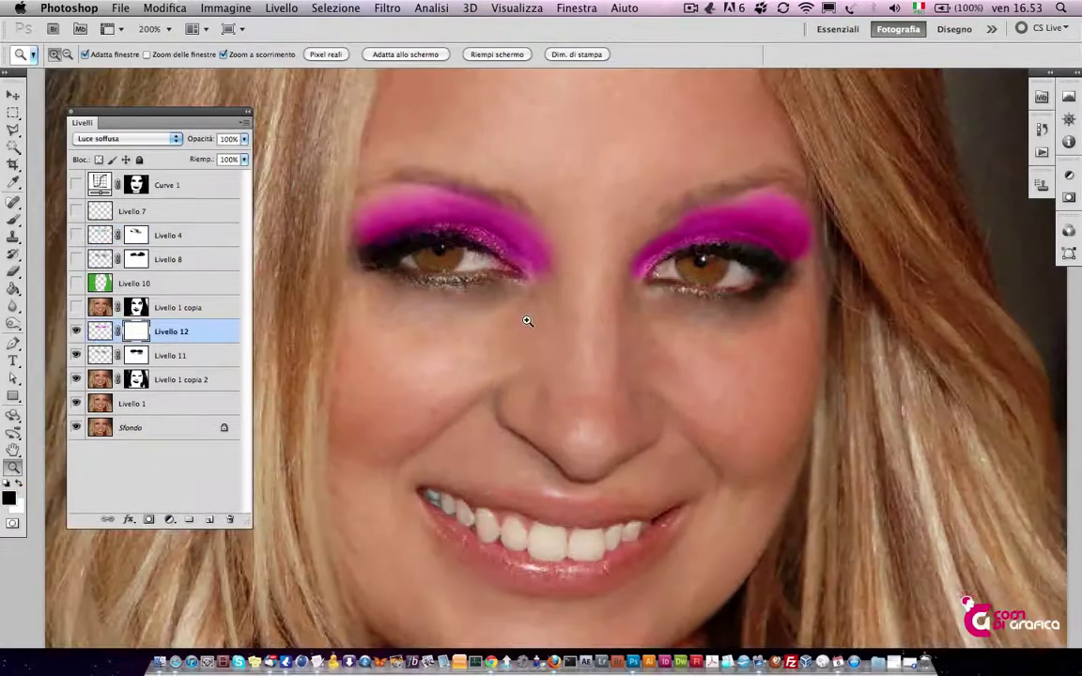
click(512, 314)
key(b)
right_click(543, 377)
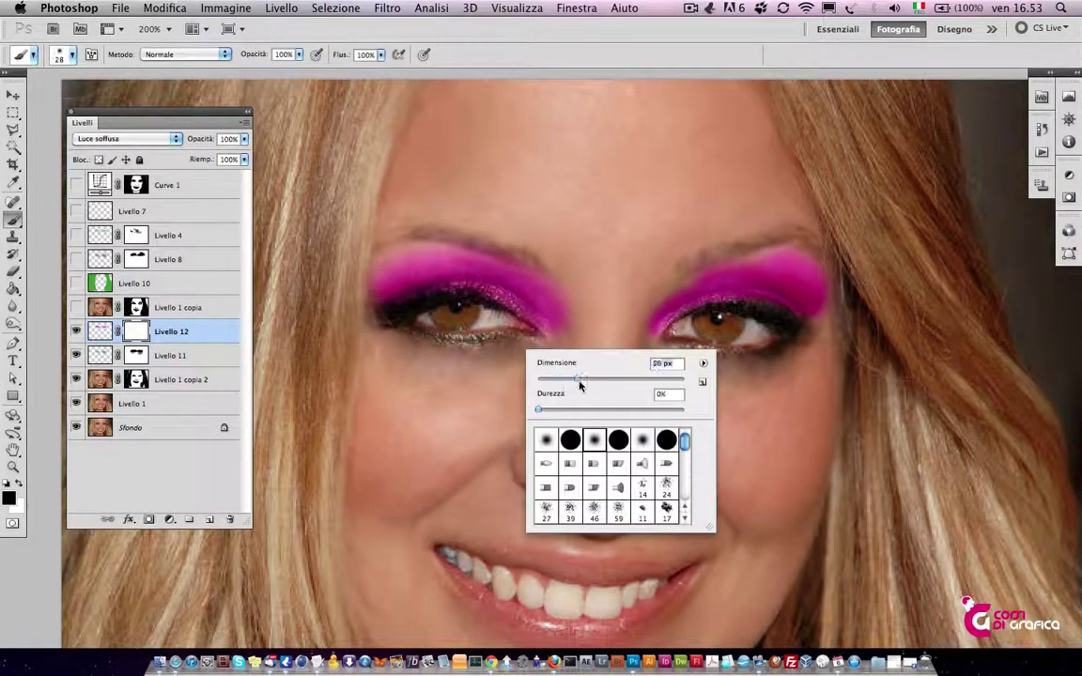
drag(598, 383, 601, 383)
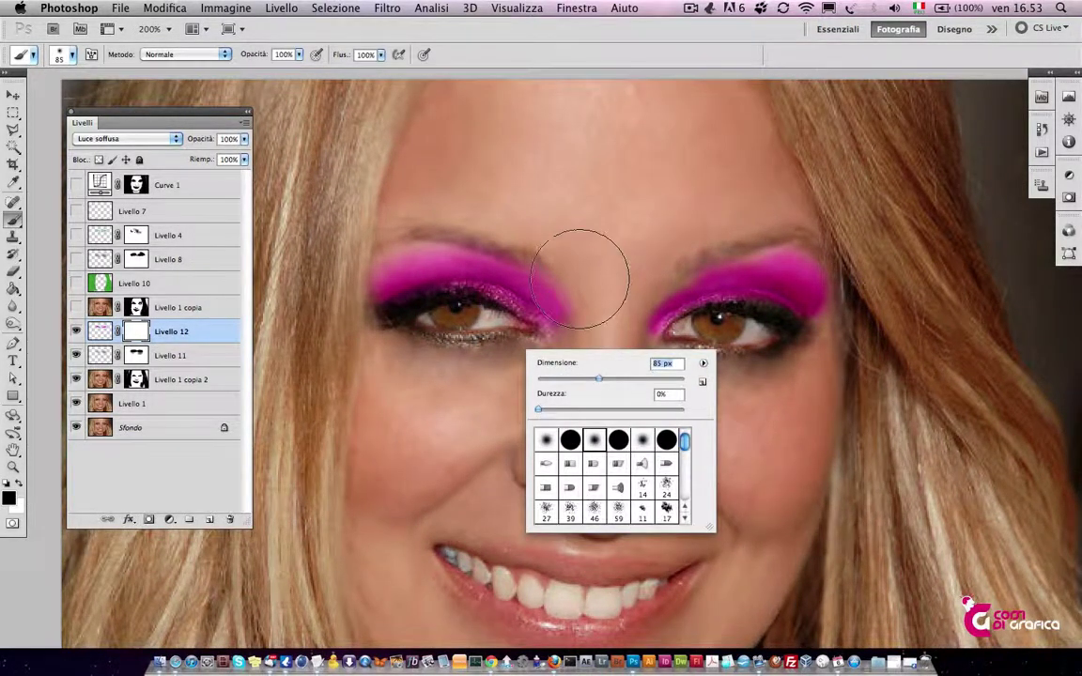
click(139, 330)
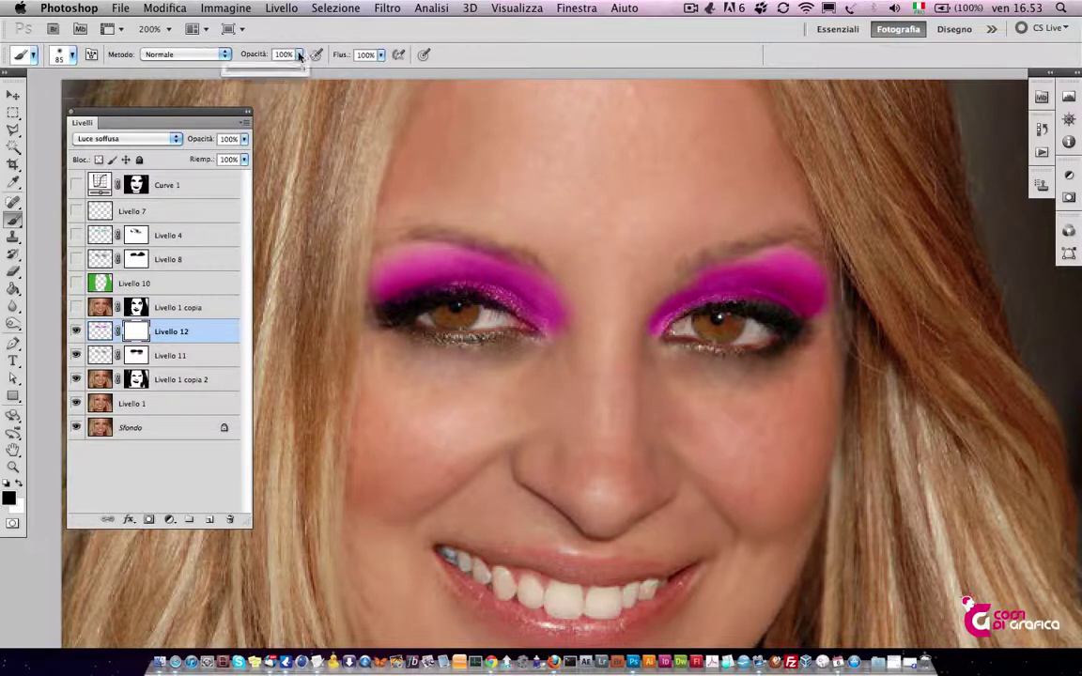
drag(298, 55, 268, 69)
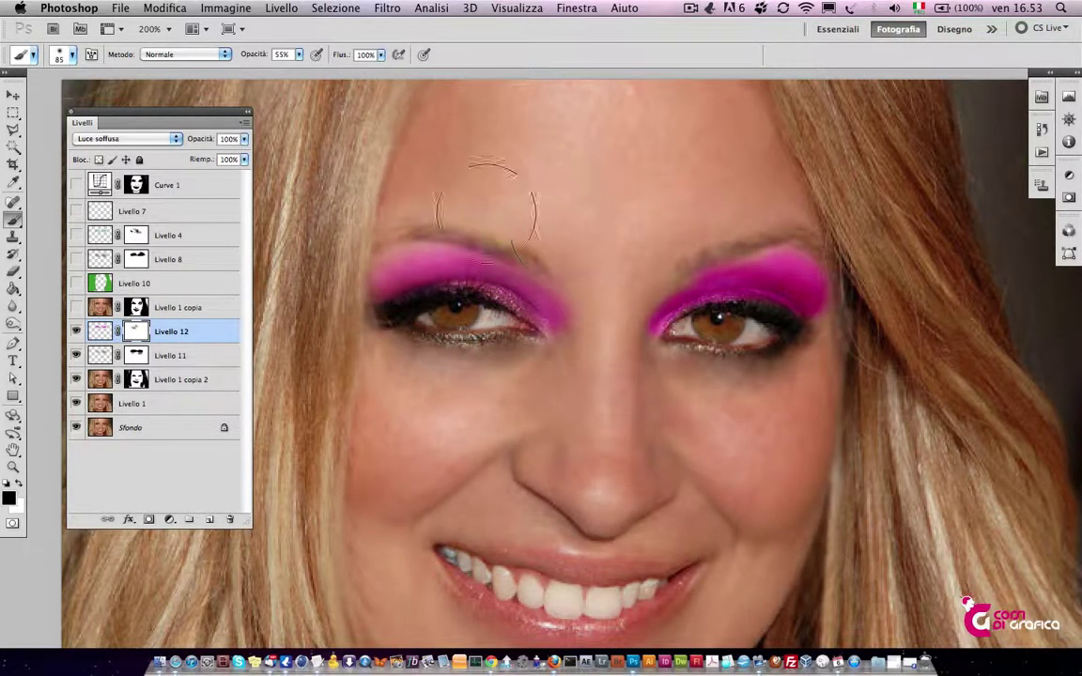
Pan to the right side of the face and shrink the brush to 47 px
drag(688, 278, 526, 309)
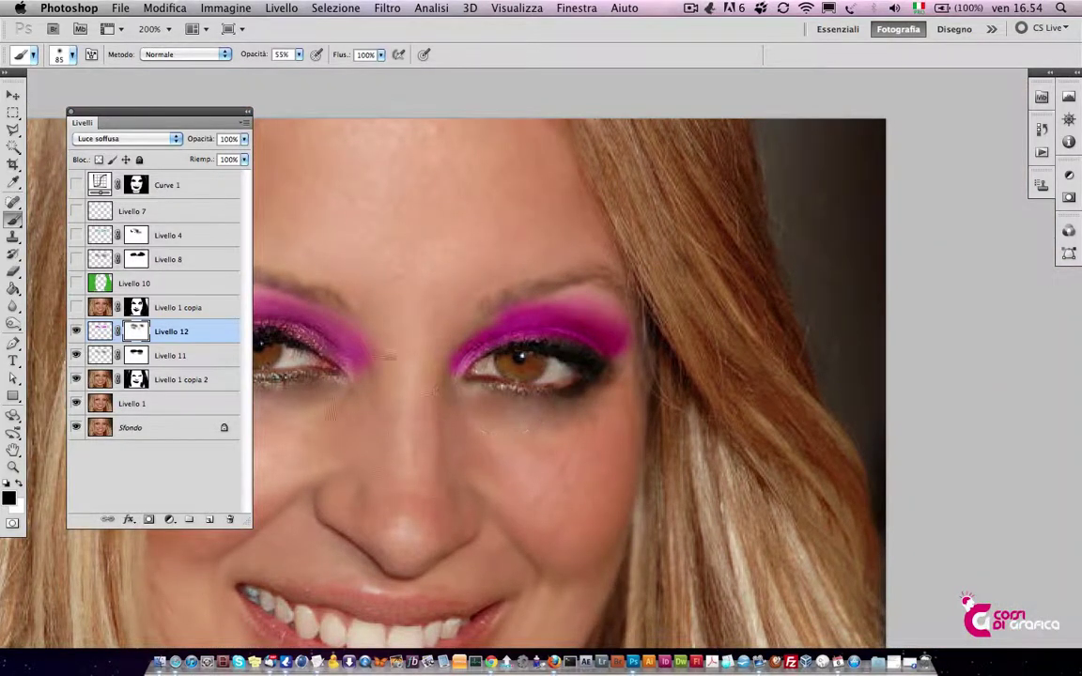
right_click(458, 404)
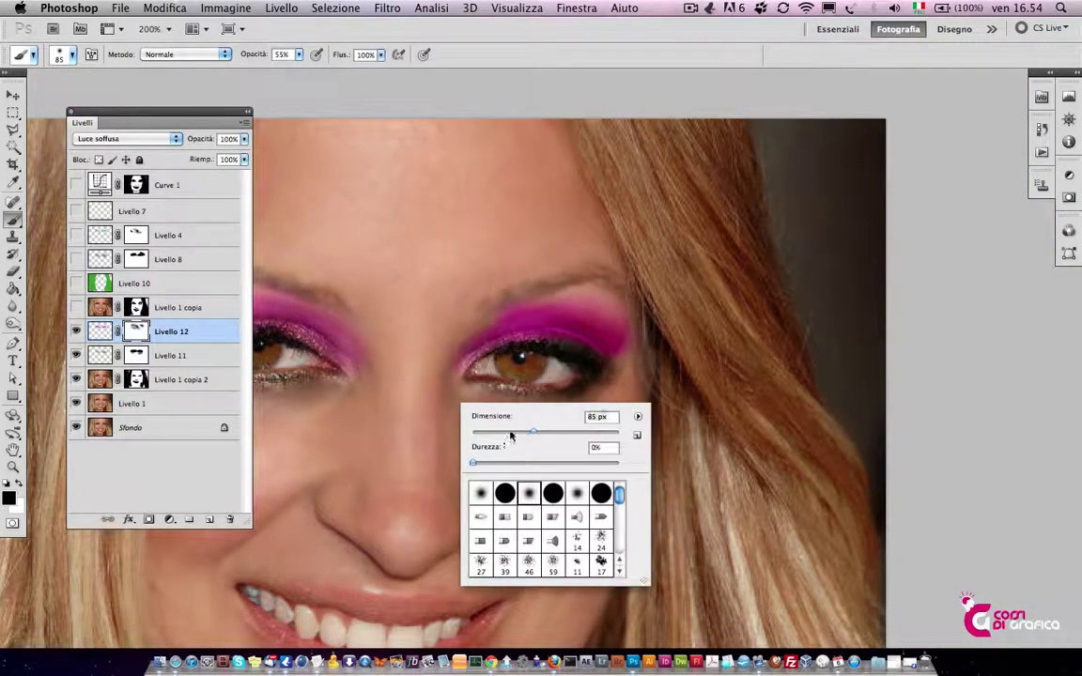
click(510, 433)
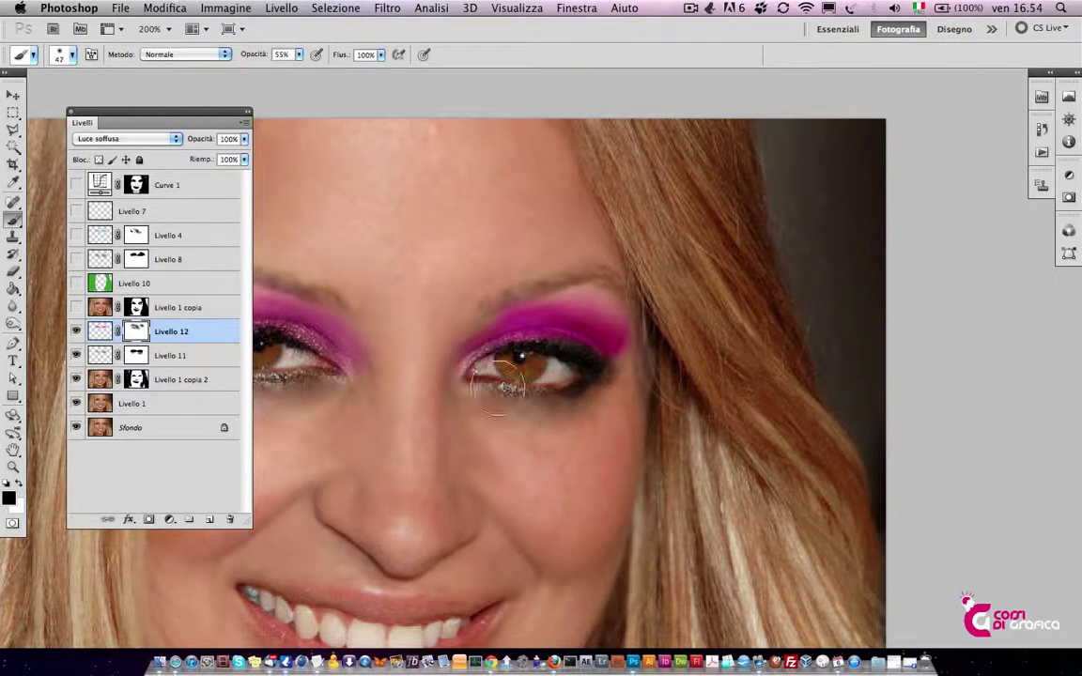
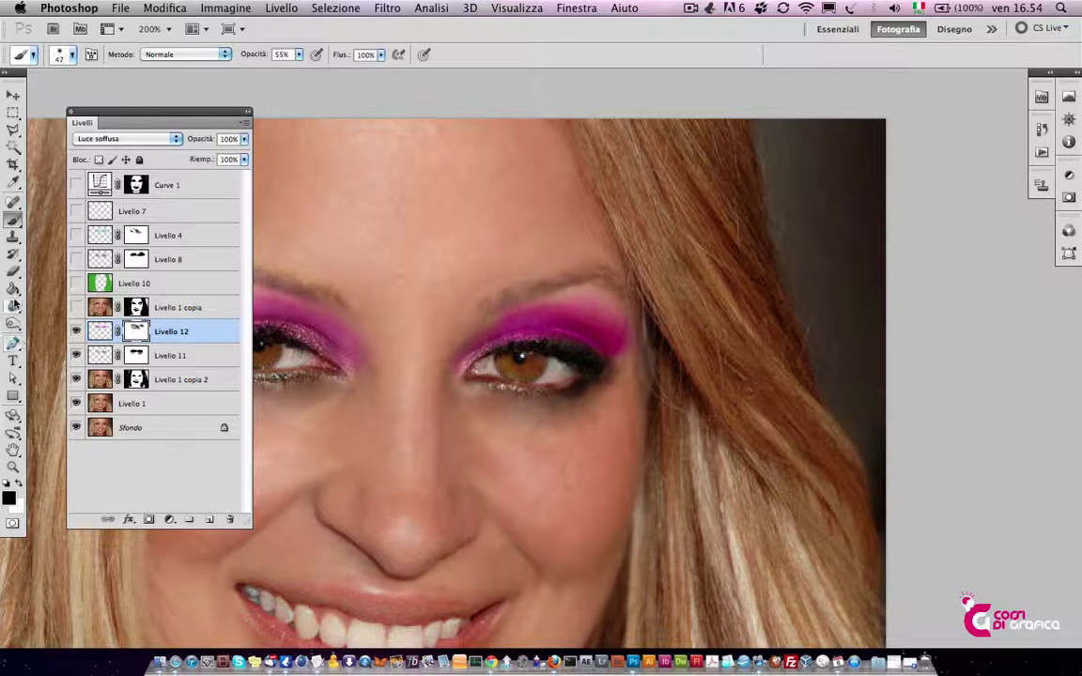
Erase the stray pale pink haze along the brow edge above the right eyeshadow on Livello 12
click(13, 272)
click(43, 270)
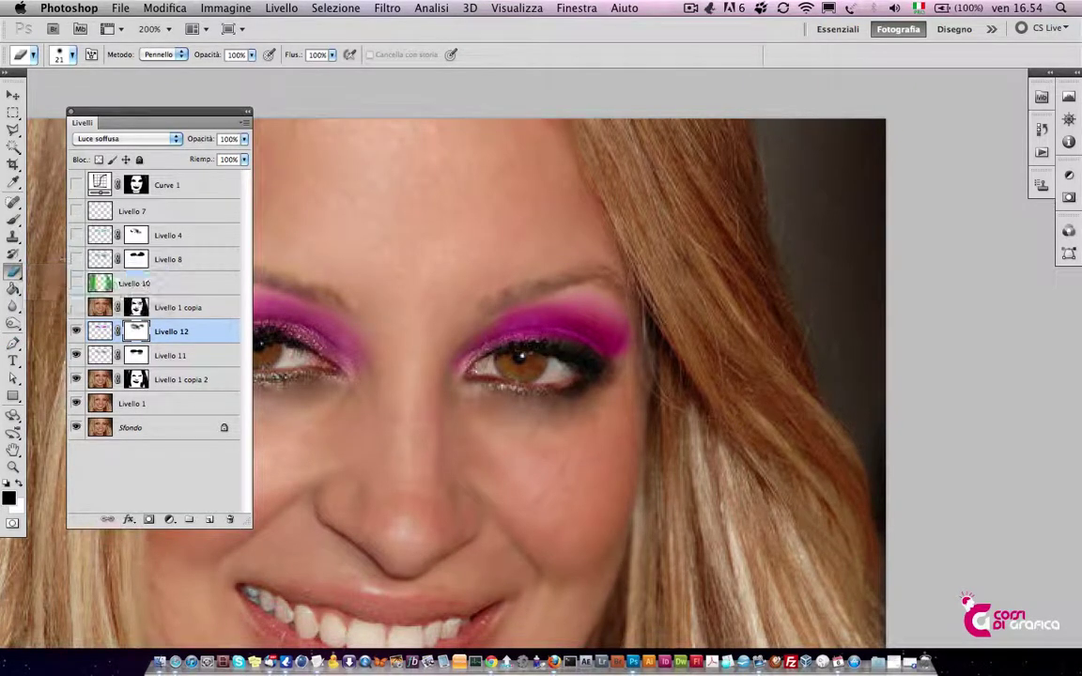
mouse_move(598, 282)
mouse_down()
mouse_move(560, 347)
mouse_move(540, 277)
mouse_up()
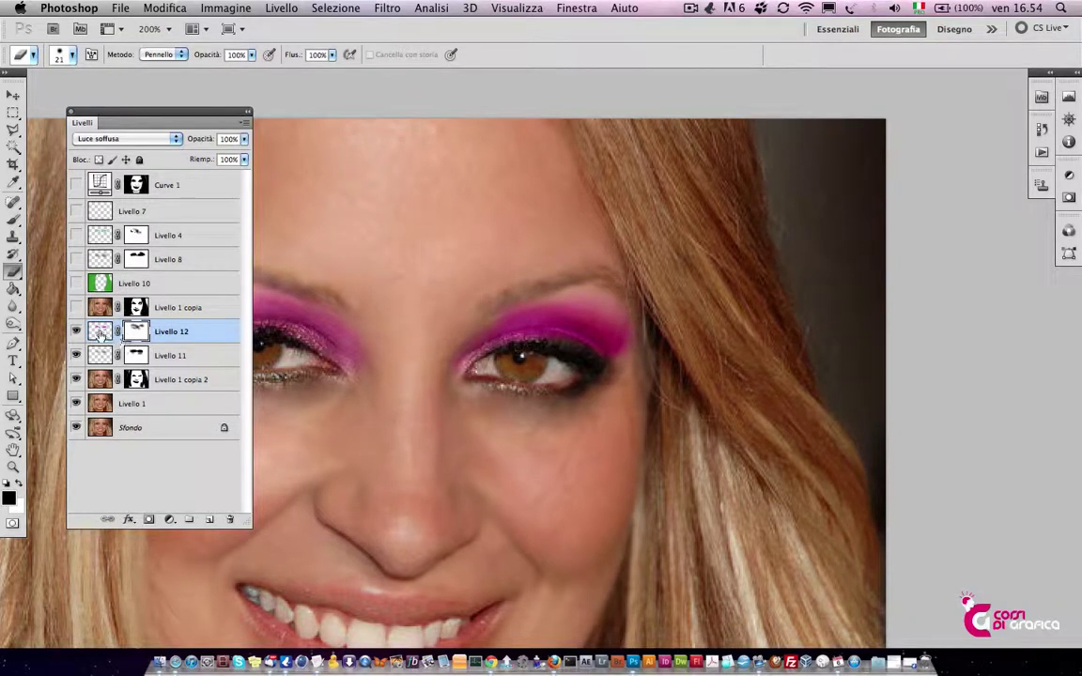
click(105, 332)
mouse_move(602, 319)
mouse_down()
mouse_move(647, 339)
mouse_move(490, 282)
mouse_up()
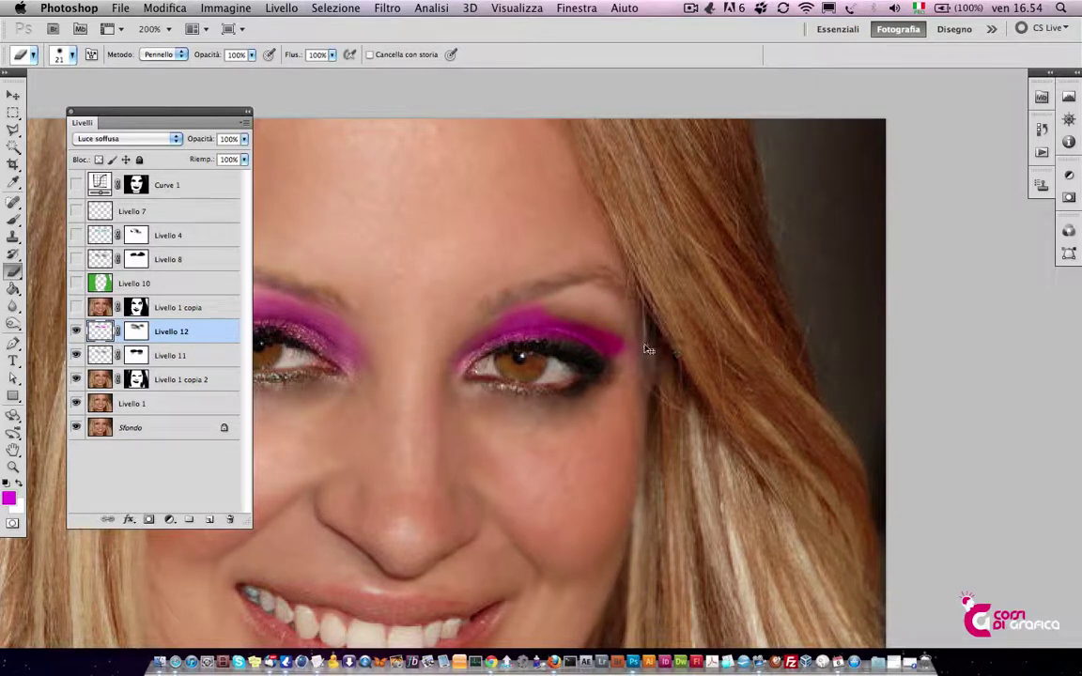
click(137, 330)
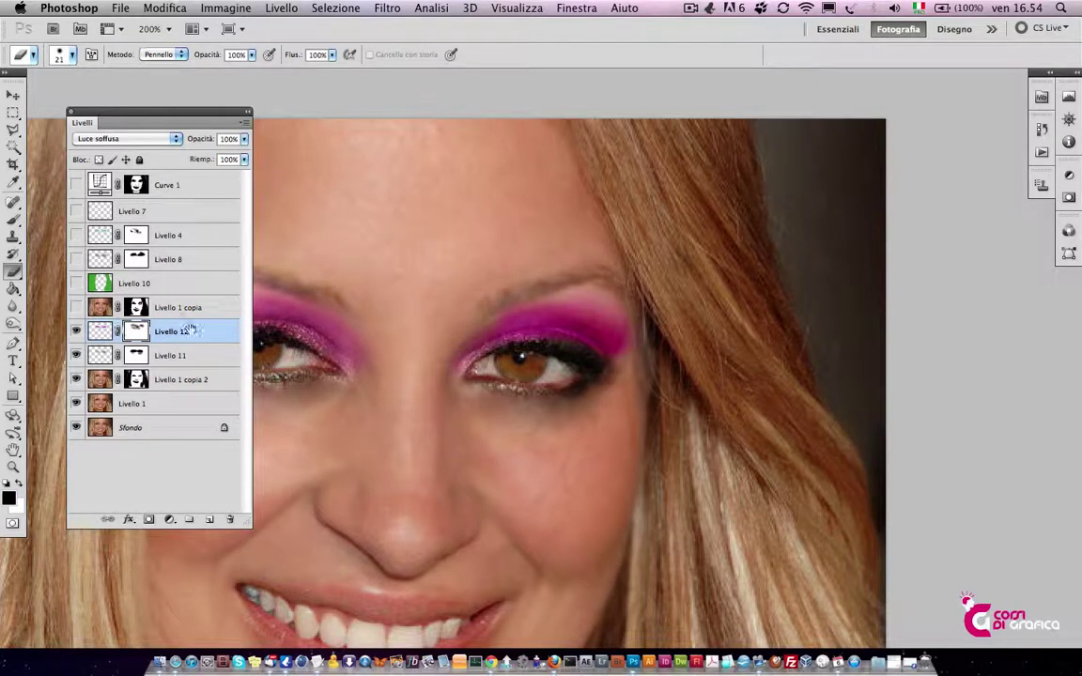
key(b)
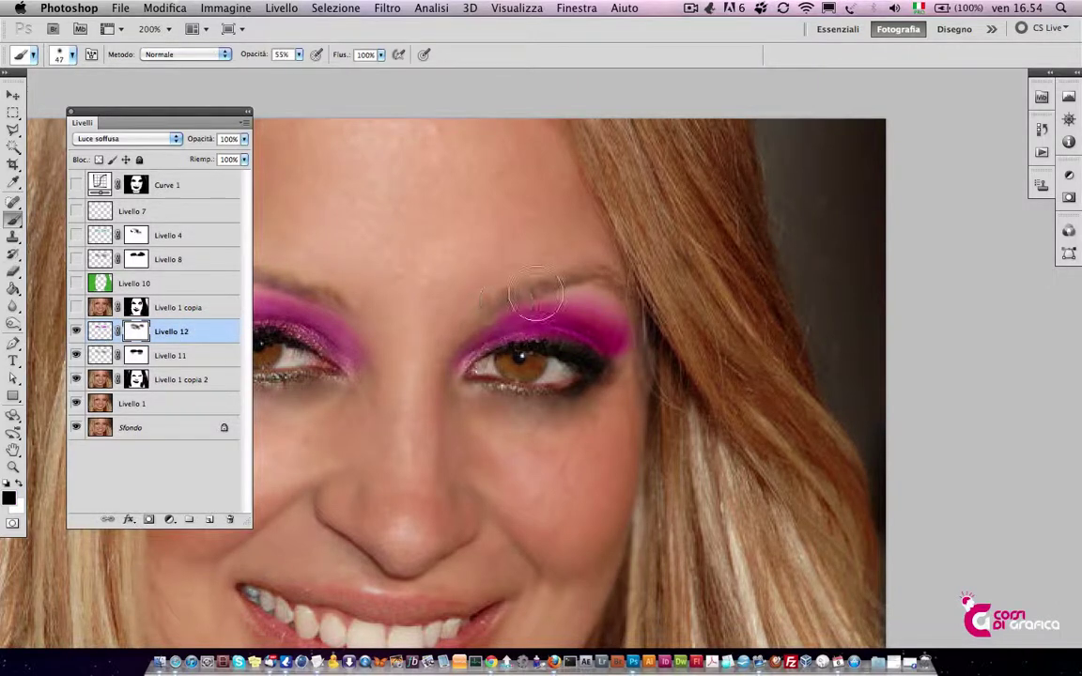
key(z)
alt+click(503, 327)
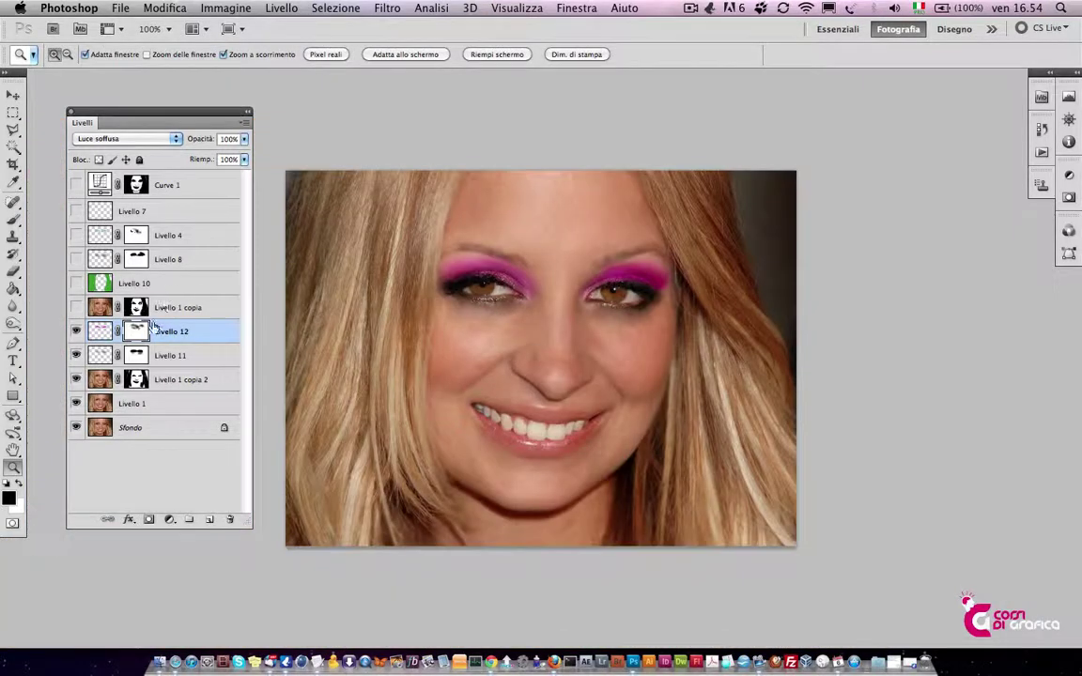
Switch to the Brush and set its size to 76 px
key(ctrl+2)
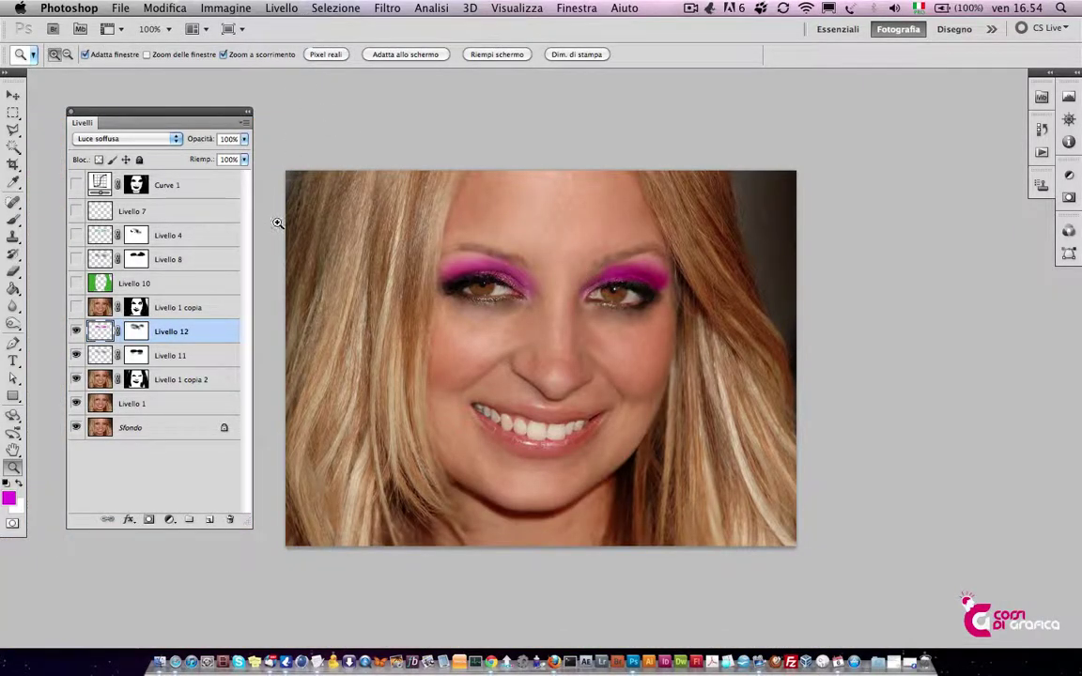
key(ctrl+backslash)
key(b)
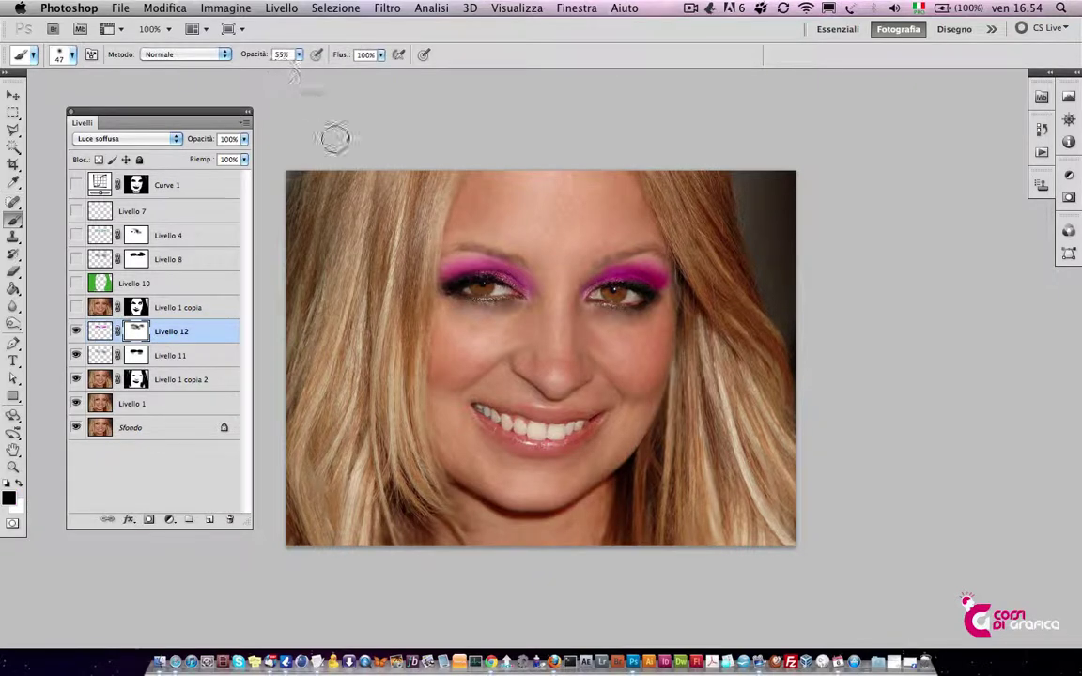
right_click(620, 292)
drag(684, 321, 692, 320)
key(Return)
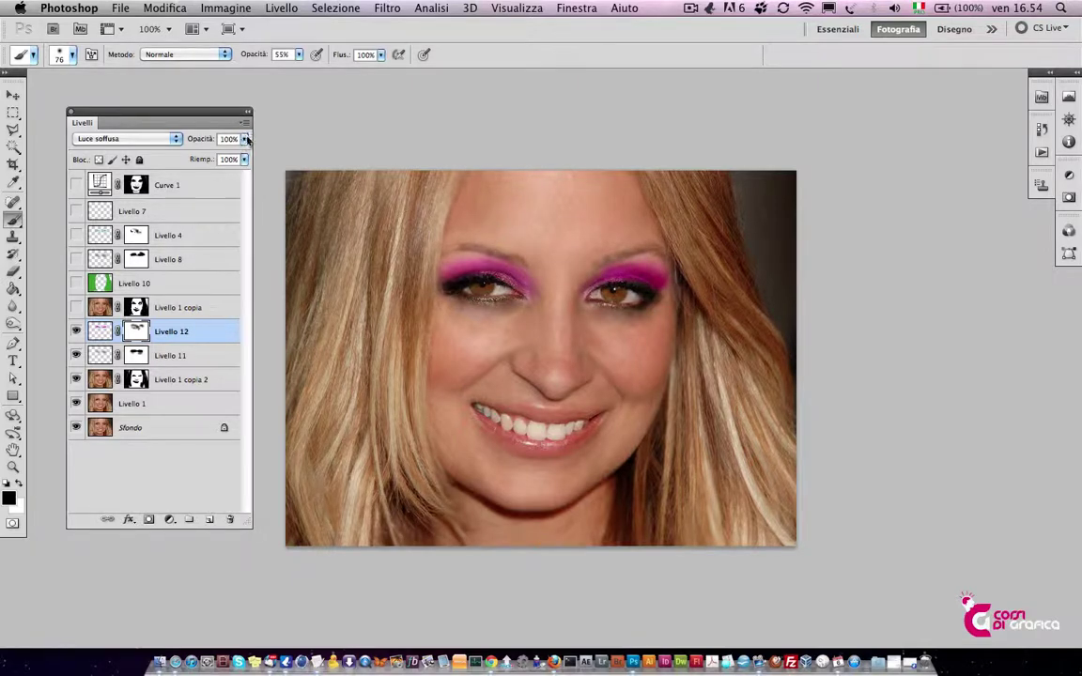
Lower Livello 12's opacity to 67%, toggling its visibility to compare the softer eyeshadow
drag(246, 139, 224, 158)
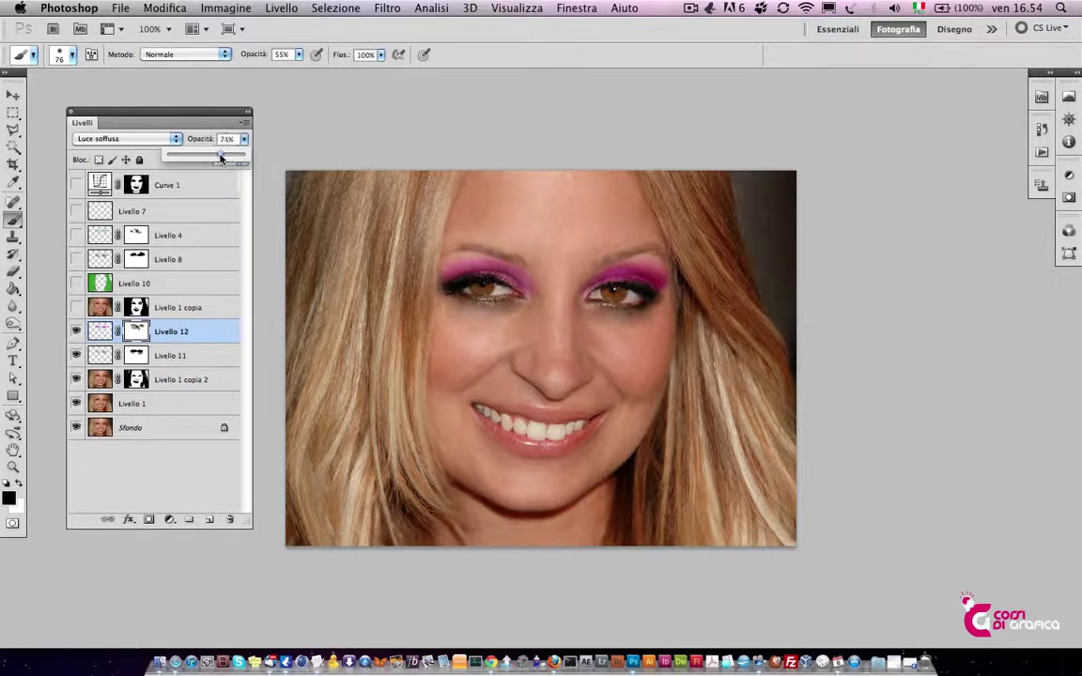
key(z)
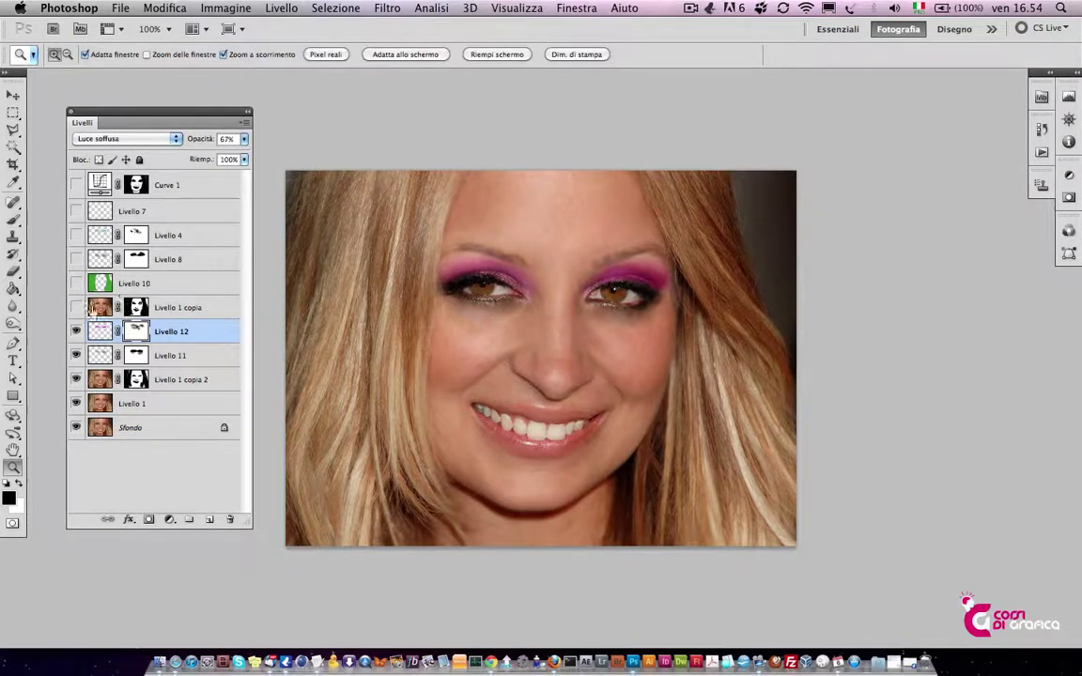
click(75, 332)
click(75, 331)
click(99, 235)
click(98, 336)
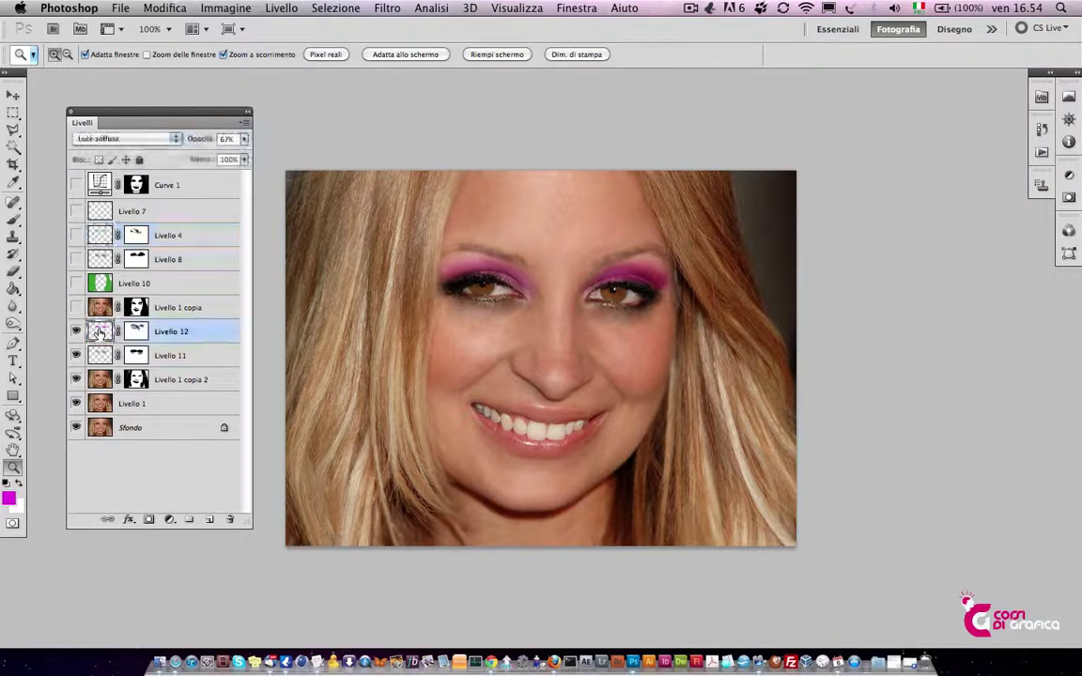
super+click(96, 331)
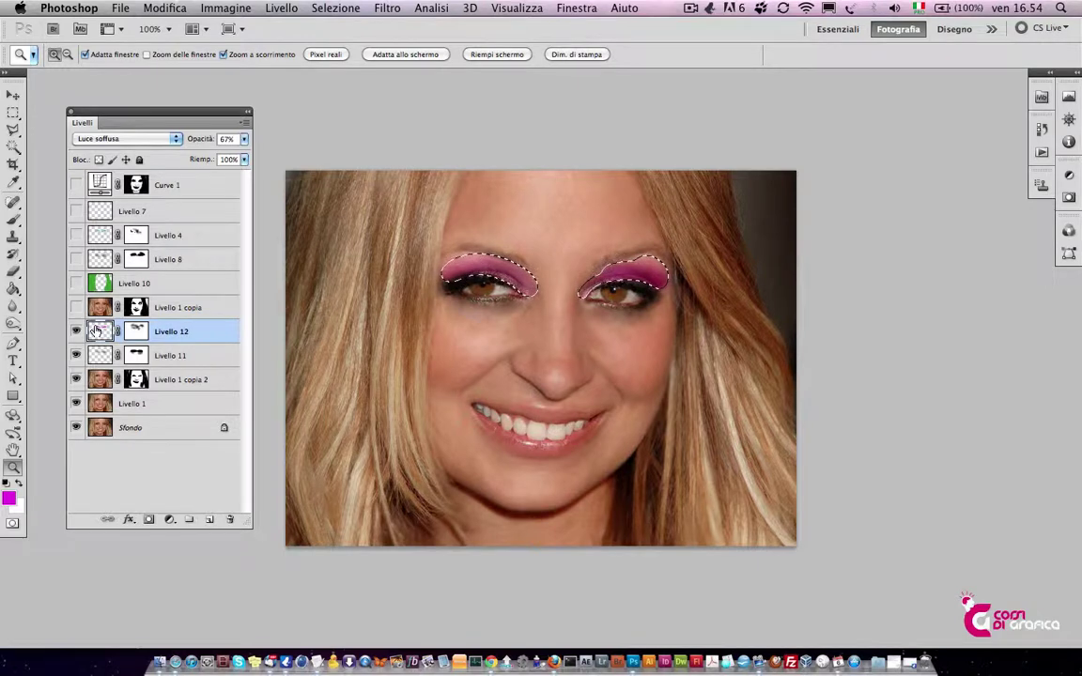
key(super+d)
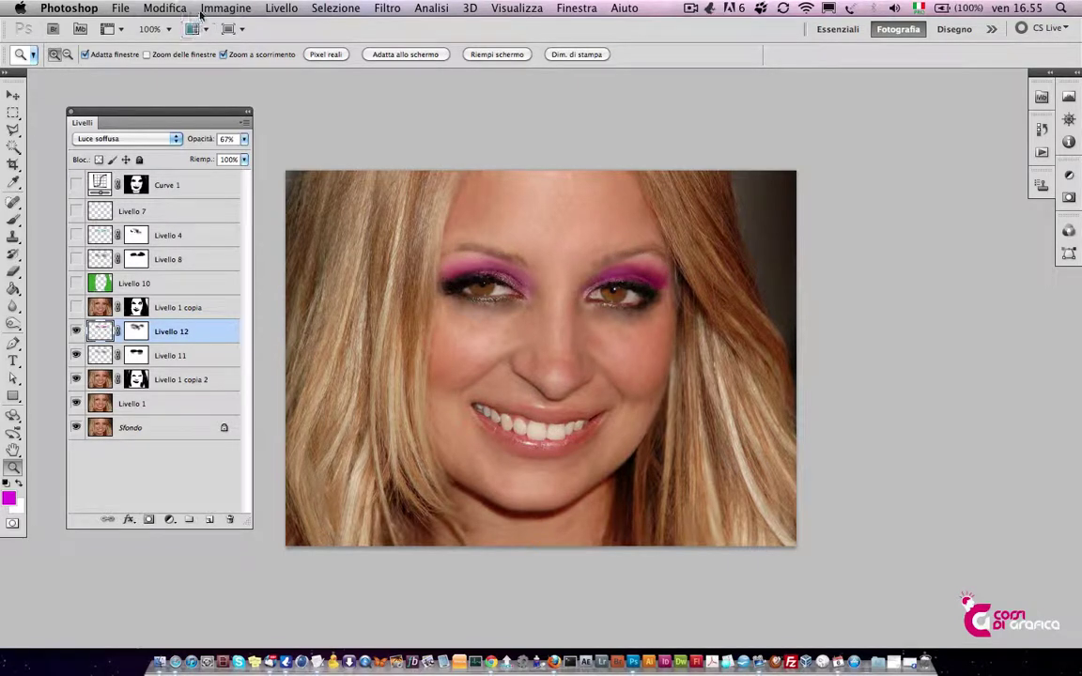
Colorize the eyeshadow with Tonalità/saturazione: hue 117, saturation 47, lightness -5
click(212, 11)
mouse_move(239, 54)
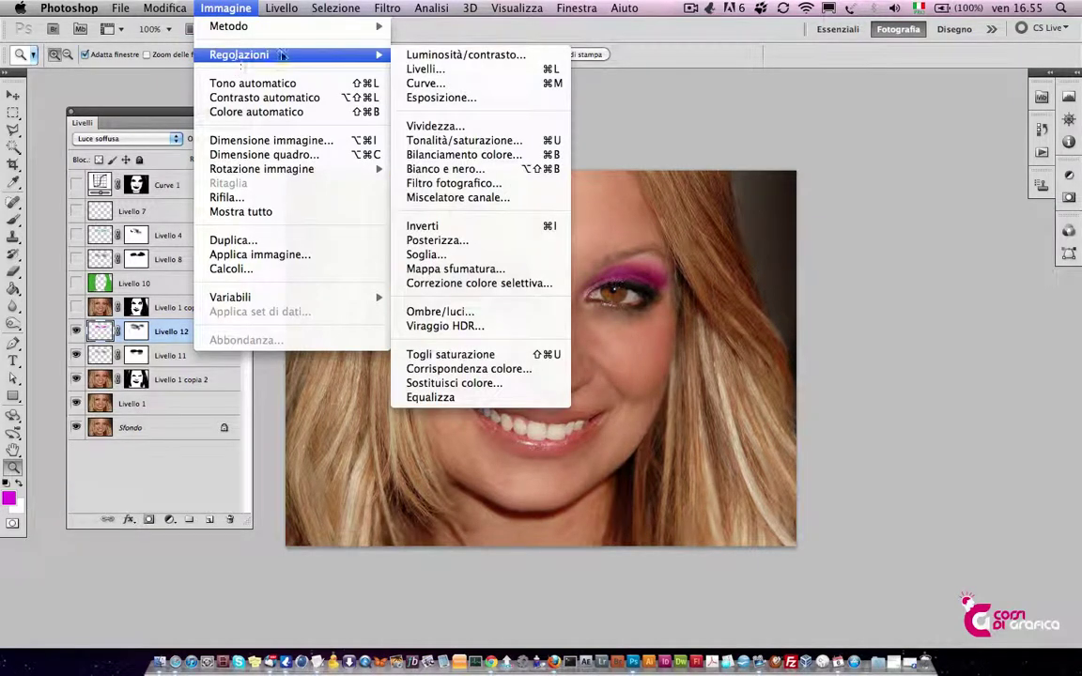
click(464, 140)
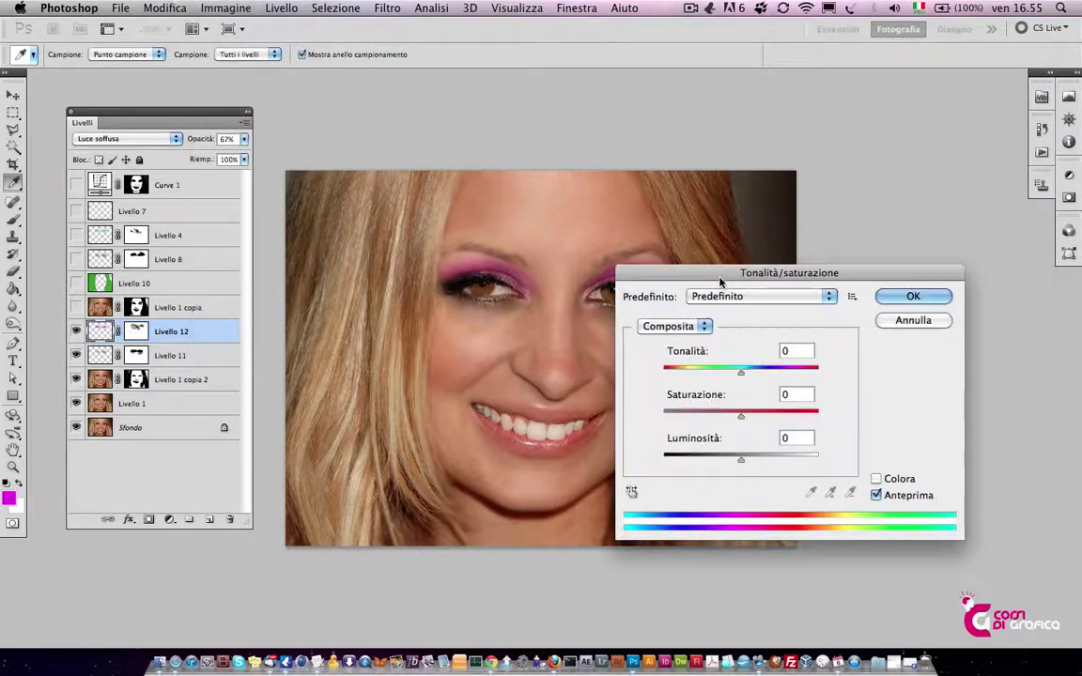
mouse_move(720, 281)
mouse_down()
mouse_move(853, 330)
mouse_move(741, 330)
mouse_up()
click(896, 528)
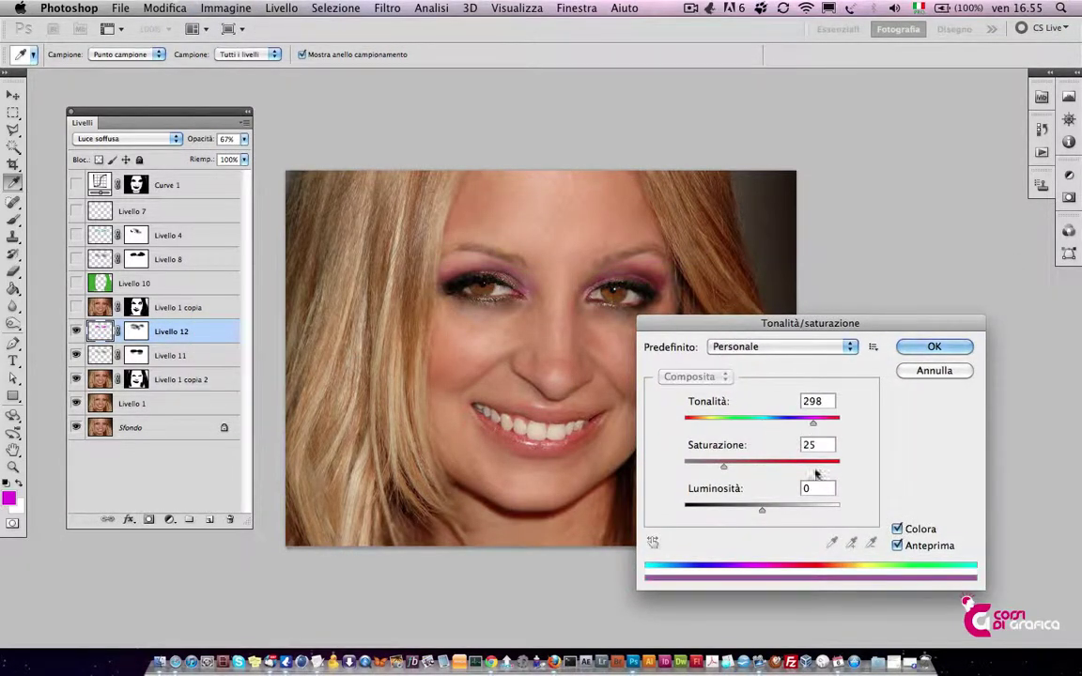
mouse_move(809, 423)
mouse_down()
mouse_move(693, 420)
mouse_move(704, 422)
mouse_up()
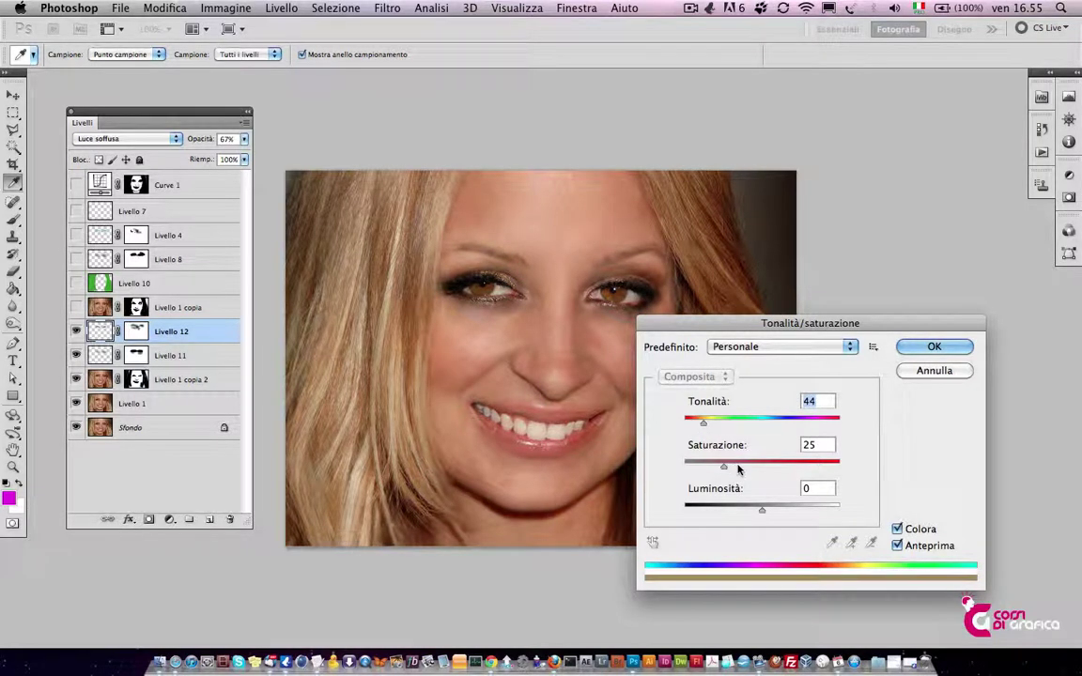
drag(721, 469, 757, 470)
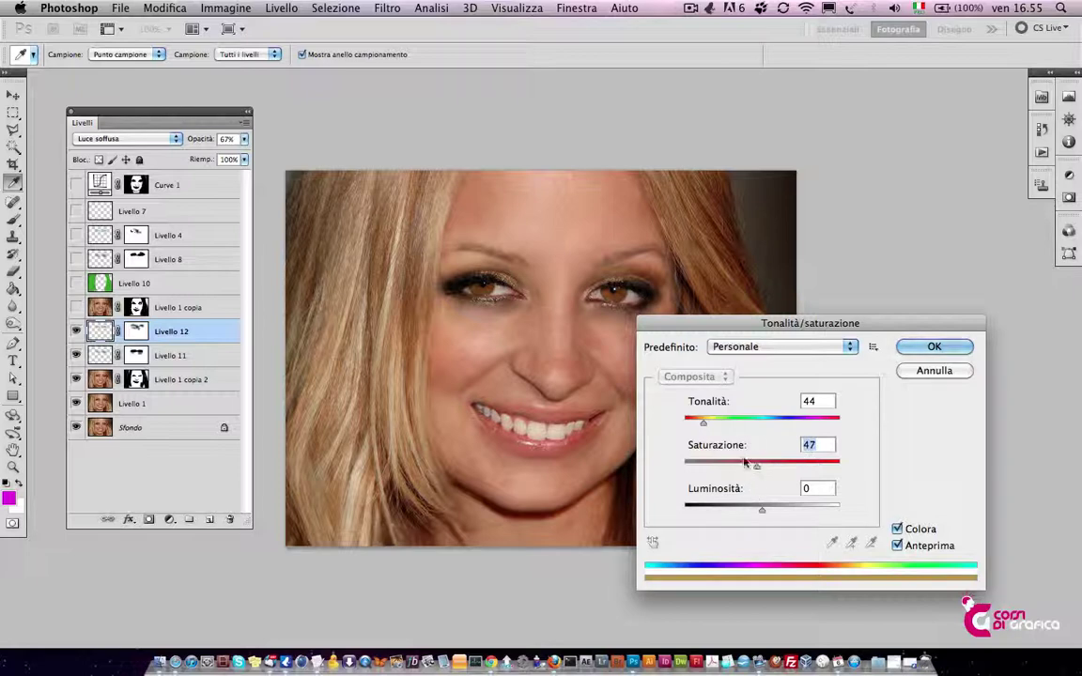
mouse_move(703, 422)
mouse_down()
mouse_move(839, 427)
mouse_move(689, 422)
mouse_move(708, 423)
mouse_up()
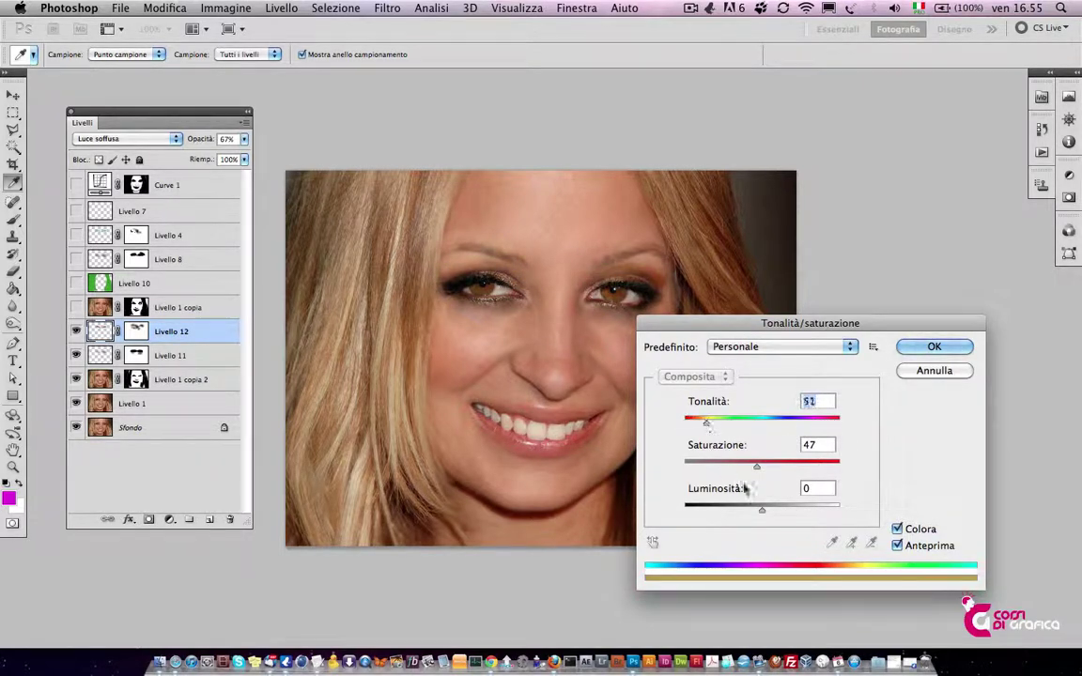
drag(761, 509, 758, 512)
drag(706, 422, 737, 428)
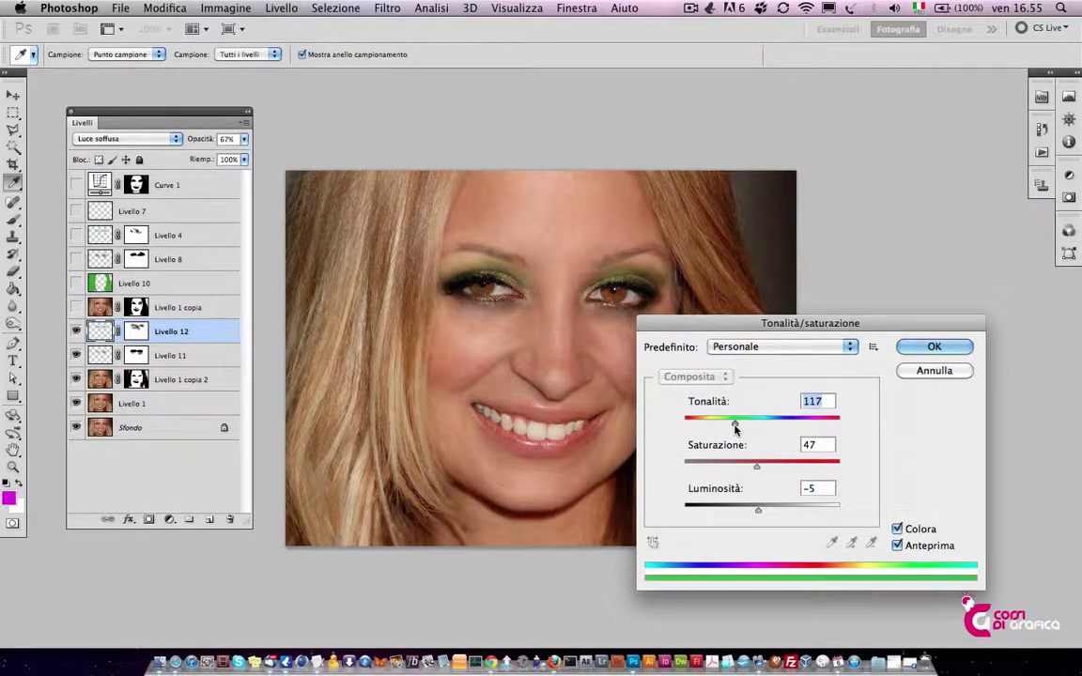
click(931, 346)
Zoom to 200% on the face and show the green iris layer Livello 7
key(z)
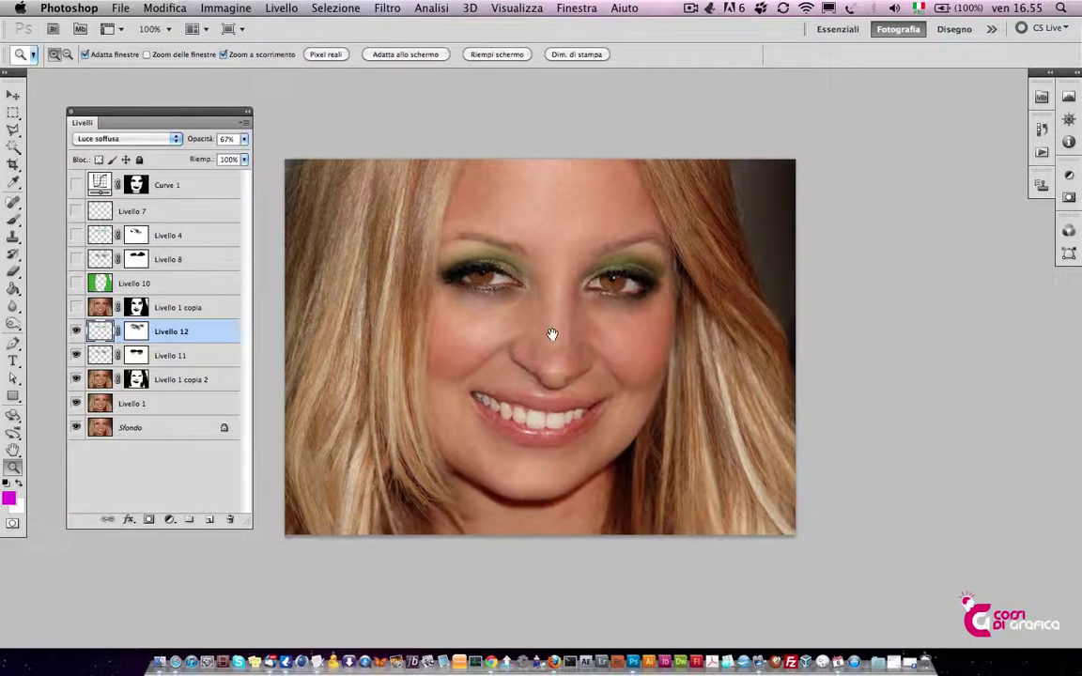
drag(549, 366, 552, 332)
click(555, 322)
scroll(492, 284, up, 3)
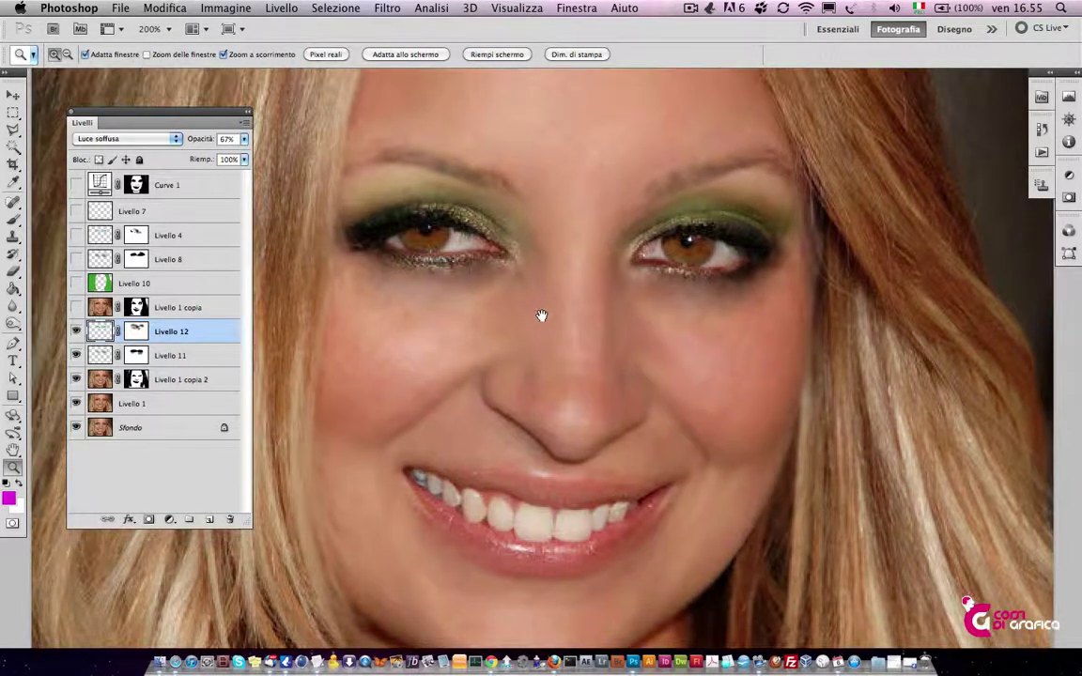
click(75, 211)
click(75, 211)
click(105, 213)
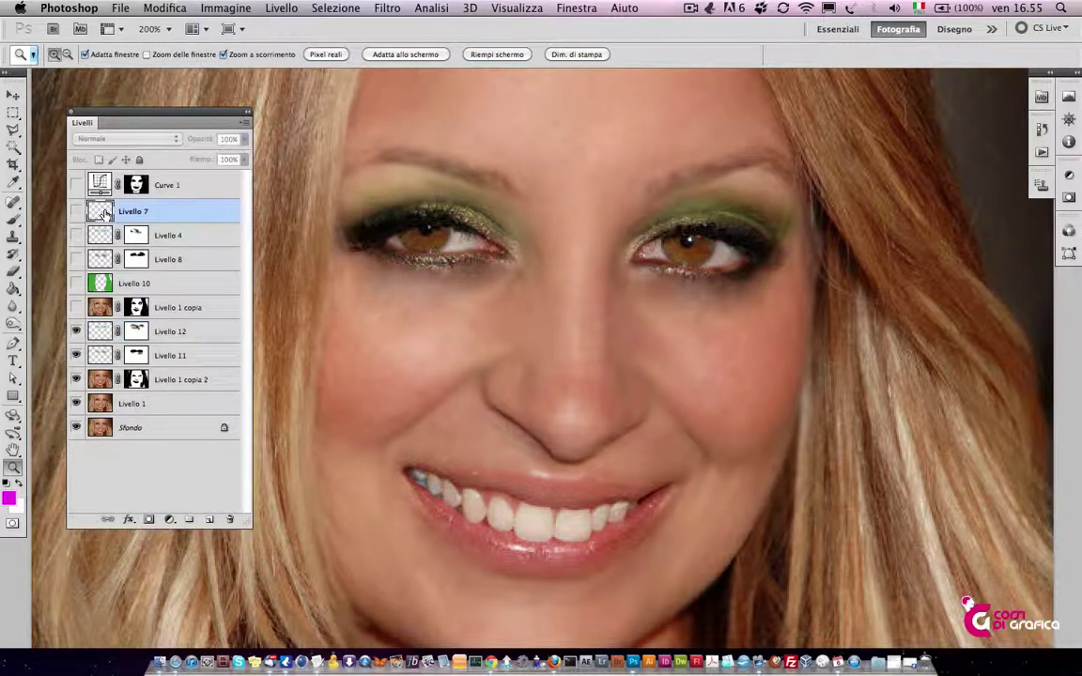
click(75, 211)
Try blend modes on Livello 7, settling on Sovrapponi
key(shift+alt+o)
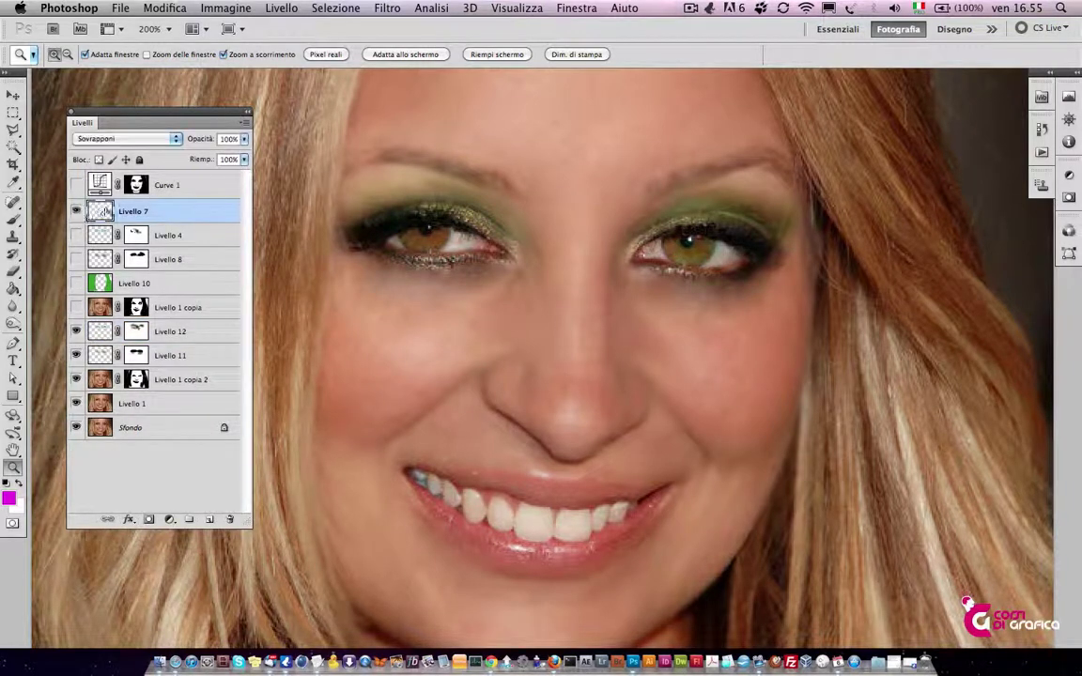
click(131, 140)
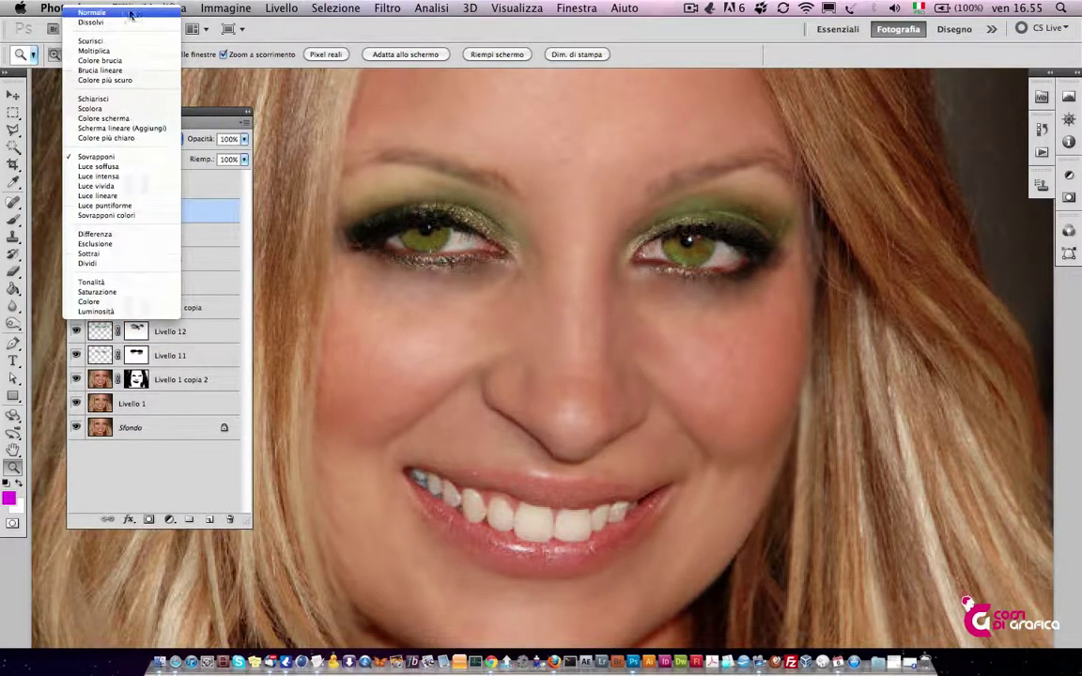
click(127, 13)
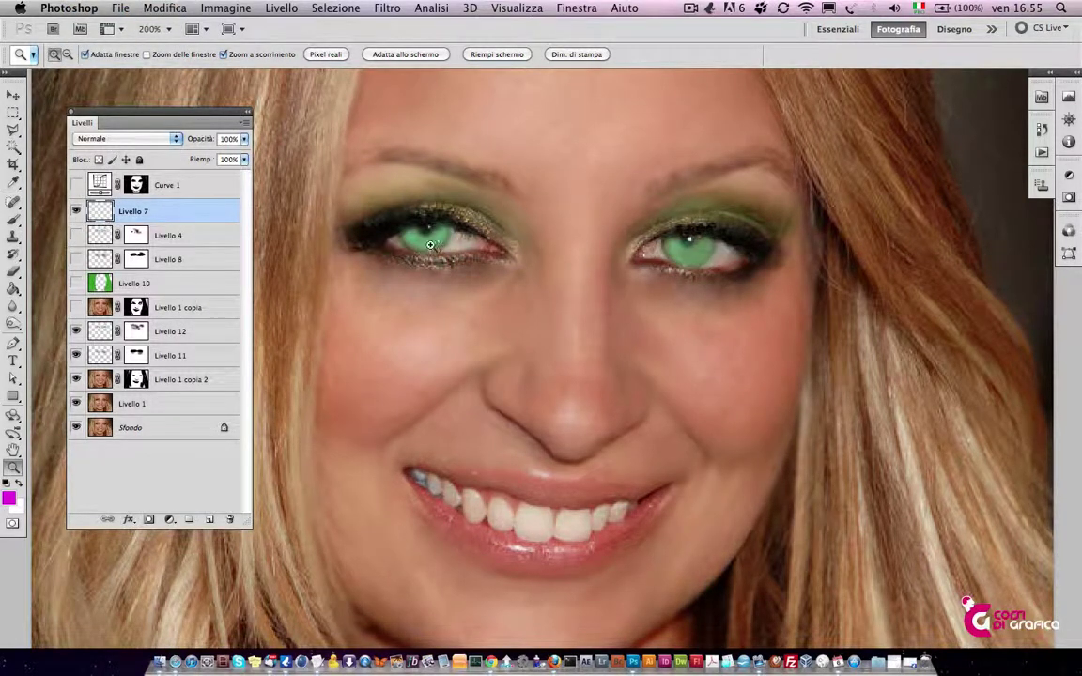
click(148, 139)
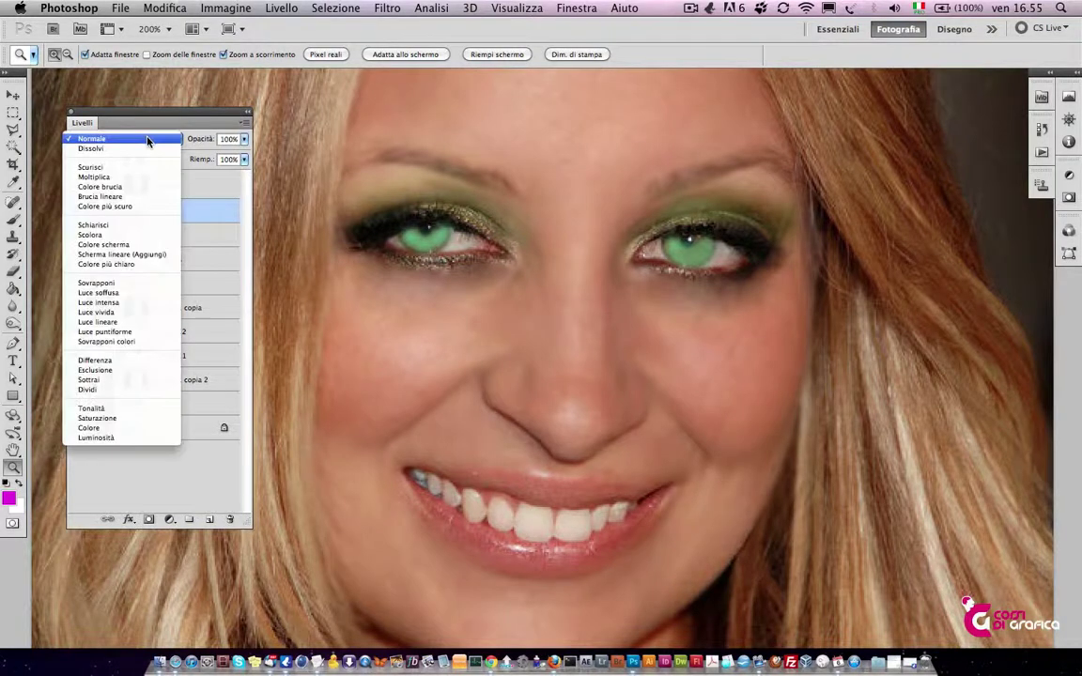
click(133, 283)
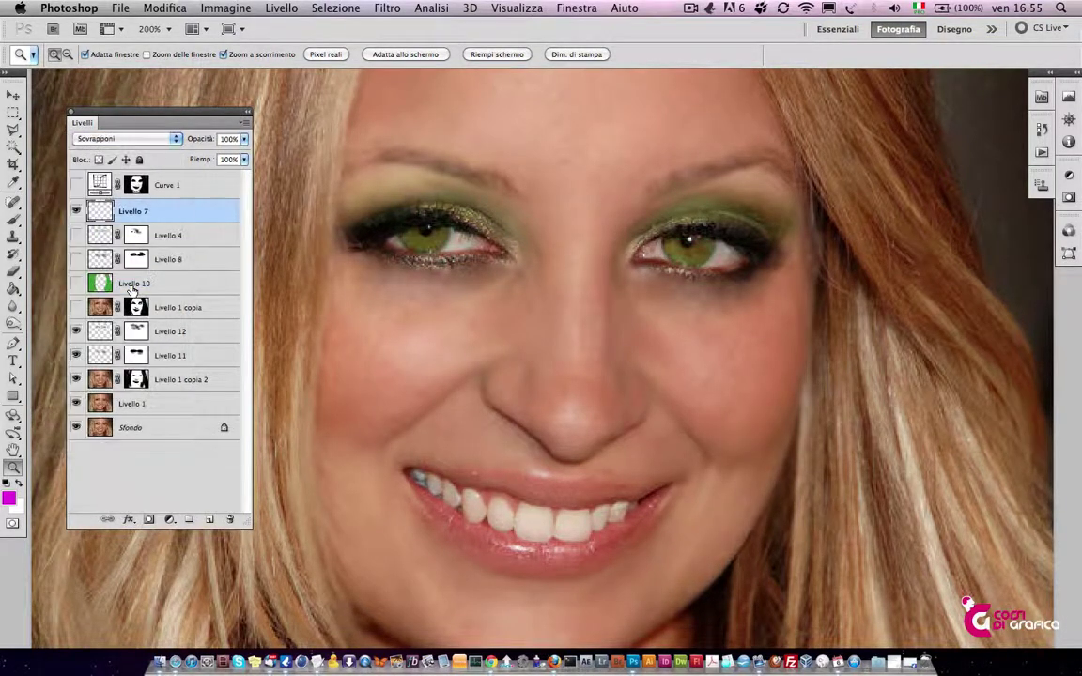
Hide Livello 7 and add a new empty layer above Livello 12
click(76, 211)
click(103, 330)
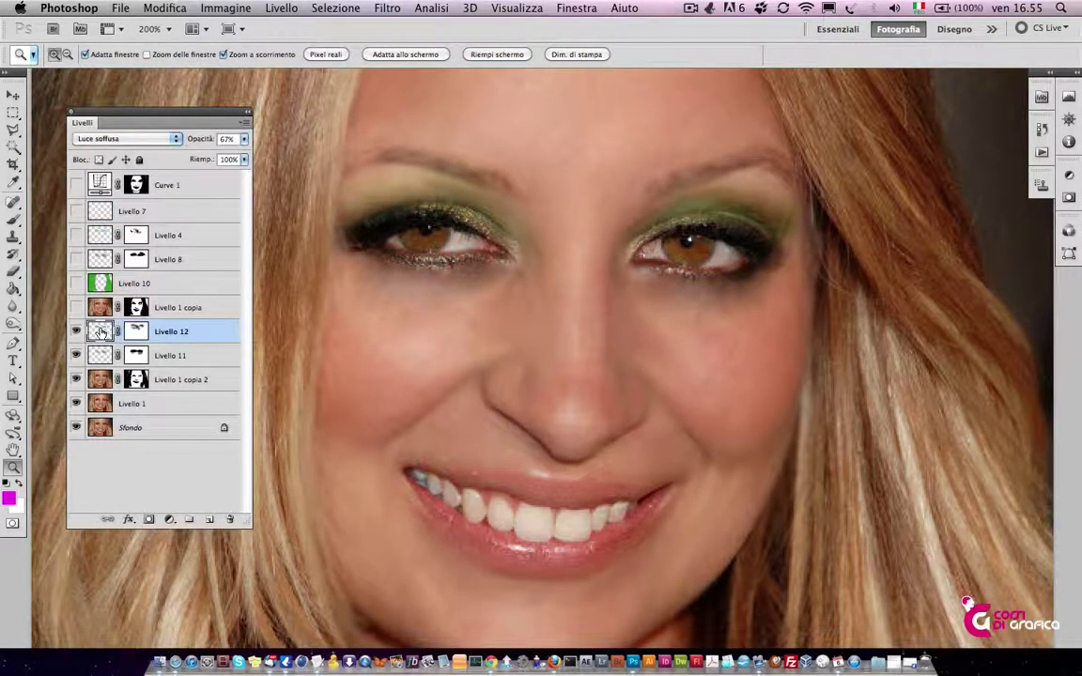
click(210, 520)
Set up a 12 px, 0% hardness brush at 100% opacity
click(478, 295)
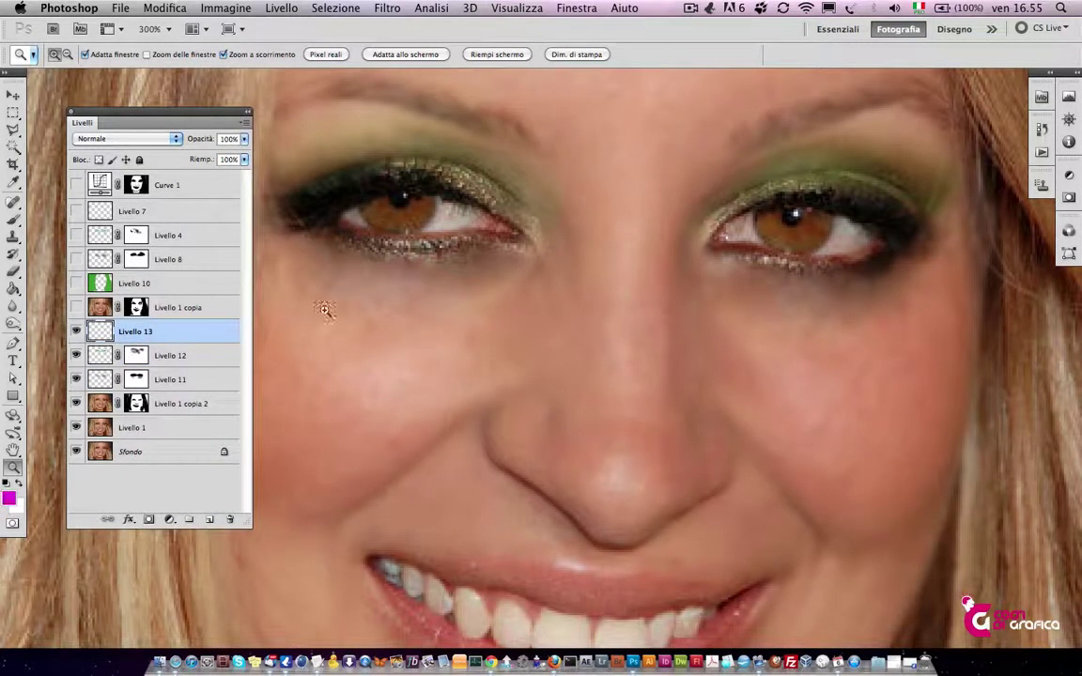
key(b)
right_click(416, 231)
drag(470, 256, 442, 258)
click(298, 54)
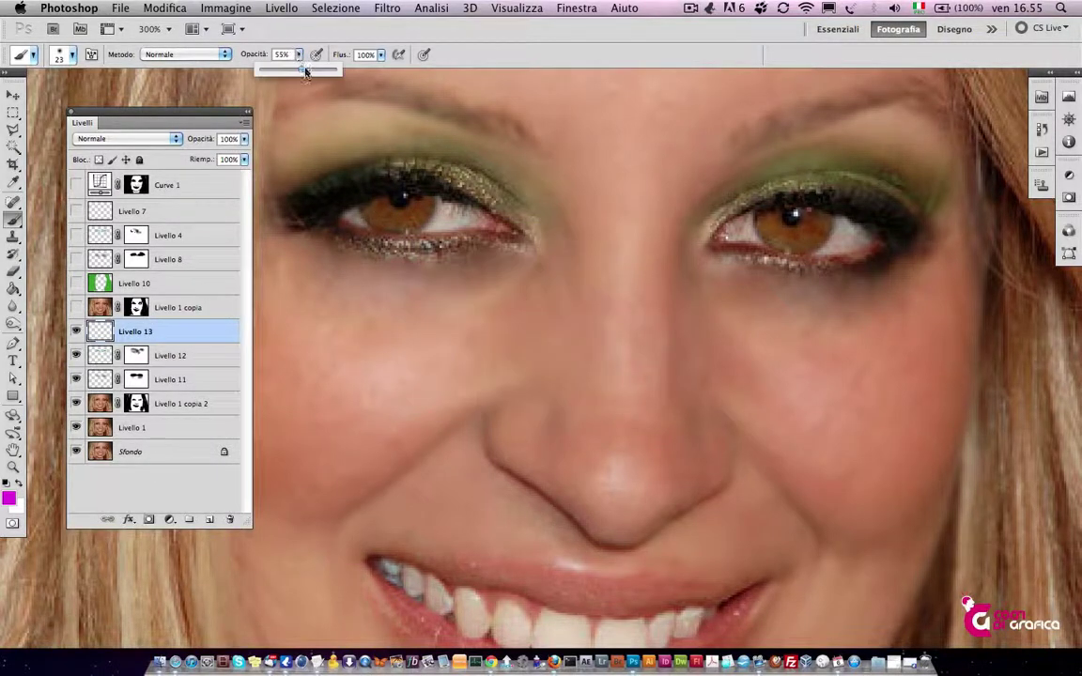
drag(305, 72, 340, 73)
right_click(398, 238)
drag(421, 268, 416, 269)
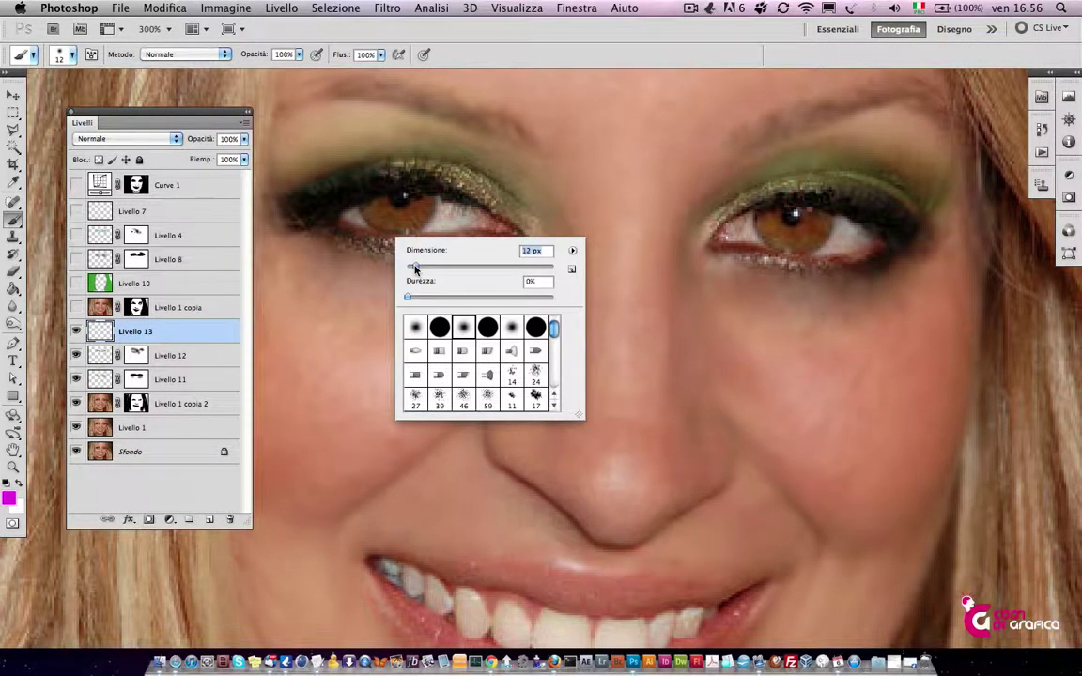
Paint solid magenta over the left and right irises on Livello 13
mouse_move(376, 209)
mouse_down()
mouse_move(418, 202)
mouse_move(370, 205)
mouse_up()
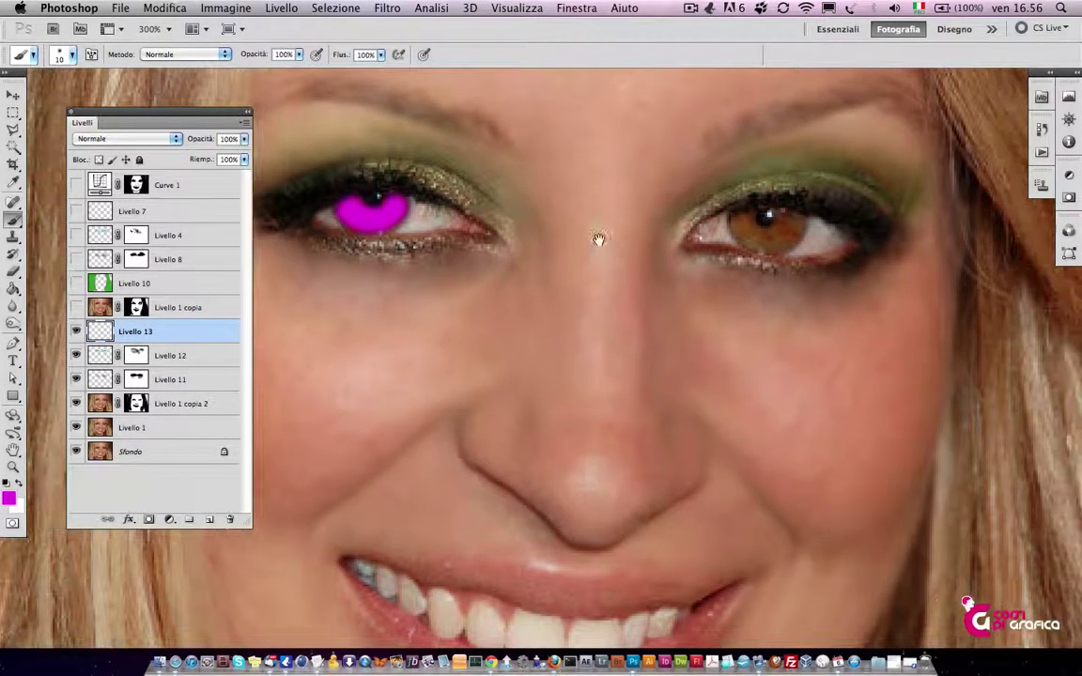
drag(634, 225, 507, 239)
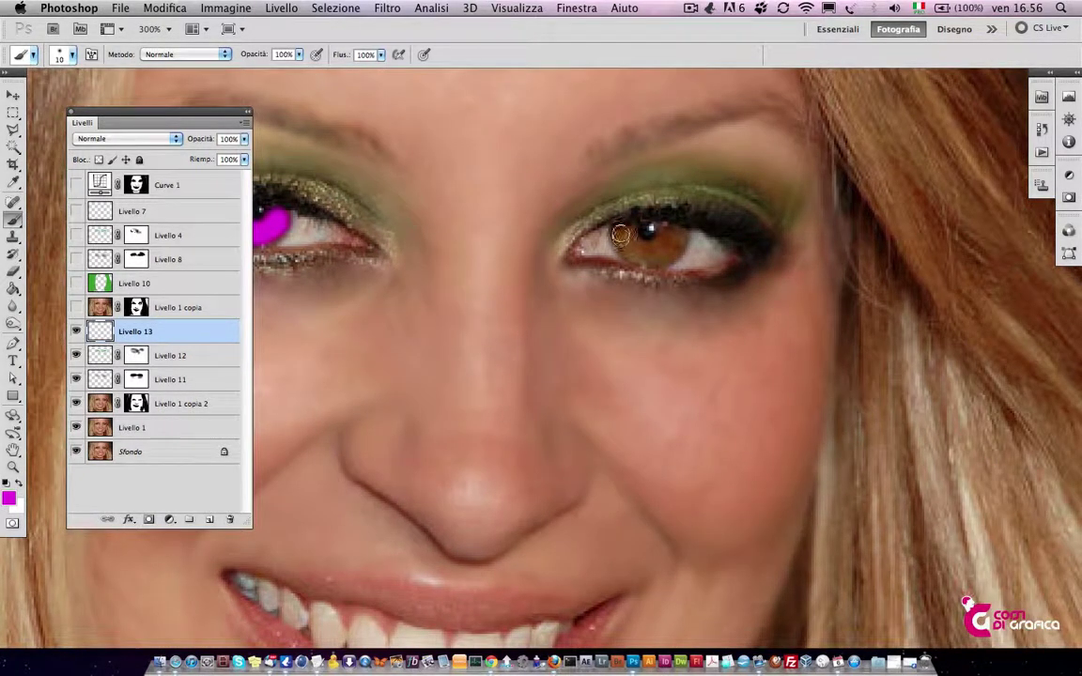
mouse_move(618, 232)
mouse_down()
mouse_move(636, 251)
mouse_move(664, 244)
mouse_move(624, 230)
mouse_move(660, 253)
mouse_up()
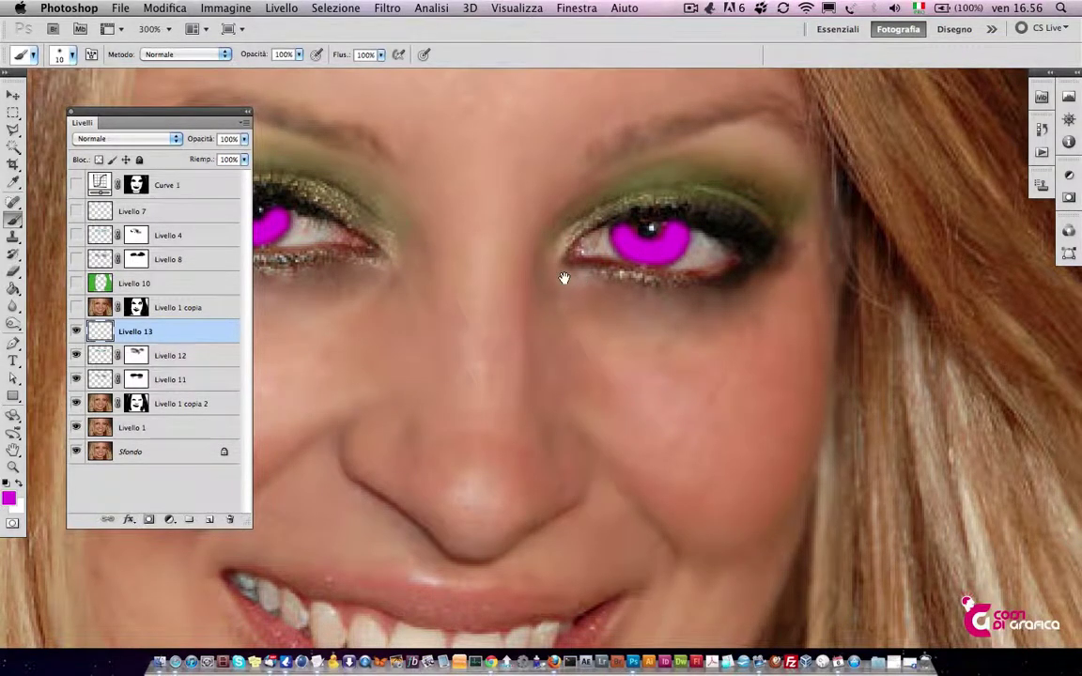
drag(563, 278, 613, 267)
alt+click(533, 334)
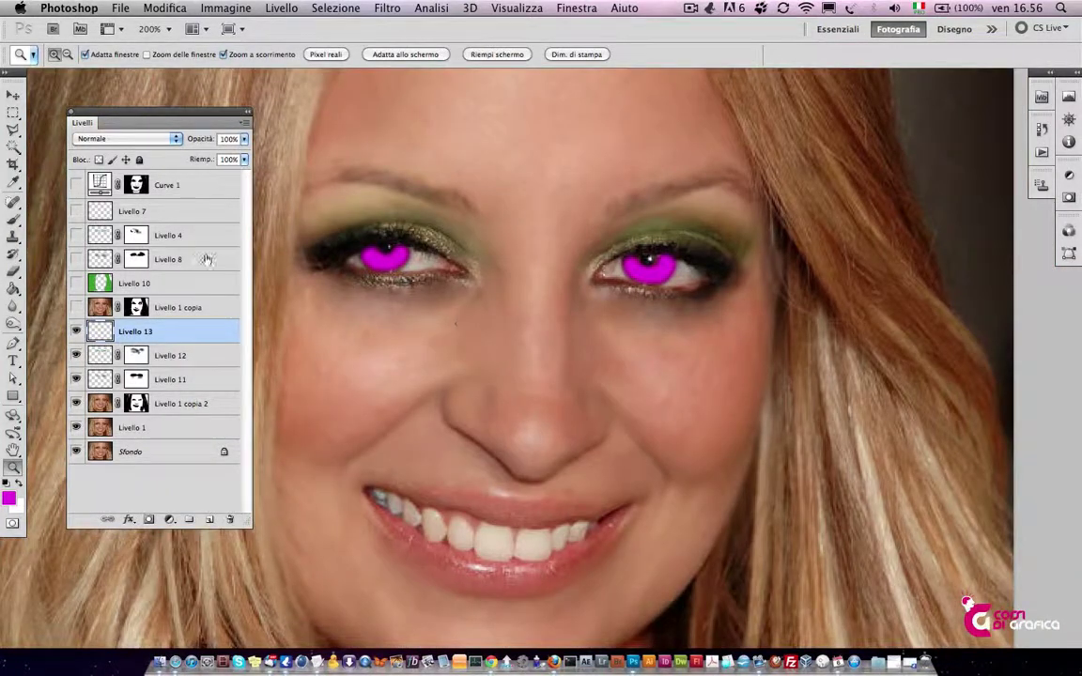
Blend Livello 13 as Sovrapponi and hide the Livello 7 layer
click(143, 137)
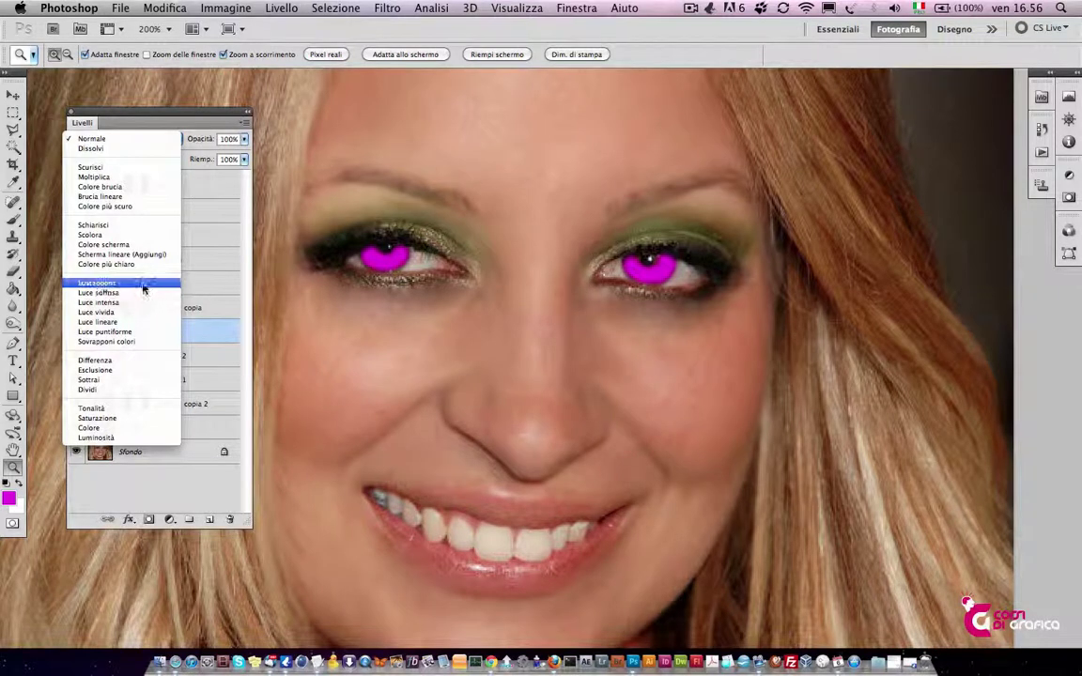
click(140, 283)
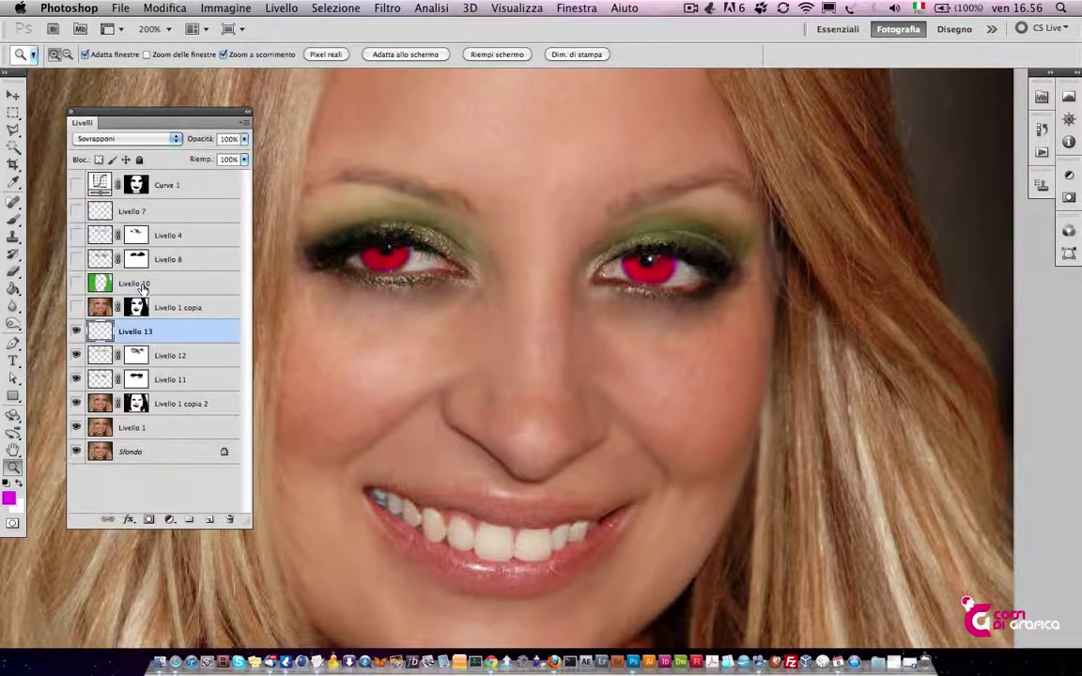
click(93, 215)
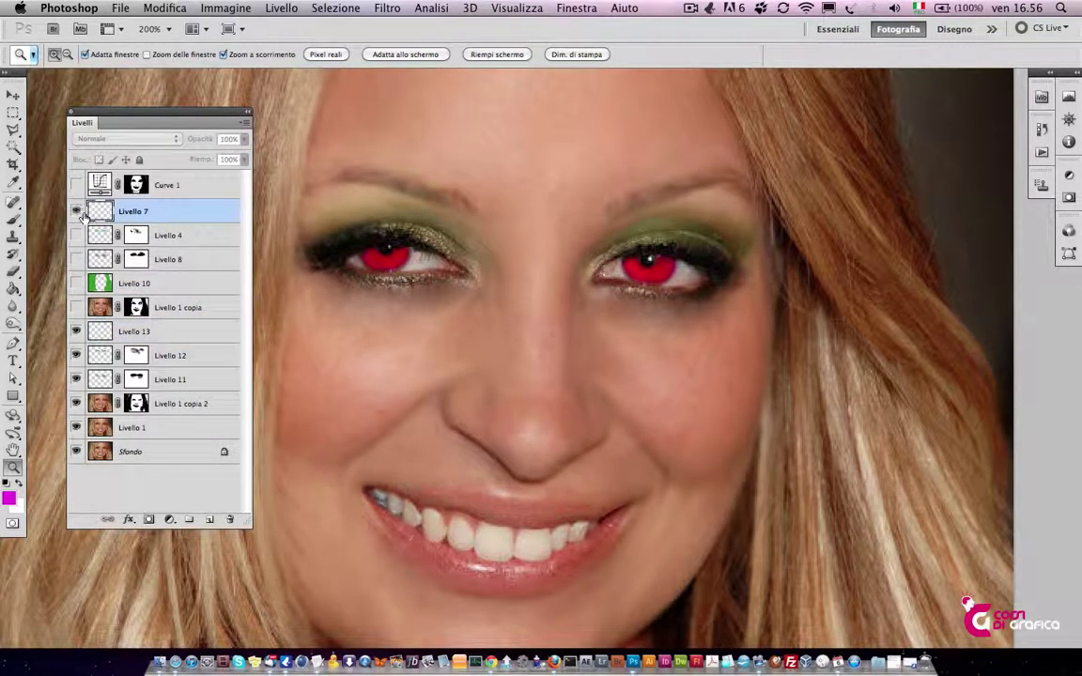
click(81, 213)
click(98, 333)
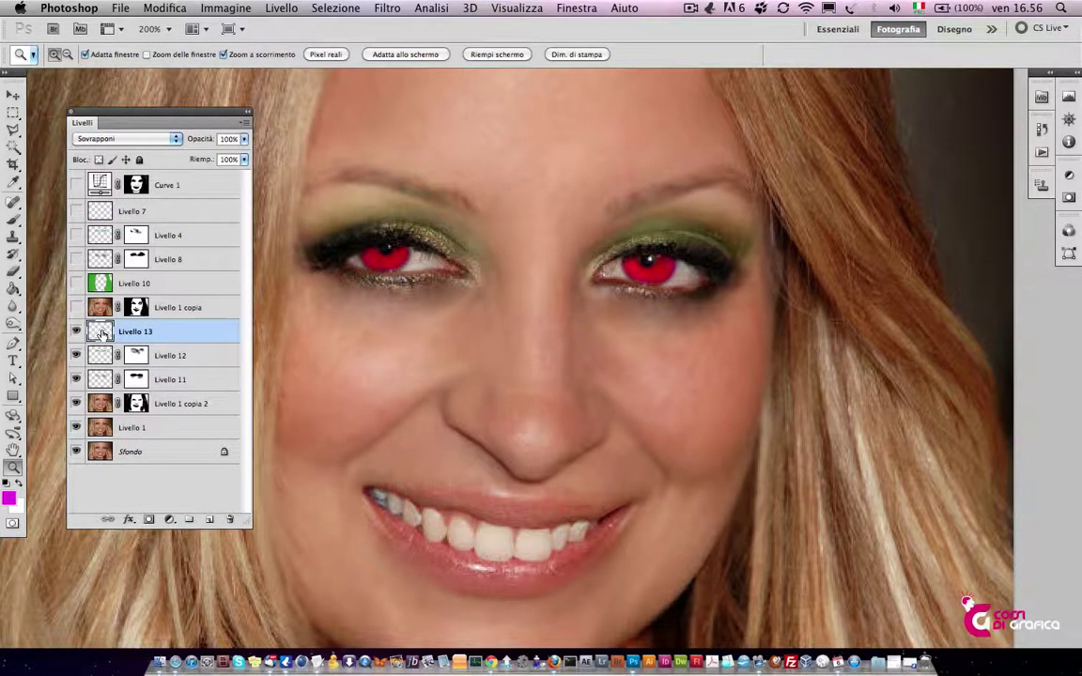
Try Scolora, then Moltiplica blending on Livello 13, darkening the irises to deep red
click(142, 137)
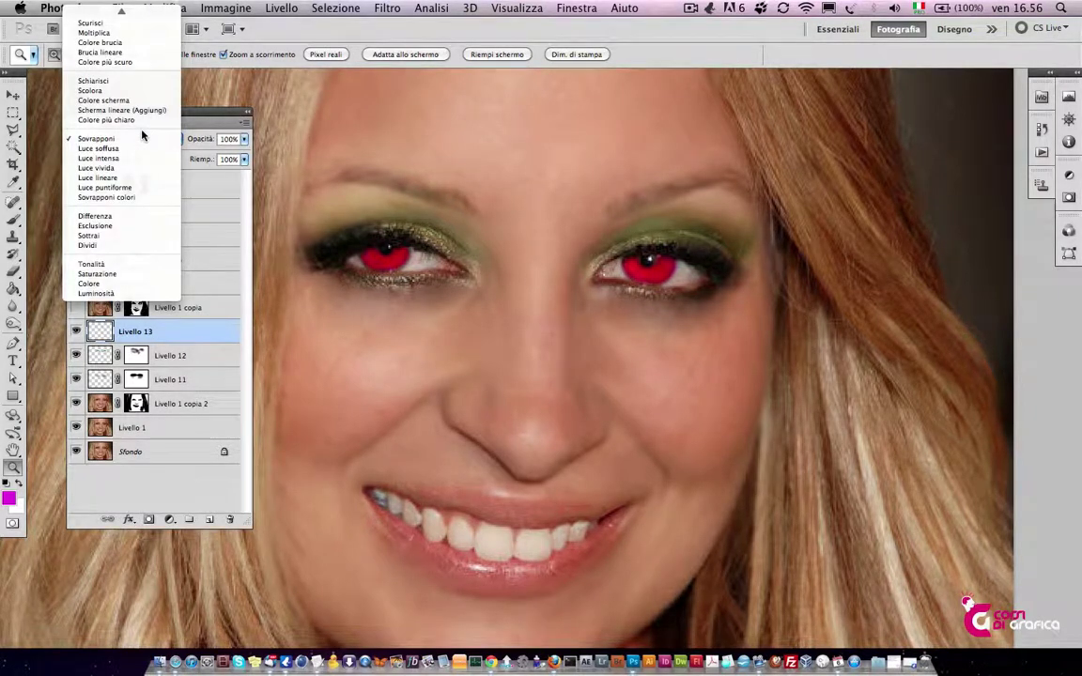
click(132, 91)
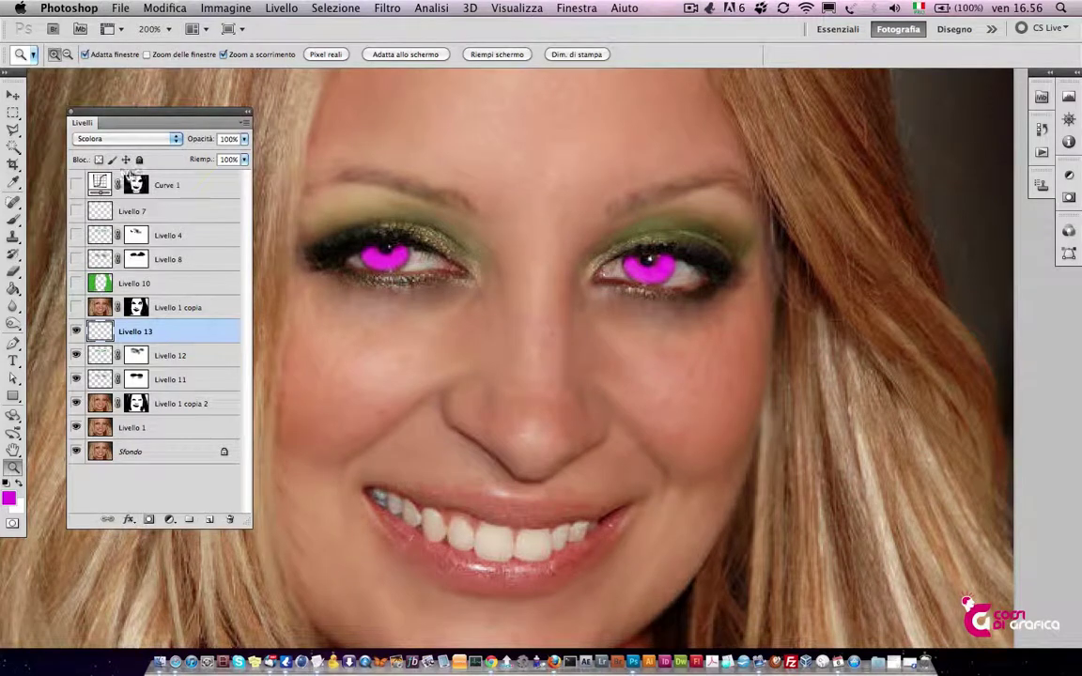
click(126, 139)
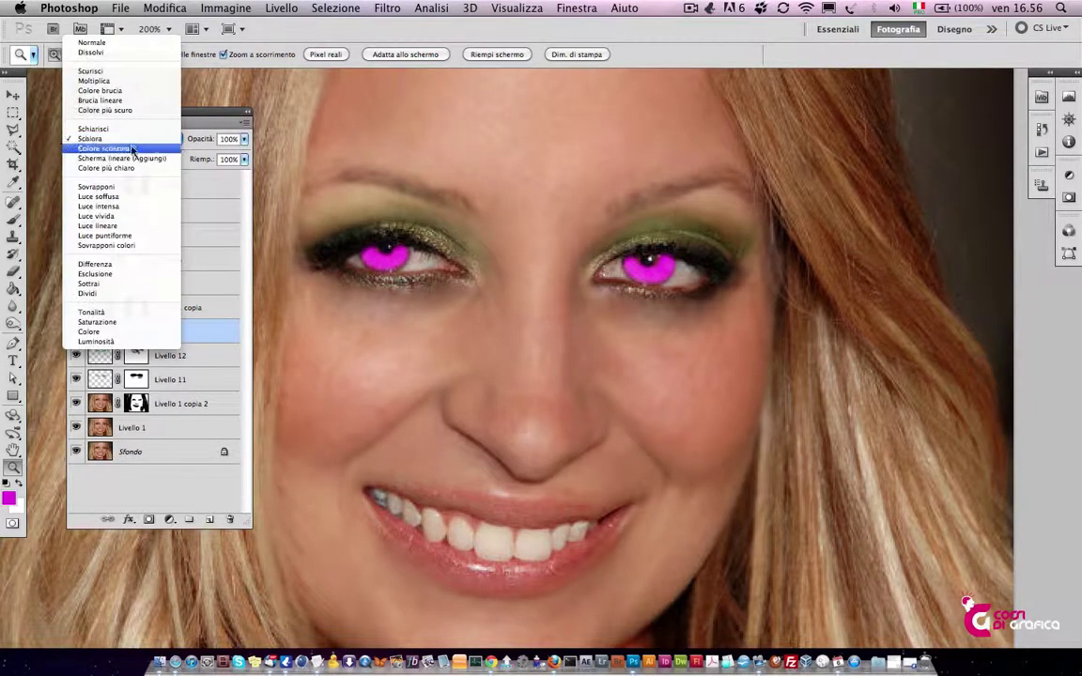
click(128, 81)
click(130, 139)
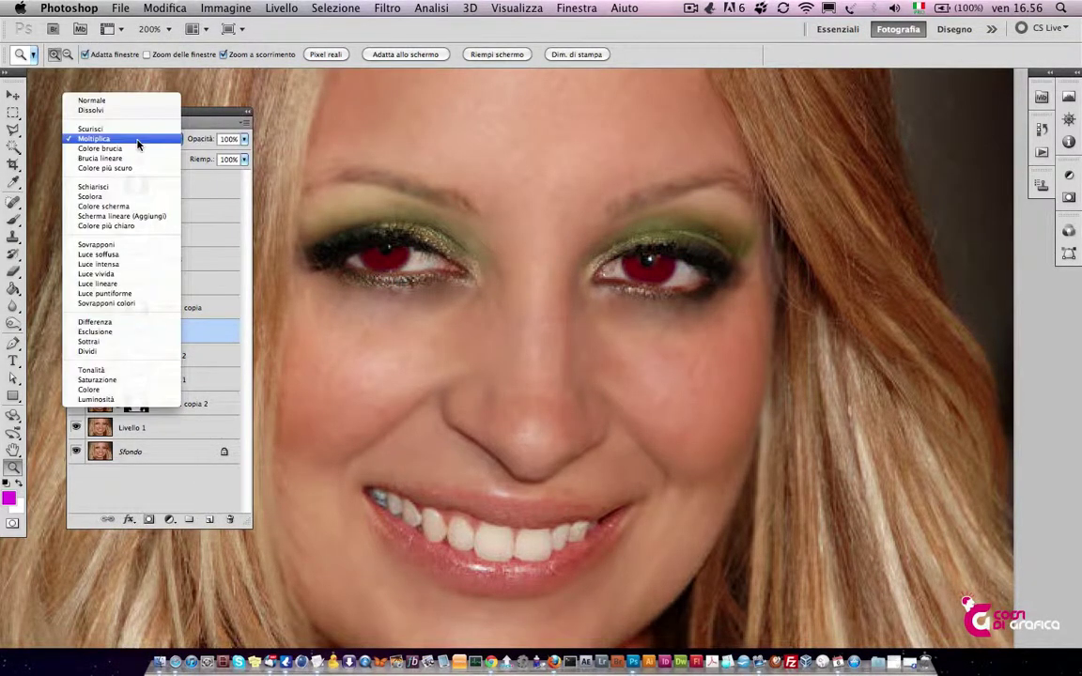
Return Livello 13 to Sovrapponi and add a Tonalità/saturazione adjustment limited to the irises
click(131, 244)
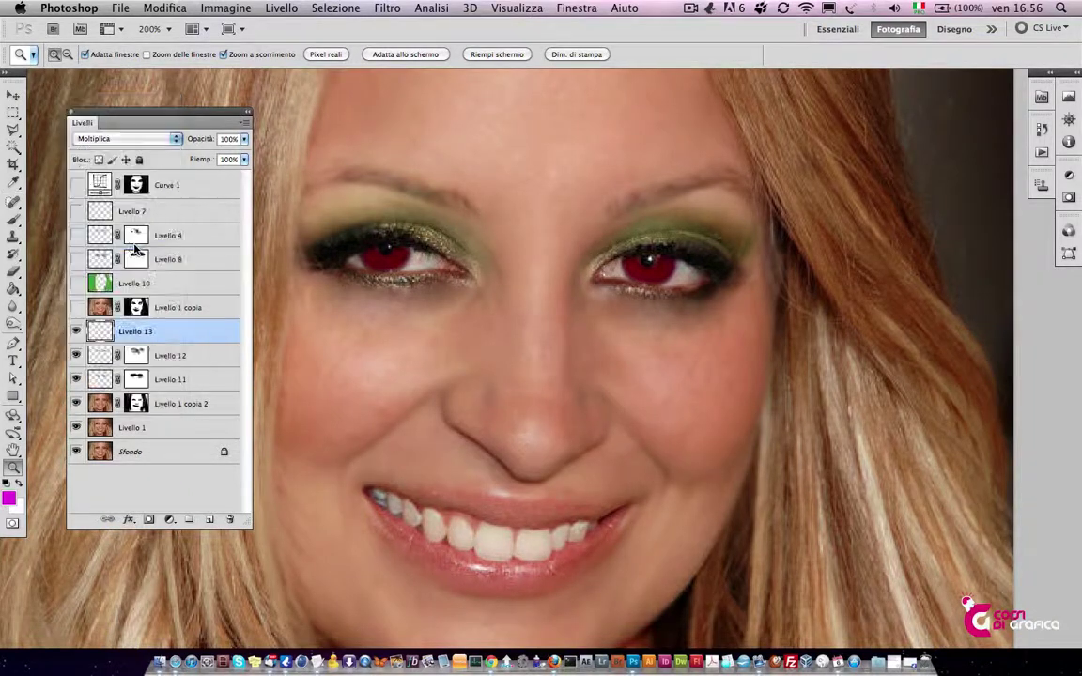
ctrl+click(100, 335)
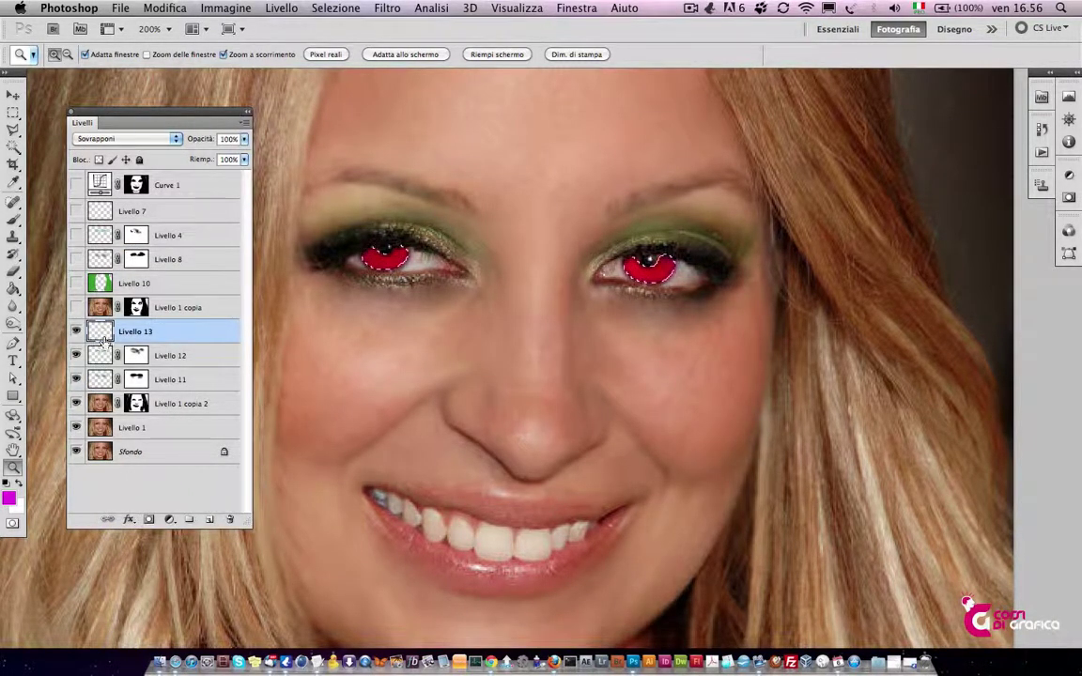
click(169, 520)
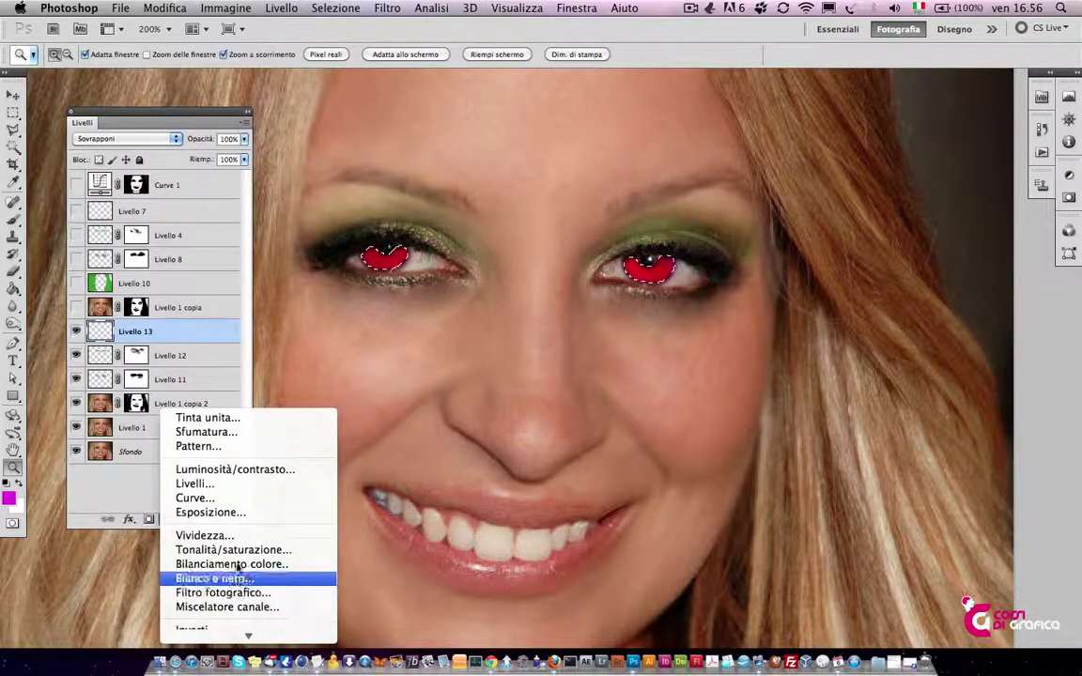
click(238, 555)
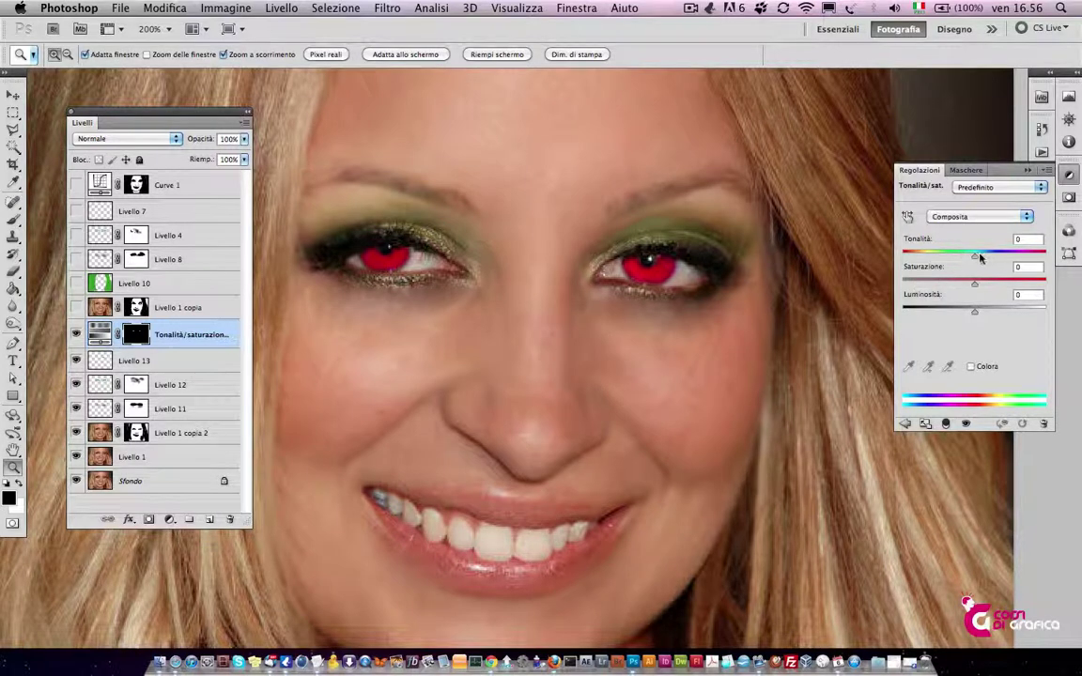
Colorize the iris adjustment with hue 53 and saturation 25
drag(974, 255, 940, 256)
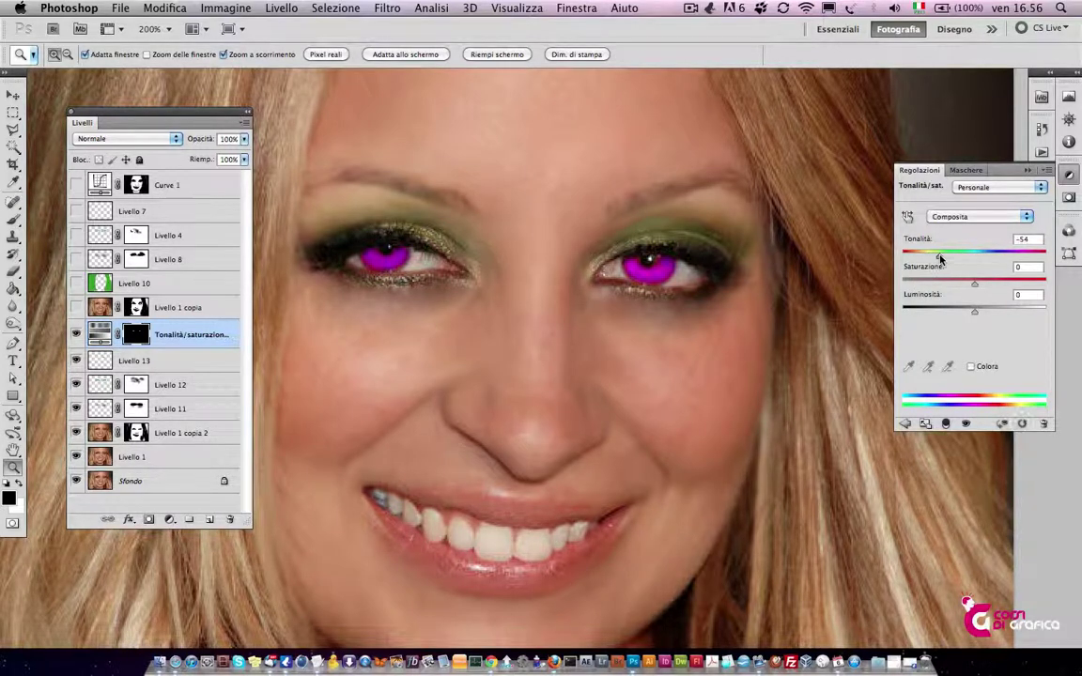
alt+click(554, 338)
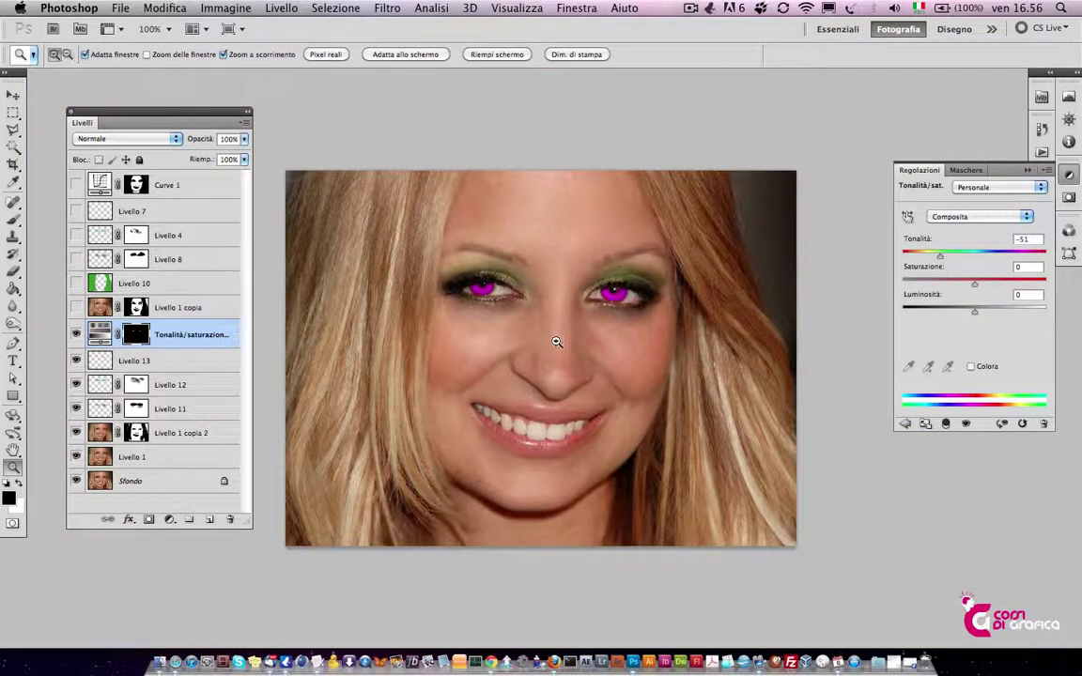
mouse_move(974, 283)
mouse_down()
mouse_move(935, 284)
mouse_move(935, 311)
mouse_up()
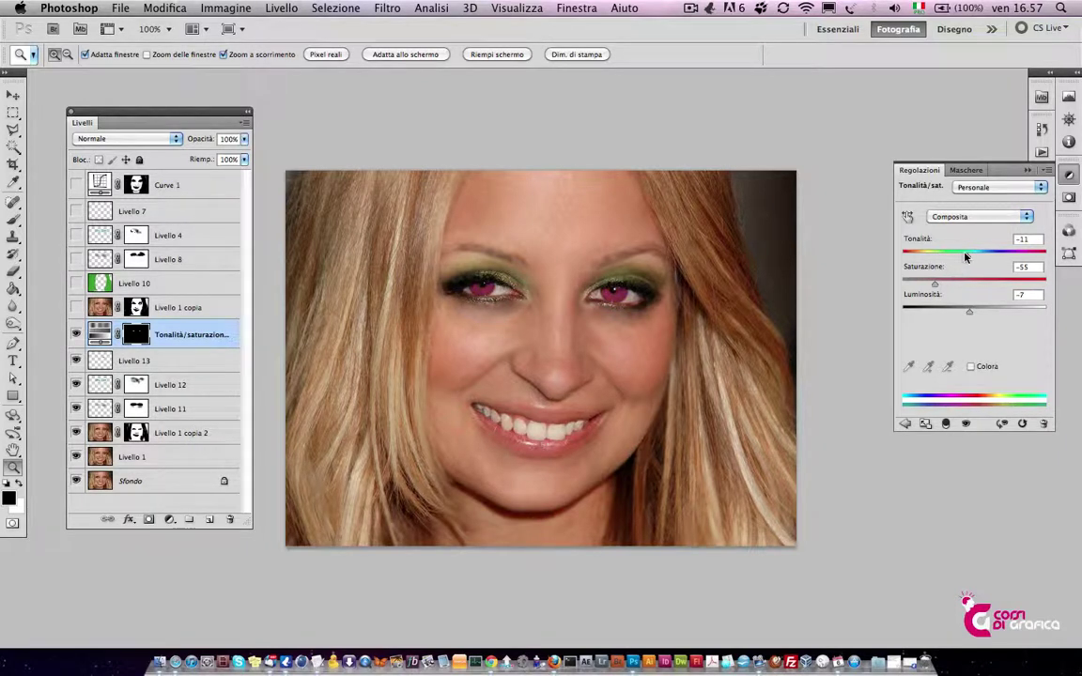
drag(951, 258, 954, 255)
click(971, 367)
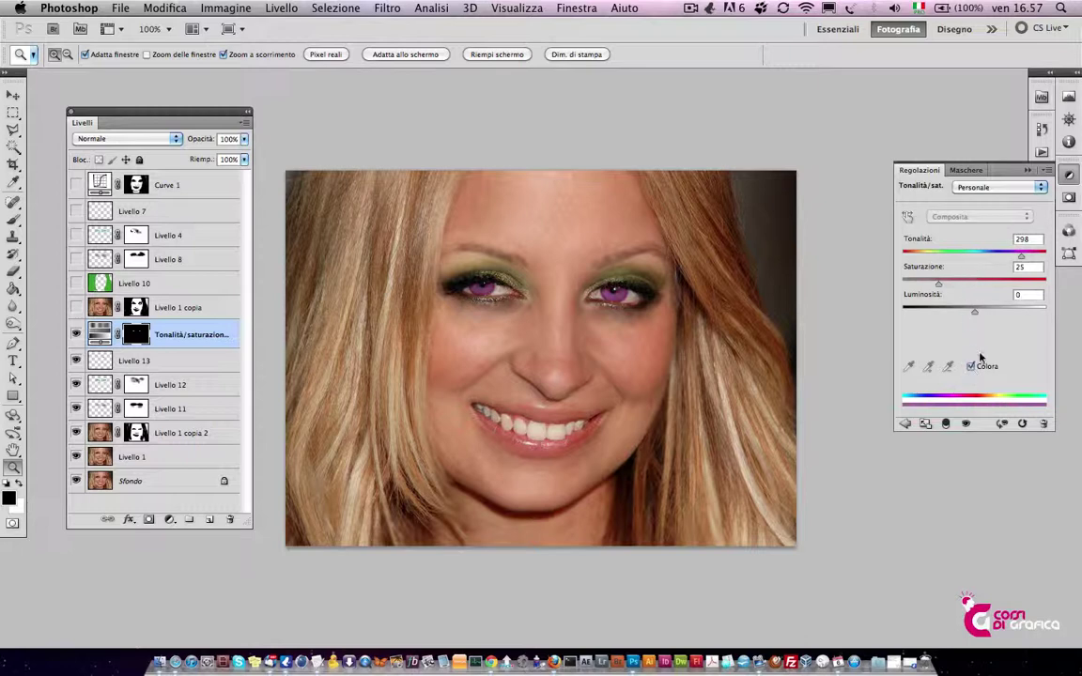
drag(1023, 258, 923, 263)
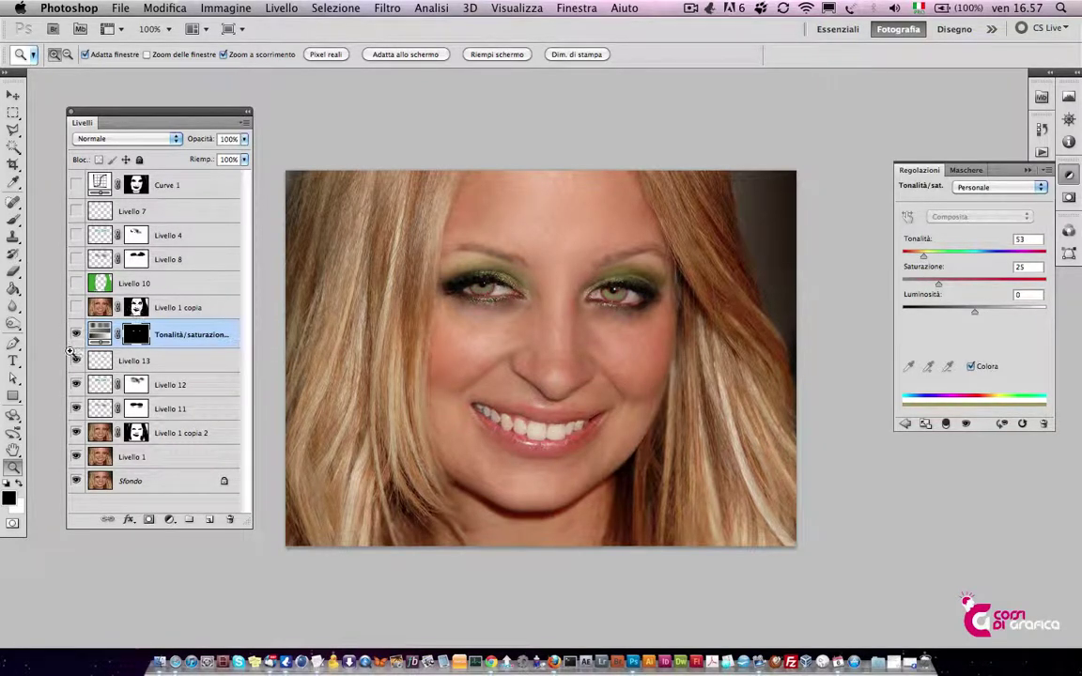
click(75, 250)
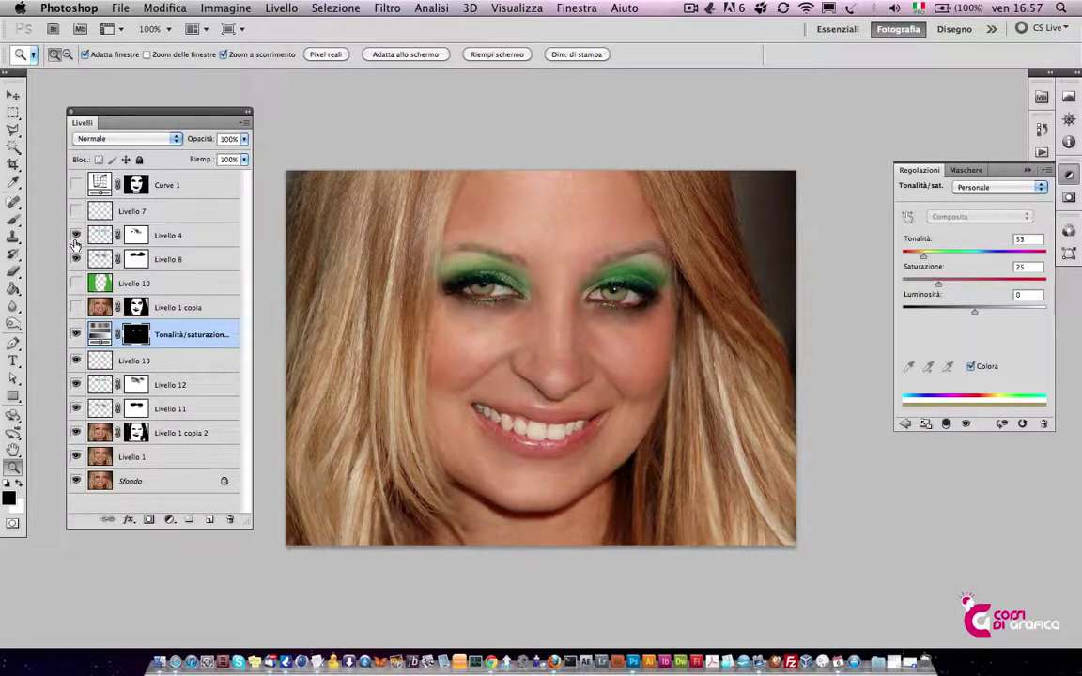
click(75, 259)
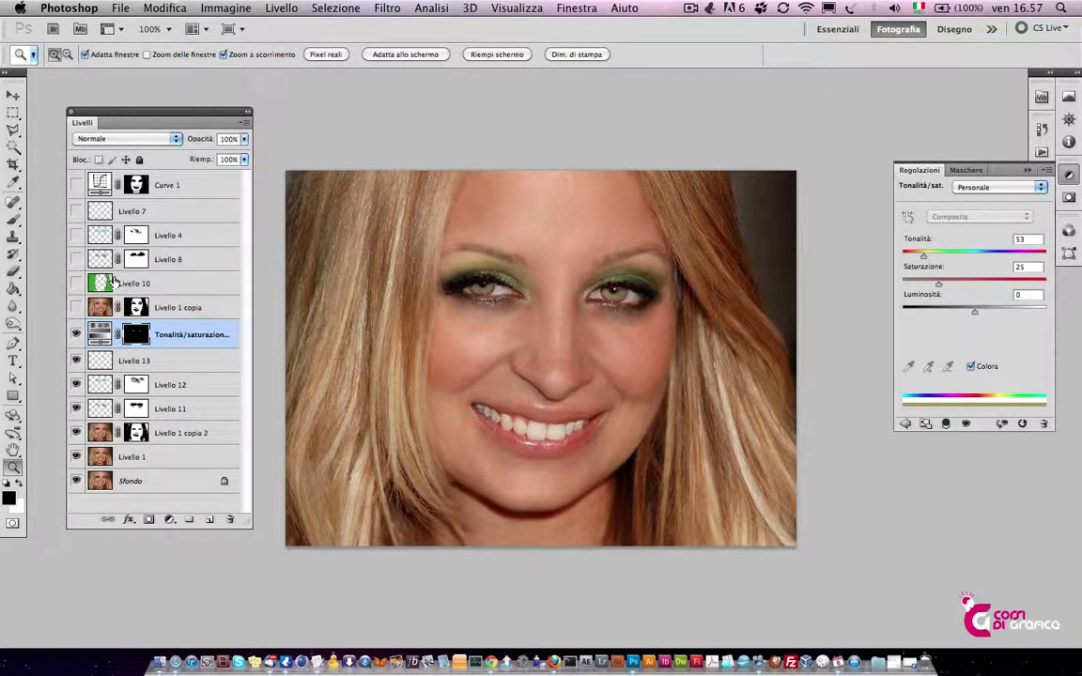
click(76, 185)
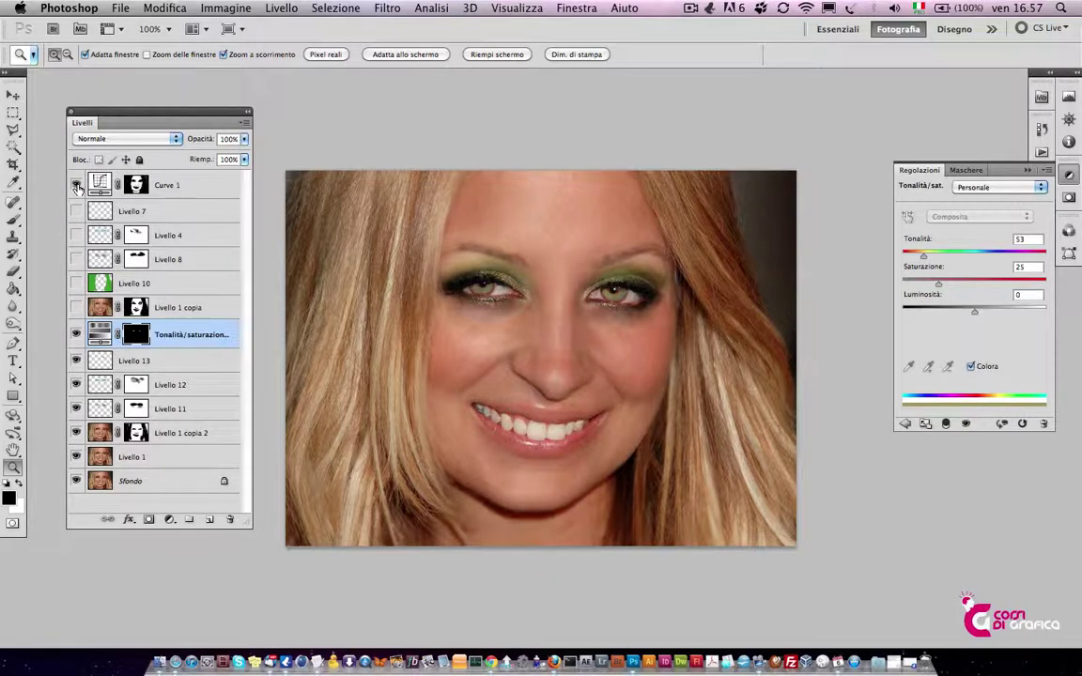
click(102, 184)
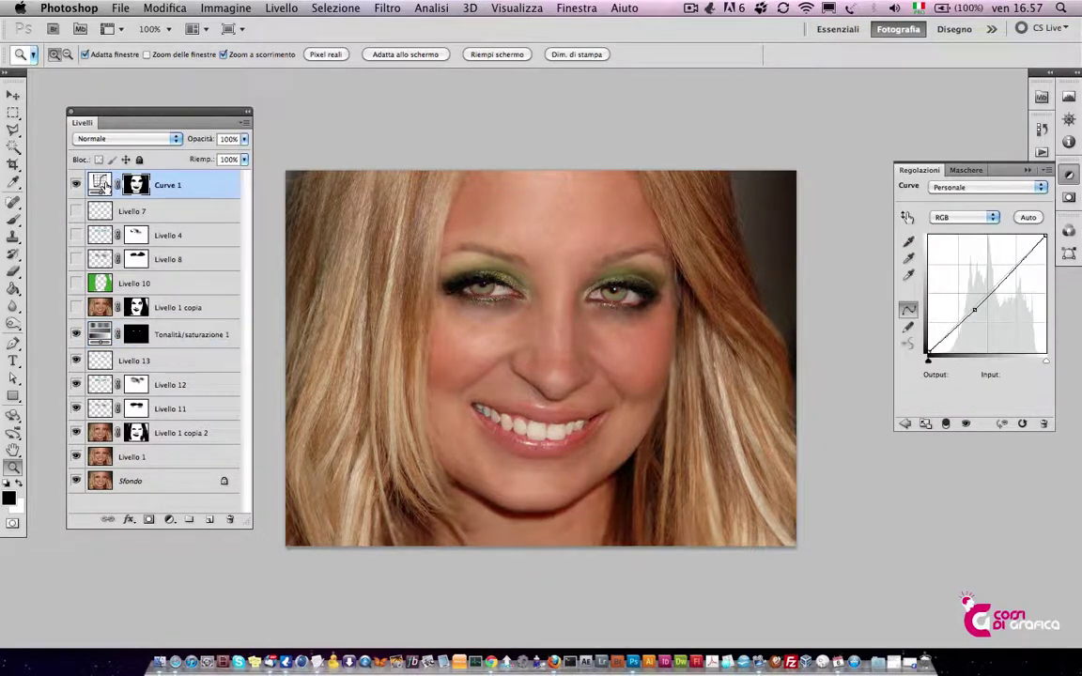
click(102, 185)
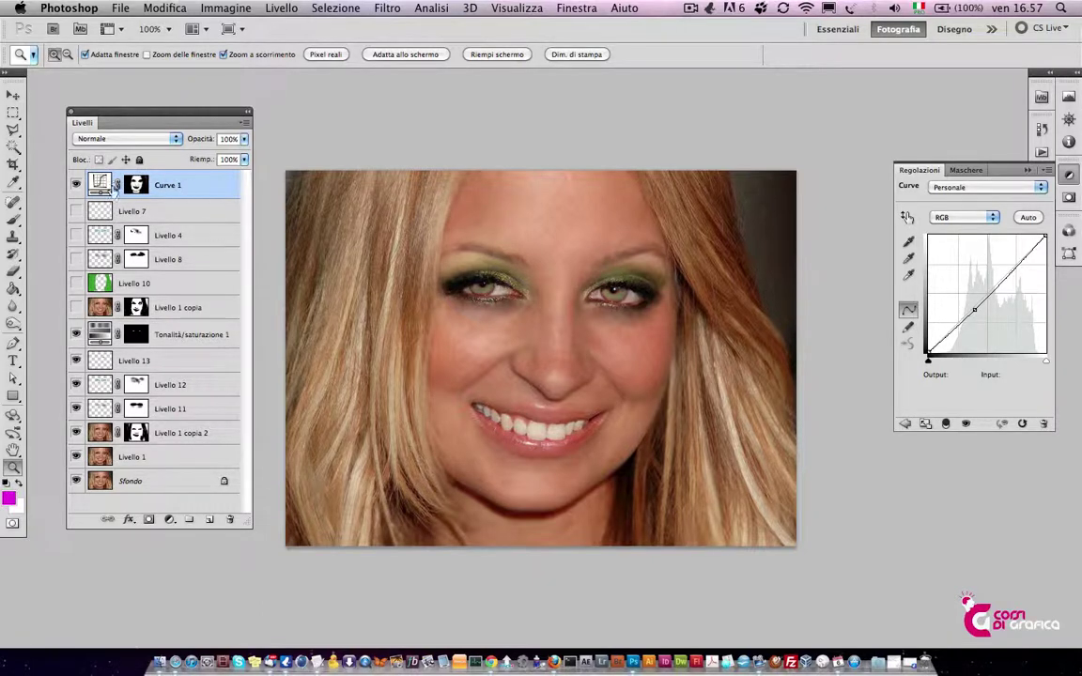
click(76, 185)
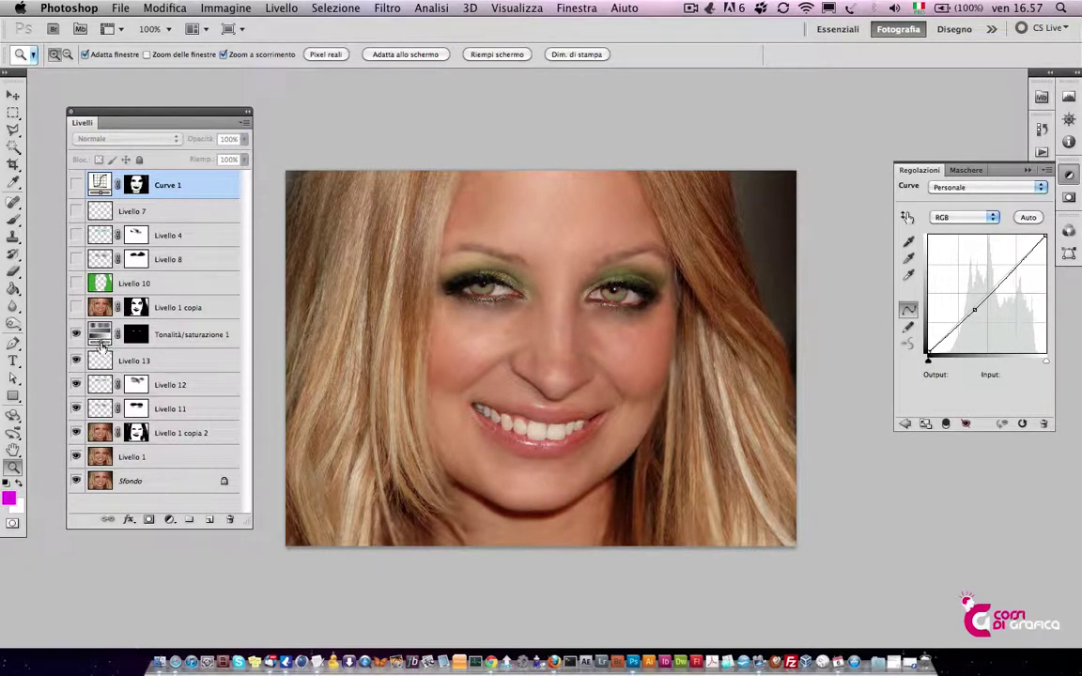
click(97, 337)
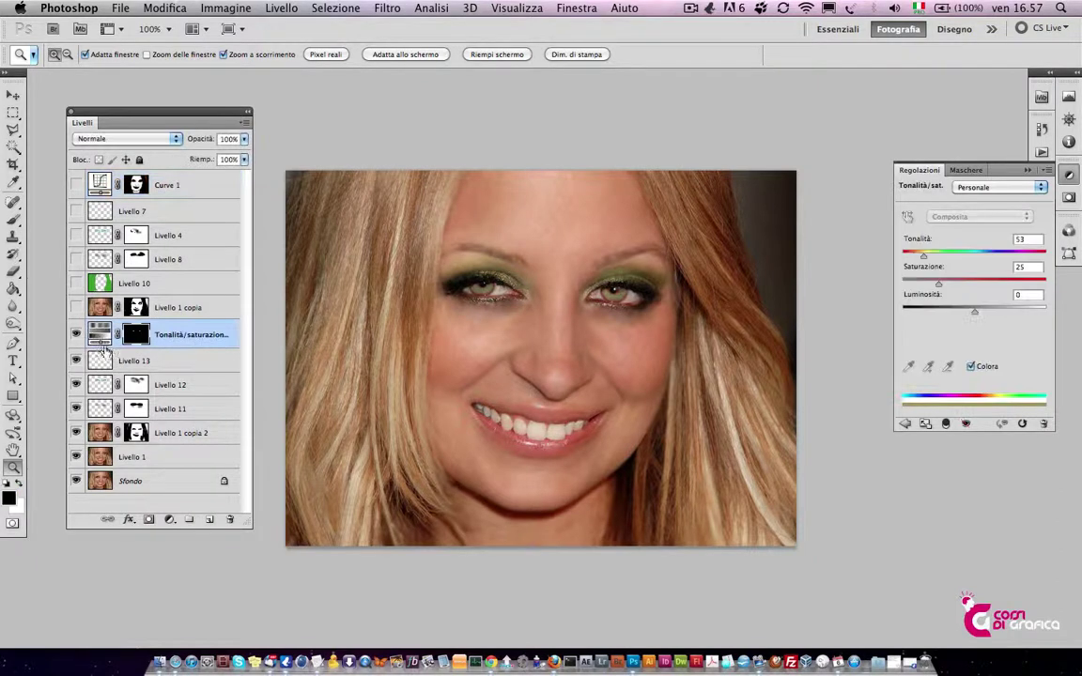
Add a Curves adjustment darkening the midtones to input 130, output 114
click(170, 521)
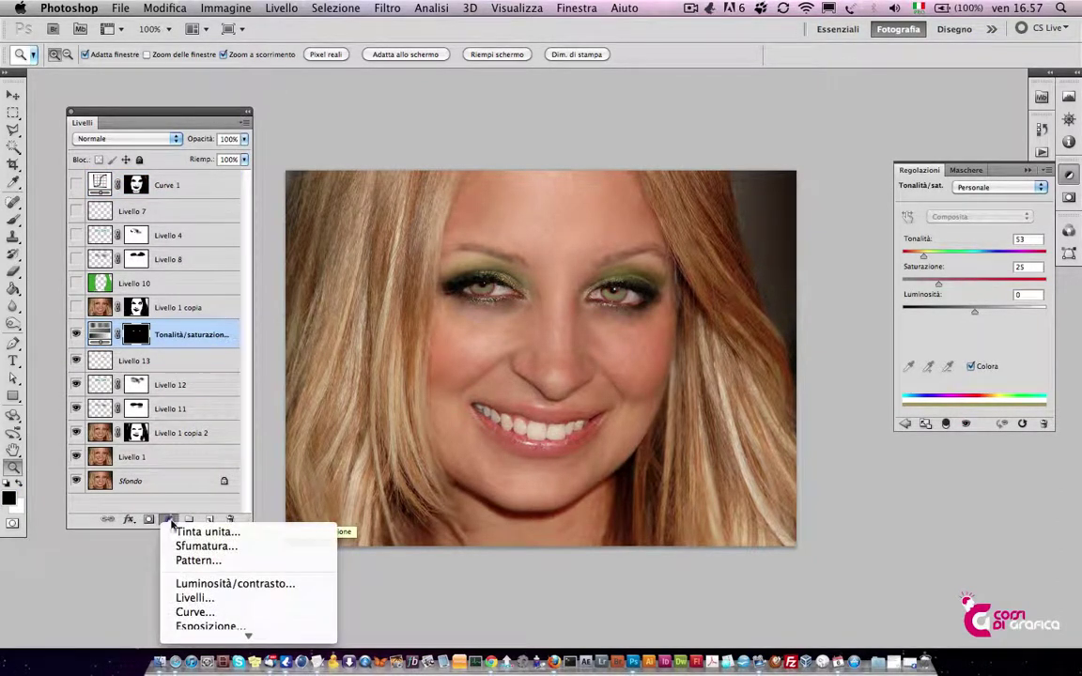
click(195, 526)
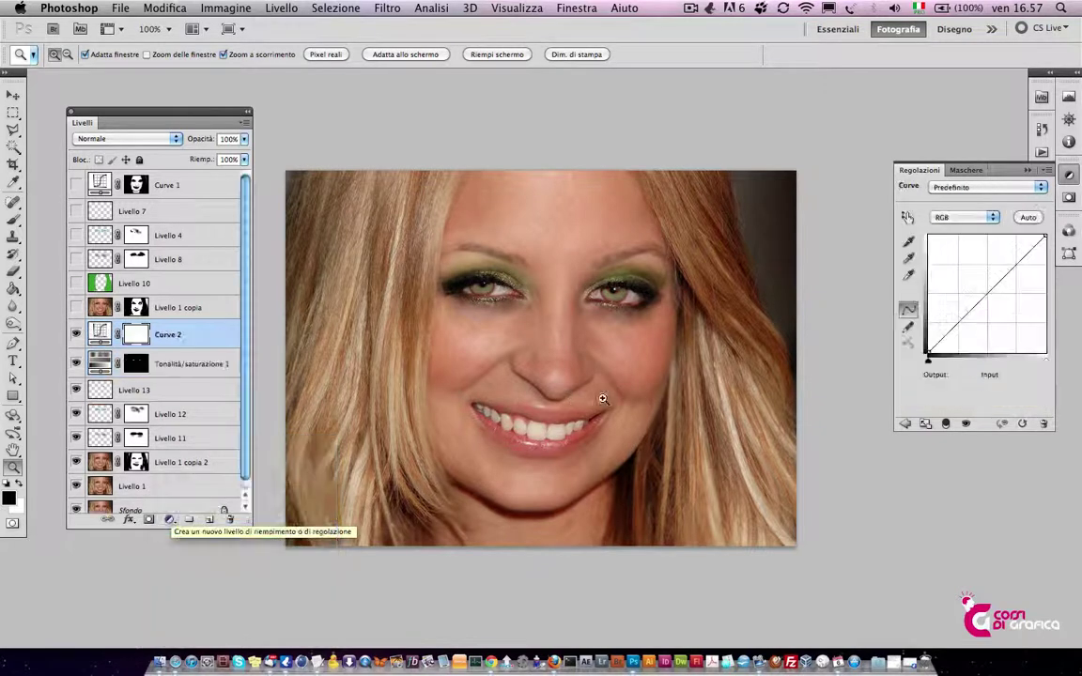
drag(991, 296, 988, 298)
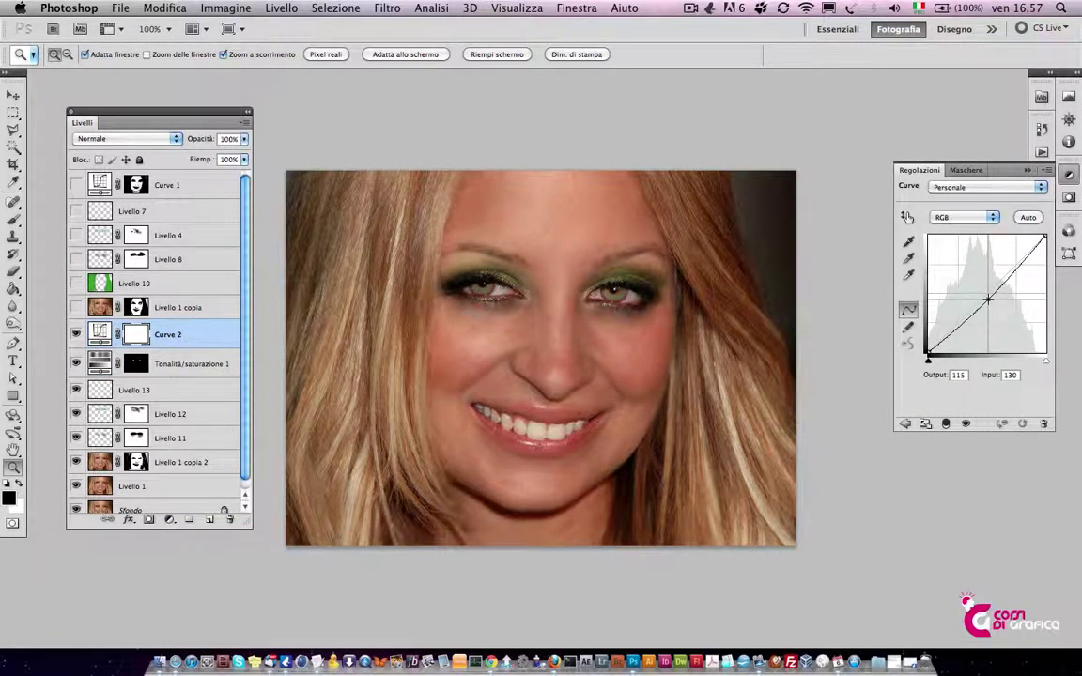
drag(988, 298, 988, 300)
Paint black with an 82 px brush on the Curve 2 mask over the left, lower-left and right hair
key(b)
right_click(368, 286)
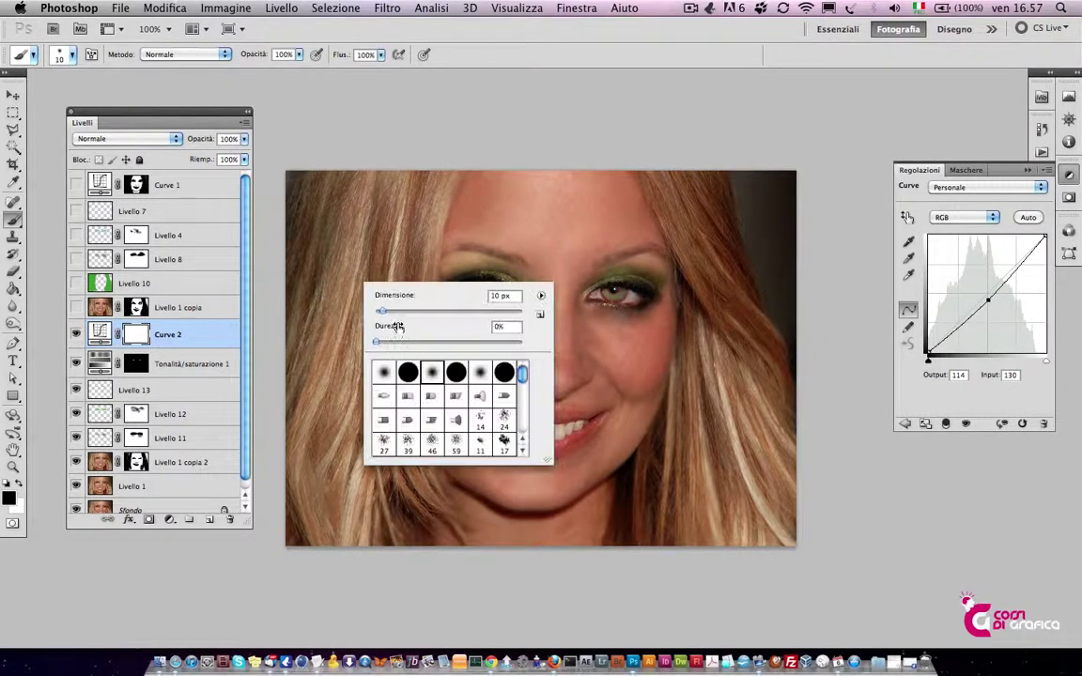
drag(418, 316, 435, 312)
key(Return)
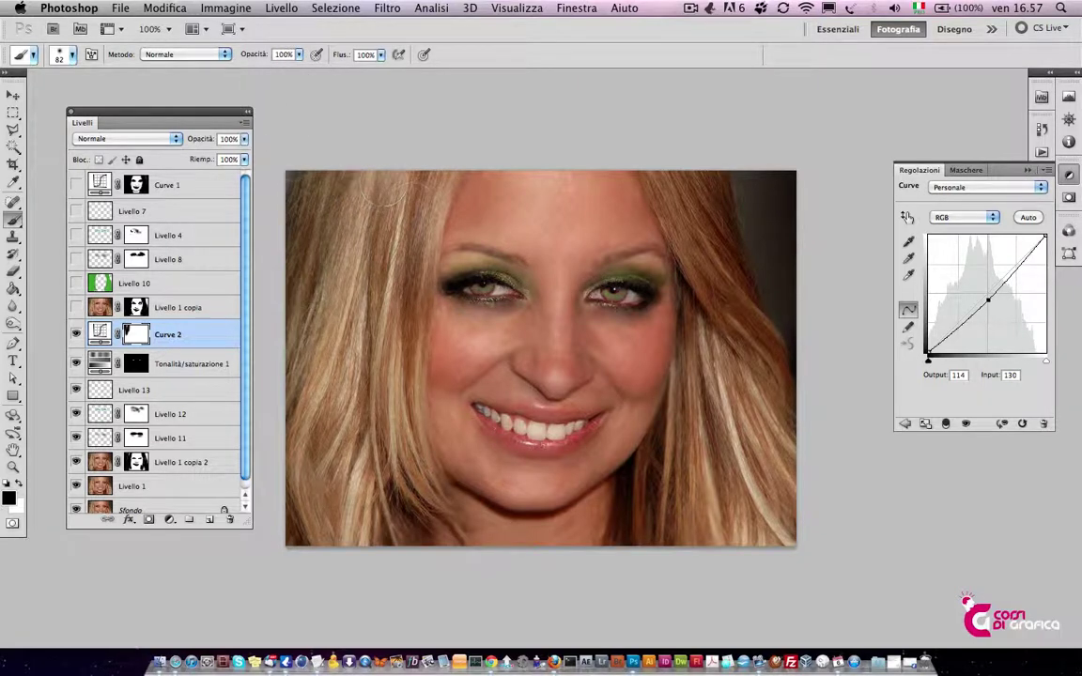
drag(343, 324, 370, 262)
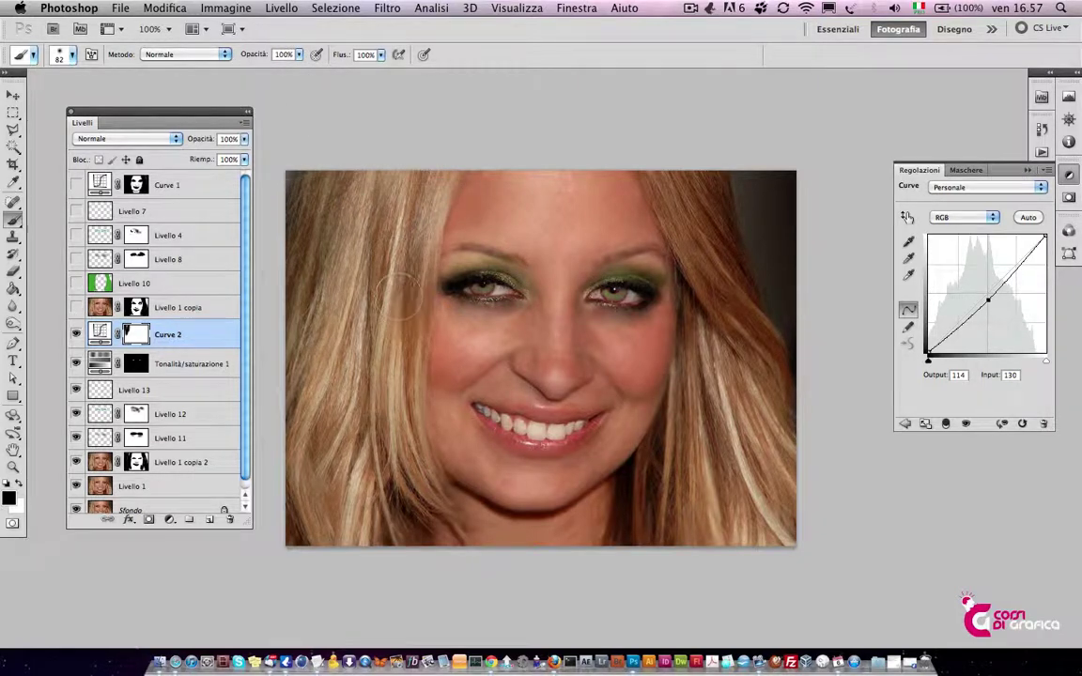
drag(373, 338, 390, 479)
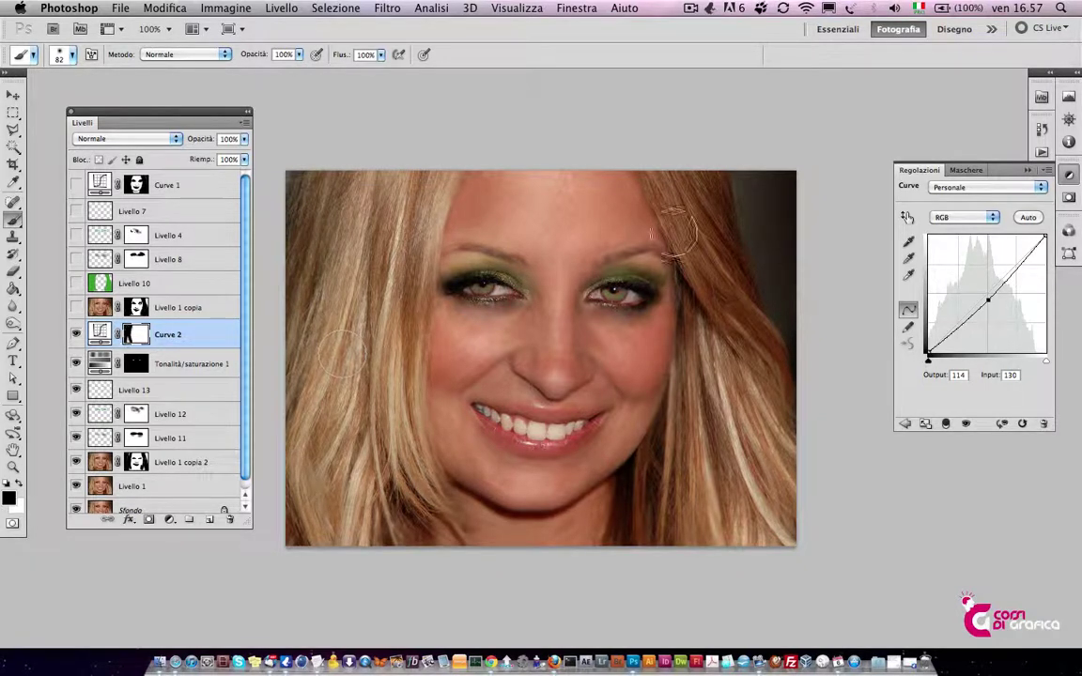
drag(714, 221, 684, 463)
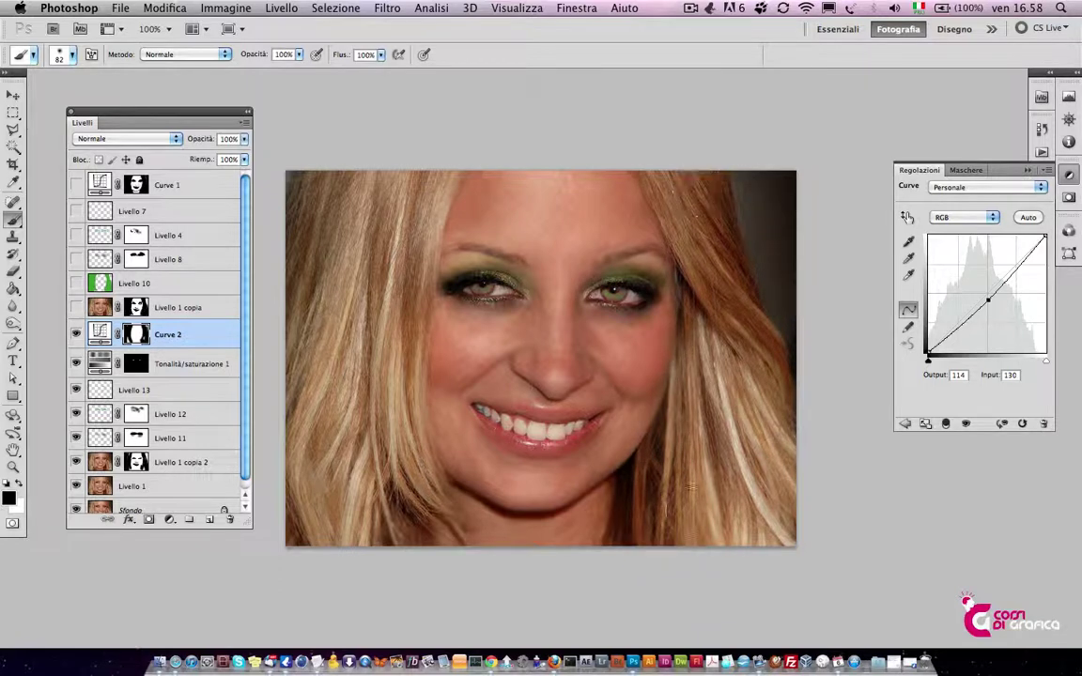
key(z)
click(579, 446)
key(b)
right_click(517, 414)
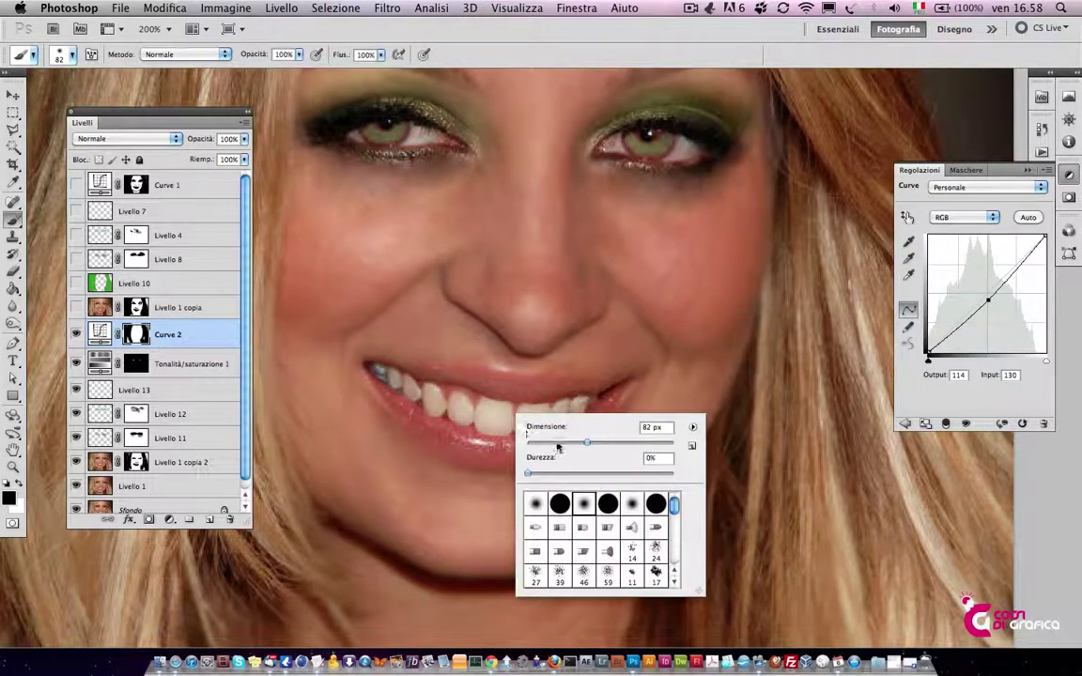
Paint the Curve 2 mask over both irises with a 16 px brush
drag(554, 444, 451, 414)
key(Return)
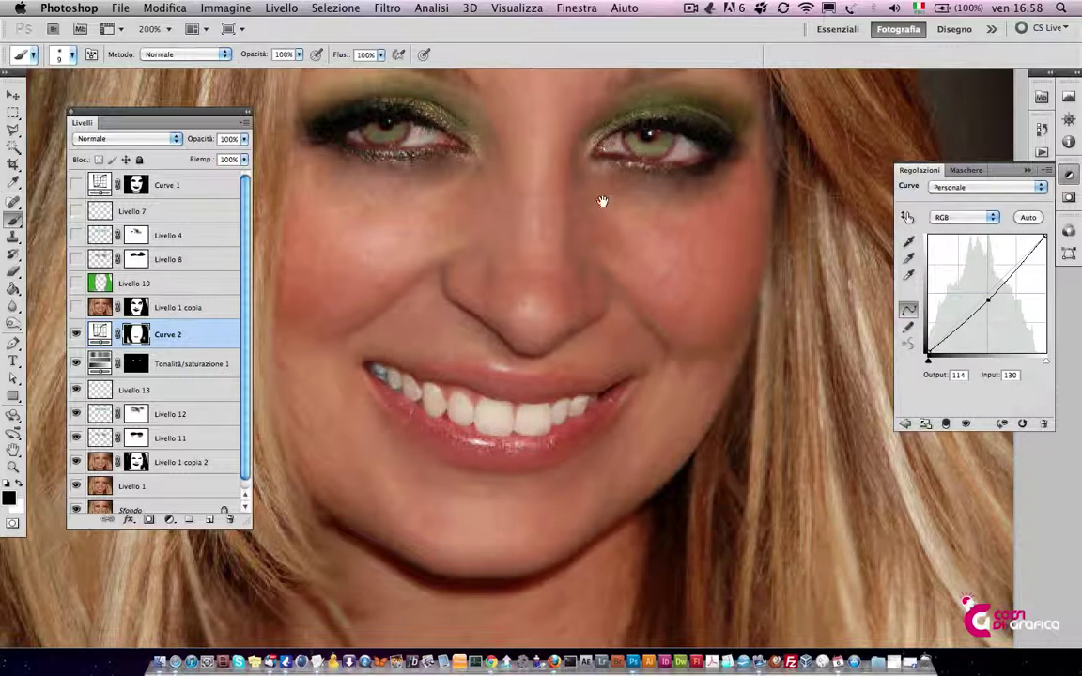
scroll(601, 200, up, 5)
right_click(641, 383)
text(16)
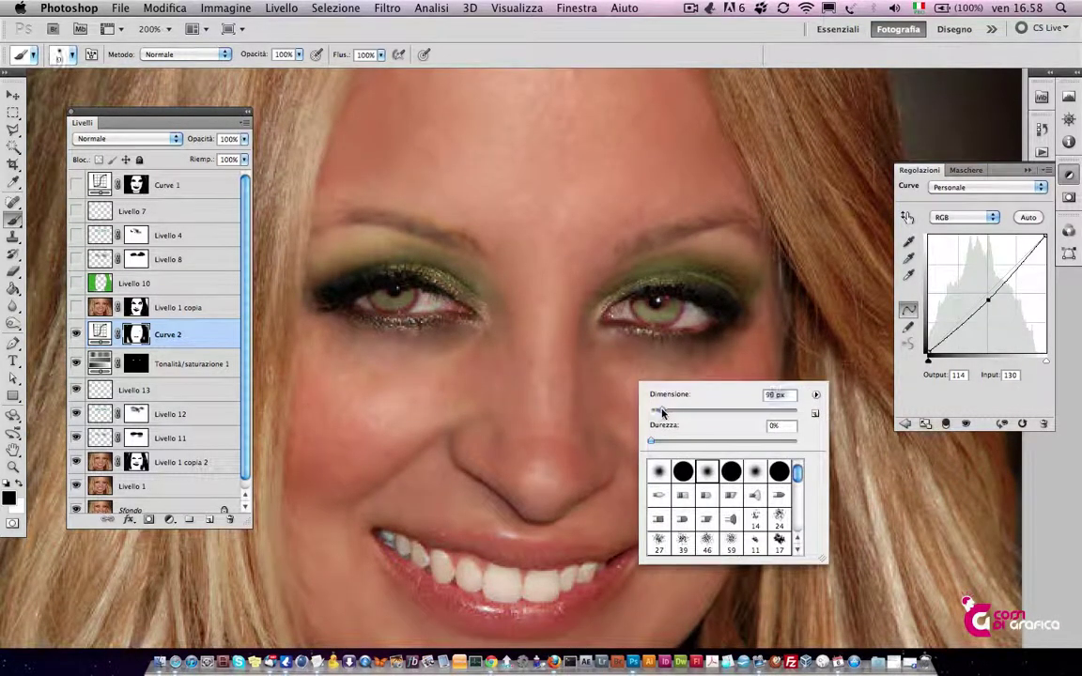
key(Return)
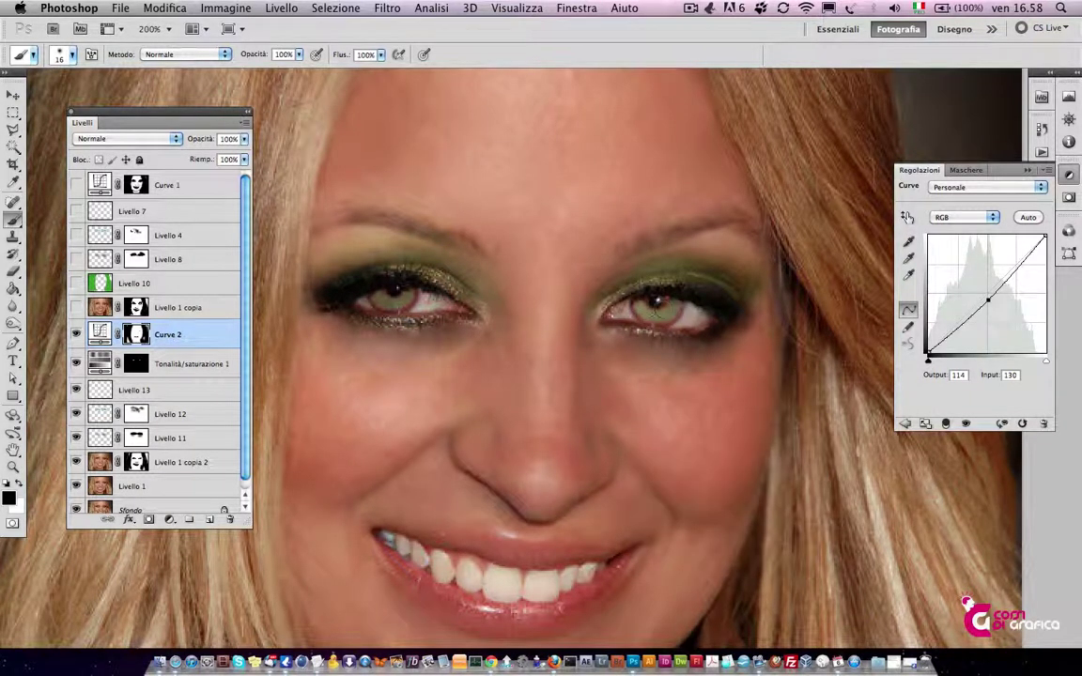
drag(681, 317, 650, 328)
mouse_move(387, 289)
mouse_down()
mouse_move(368, 293)
mouse_move(323, 271)
mouse_up()
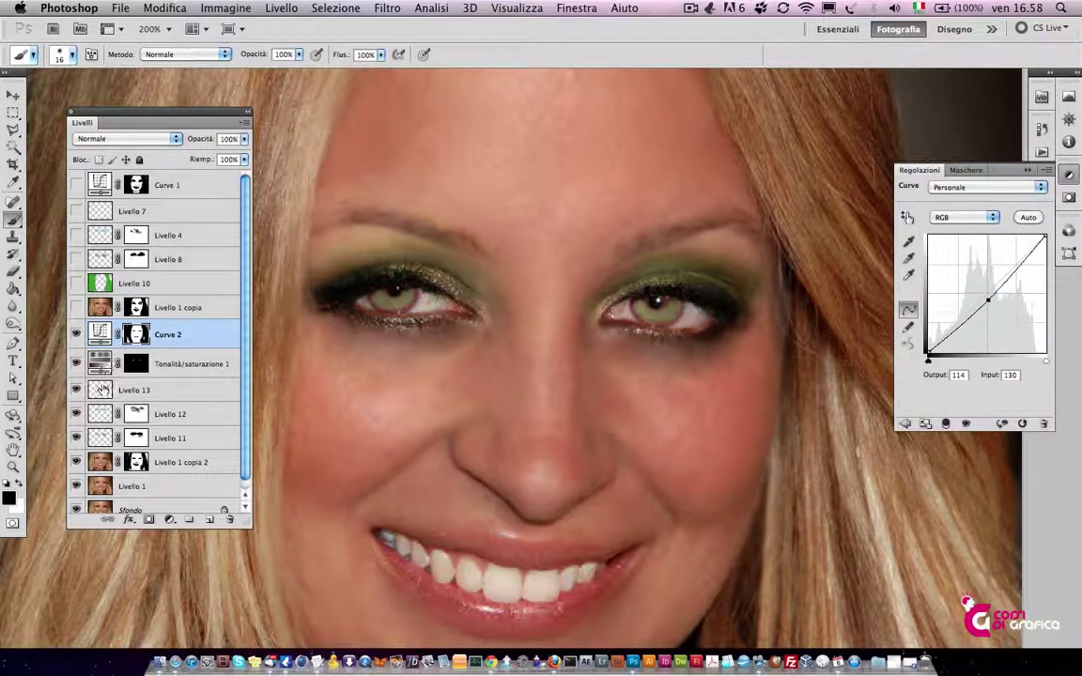
On Livello 13, sample olive green and paint it into the right iris at 300% zoom
click(100, 390)
key(z)
click(655, 345)
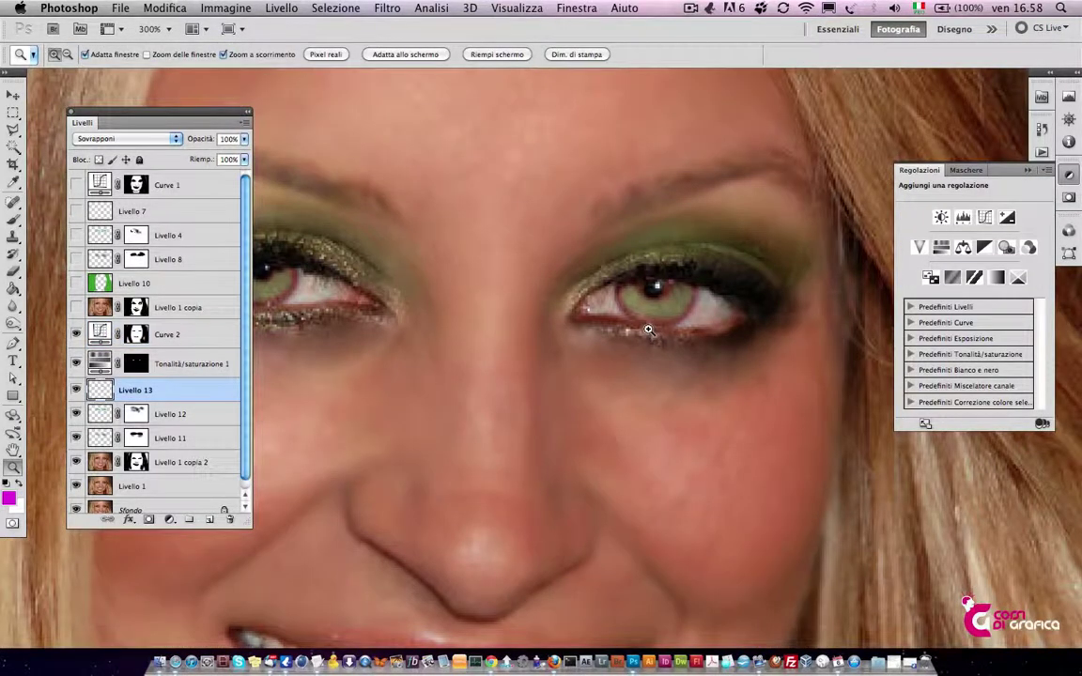
key(i)
click(603, 275)
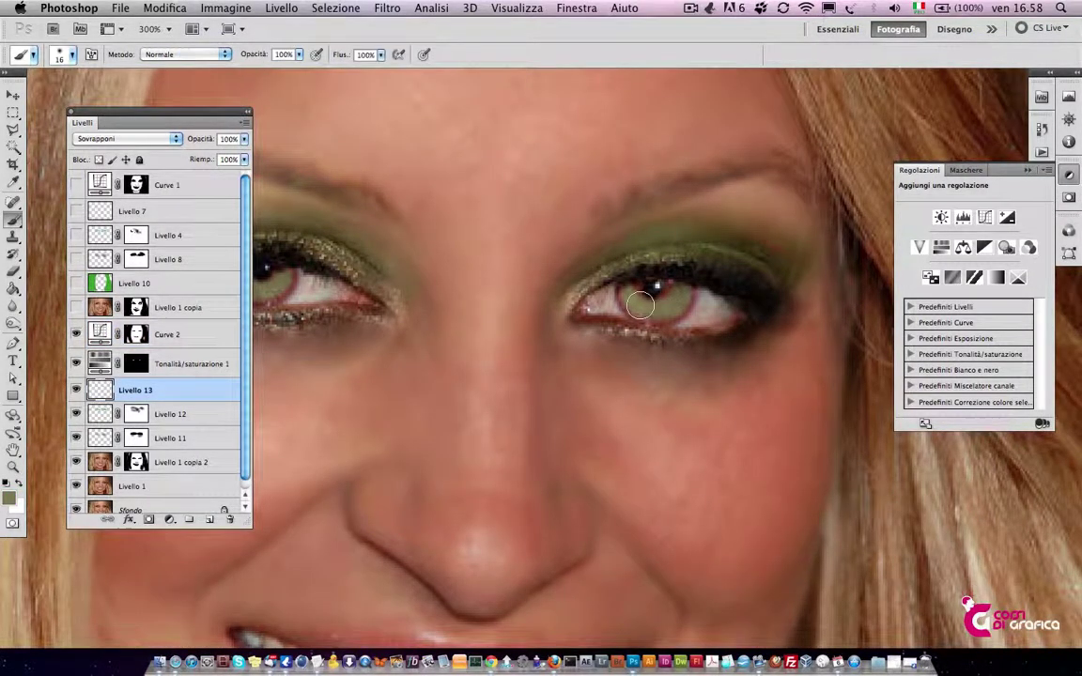
key(b)
drag(629, 297, 671, 299)
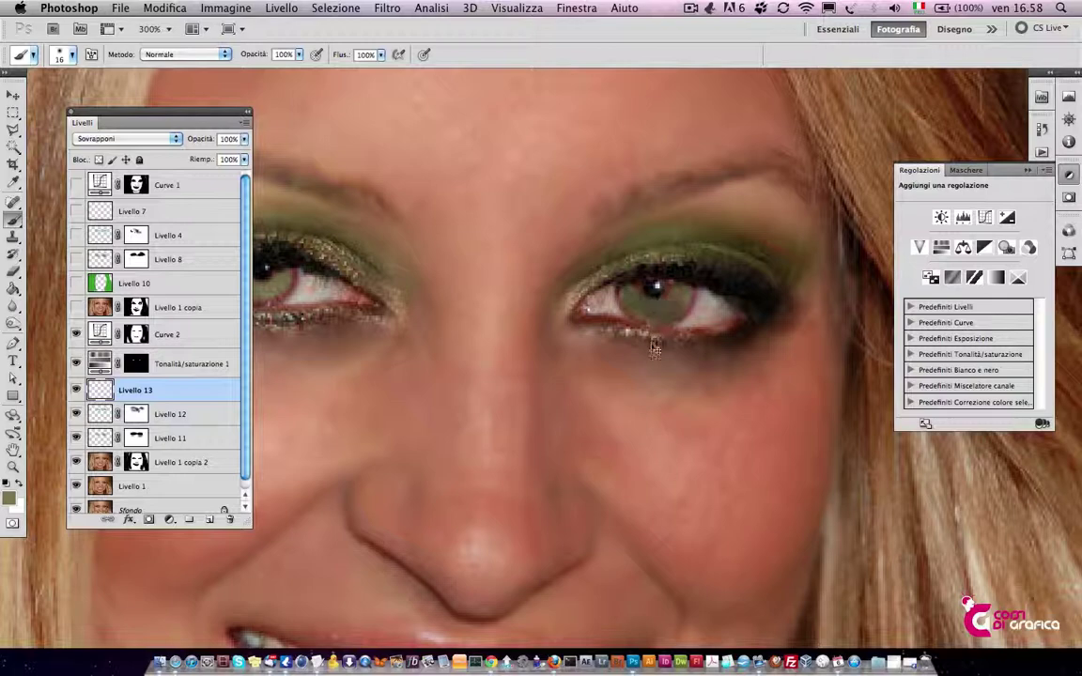
key(z)
alt+click(572, 350)
alt+click(569, 346)
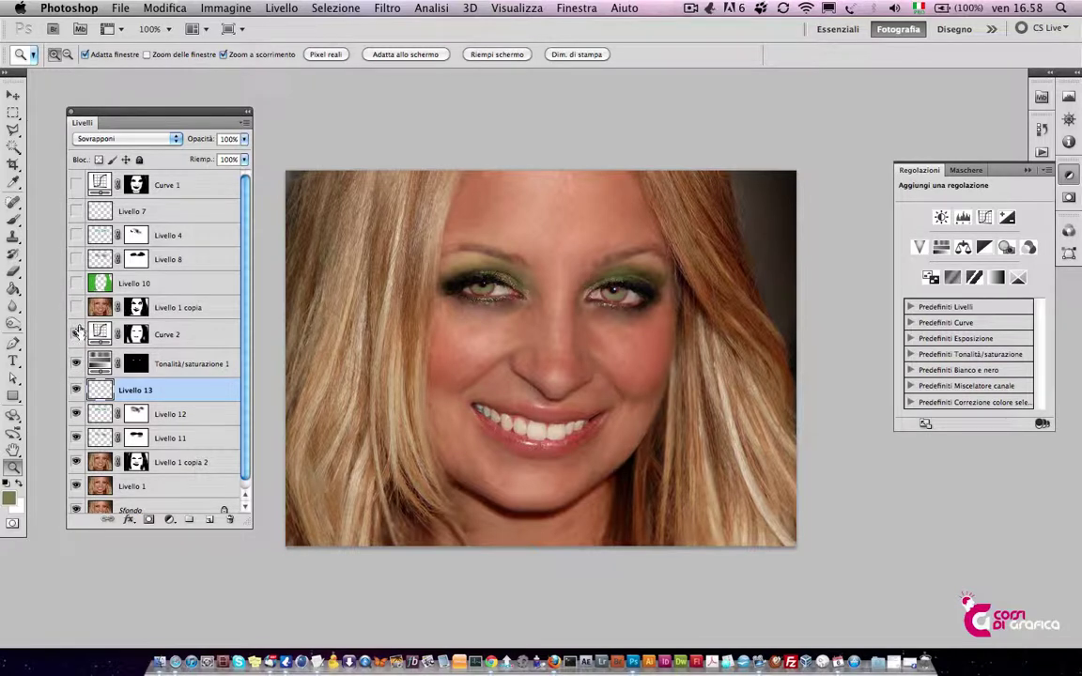
Group the layers from Curve 2 down to Livello 1 copia 2 into a new group named attuale
click(162, 334)
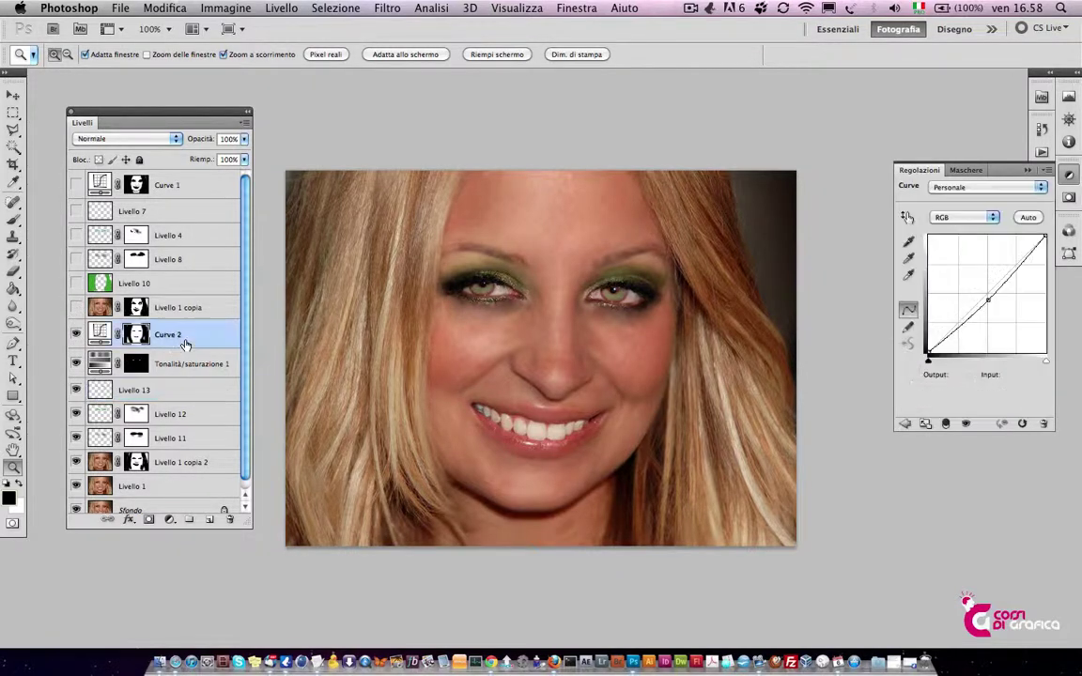
click(188, 519)
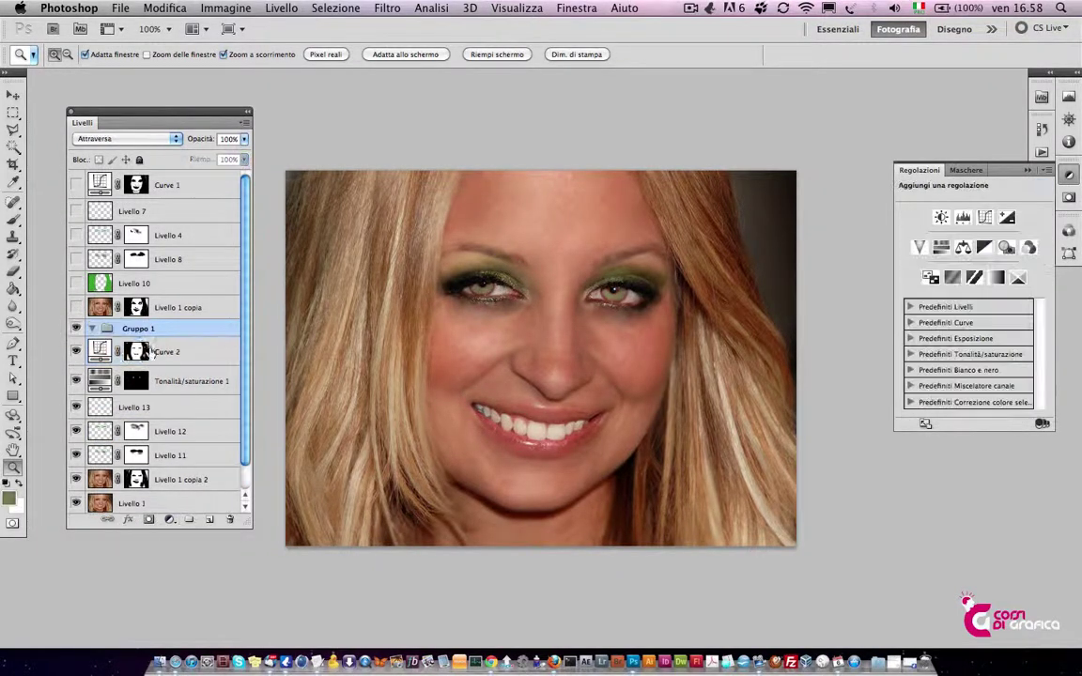
double_click(137, 327)
text(al)
text(e)
key(Return)
click(175, 352)
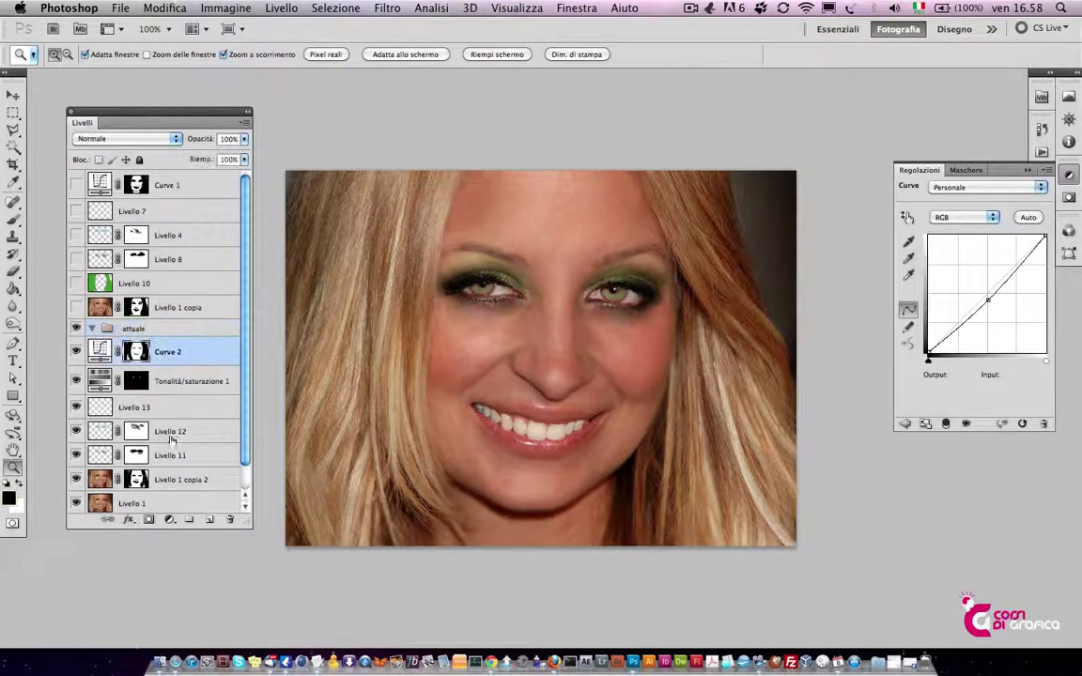
shift+click(171, 456)
shift+click(173, 479)
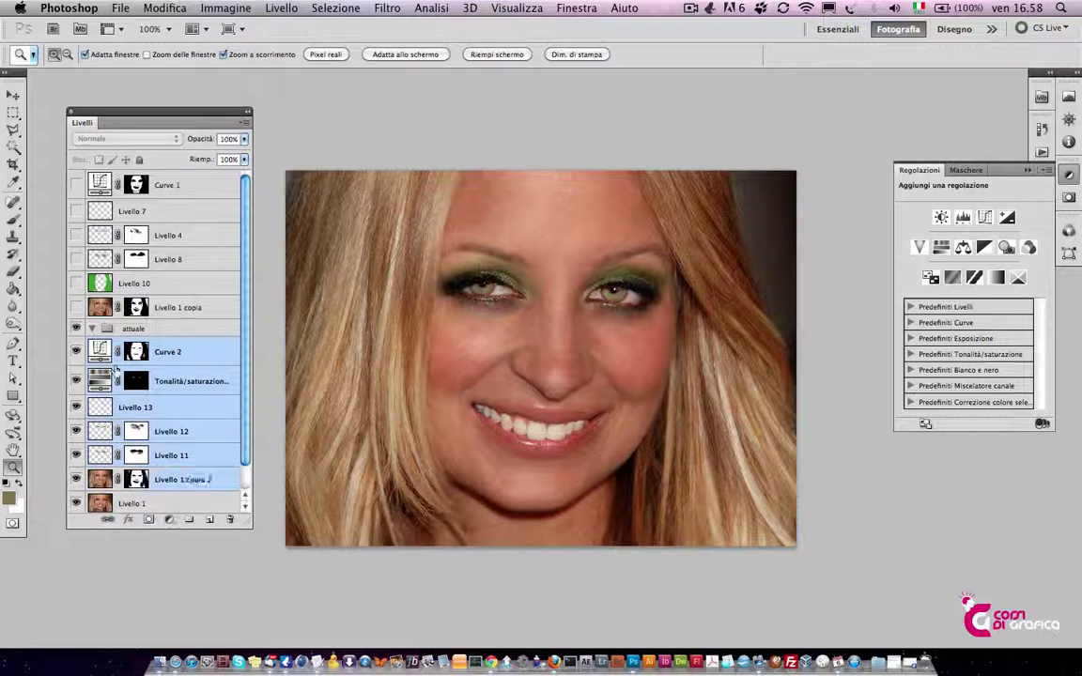
drag(174, 479, 94, 329)
click(92, 329)
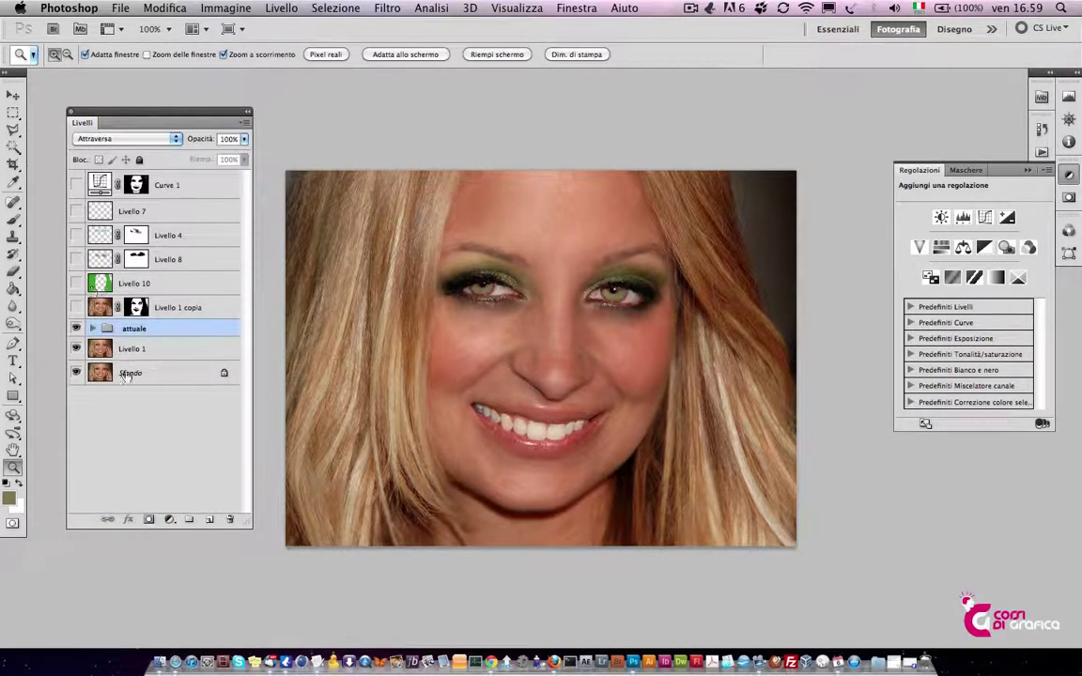
Create a group named 1modifica and move the layers Curve 1 through Livello 1 copia into it
click(185, 521)
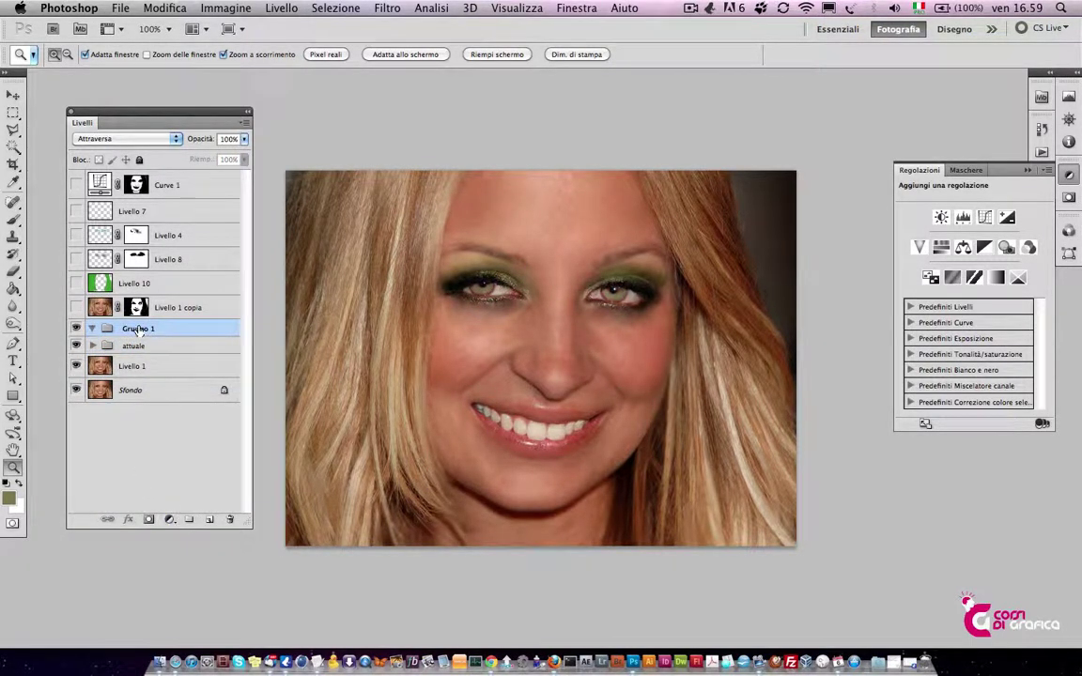
double_click(139, 329)
text(mod)
text(ifica)
key(Return)
click(104, 307)
shift+click(104, 185)
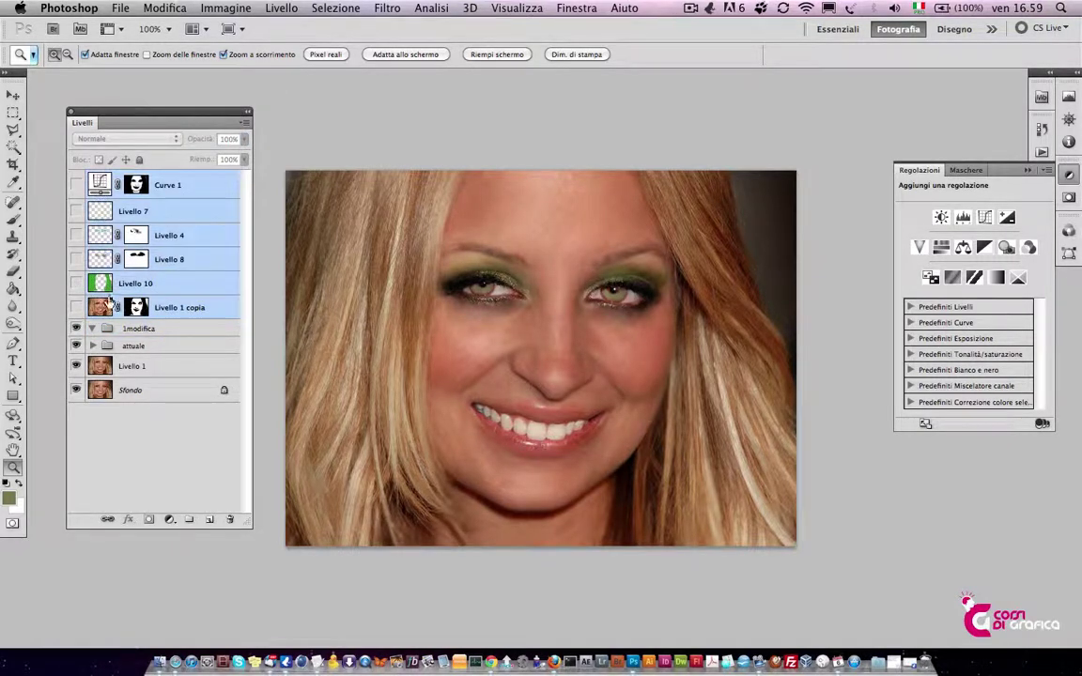
mouse_move(110, 305)
mouse_down()
mouse_move(110, 326)
mouse_move(85, 167)
mouse_up()
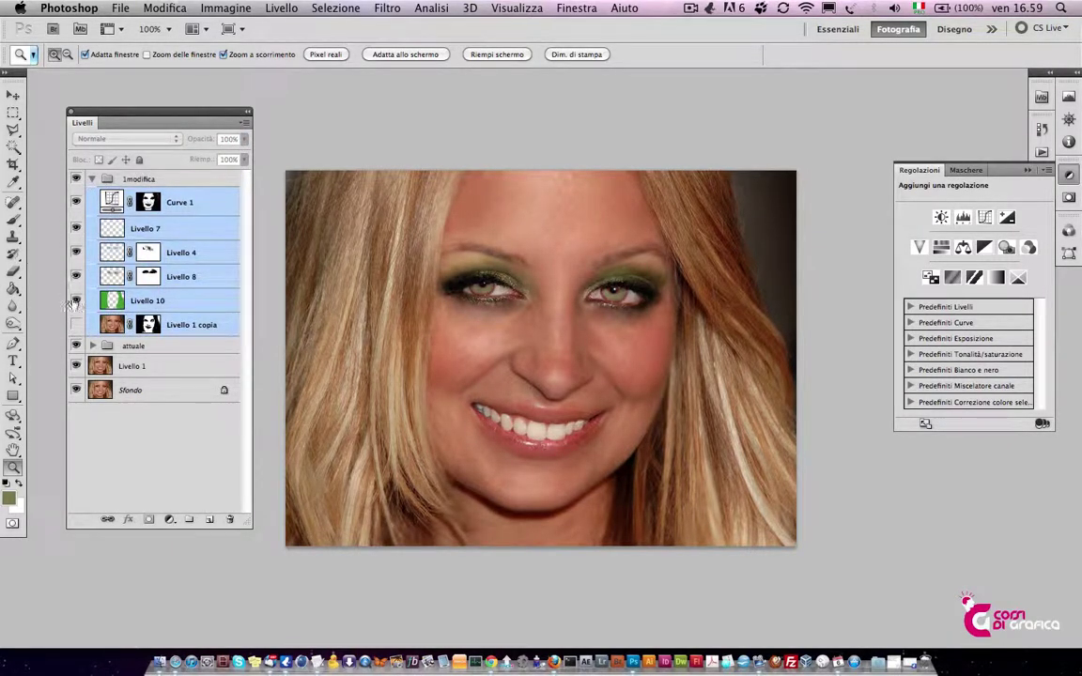
Hide the green hair layer inside 1modifica and toggle the two groups' visibility to compare
click(91, 178)
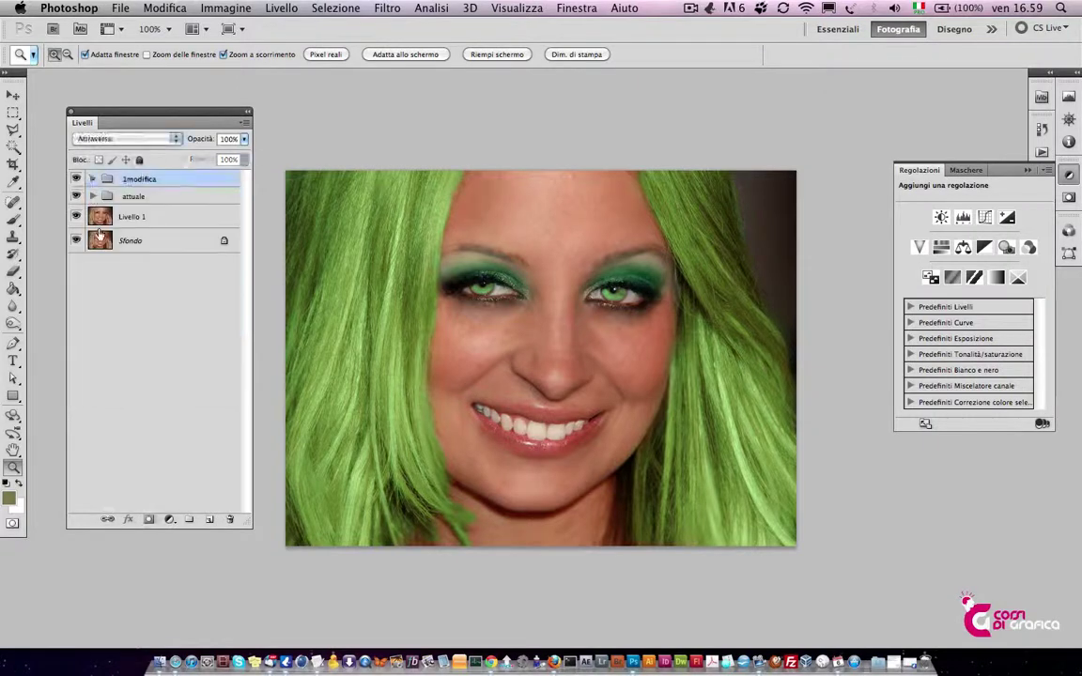
click(91, 179)
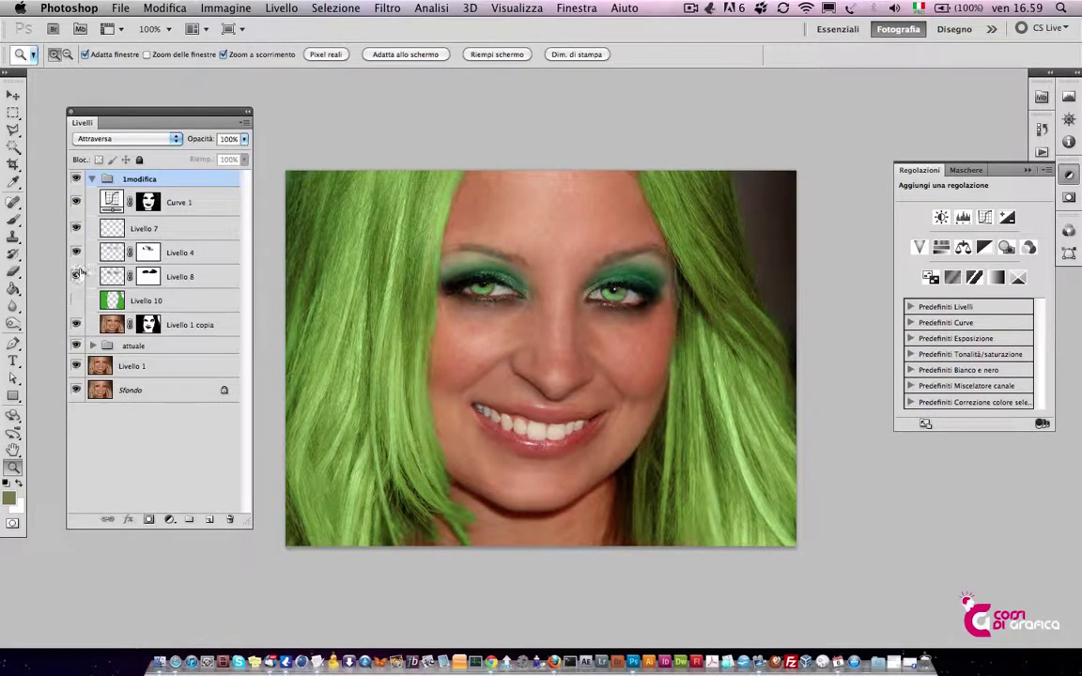
click(76, 252)
click(91, 178)
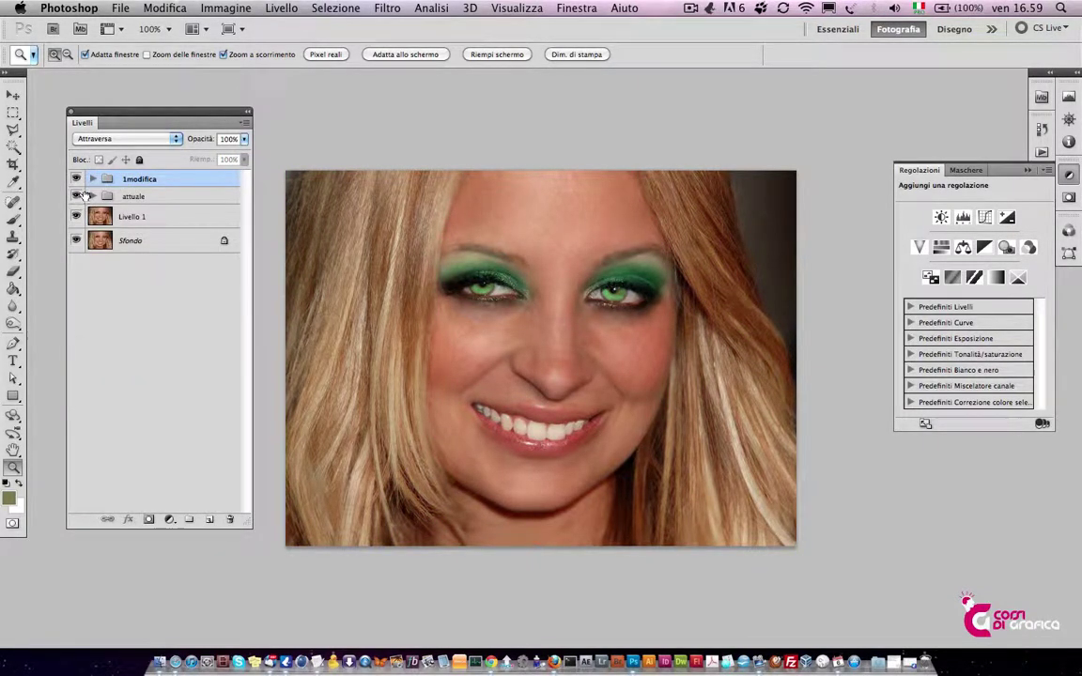
click(76, 196)
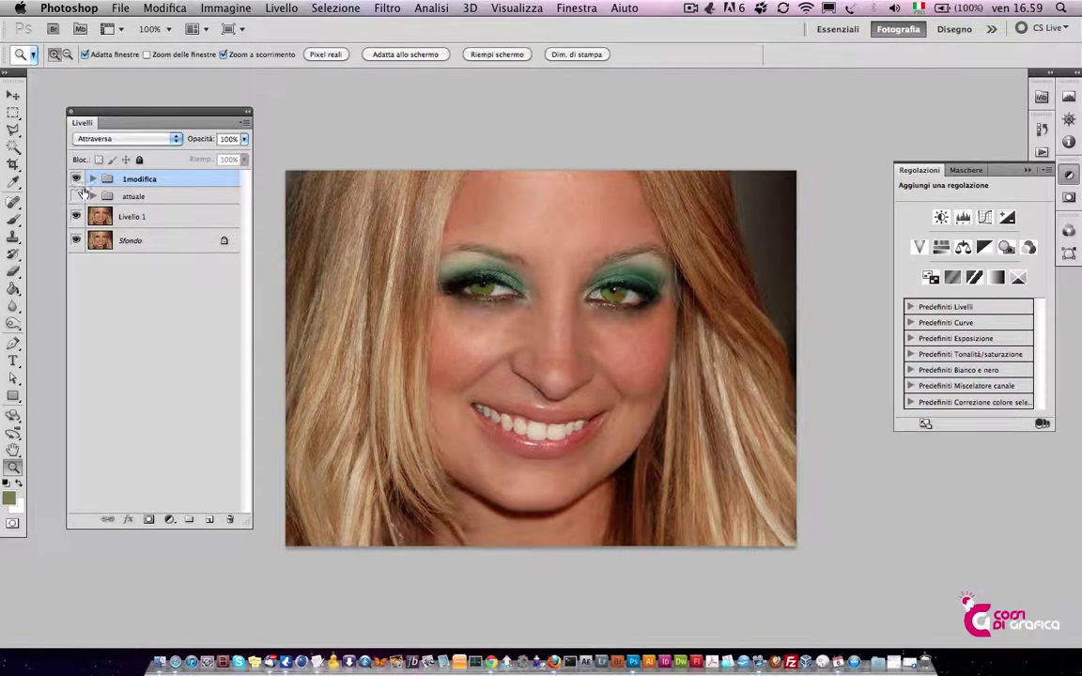
click(92, 179)
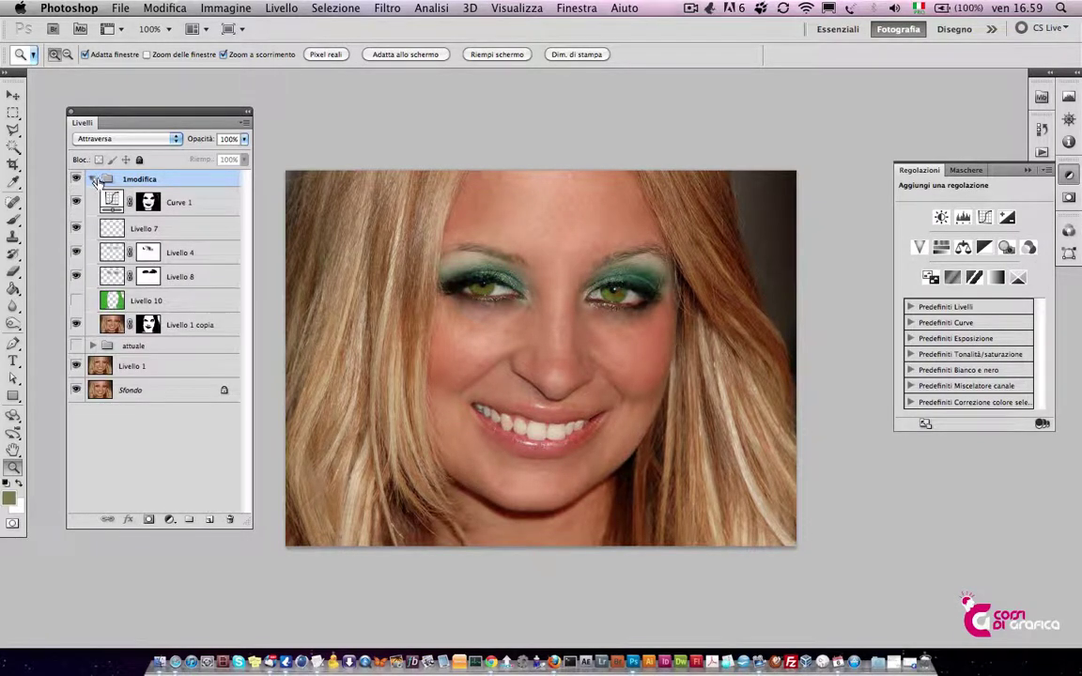
click(92, 345)
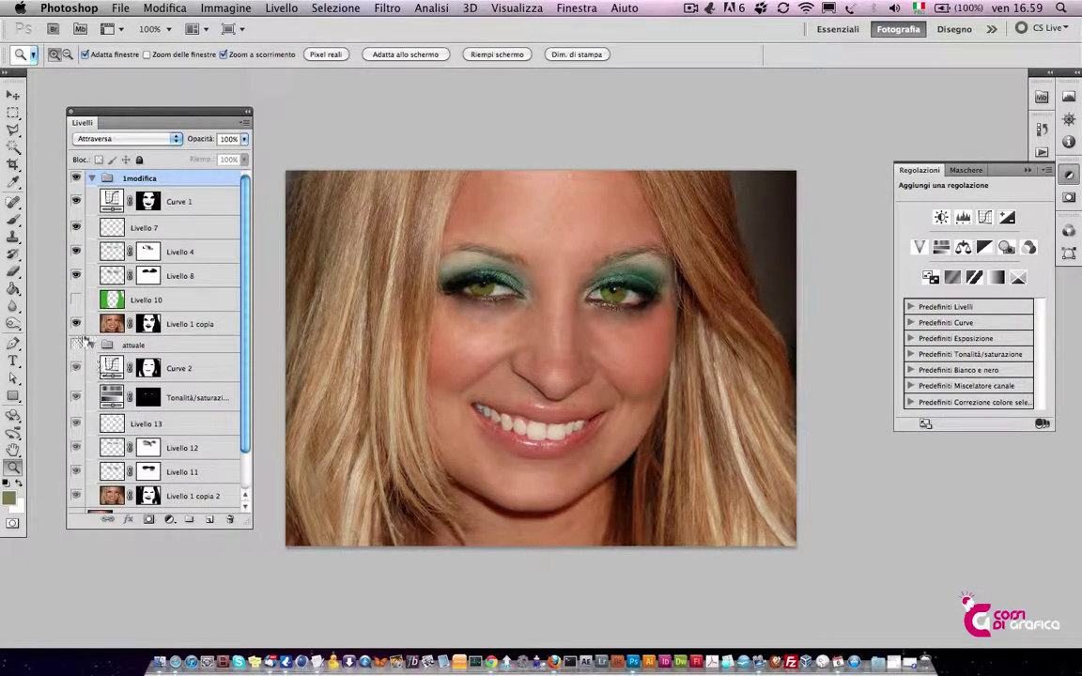
click(92, 178)
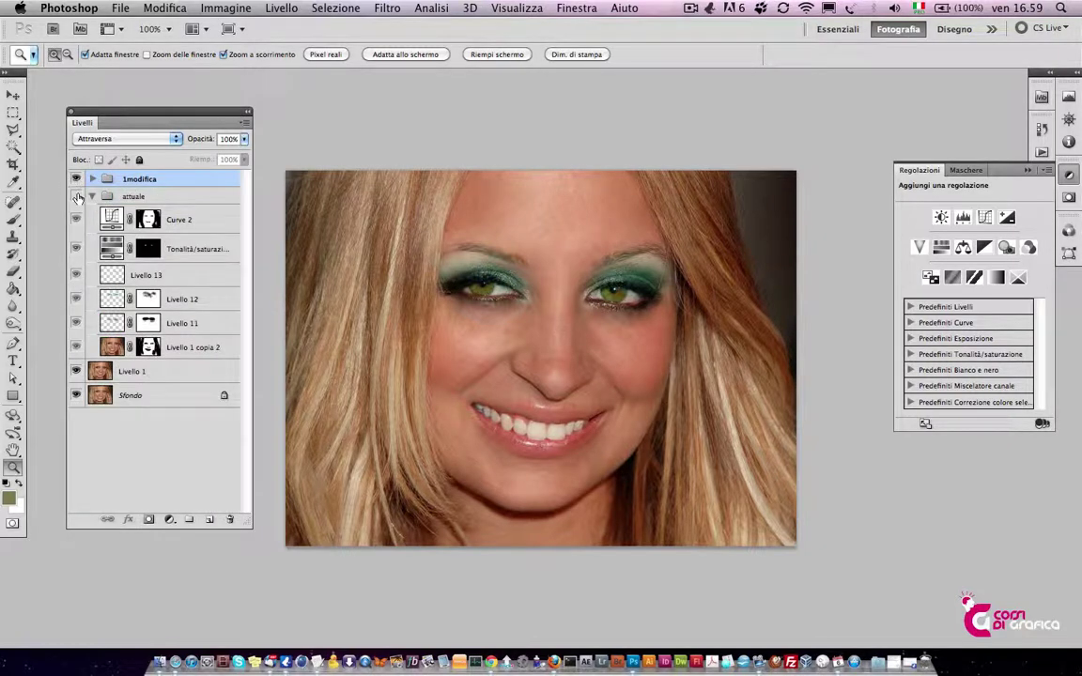
click(76, 196)
click(76, 178)
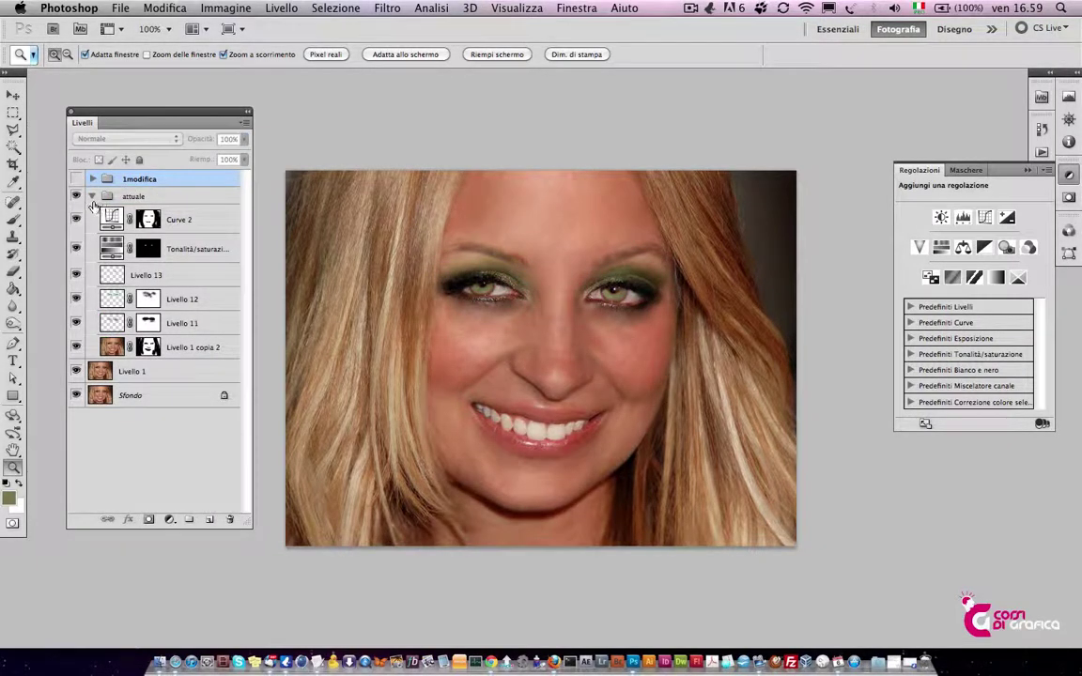
Switch between the attuale and 1modifica versions, finishing with 1modifica shown and attuale hidden
click(76, 195)
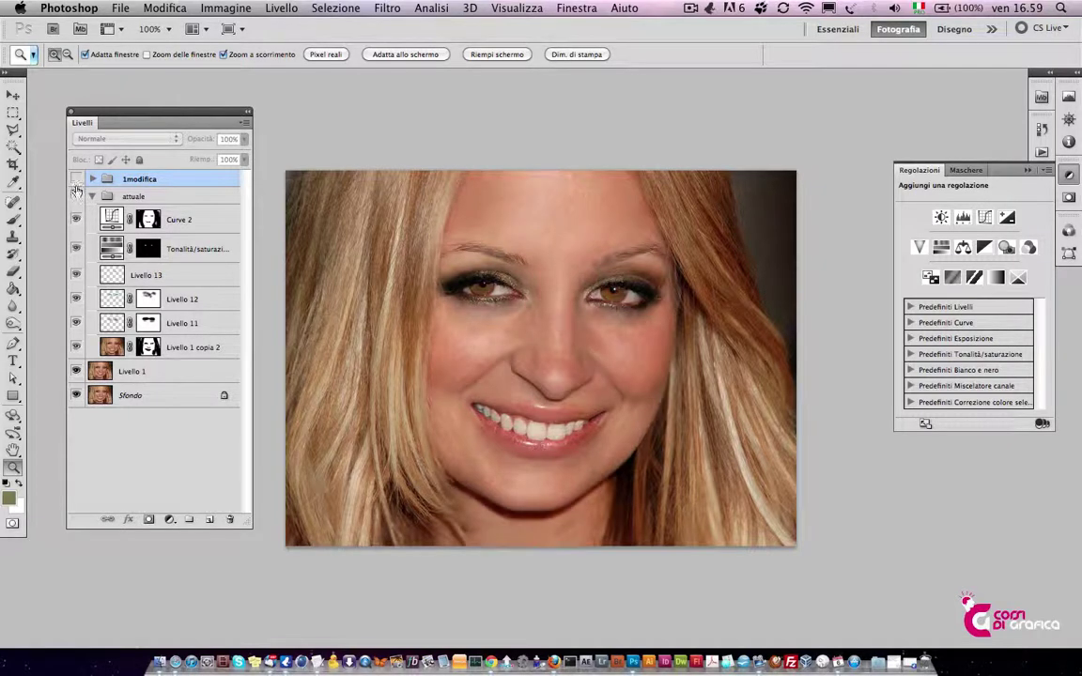
click(76, 178)
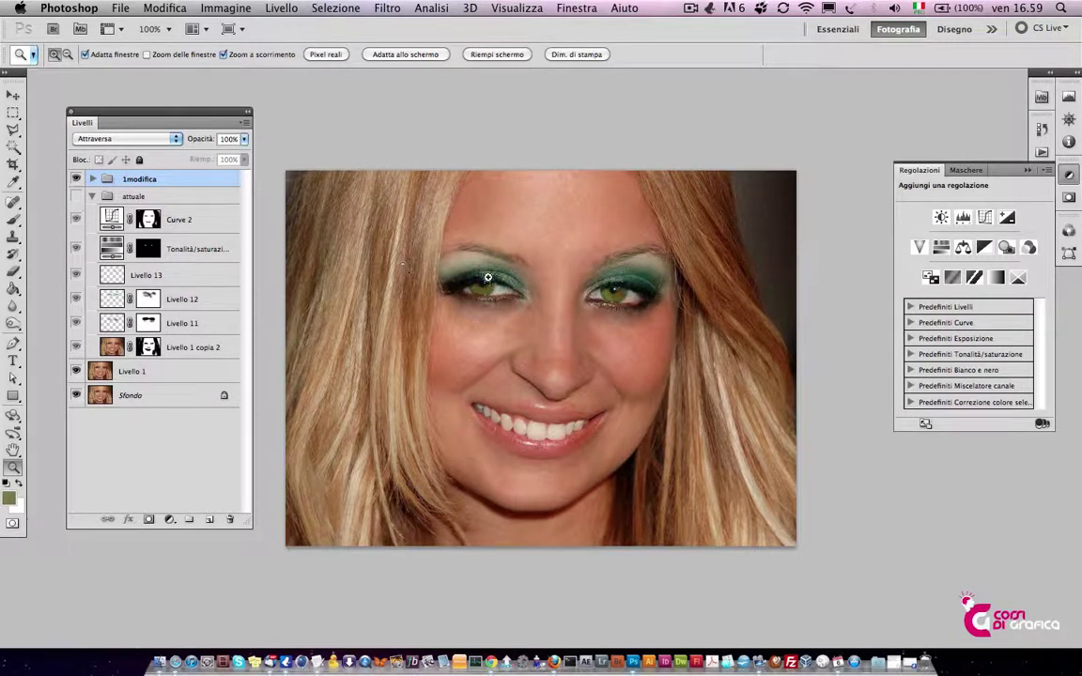
click(76, 195)
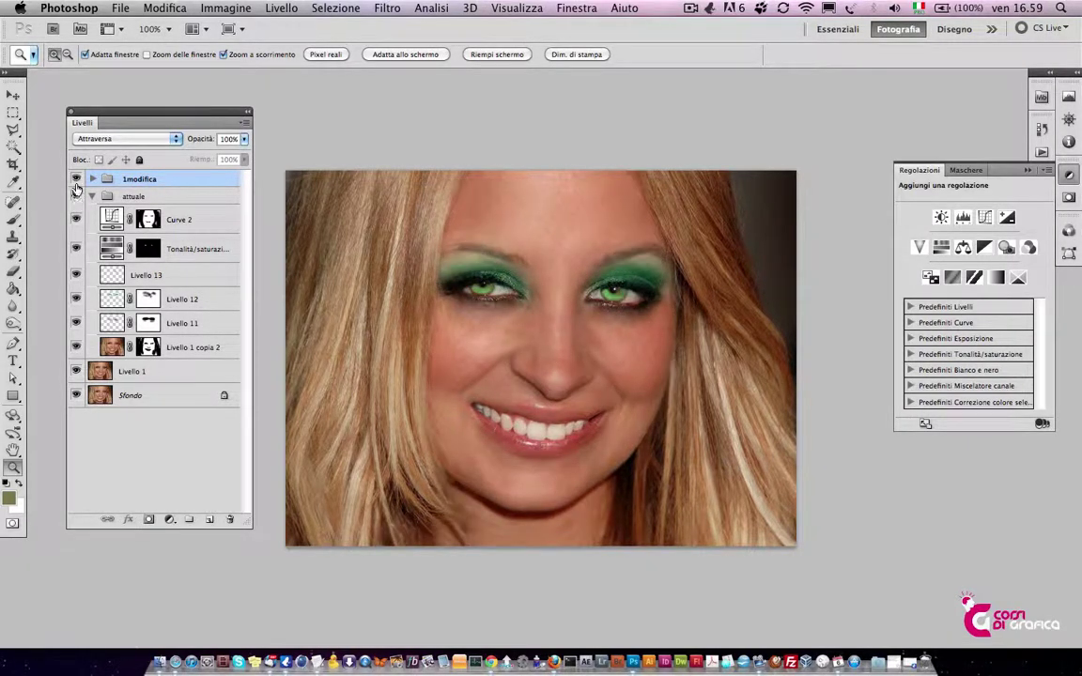
click(76, 179)
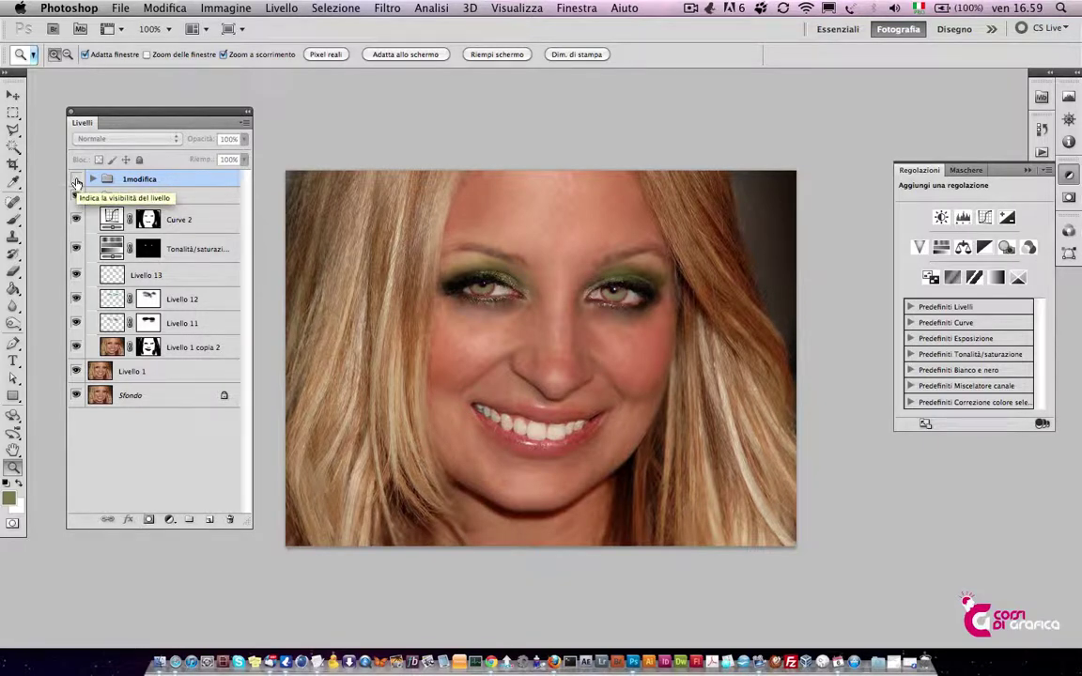
click(76, 179)
click(76, 195)
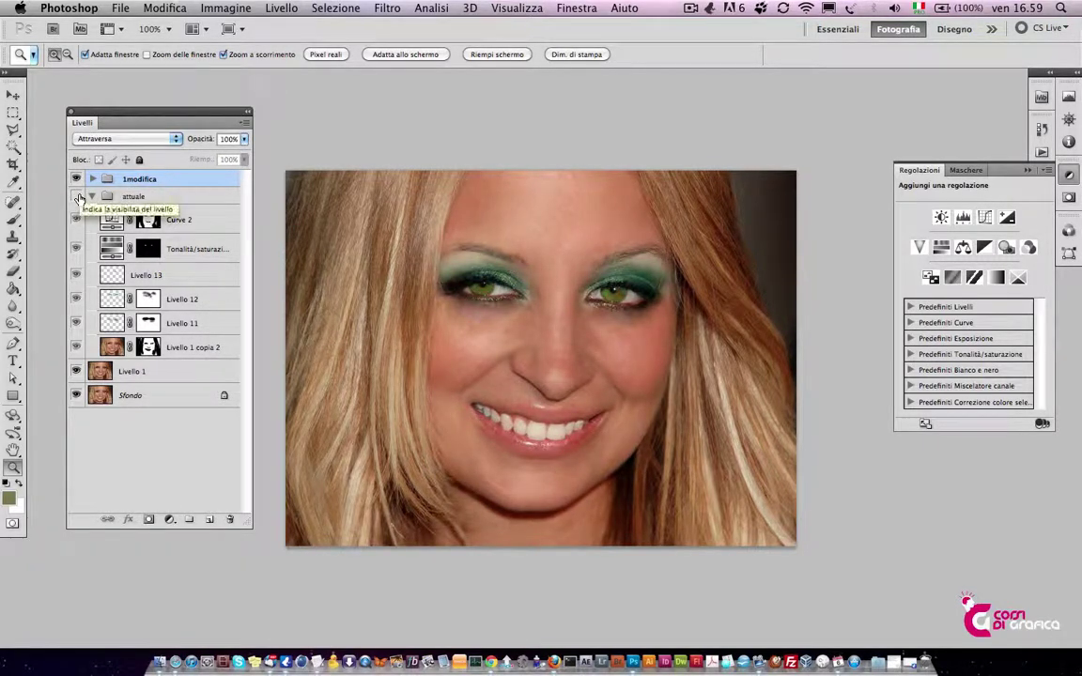
click(76, 178)
click(76, 196)
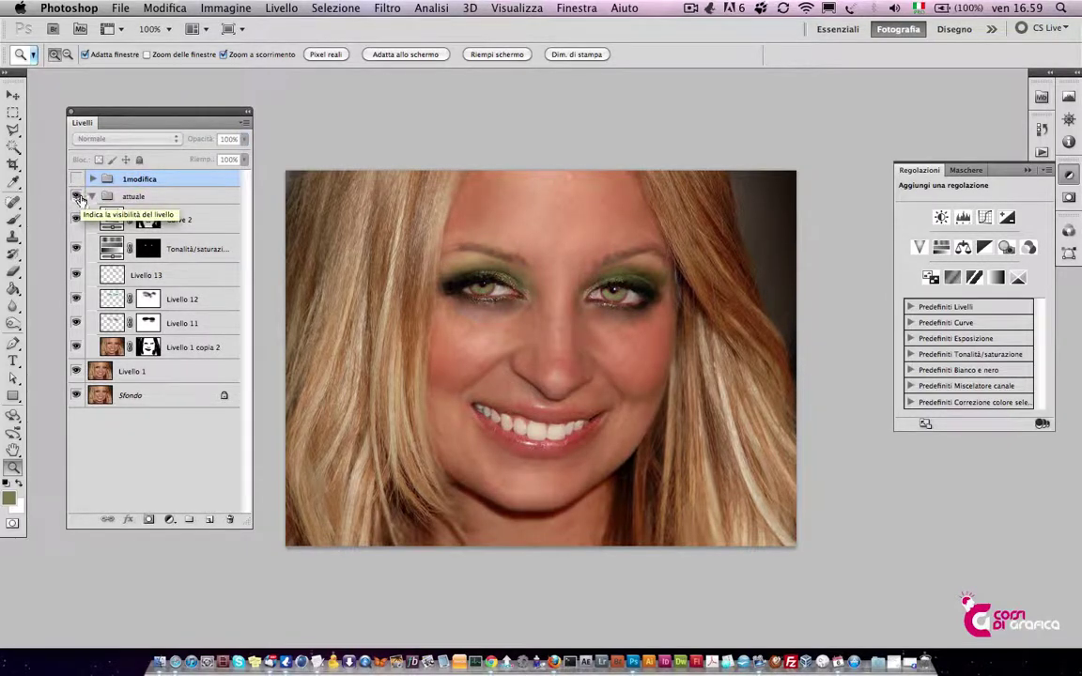
click(92, 195)
click(76, 195)
click(91, 178)
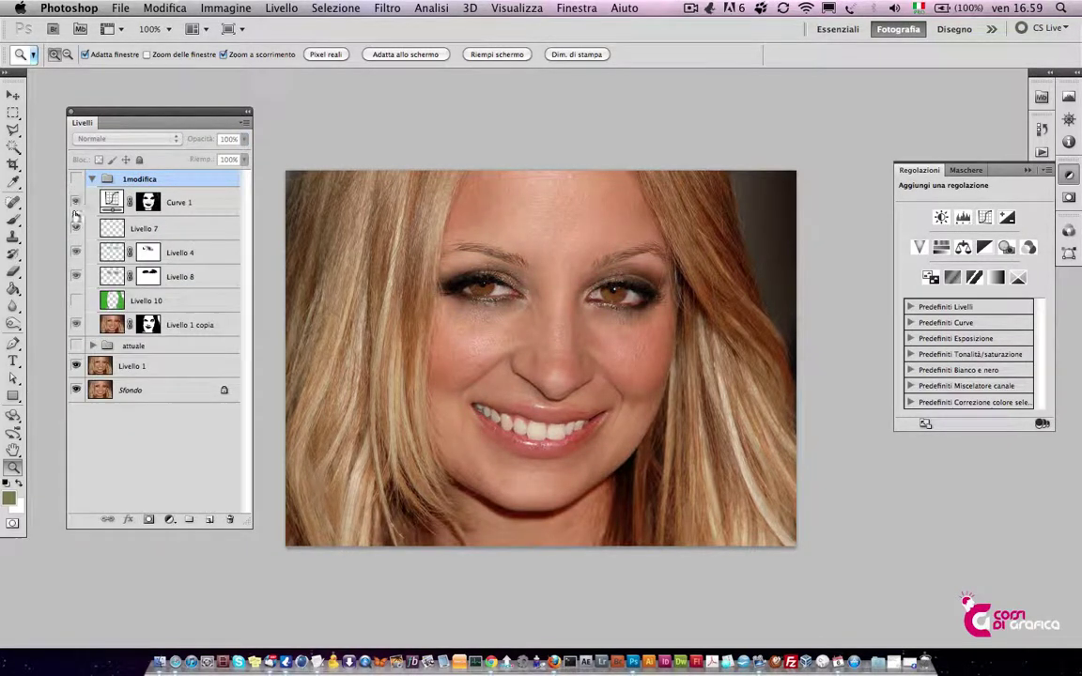
click(76, 178)
Turn the green hair layer Livello 10 back on and set it to Colore blending after trying Normale
click(76, 300)
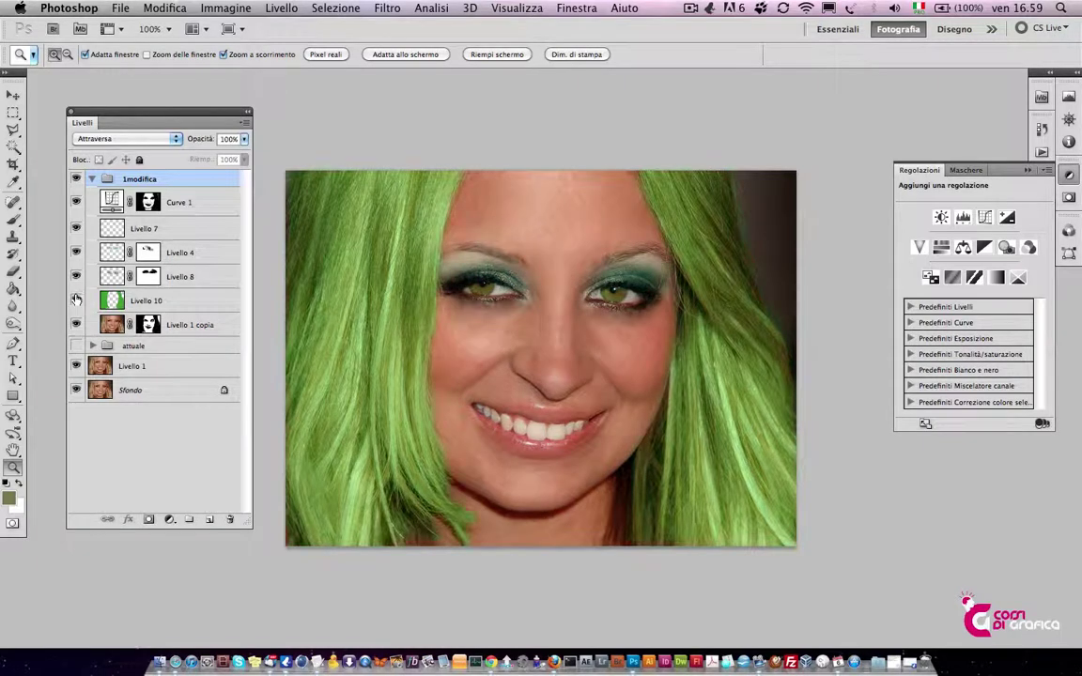
click(111, 303)
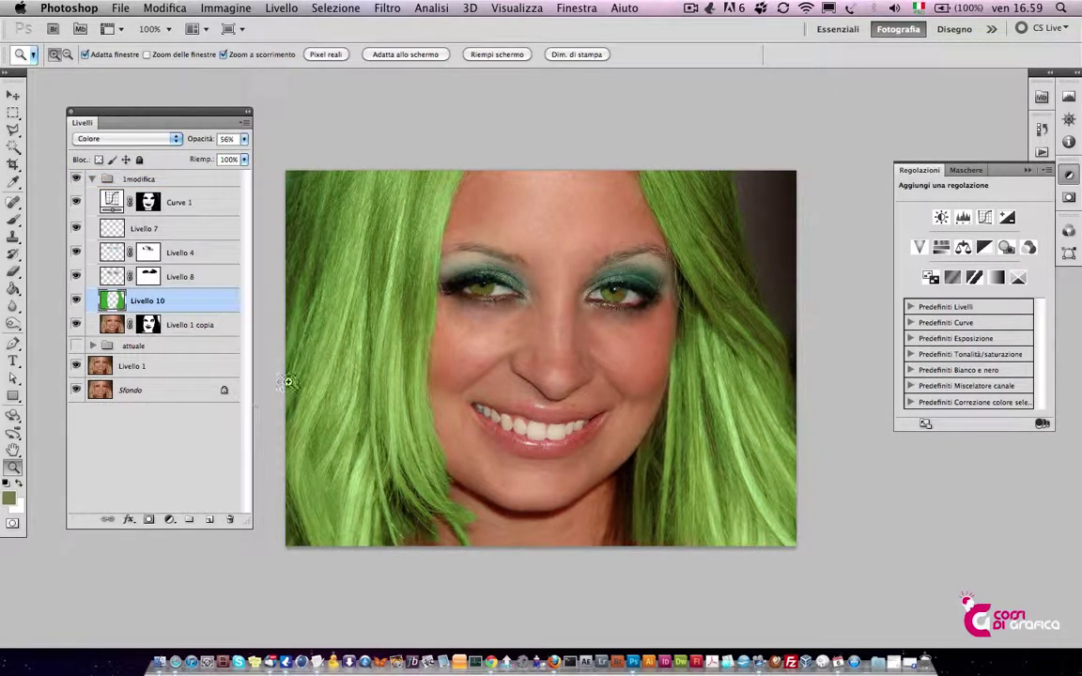
key(b)
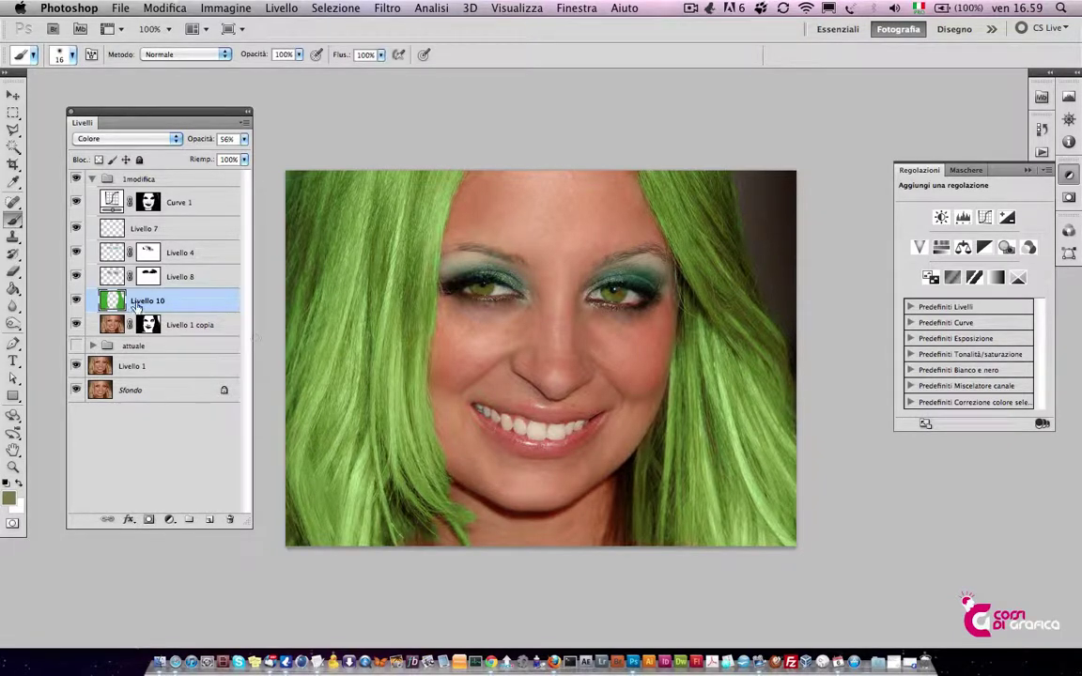
click(90, 138)
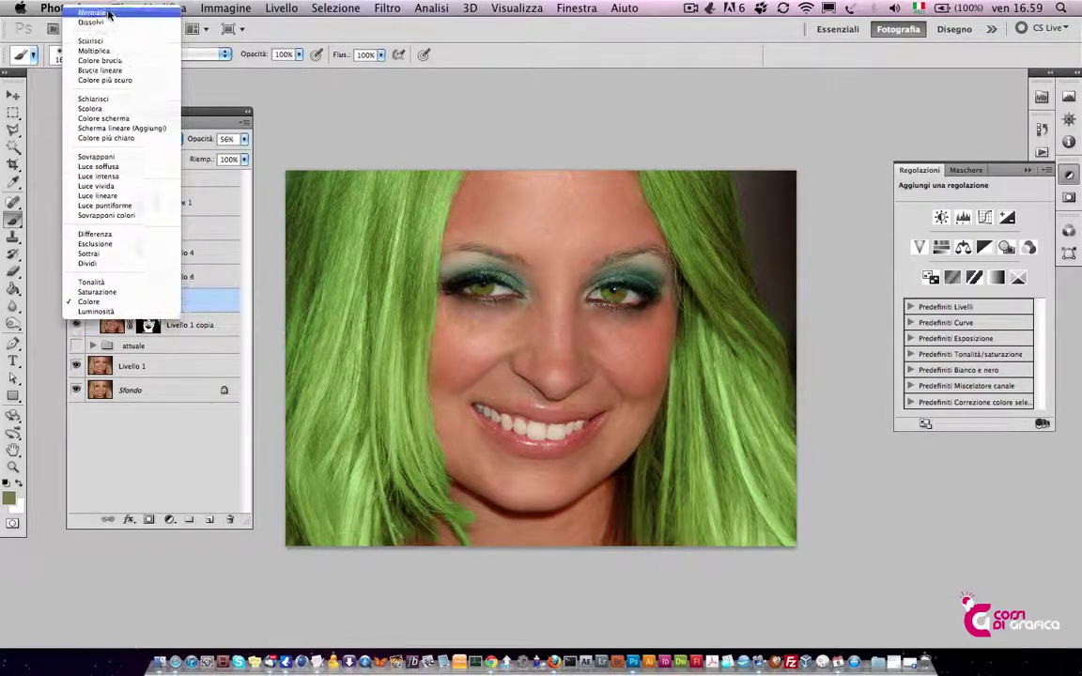
click(107, 14)
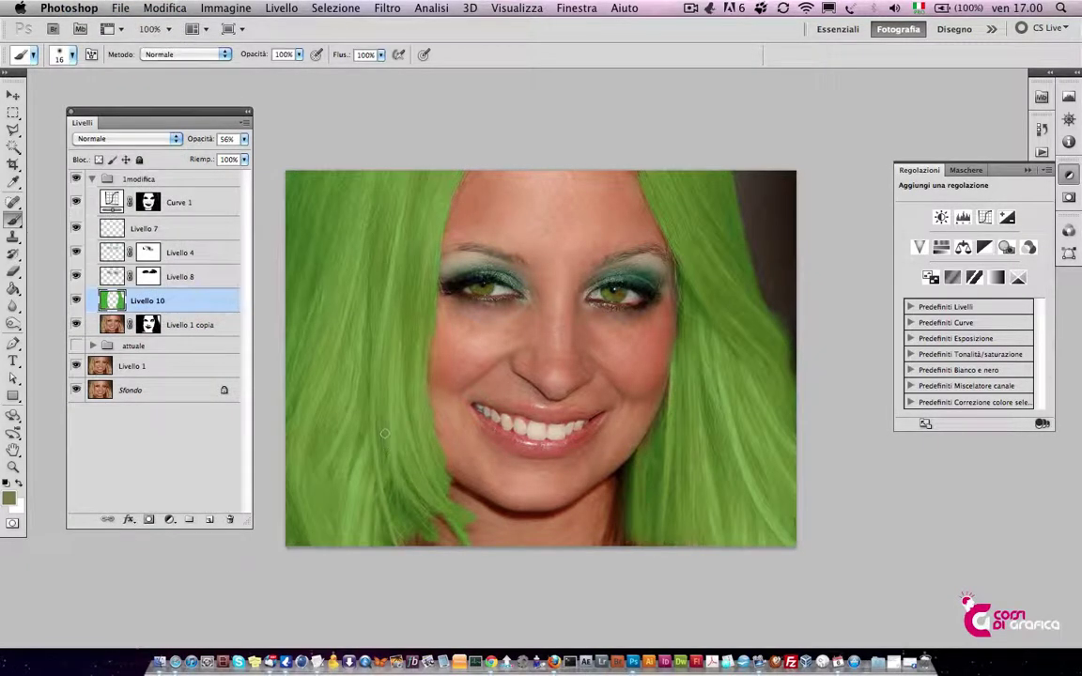
click(137, 141)
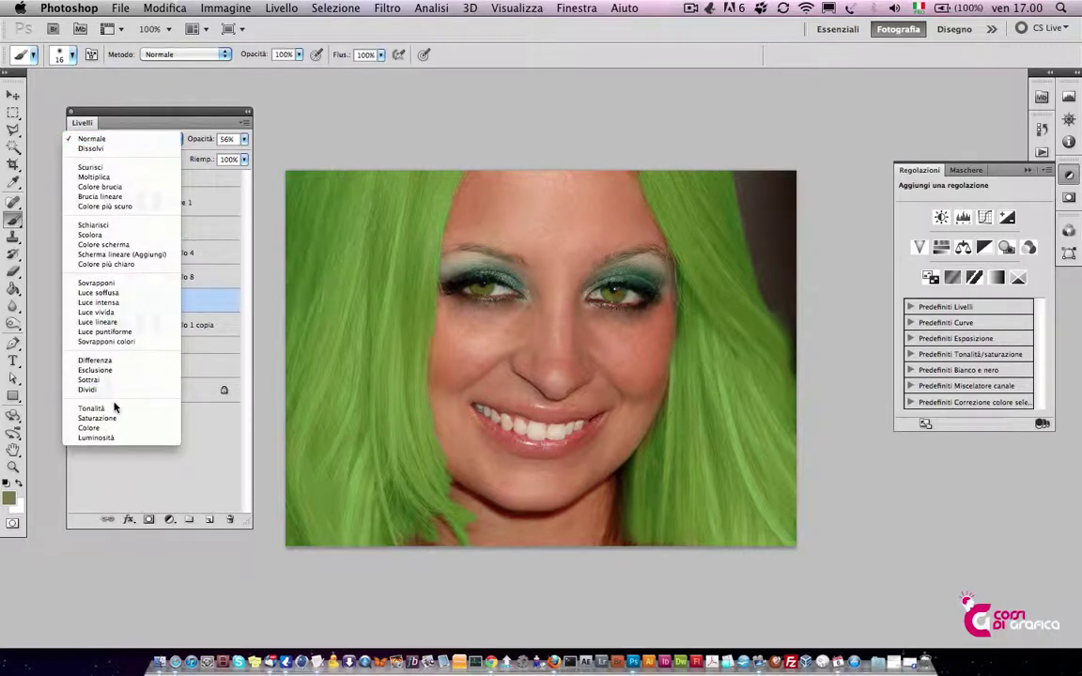
click(117, 430)
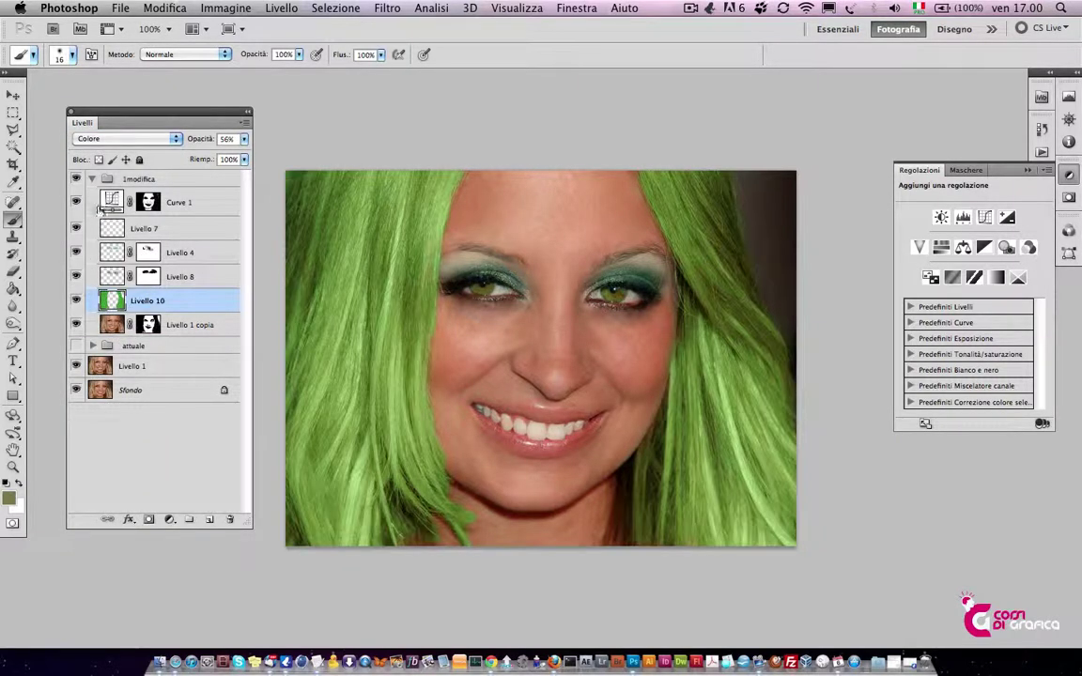
Hide the 1modifica group and show the attuale group instead
click(92, 179)
click(75, 178)
click(91, 196)
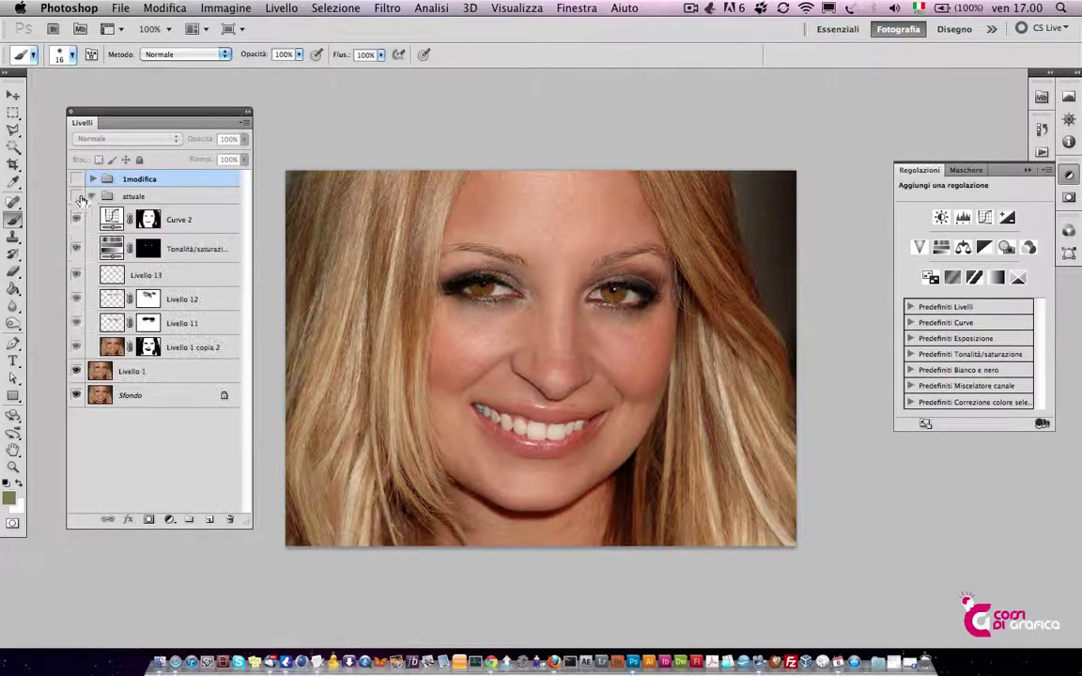
click(75, 195)
Add a new layer Livello 14 above Curve 2 in Colore blend mode
click(174, 219)
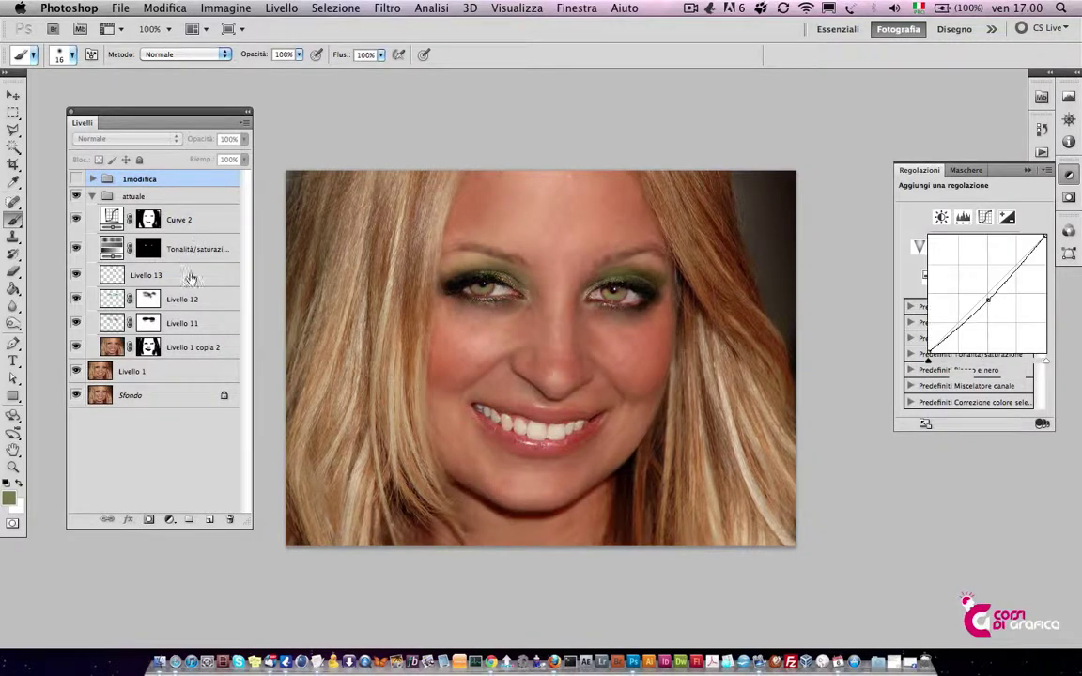
click(209, 519)
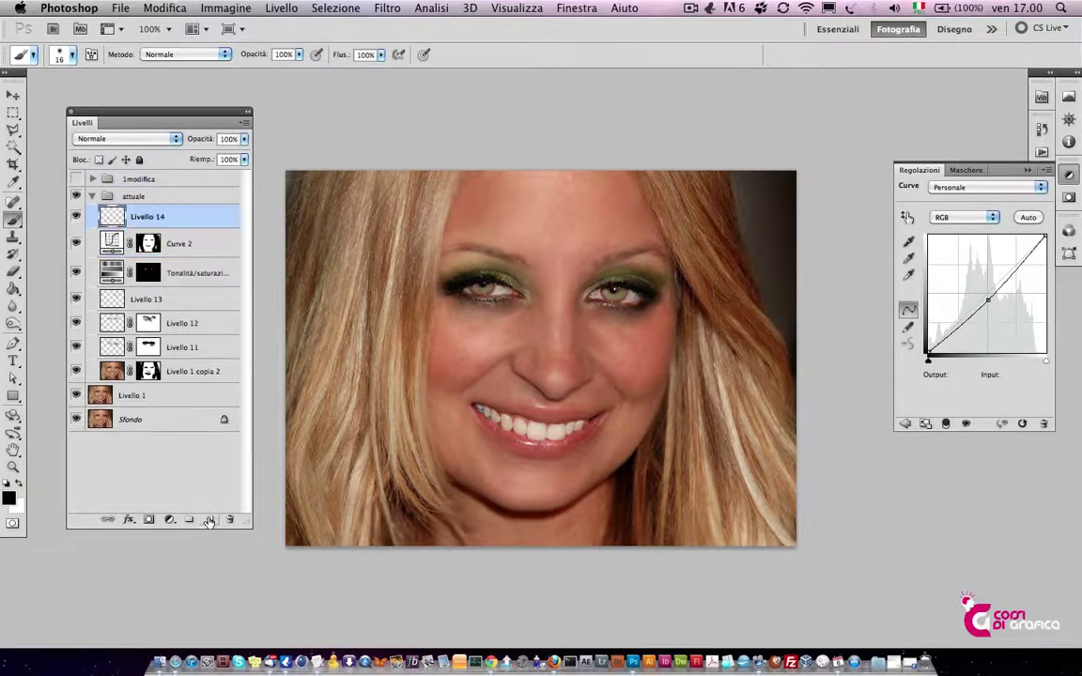
click(157, 139)
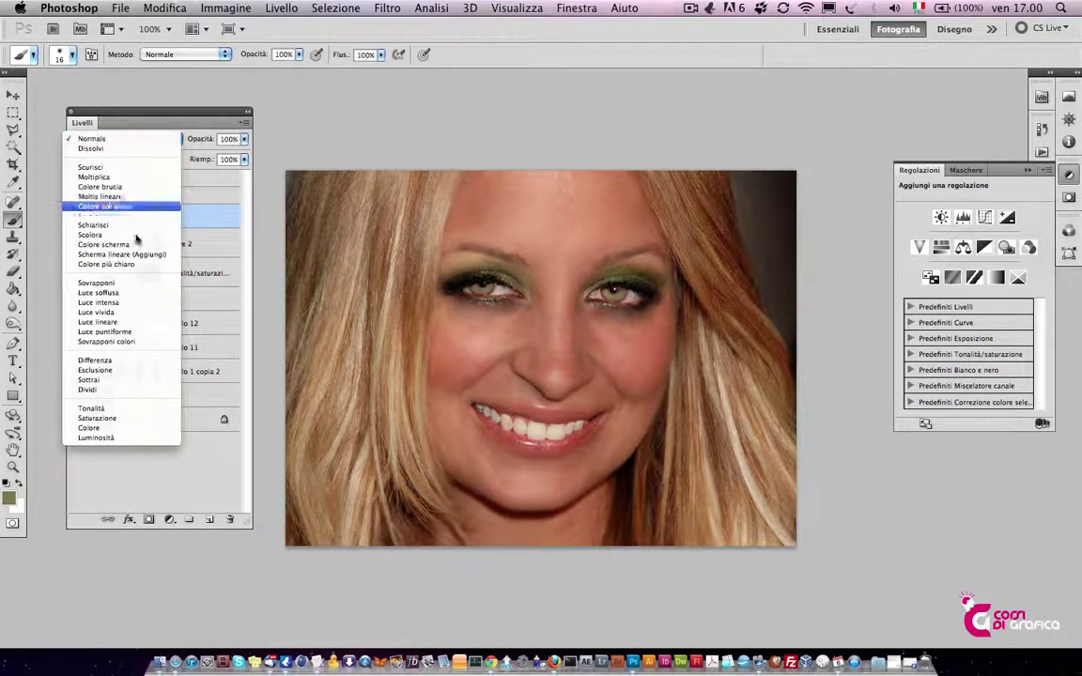
click(37, 493)
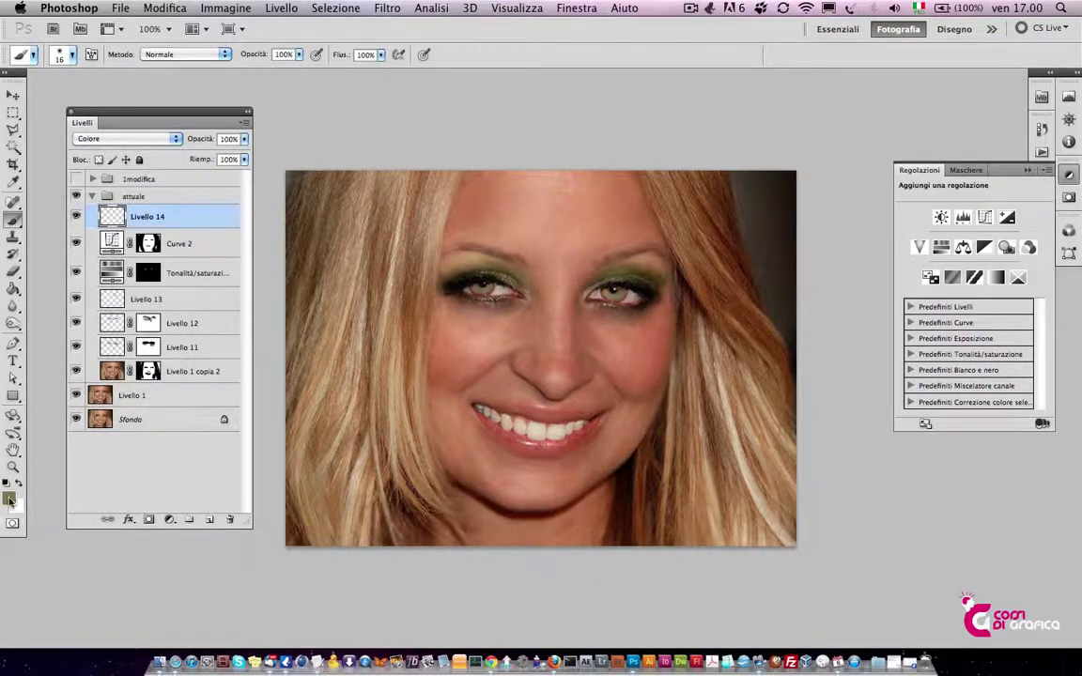
Choose a bright cyan as the foreground colour
click(9, 498)
click(581, 359)
drag(594, 489, 594, 435)
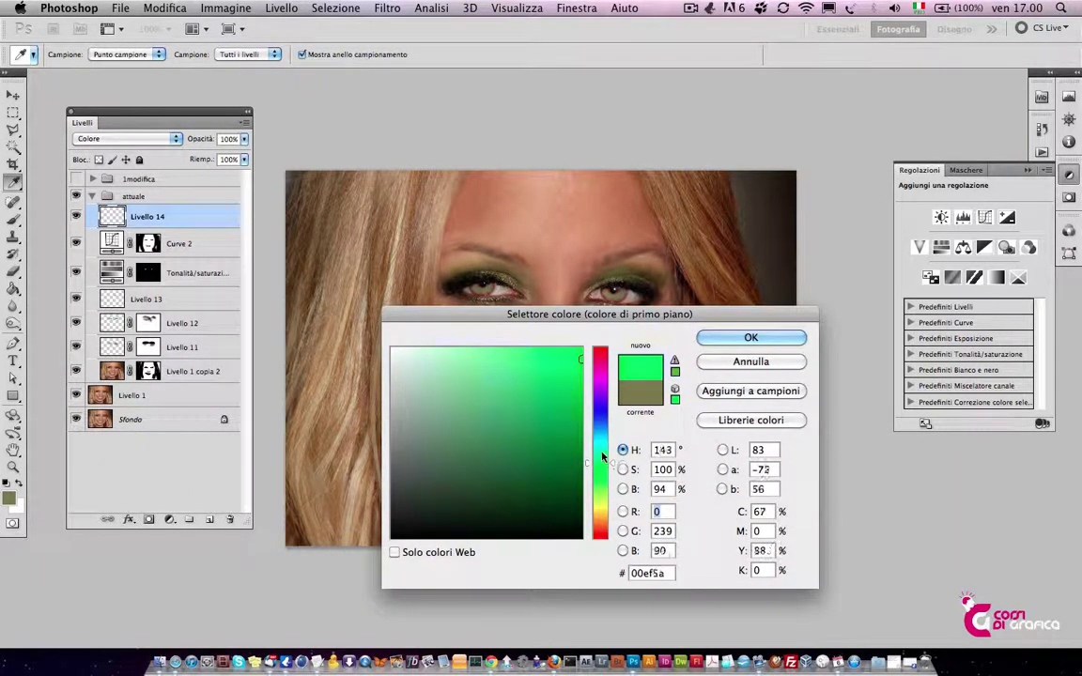
Confirm the cyan colour and enlarge the brush considerably
click(760, 348)
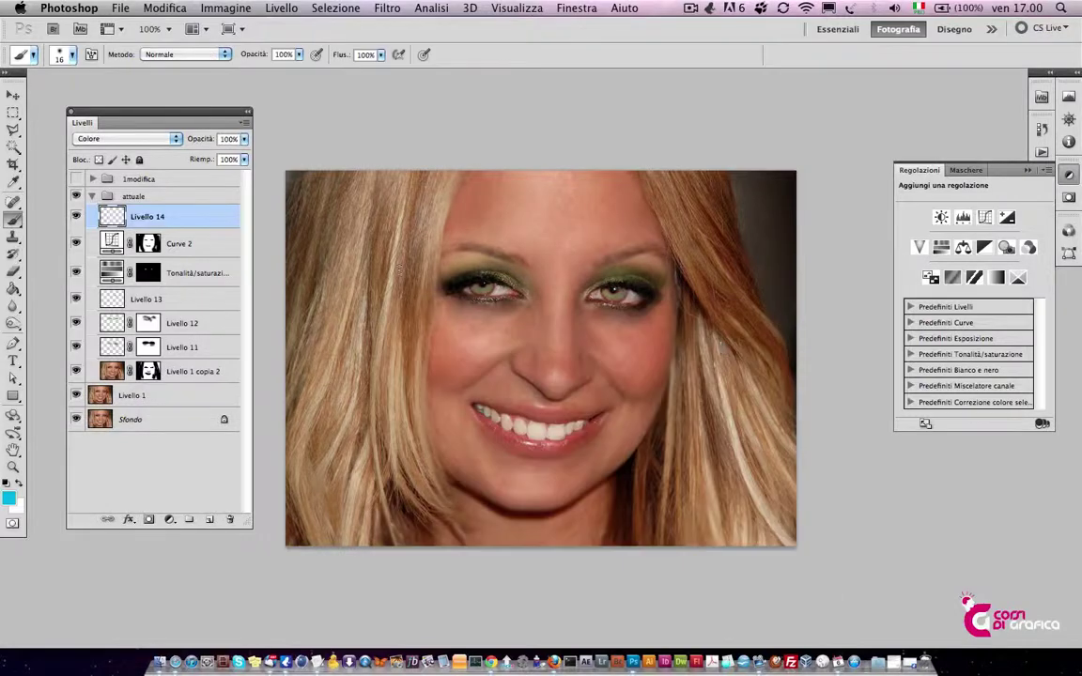
right_click(362, 282)
drag(374, 309, 400, 309)
Paint cyan over the top, left strands and right side of the hair on Livello 14
mouse_move(334, 338)
mouse_down()
mouse_move(343, 226)
mouse_move(272, 300)
mouse_up()
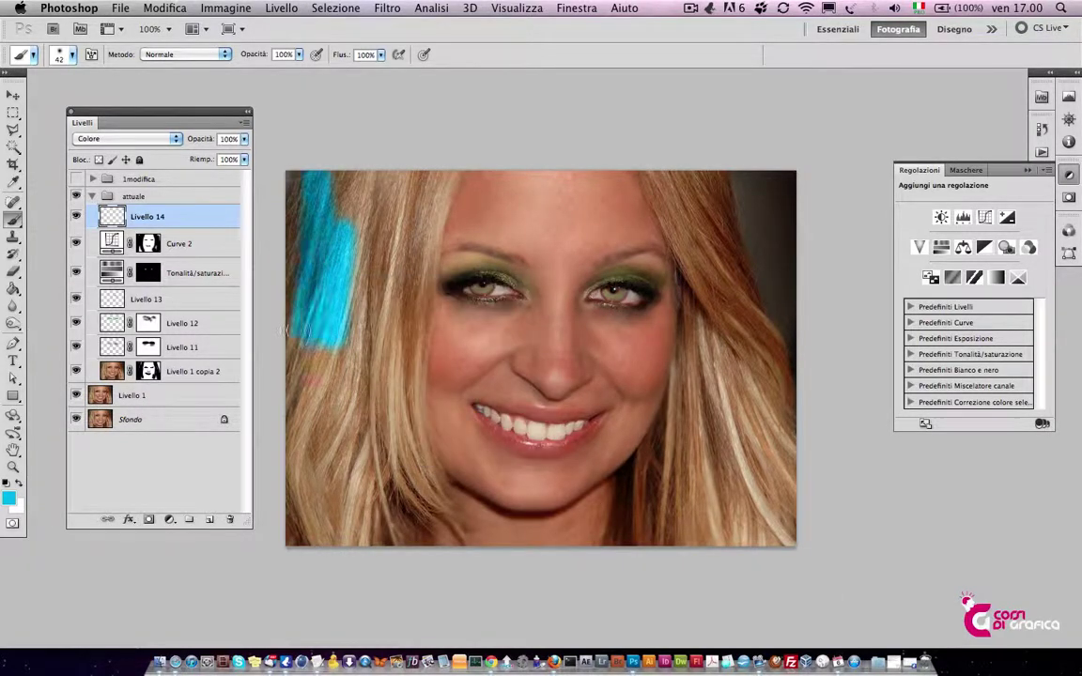
mouse_move(300, 225)
mouse_down()
mouse_move(357, 194)
mouse_move(387, 233)
mouse_up()
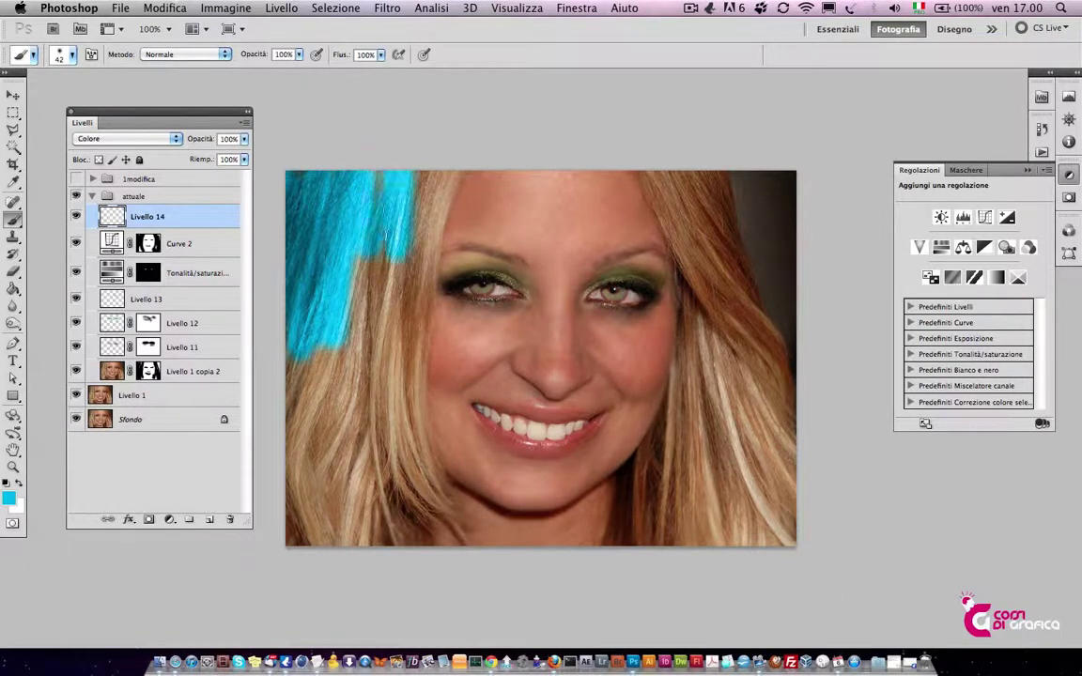
mouse_move(385, 190)
mouse_down()
mouse_move(426, 203)
mouse_move(371, 368)
mouse_move(378, 449)
mouse_up()
mouse_move(352, 225)
mouse_down()
mouse_move(334, 402)
mouse_move(309, 272)
mouse_up()
drag(310, 347, 280, 427)
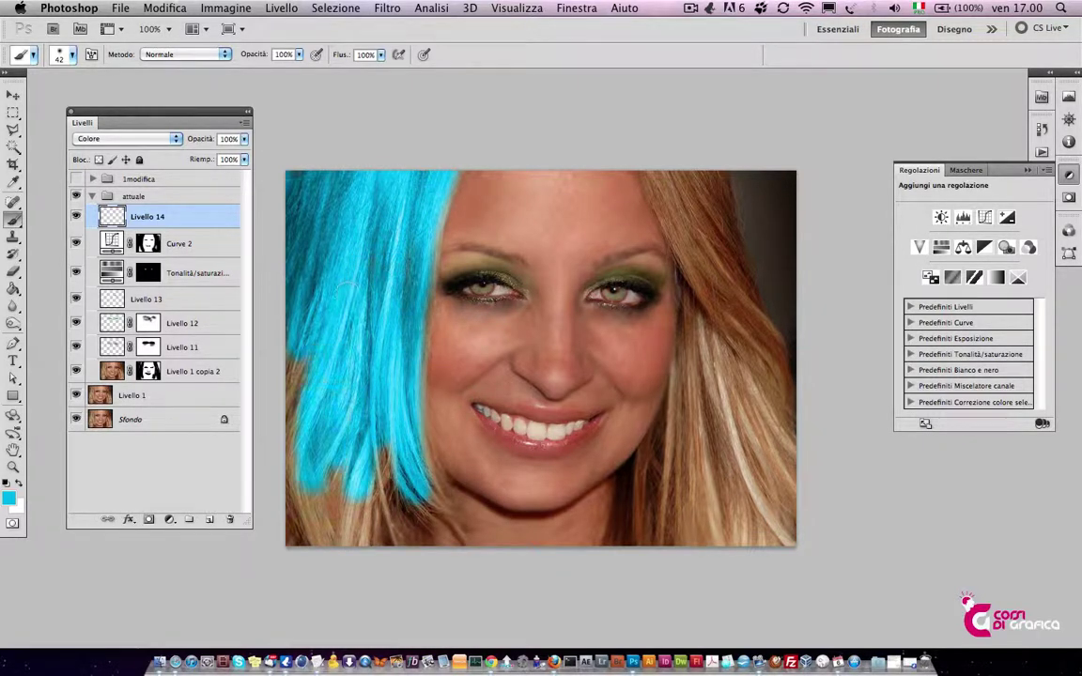
mouse_move(272, 328)
mouse_down()
mouse_move(277, 483)
mouse_move(350, 437)
mouse_move(371, 526)
mouse_up()
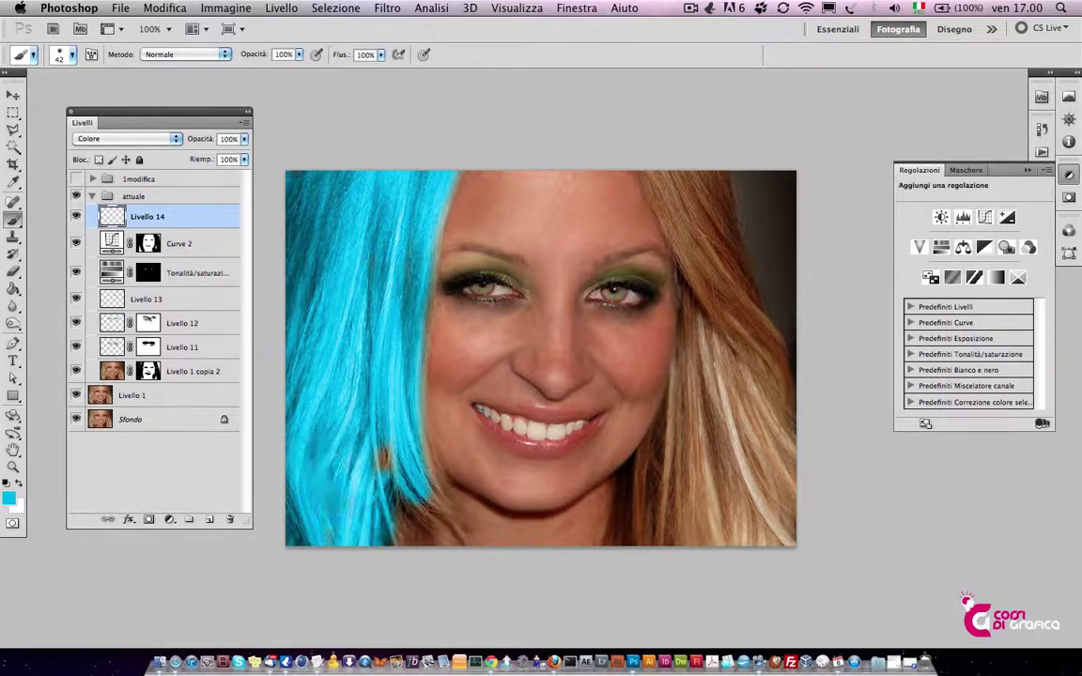
mouse_move(349, 438)
mouse_down()
mouse_move(418, 507)
mouse_move(404, 450)
mouse_move(464, 526)
mouse_up()
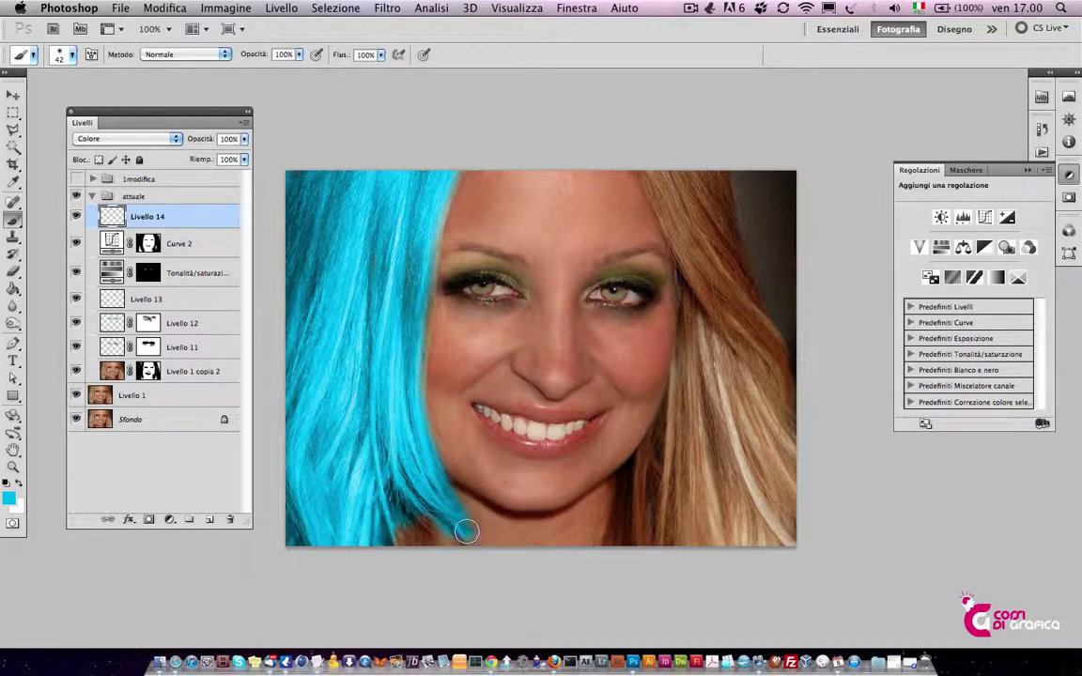
mouse_move(655, 182)
mouse_down()
mouse_move(695, 301)
mouse_move(714, 470)
mouse_move(678, 504)
mouse_move(643, 466)
mouse_move(693, 295)
mouse_move(679, 421)
mouse_up()
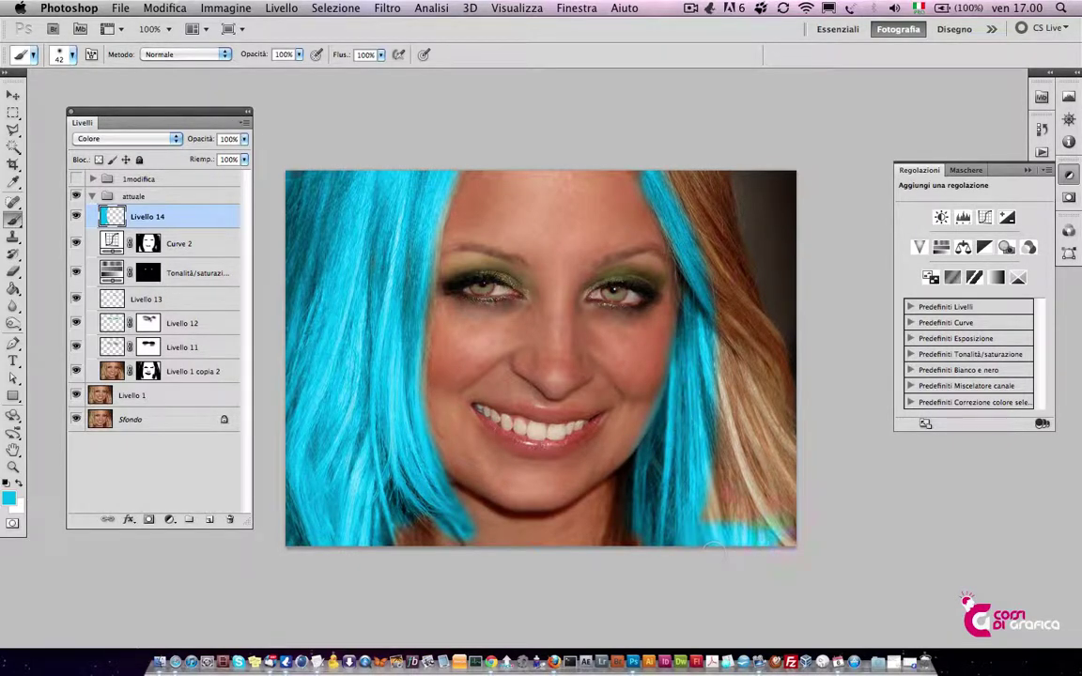
drag(775, 366, 742, 521)
mouse_move(777, 441)
mouse_down()
mouse_move(742, 493)
mouse_move(746, 343)
mouse_move(769, 354)
mouse_move(705, 188)
mouse_move(719, 206)
mouse_move(681, 278)
mouse_move(718, 295)
mouse_up()
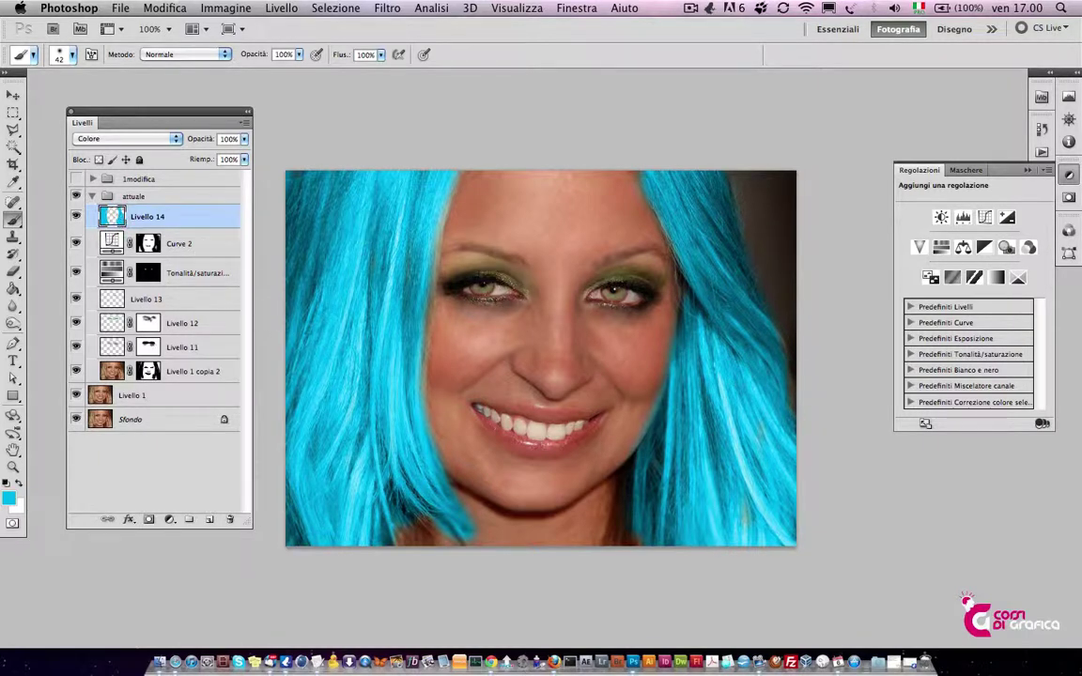
Colorize Livello 14 with Tonalità/saturazione at hue 59, saturation 20, then zoom out to view the portrait
click(217, 7)
mouse_move(240, 54)
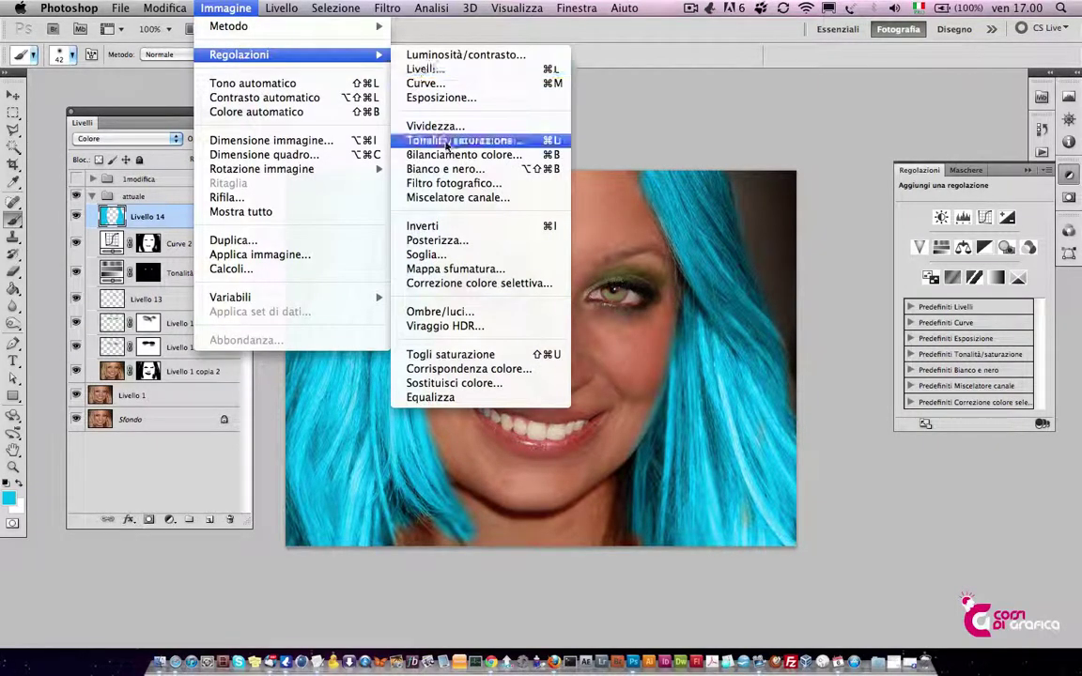
click(405, 139)
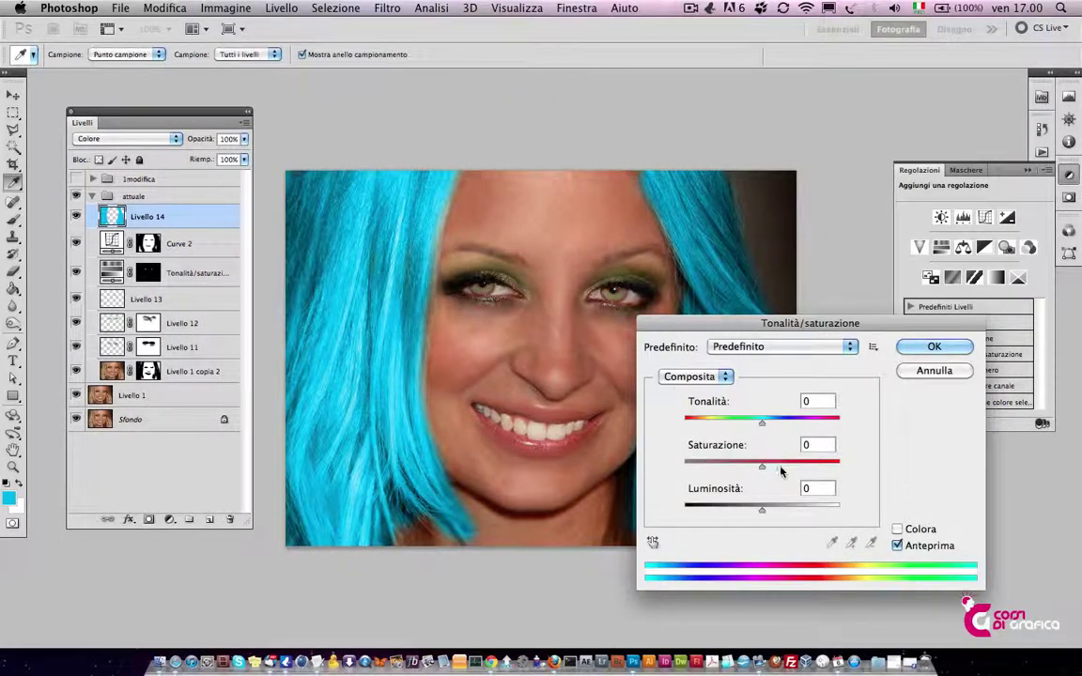
click(897, 528)
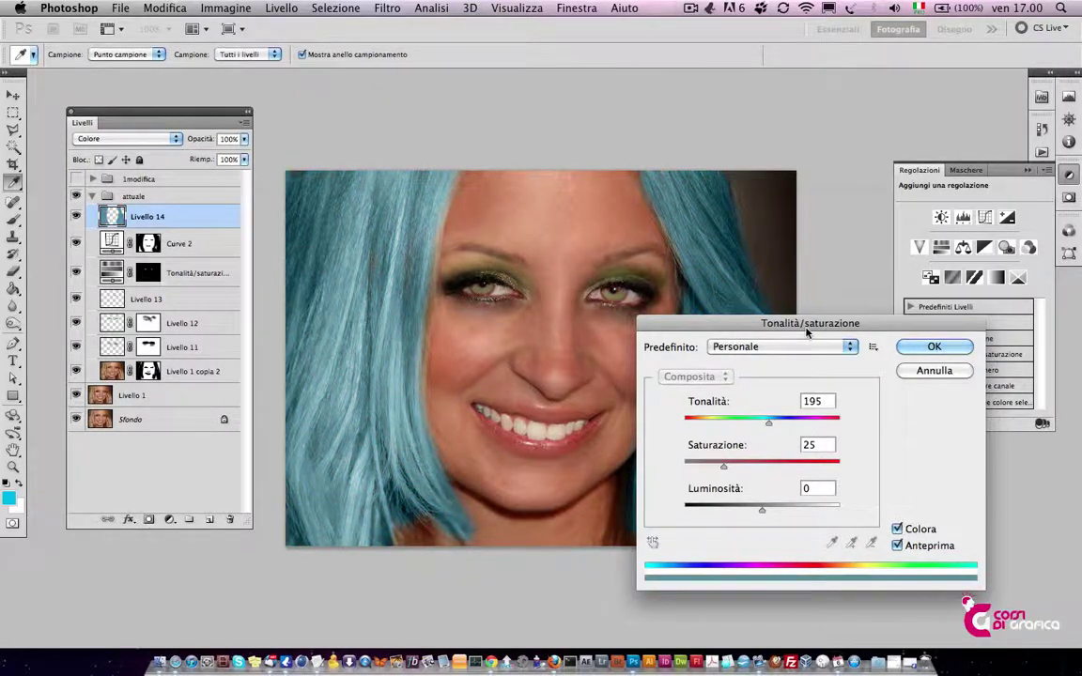
mouse_move(805, 325)
mouse_down()
mouse_move(842, 472)
mouse_move(704, 352)
mouse_up()
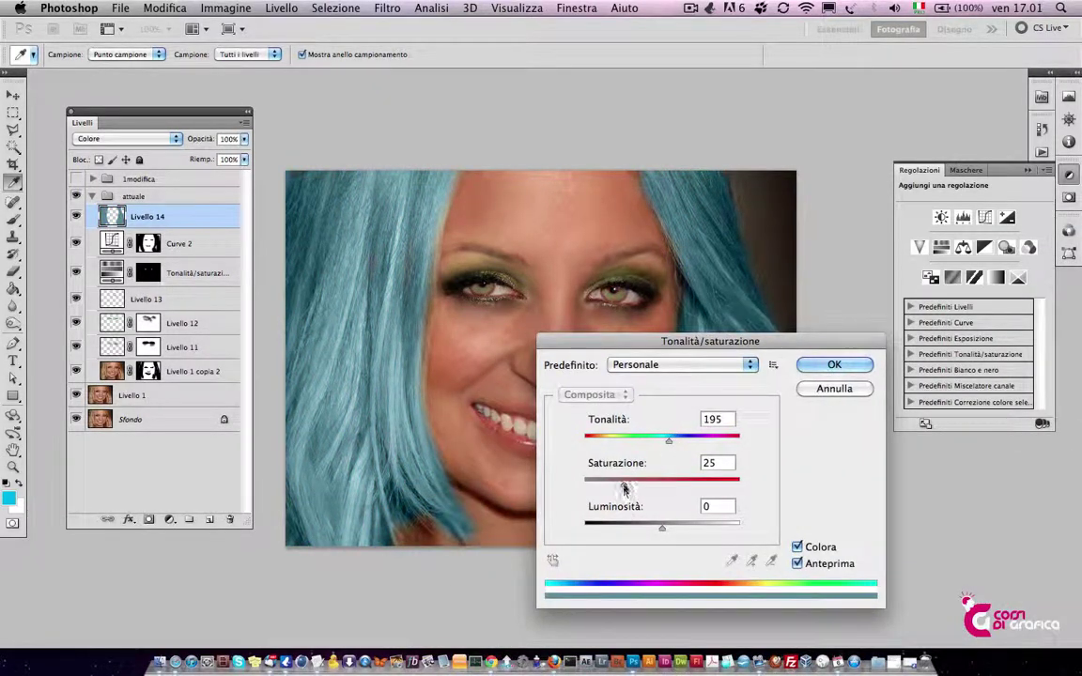
mouse_move(623, 485)
mouse_down()
mouse_move(615, 448)
mouse_move(627, 441)
mouse_move(610, 442)
mouse_up()
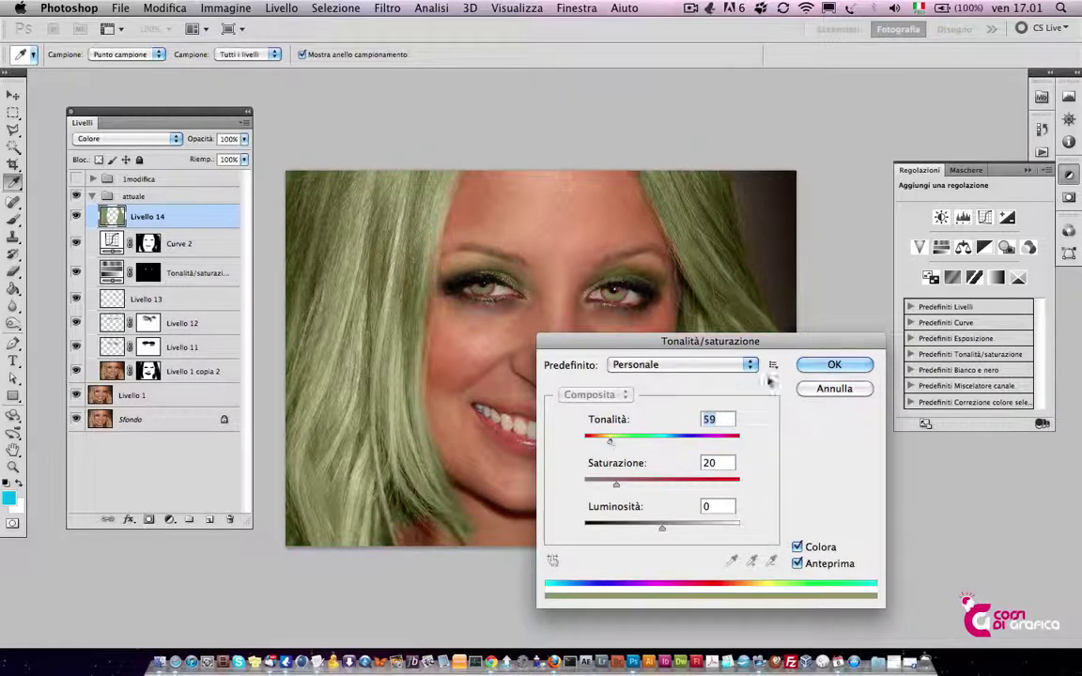
click(822, 367)
key(z)
alt+click(479, 308)
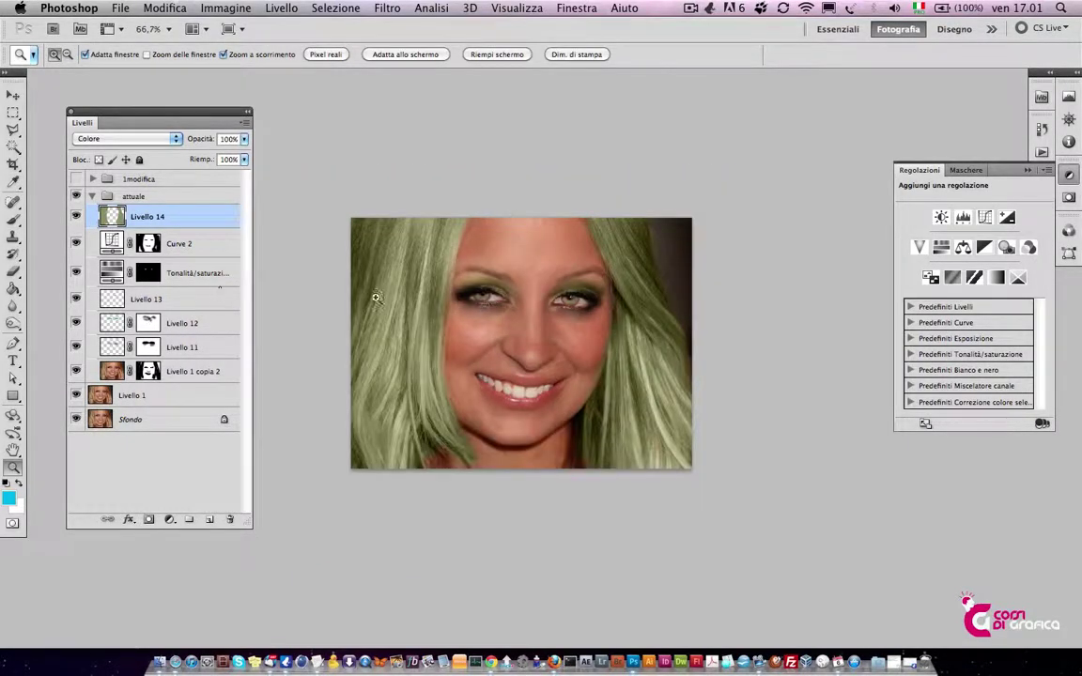
Compare the attuale and 1modifica versions at 100% view, returning to attuale
click(91, 196)
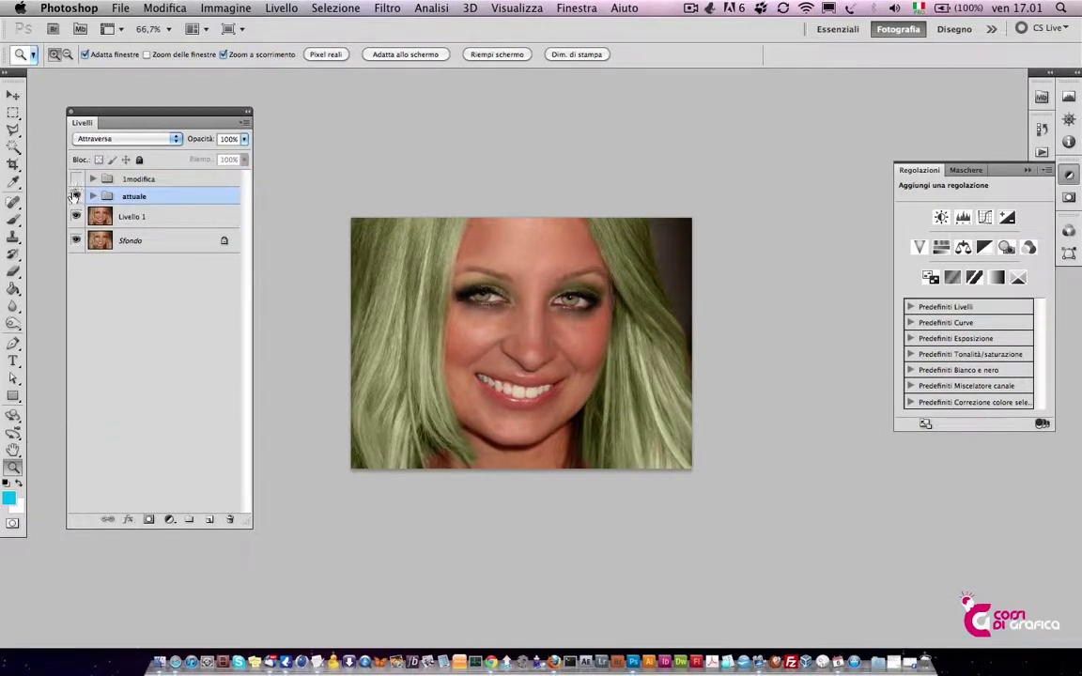
click(76, 197)
click(76, 178)
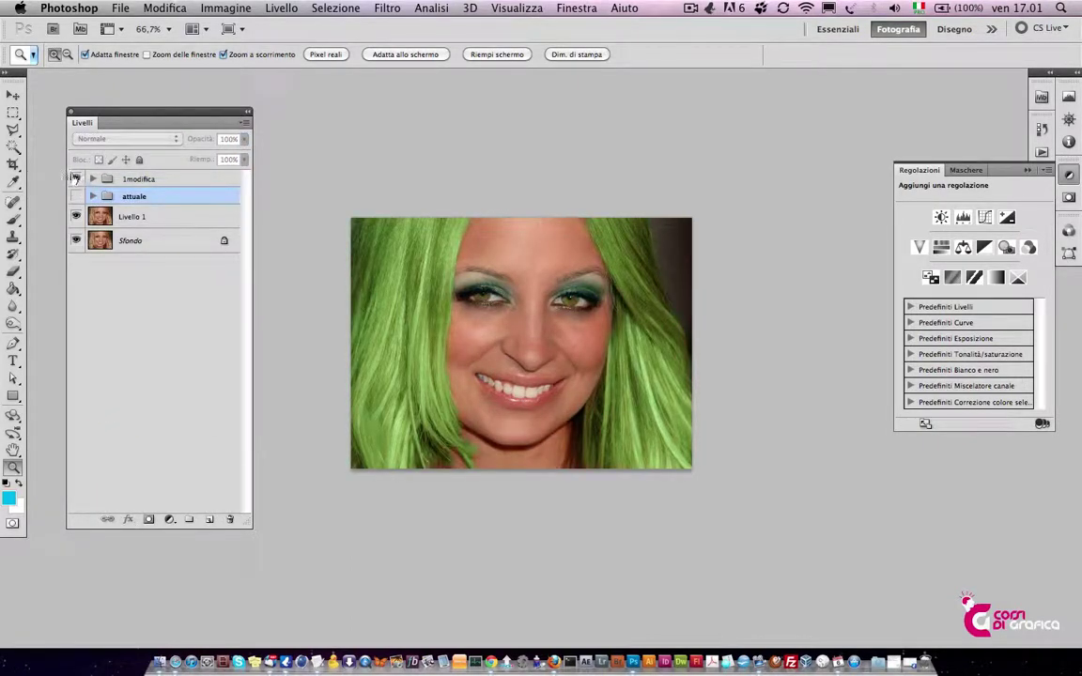
click(76, 179)
click(76, 197)
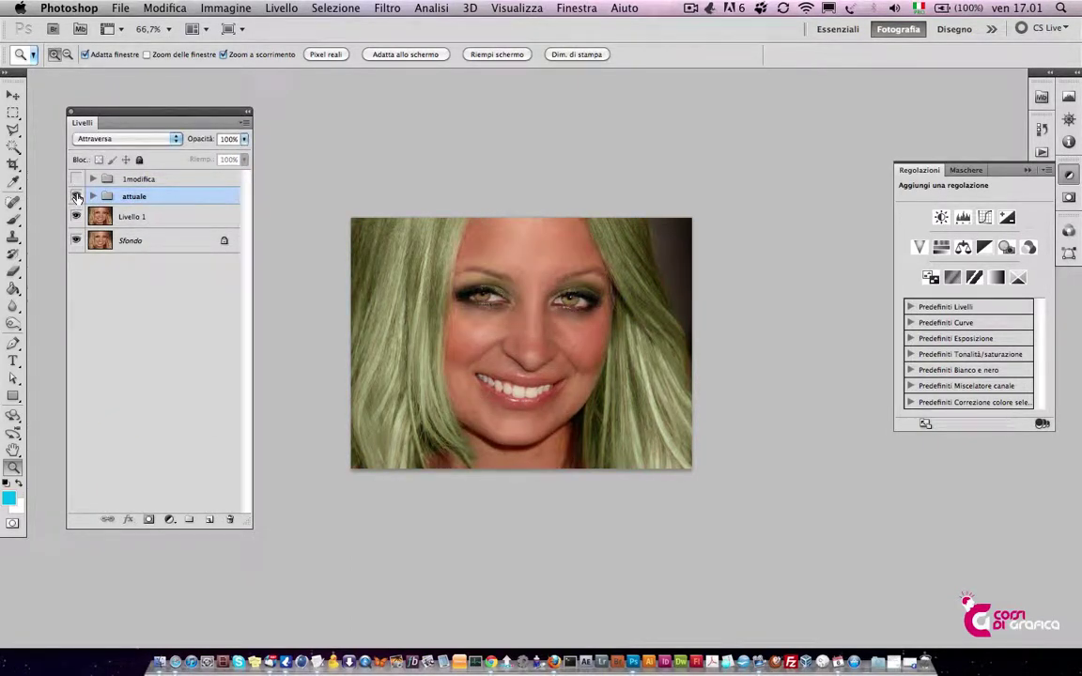
key(ctrl+1)
click(543, 305)
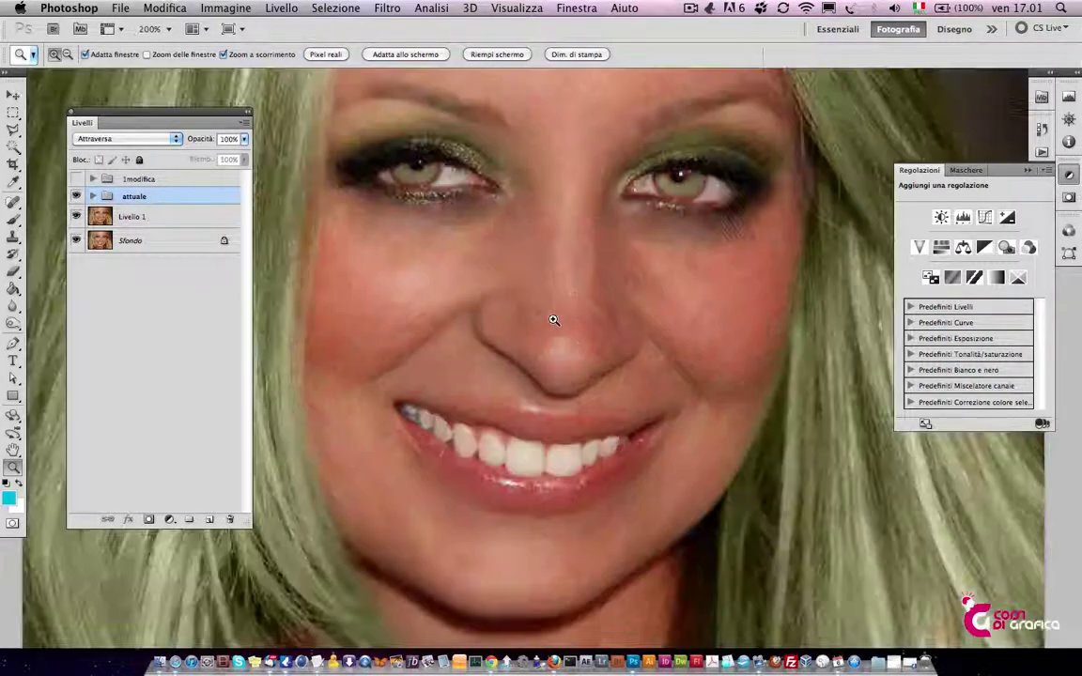
key(ctrl+1)
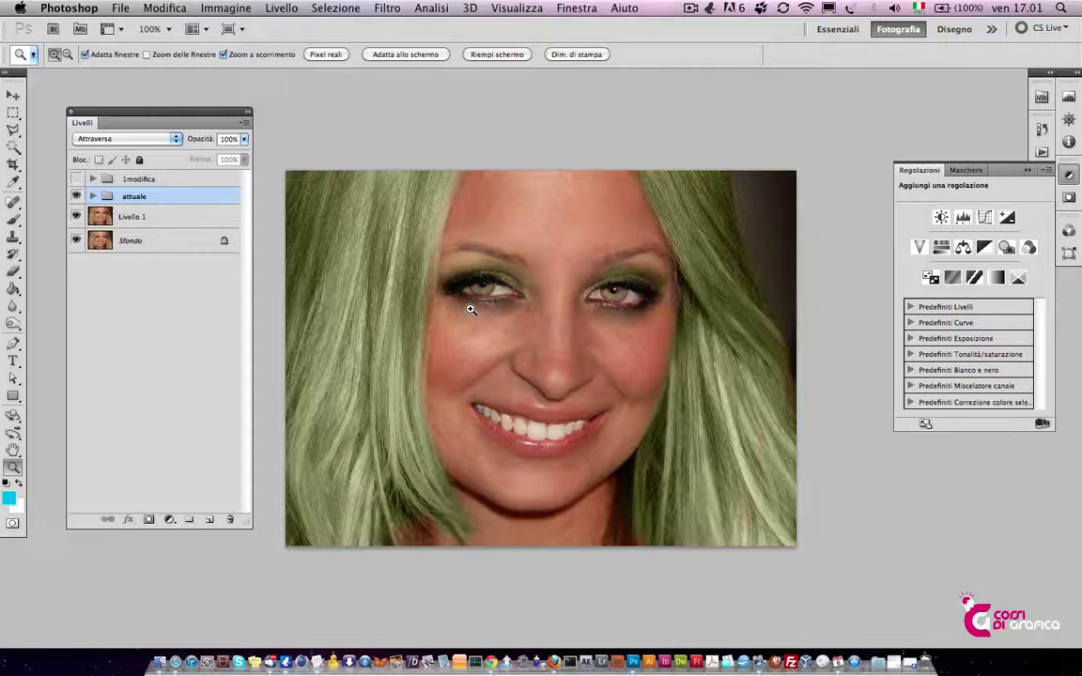
Compare the two versions once more, leaving attuale visible and its group collapsed
click(76, 195)
click(76, 178)
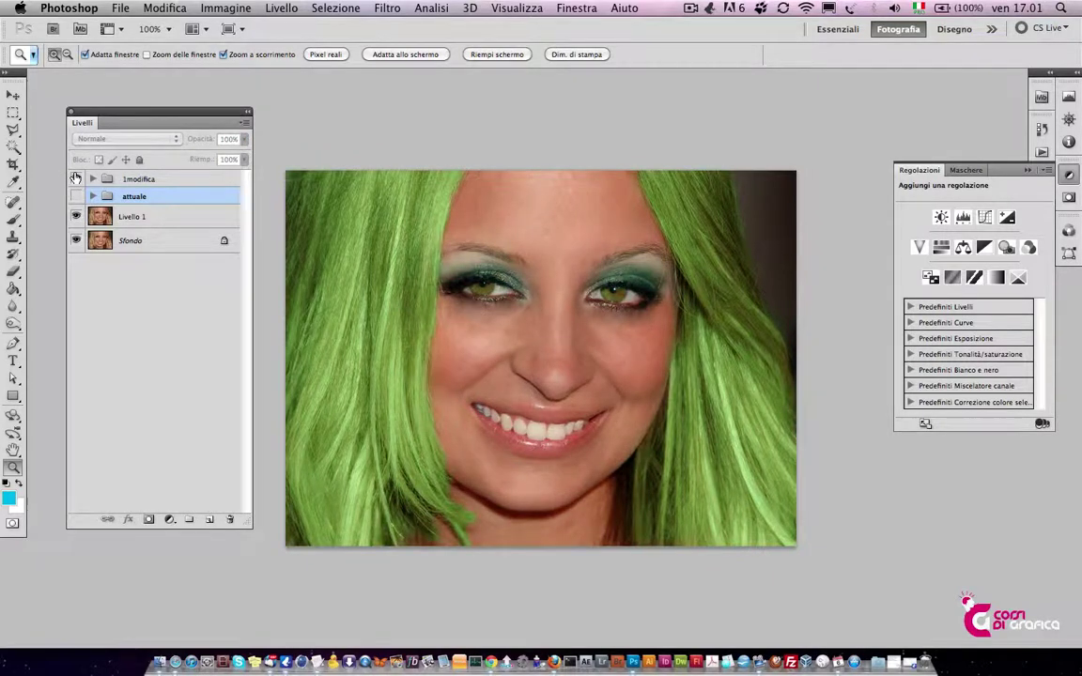
click(76, 178)
click(76, 195)
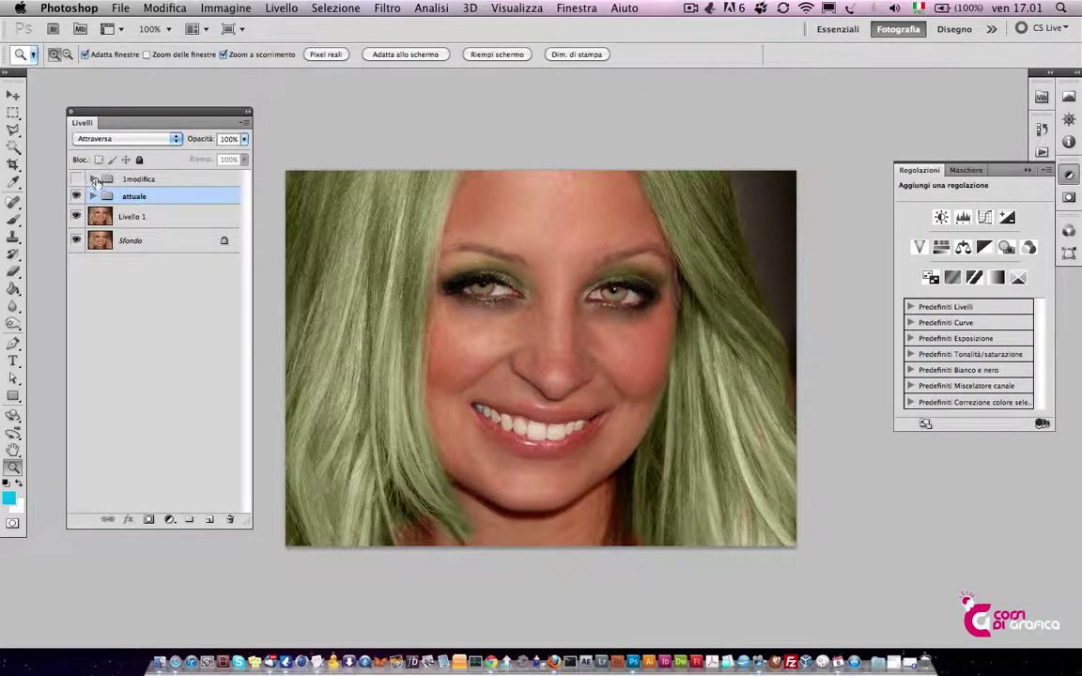
click(93, 196)
click(93, 195)
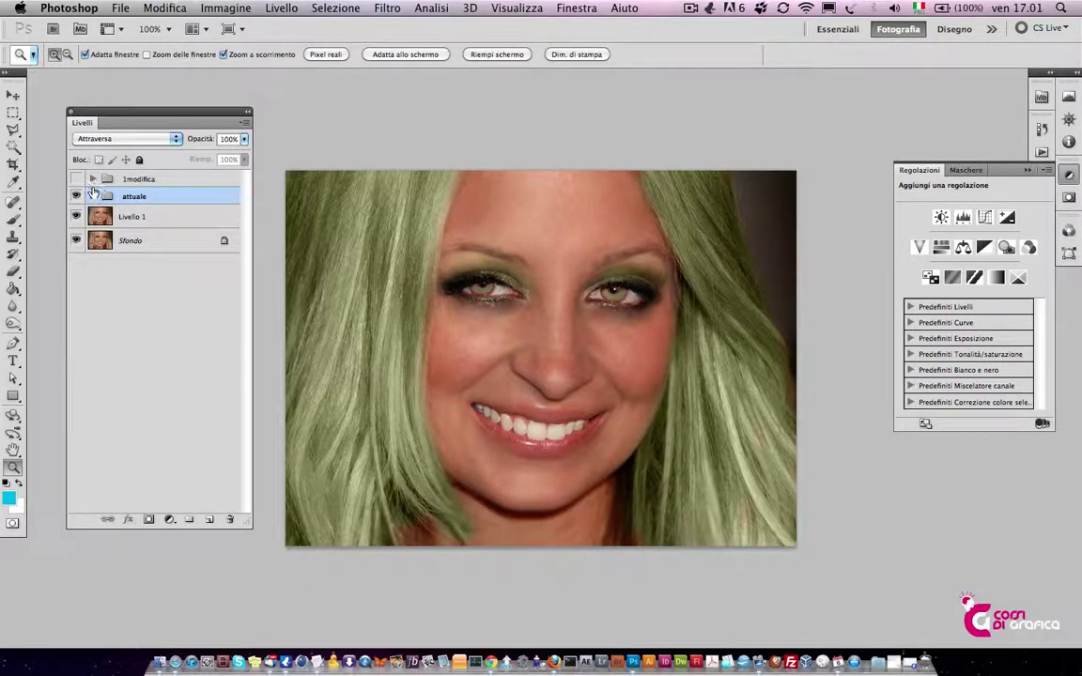